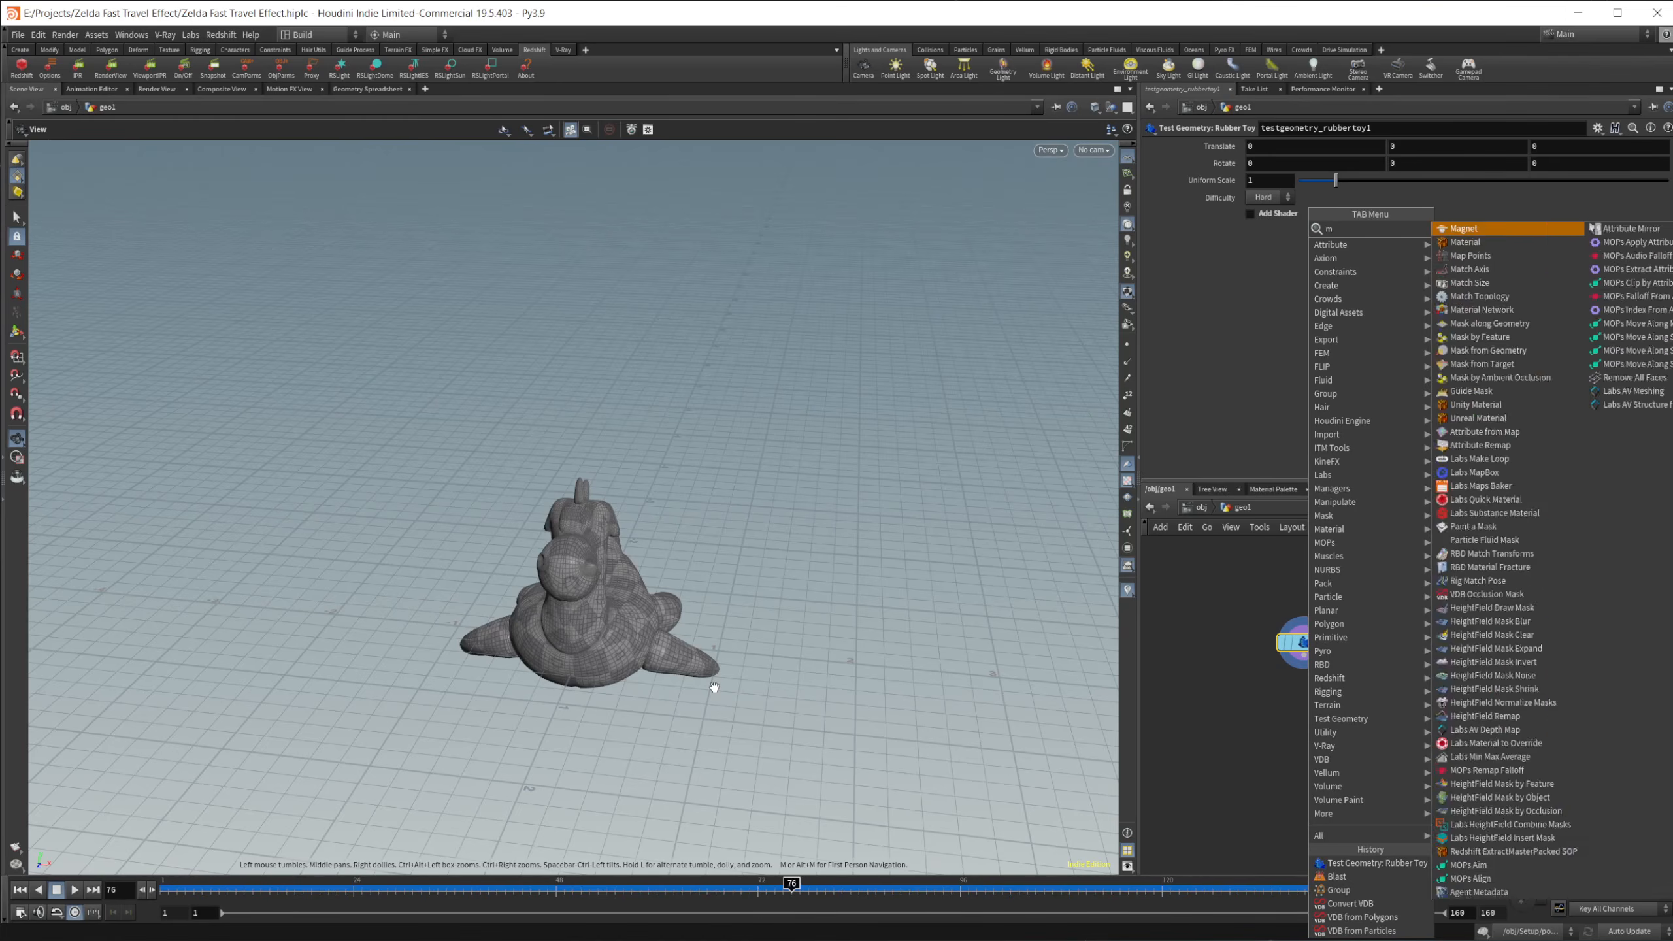
Step: Add a Match Size node after the rubber toy and set its Justify Y to Min
{"action": "key", "text": "Down"}
{"action": "key", "text": "Return"}
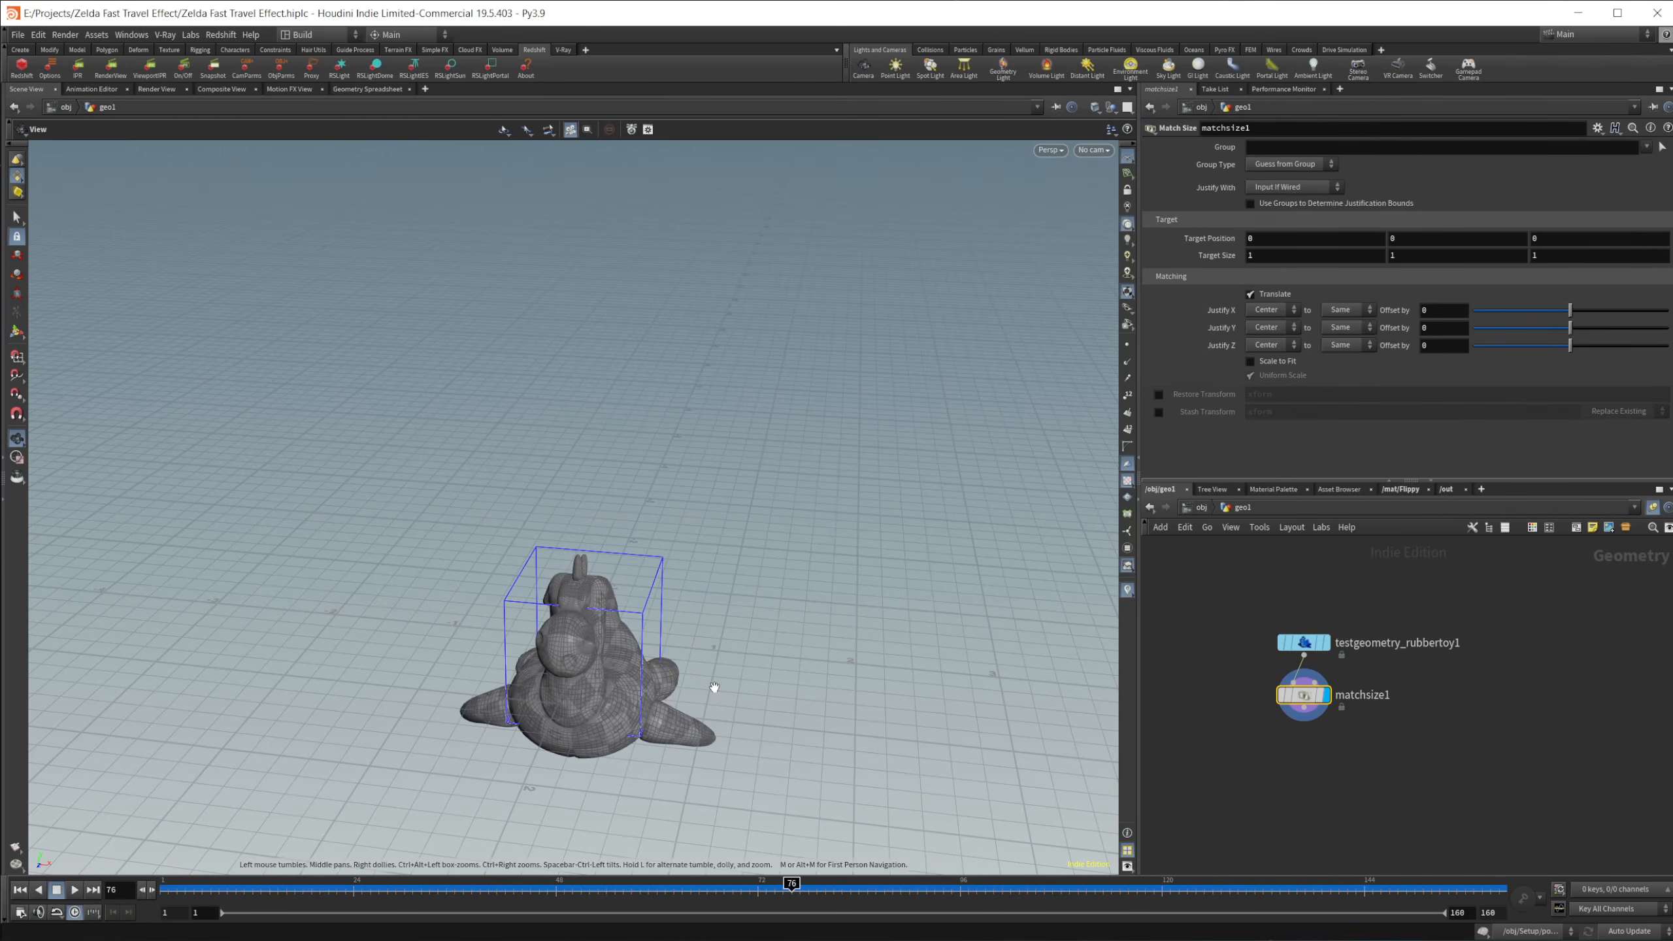
{"action": "left_click", "coordinate": [1257, 354]}
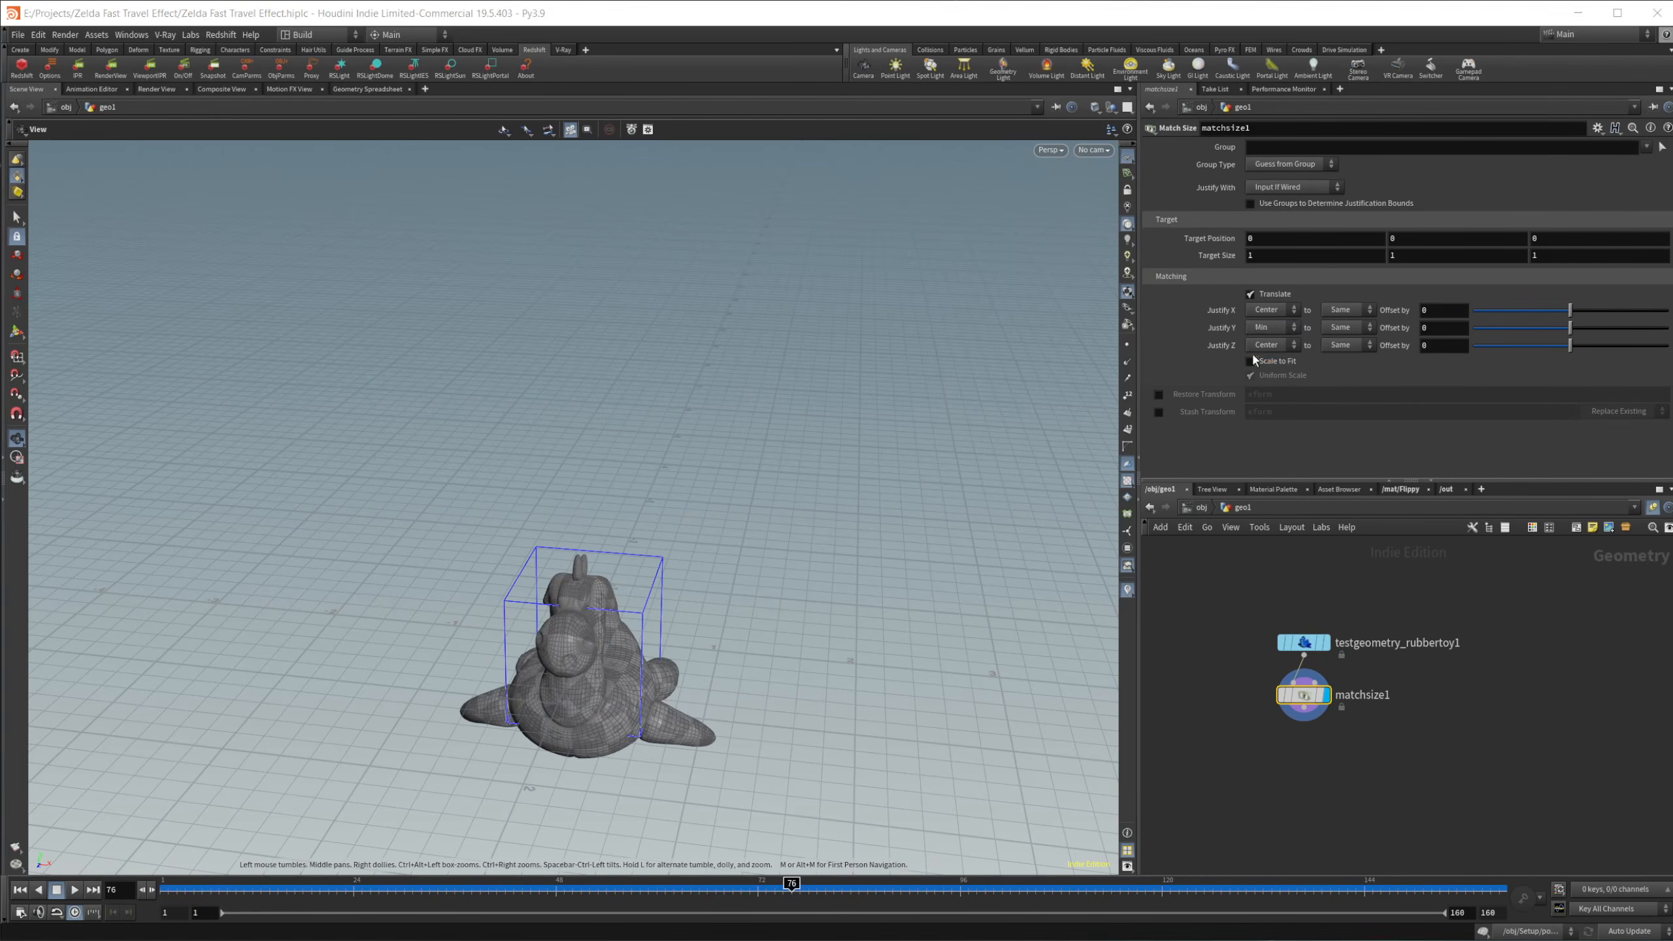
Step: Keyframe the Match Size node's Justify Y offset at 0 on frame 15
{"action": "left_click_drag", "start_coordinate": [378, 904], "coordinate": [252, 905]}
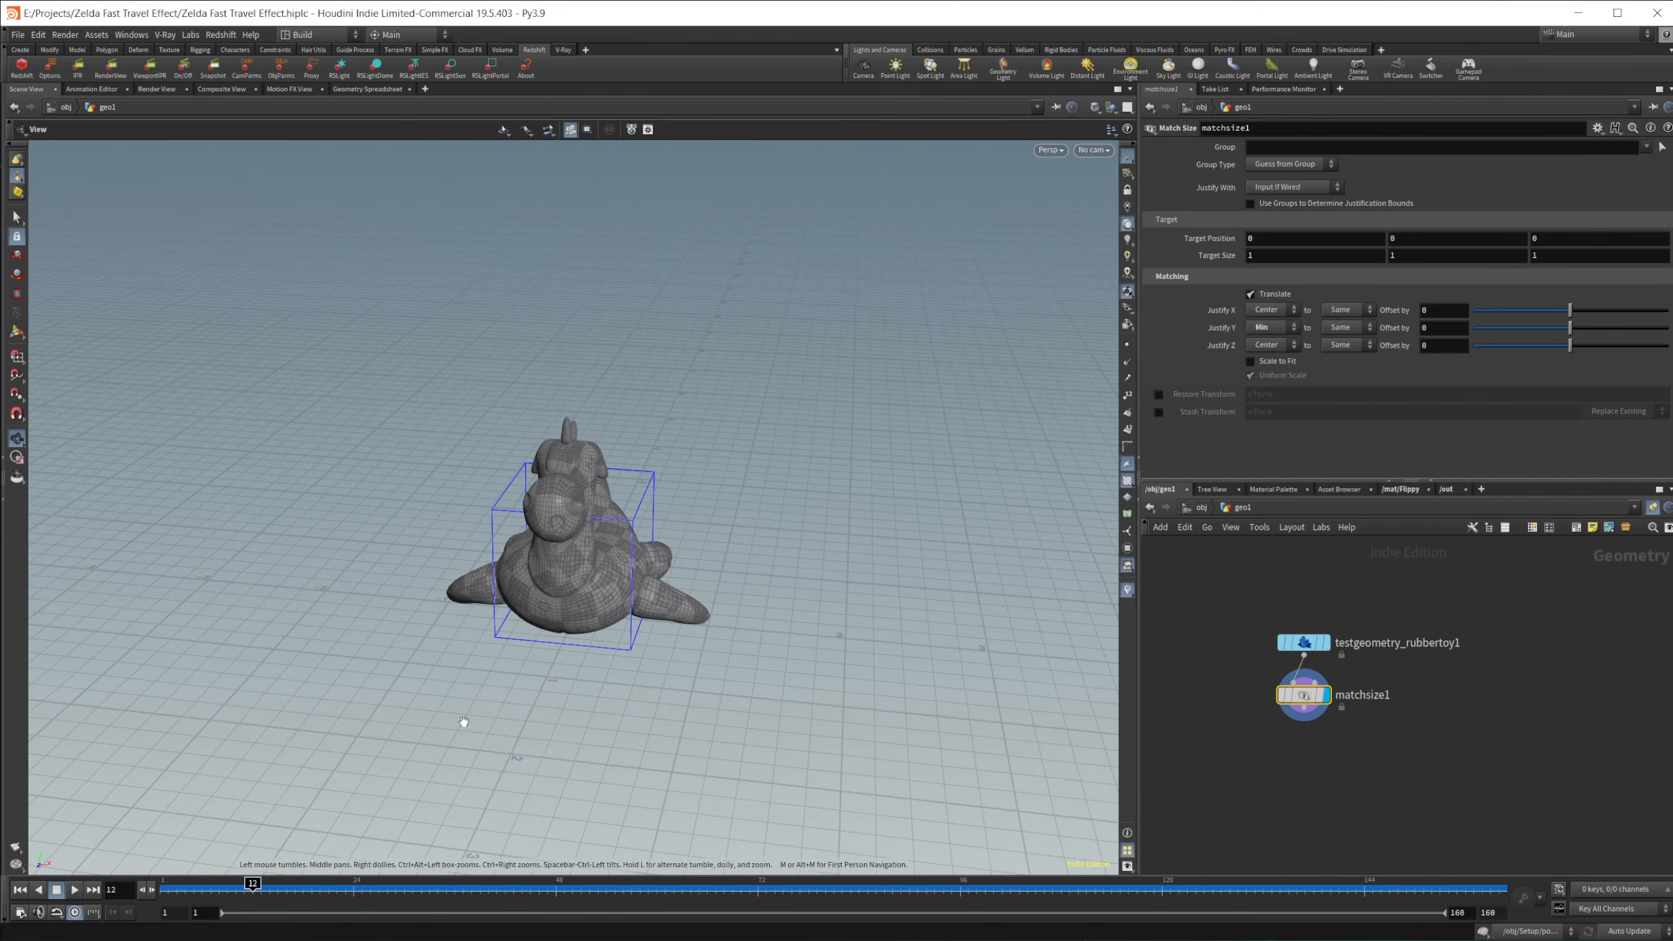
{"action": "left_click", "coordinate": [261, 886]}
{"action": "left_click", "coordinate": [277, 887]}
{"action": "left_click", "coordinate": [1442, 327], "text": "alt"}
Step: Keyframe the Justify Y offset at 1 on frame 55 and scrub to check the motion
{"action": "left_click_drag", "start_coordinate": [323, 893], "coordinate": [616, 893]}
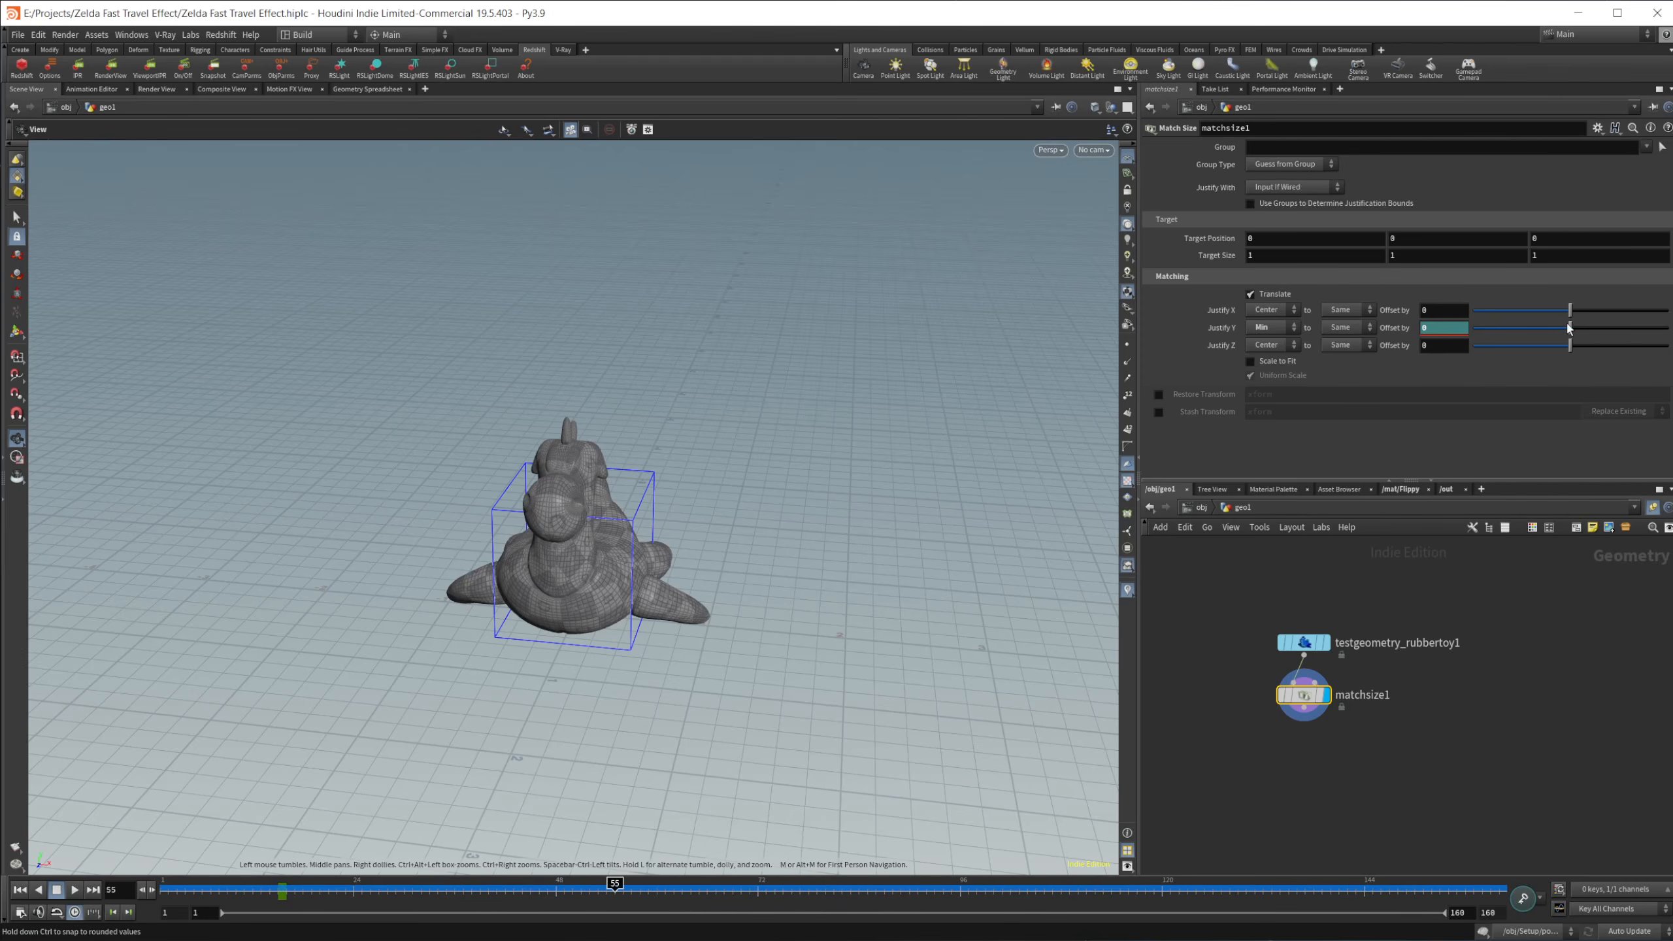
{"action": "left_click_drag", "start_coordinate": [1569, 328], "coordinate": [1667, 328]}
{"action": "left_click", "coordinate": [1395, 327], "text": "alt"}
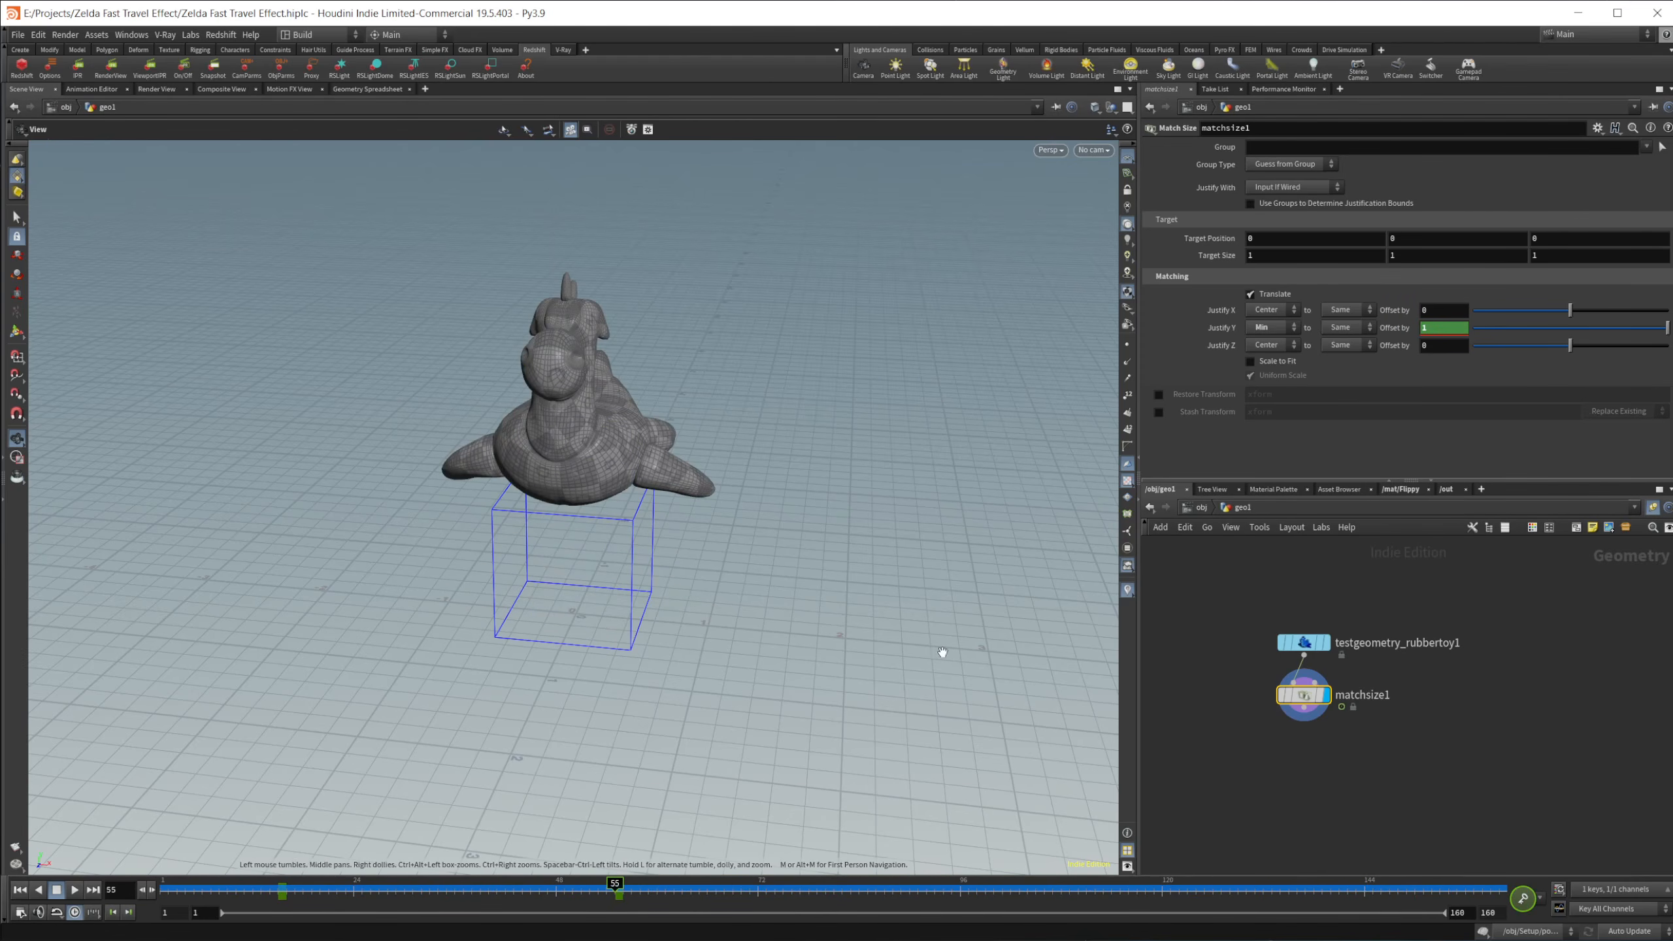
{"action": "mouse_move", "coordinate": [290, 898]}
{"action": "left_mouse_down"}
{"action": "mouse_move", "coordinate": [429, 901]}
{"action": "mouse_move", "coordinate": [287, 907]}
{"action": "left_mouse_up"}
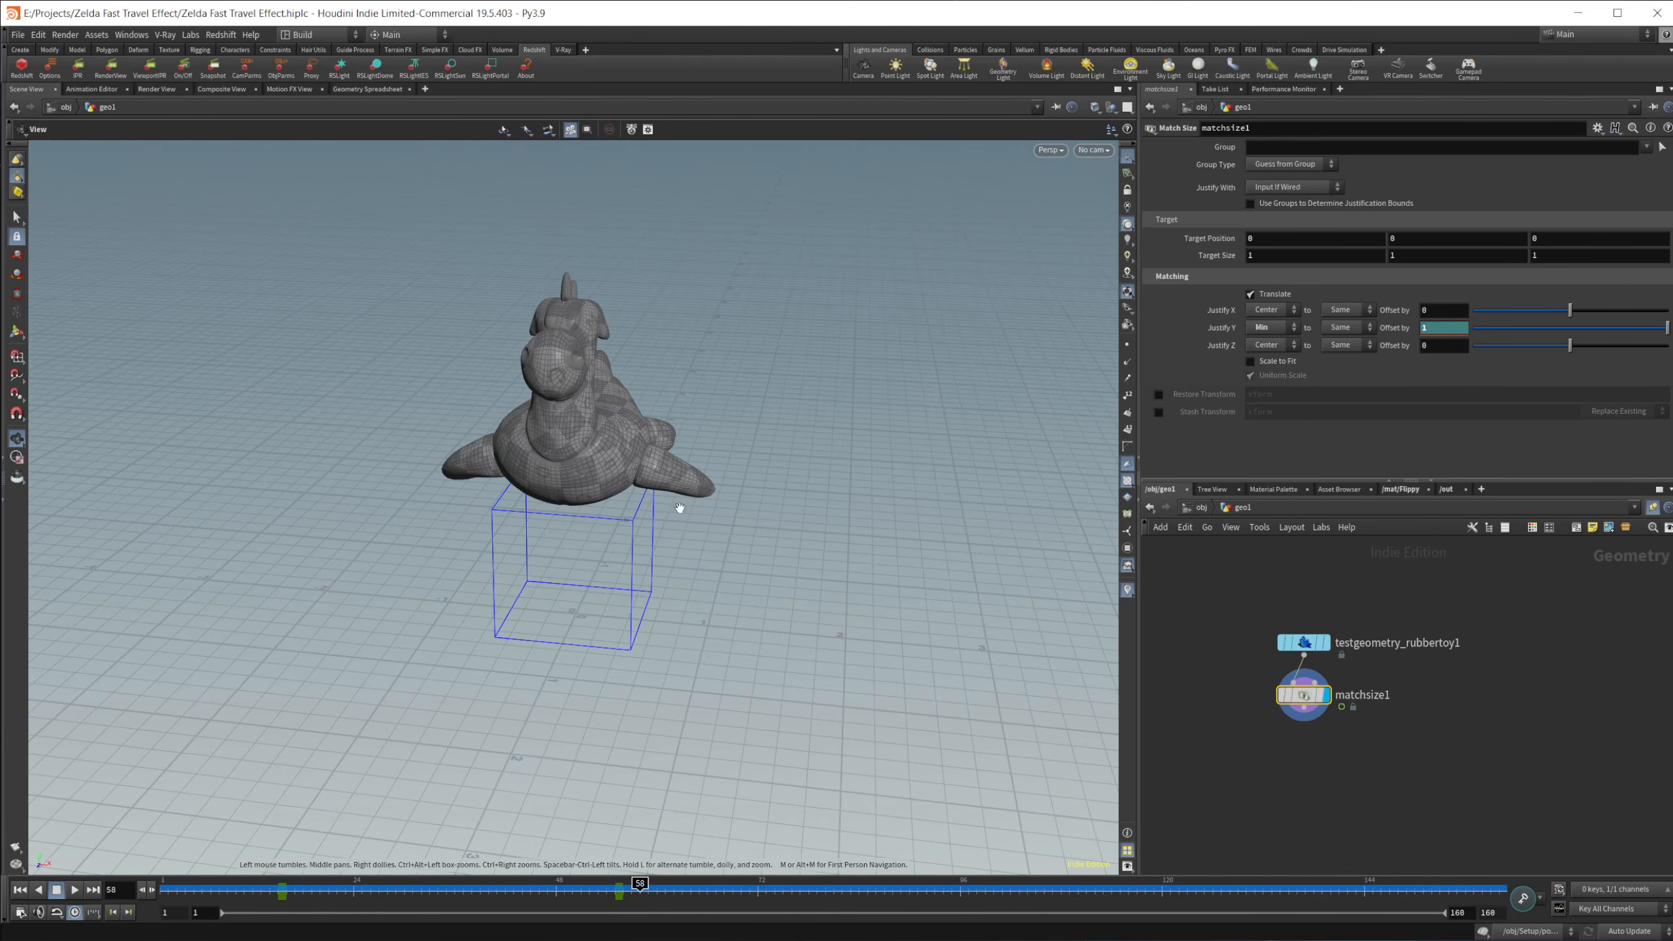
Step: In the Animation Editor, set the frame 15 key of the Y offset curve to the easeout() function
{"action": "left_click", "coordinate": [93, 89]}
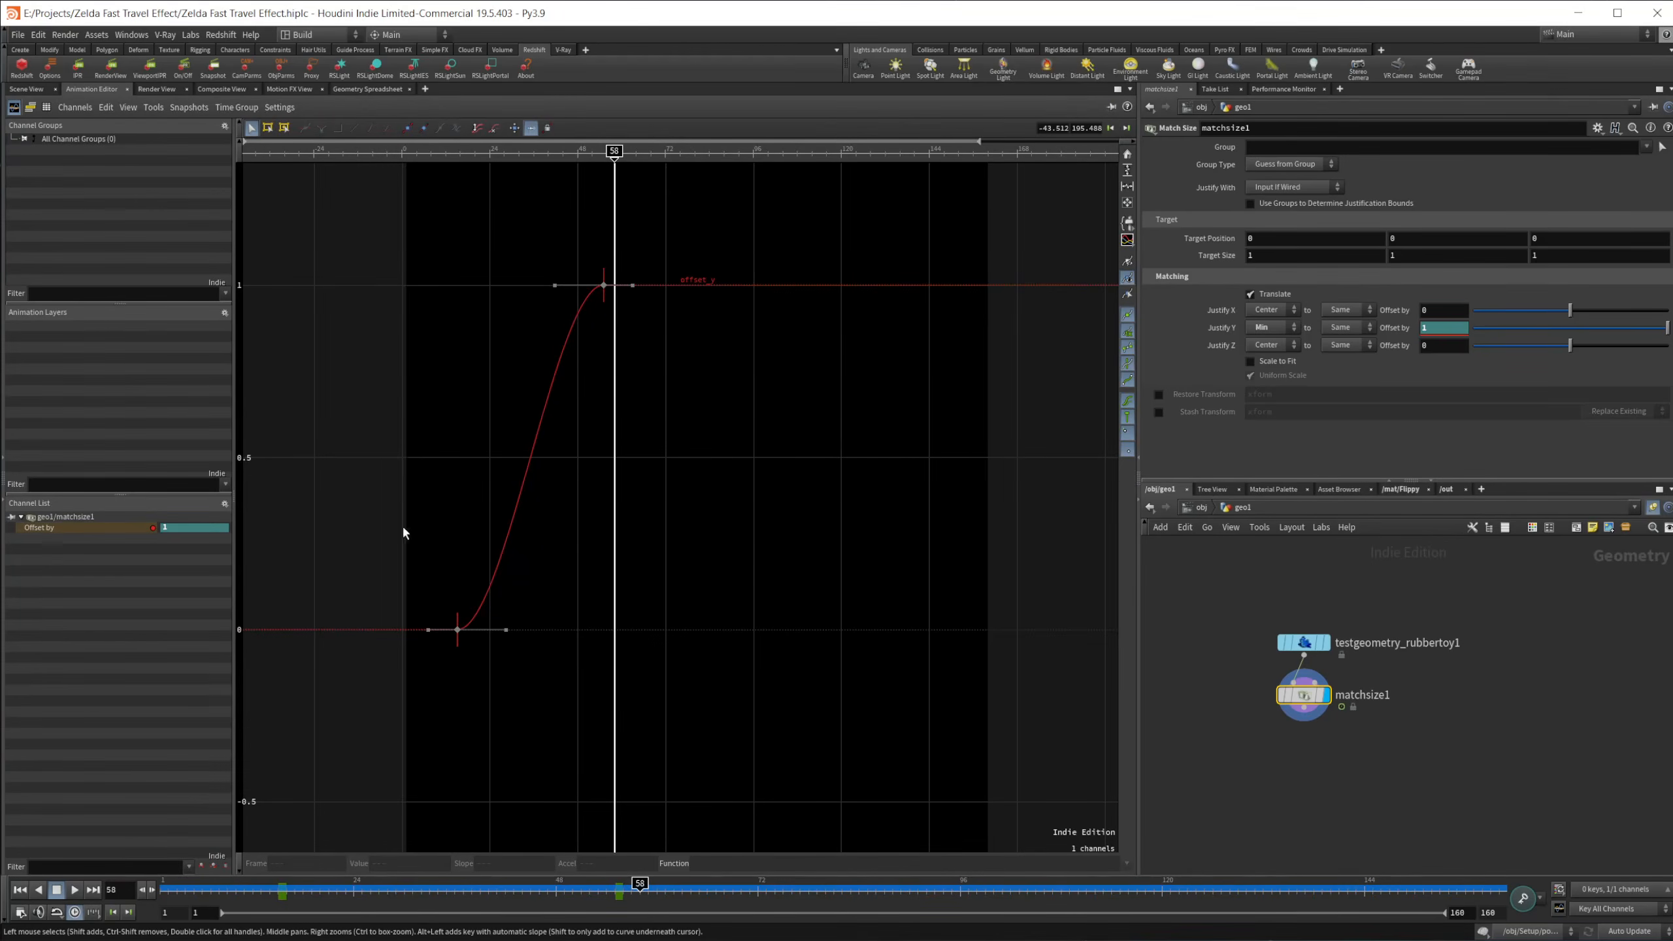
{"action": "left_click_drag", "start_coordinate": [319, 450], "coordinate": [494, 689]}
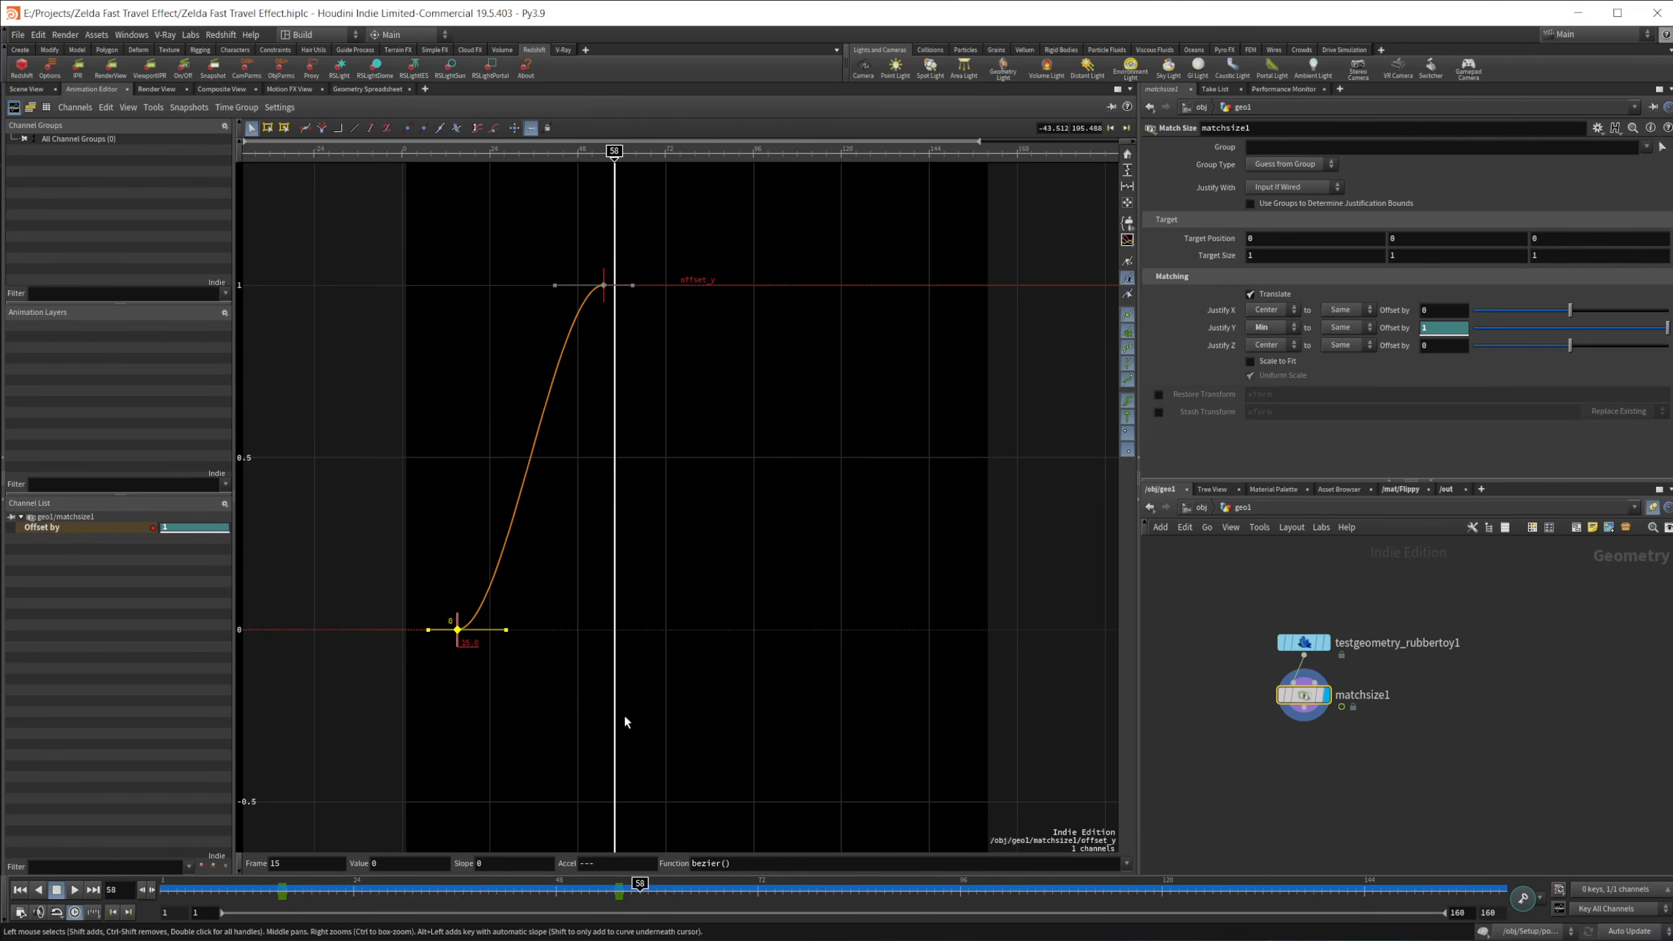
{"action": "left_click", "coordinate": [1127, 864]}
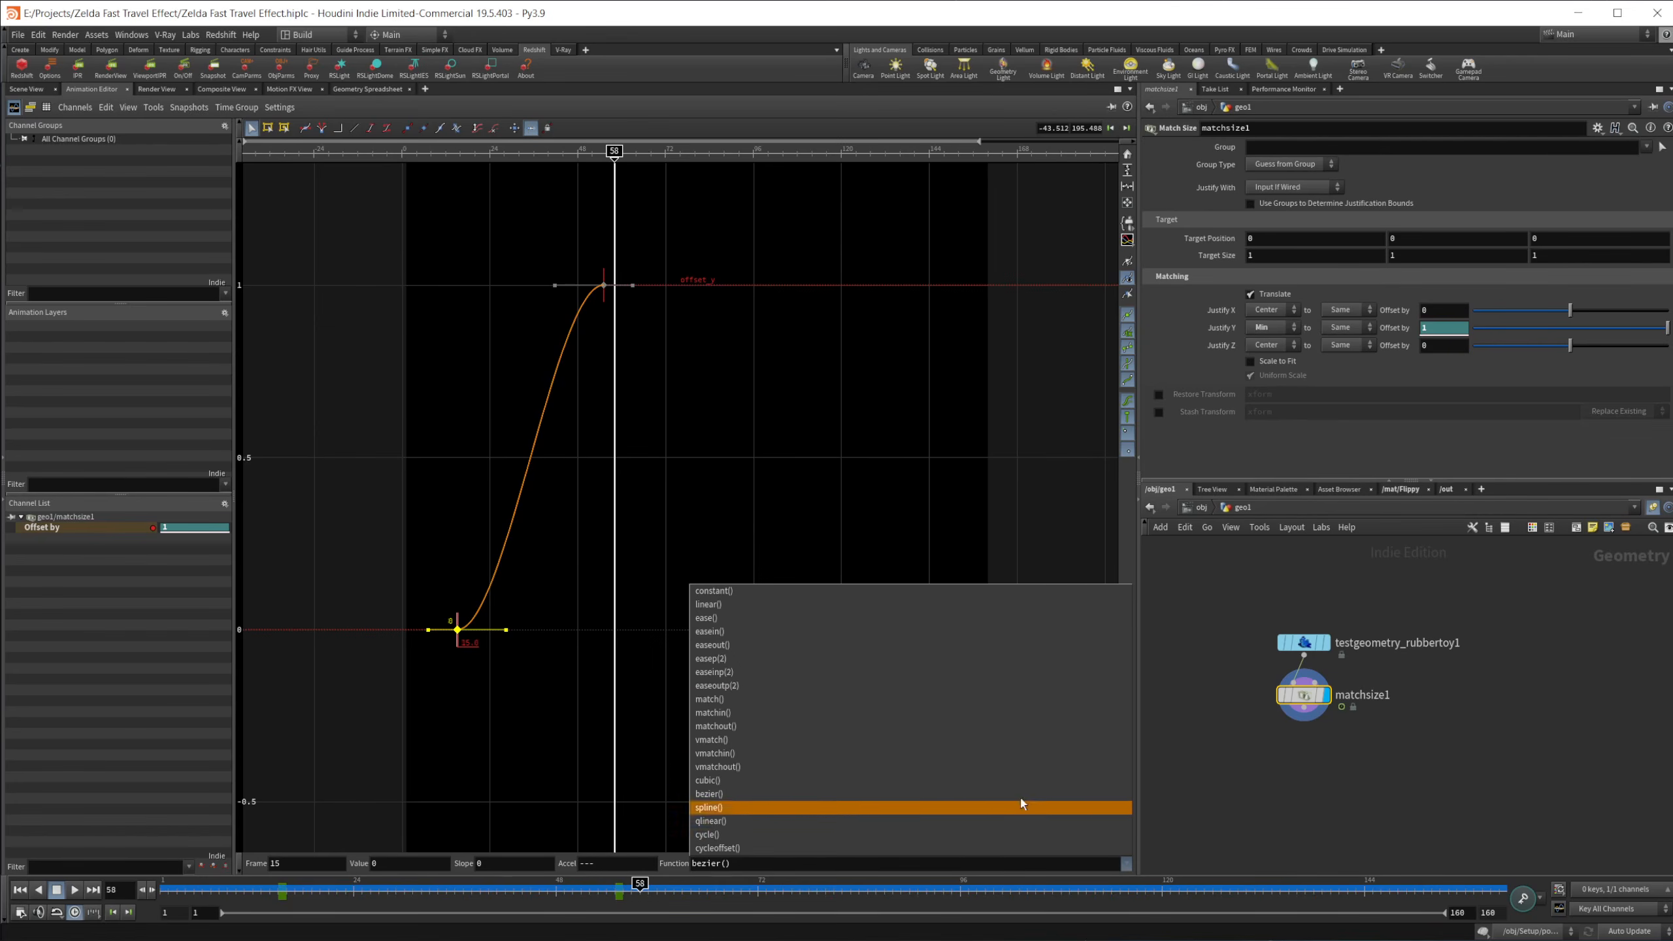
{"action": "left_click", "coordinate": [821, 645]}
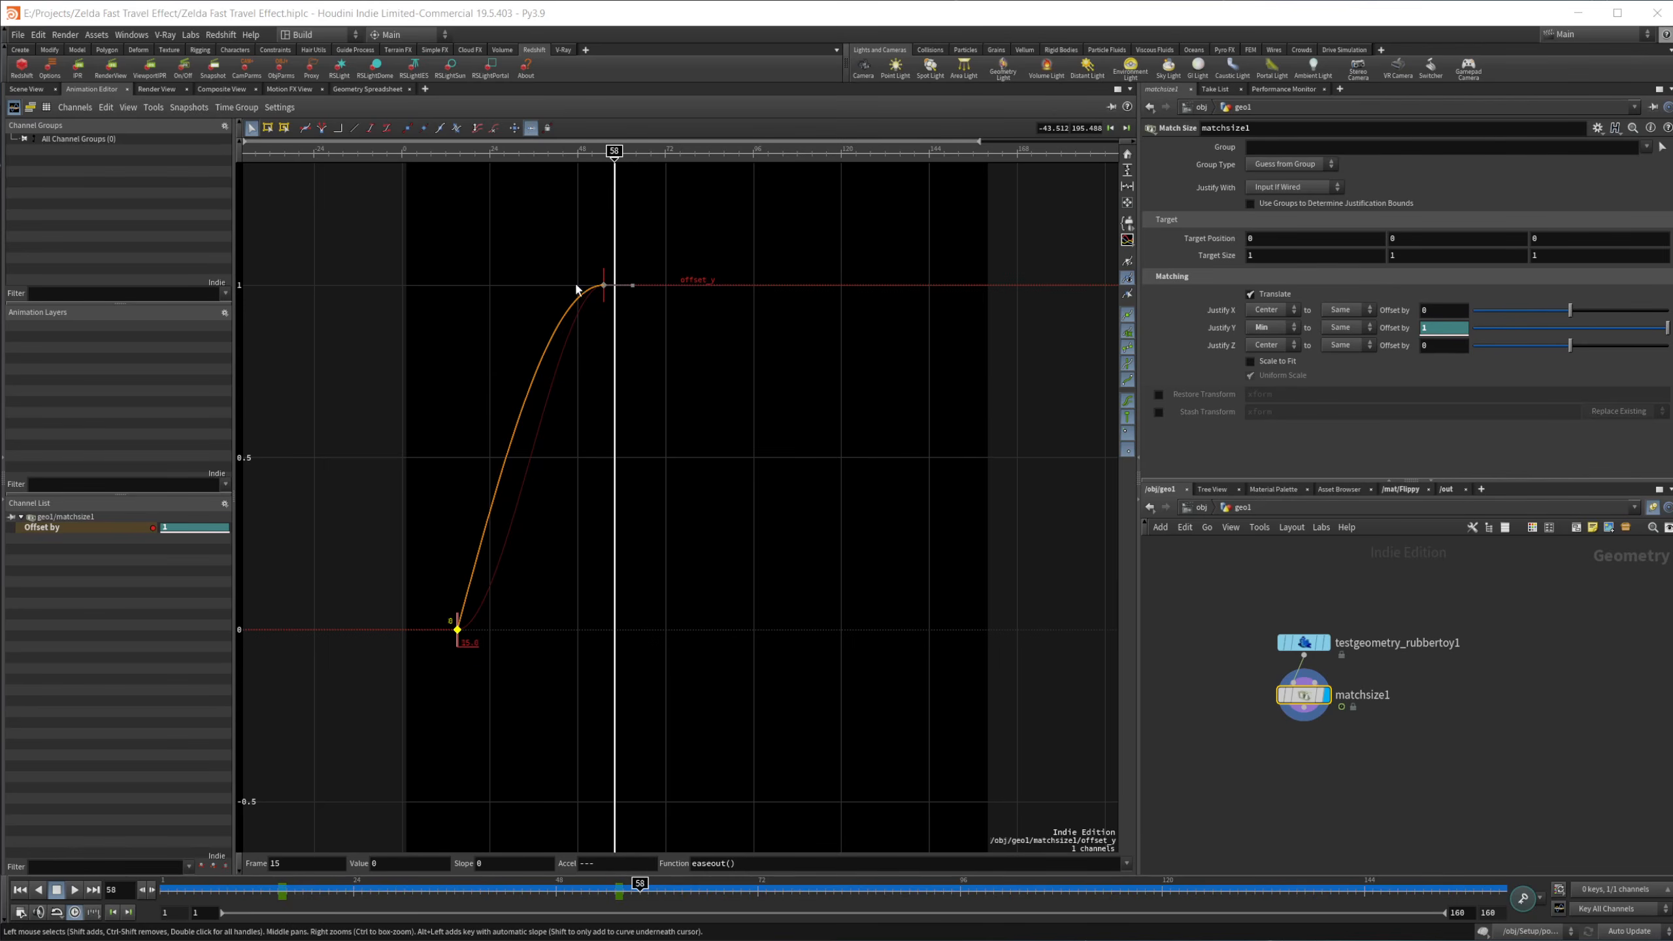
Step: Return to the Scene View and play the toy's rising animation from the first frame
{"action": "left_click", "coordinate": [26, 89]}
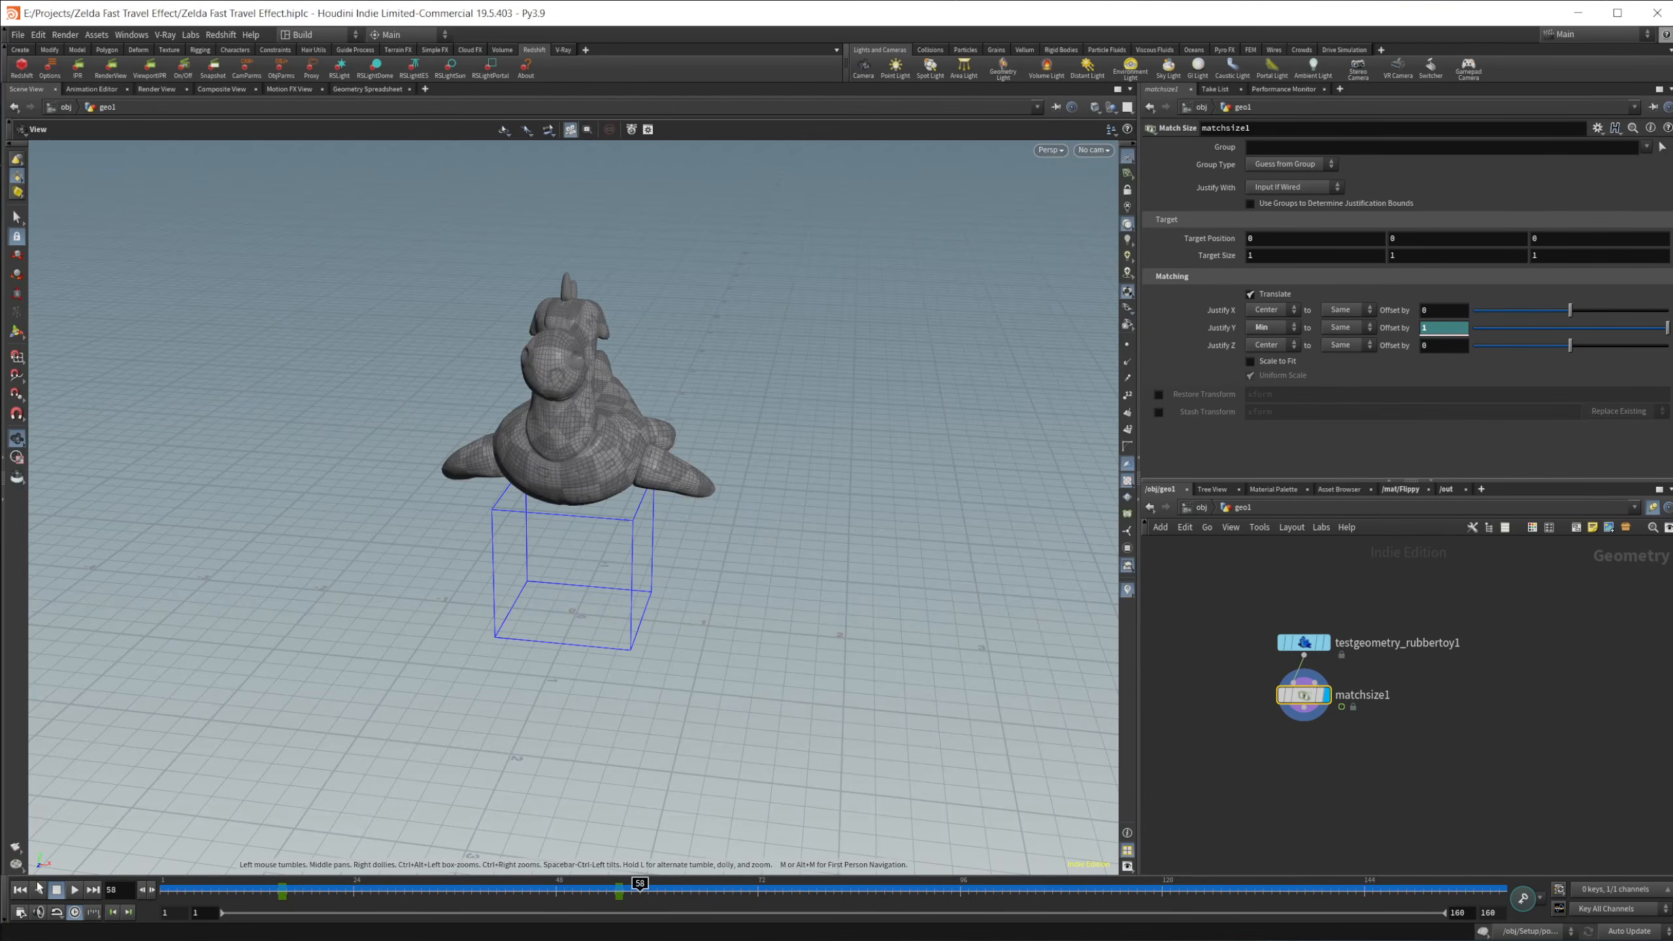
{"action": "left_click", "coordinate": [20, 890]}
{"action": "left_click", "coordinate": [74, 890]}
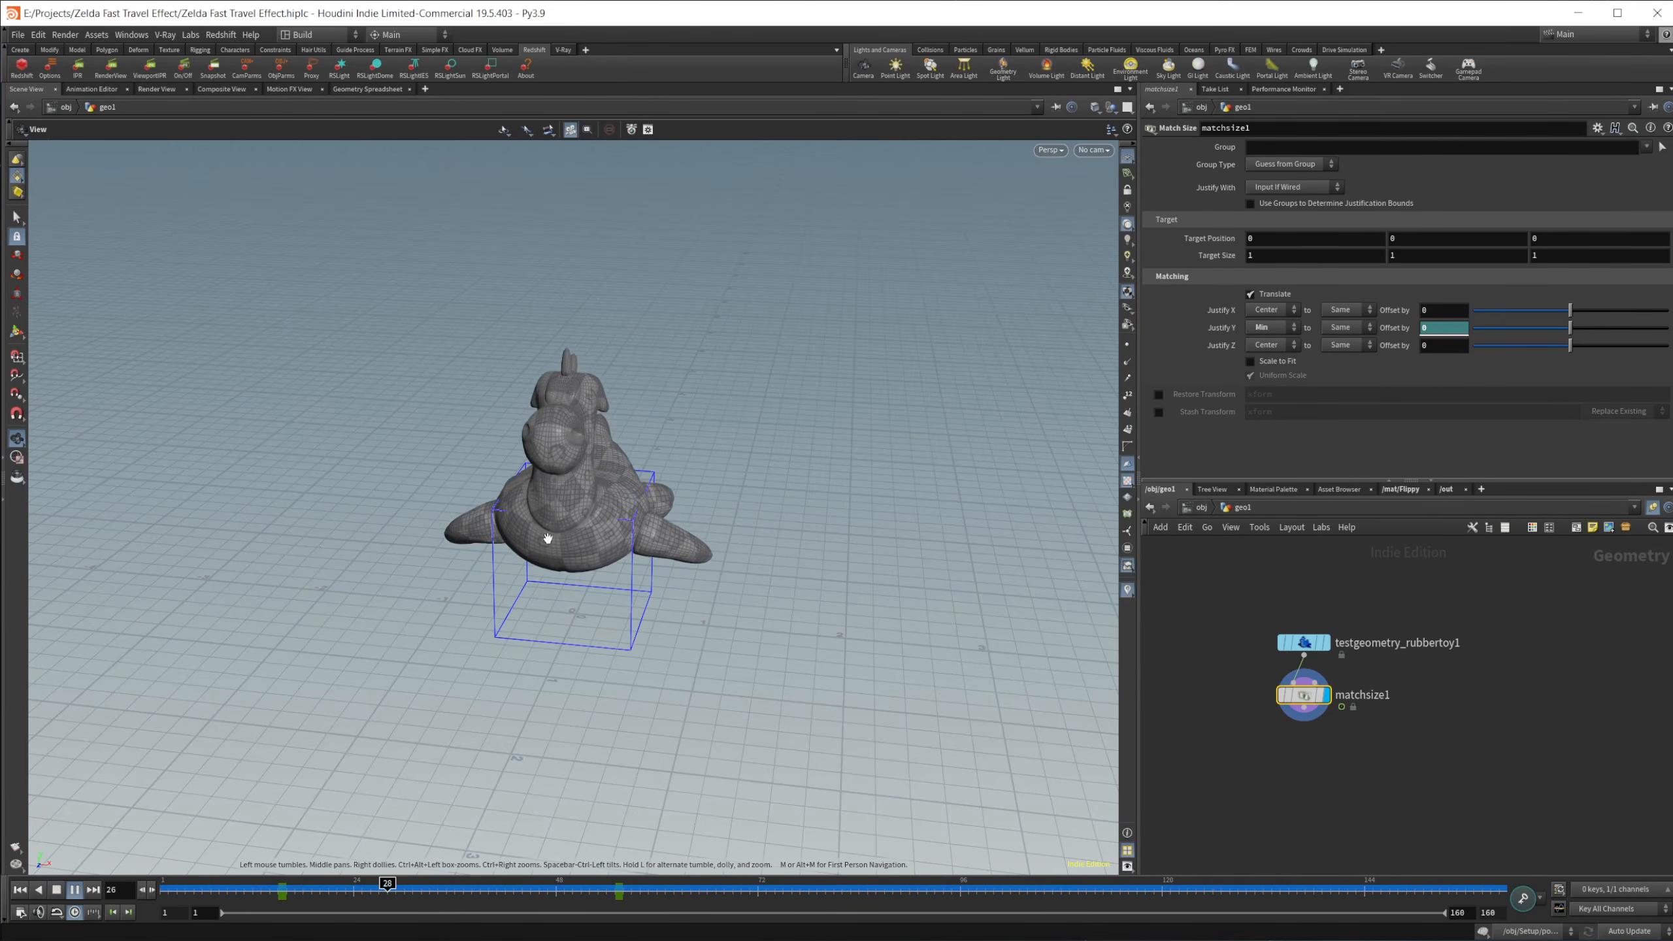
{"action": "left_click", "coordinate": [55, 891]}
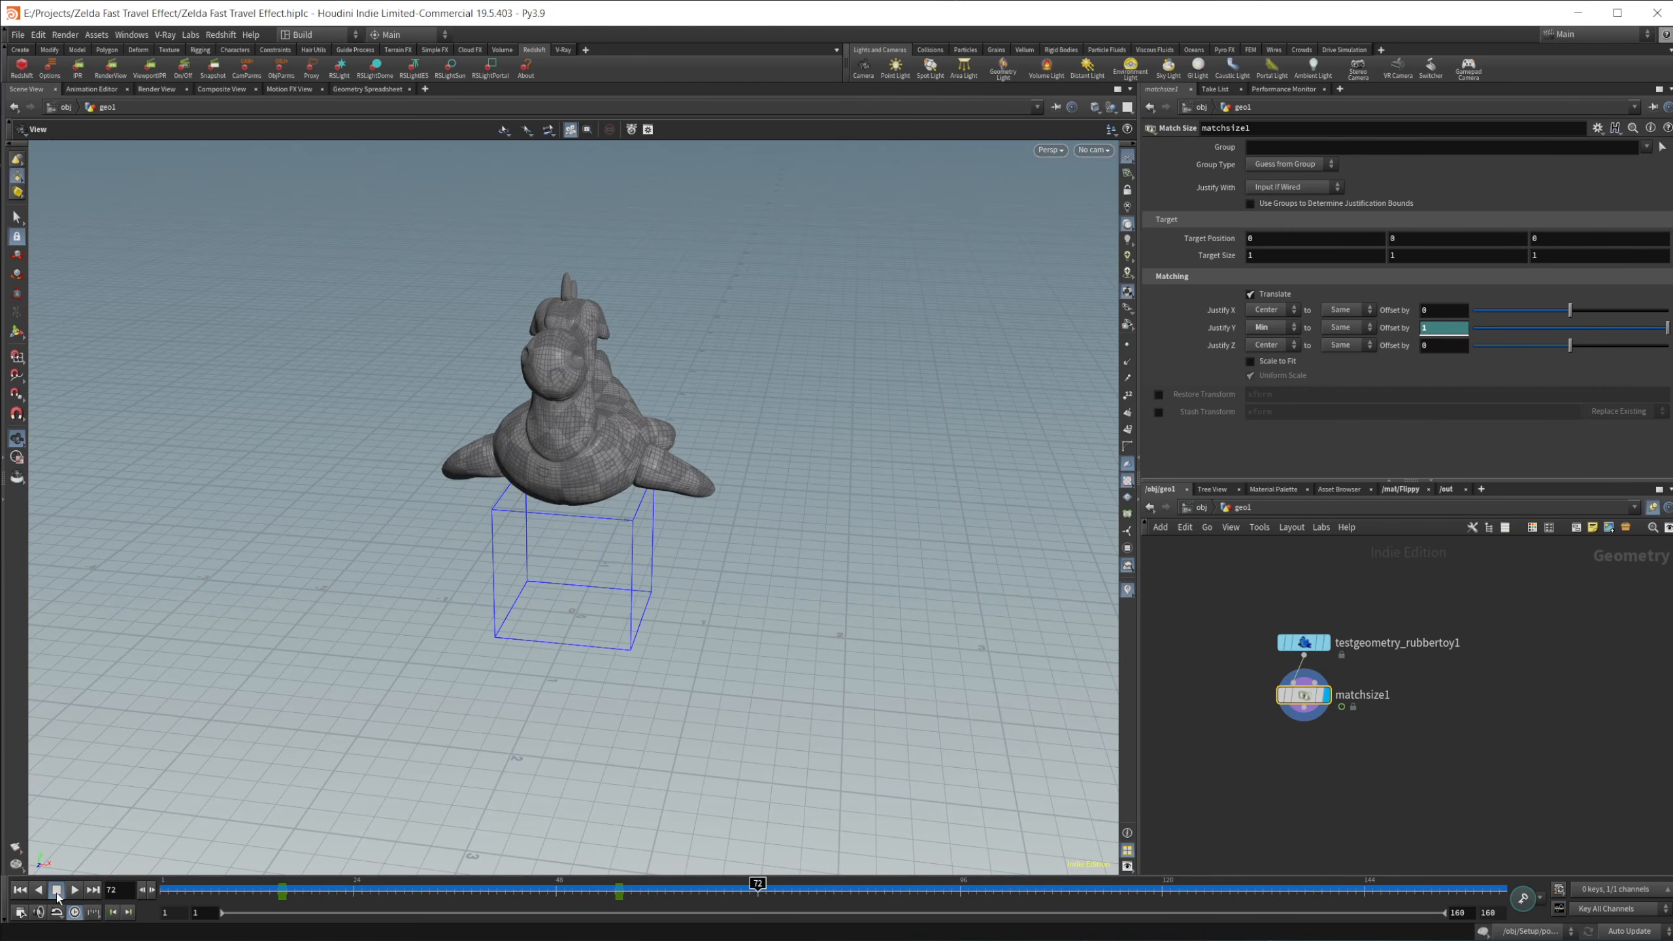
Step: Add a POP Network after matchsize1 and scrub back to frame 7 to preview the particles
{"action": "middle_click_drag", "start_coordinate": [1349, 788], "coordinate": [1354, 687]}
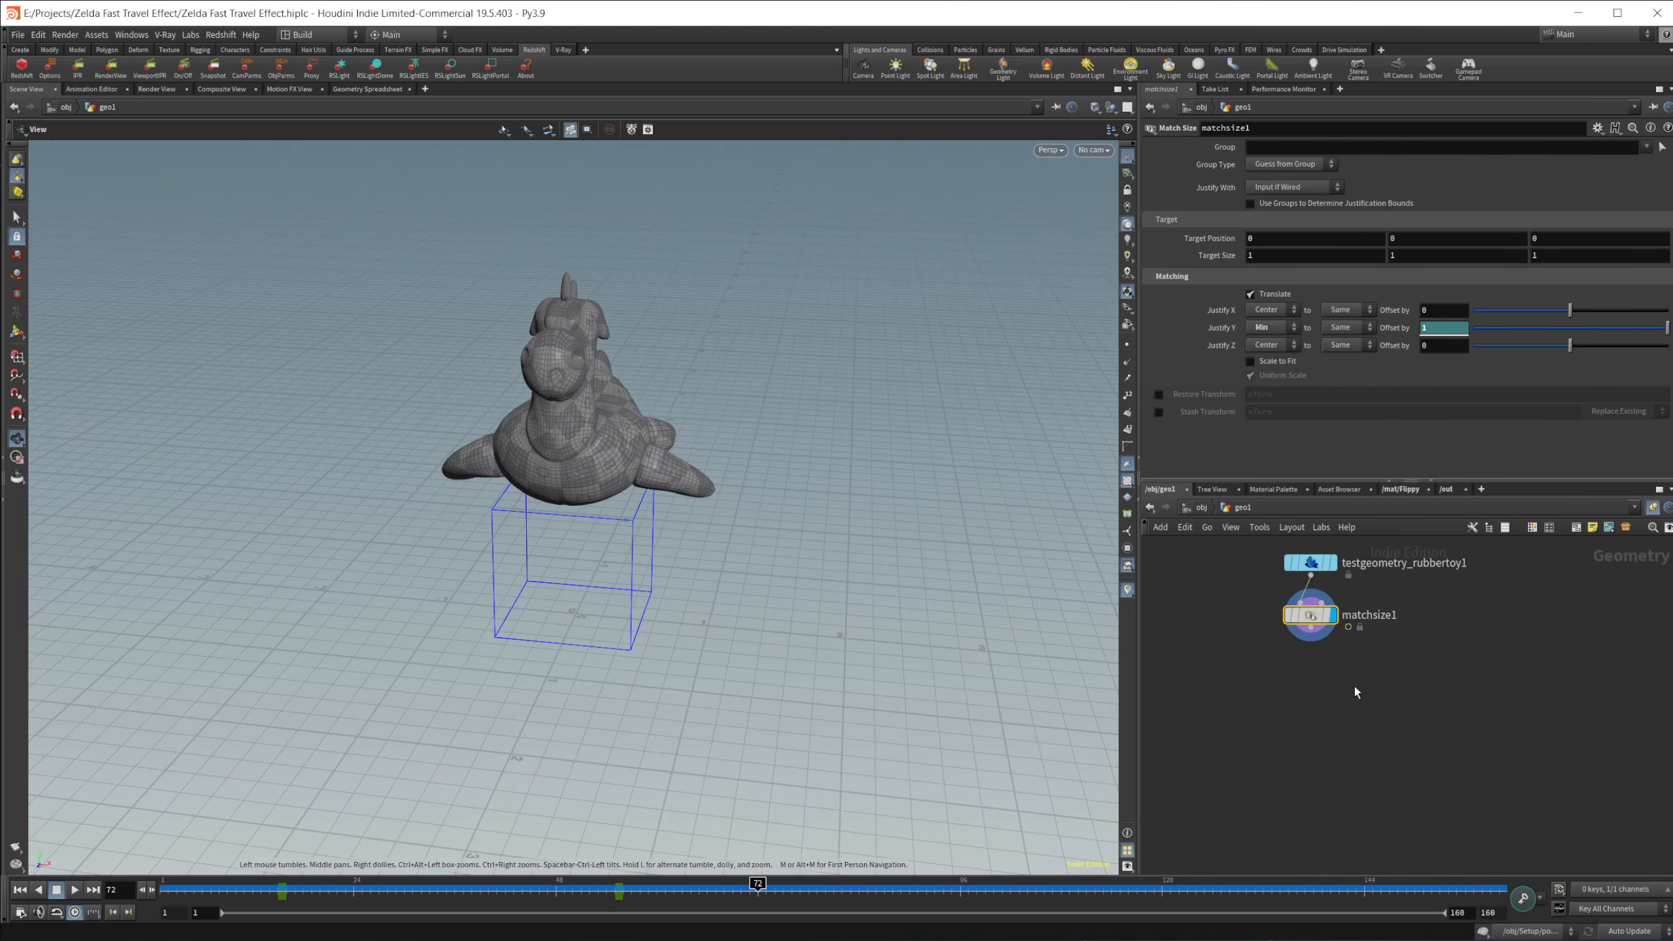
{"action": "key", "text": "Tab"}
{"action": "type", "text": "pop"}
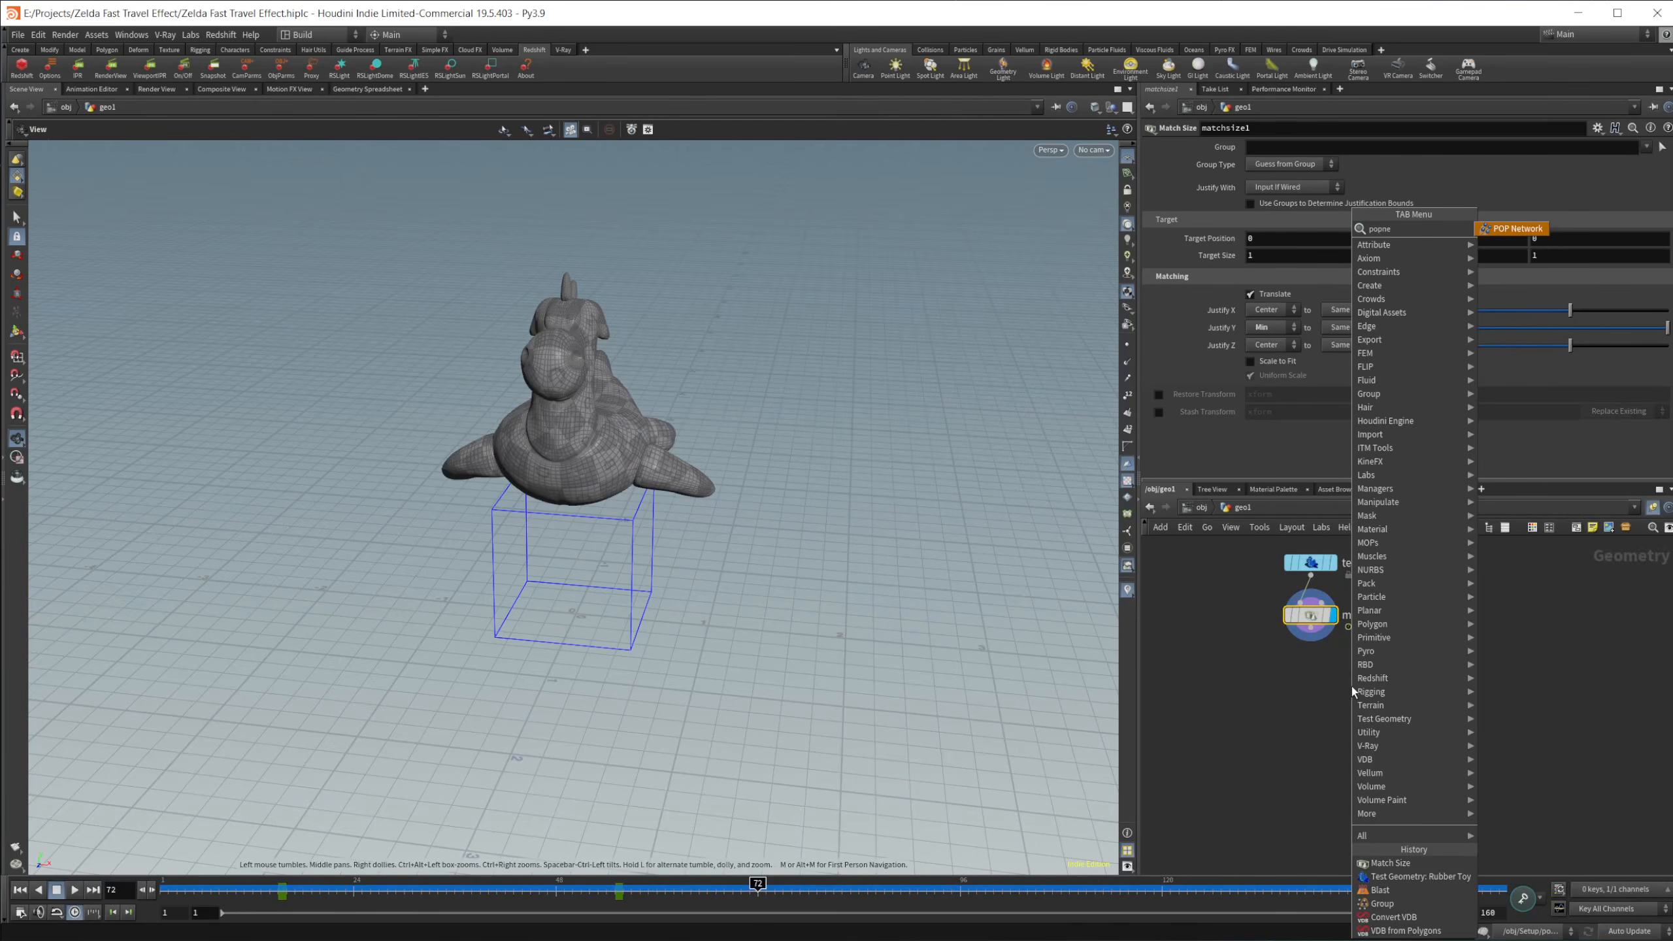
{"action": "key", "text": "Return"}
{"action": "left_click", "coordinate": [1352, 687]}
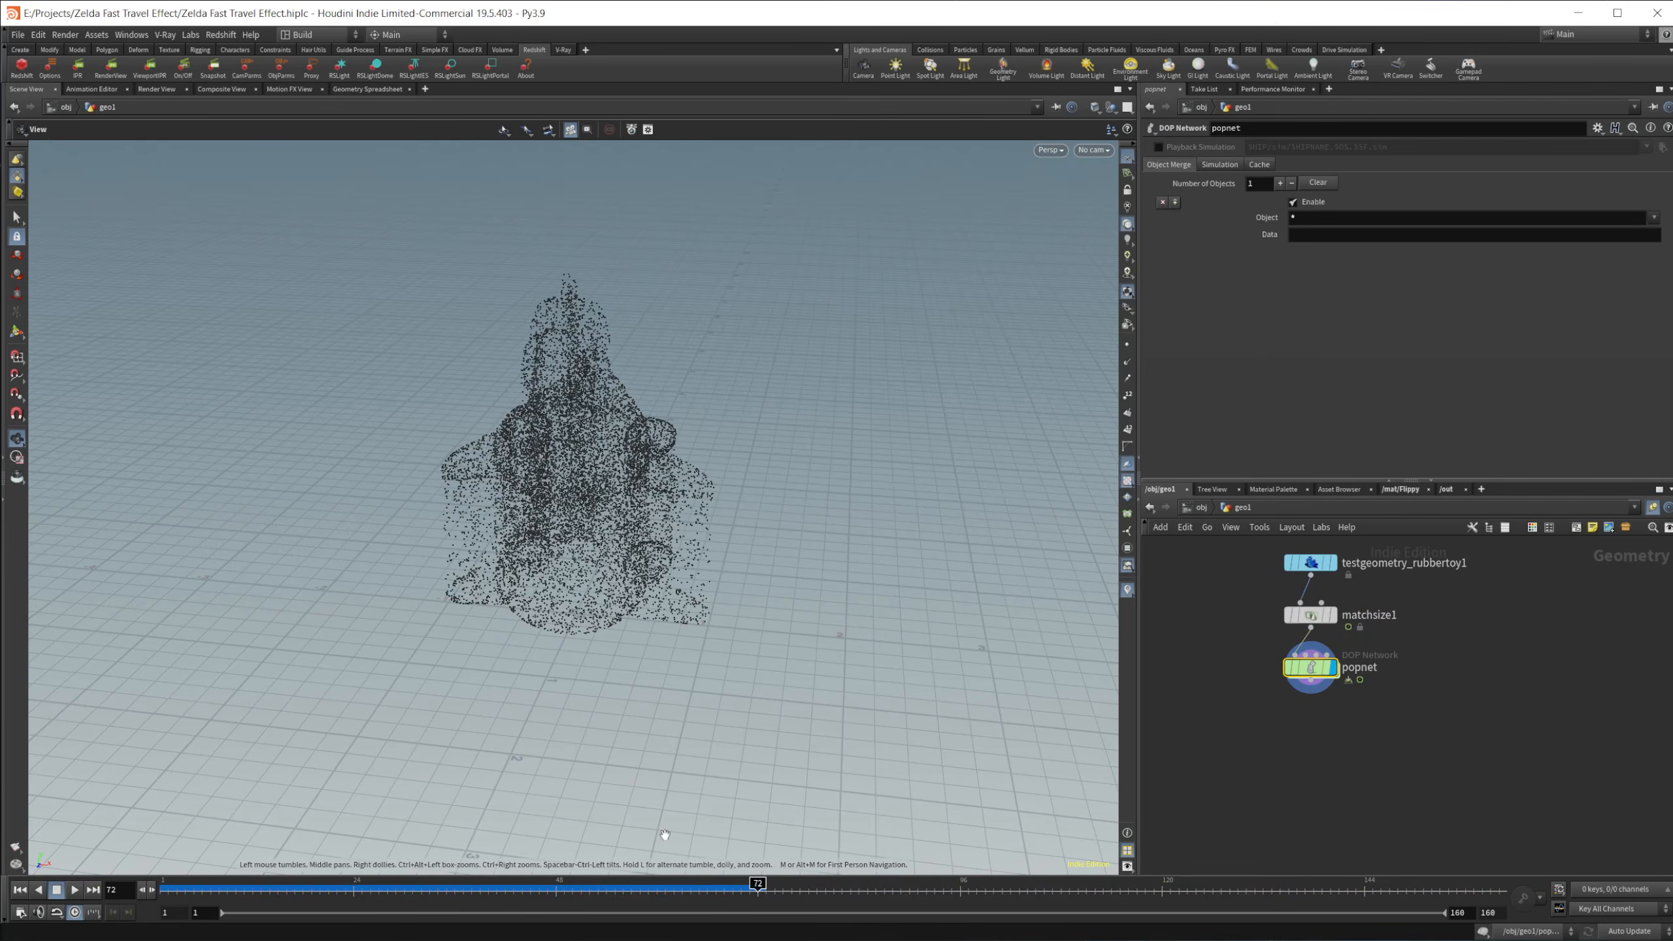
{"action": "left_click_drag", "start_coordinate": [455, 903], "coordinate": [206, 926]}
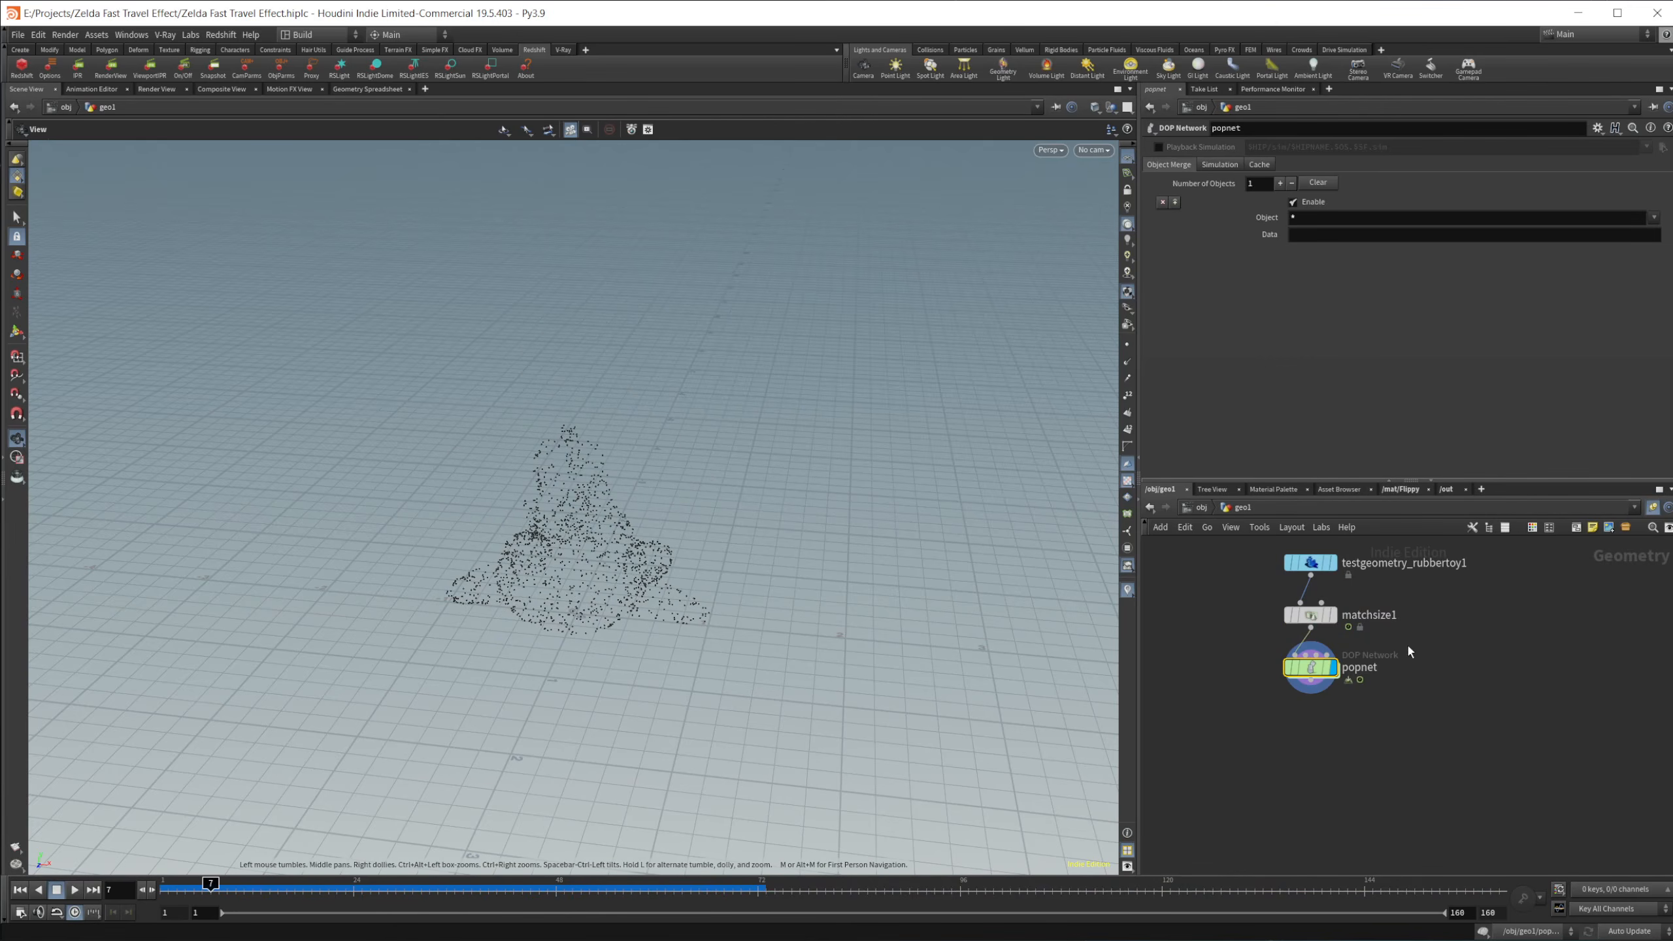
Step: Enter the POP network and move the source_first_input node farther above the merge node to make room
{"action": "double_click", "coordinate": [1311, 668]}
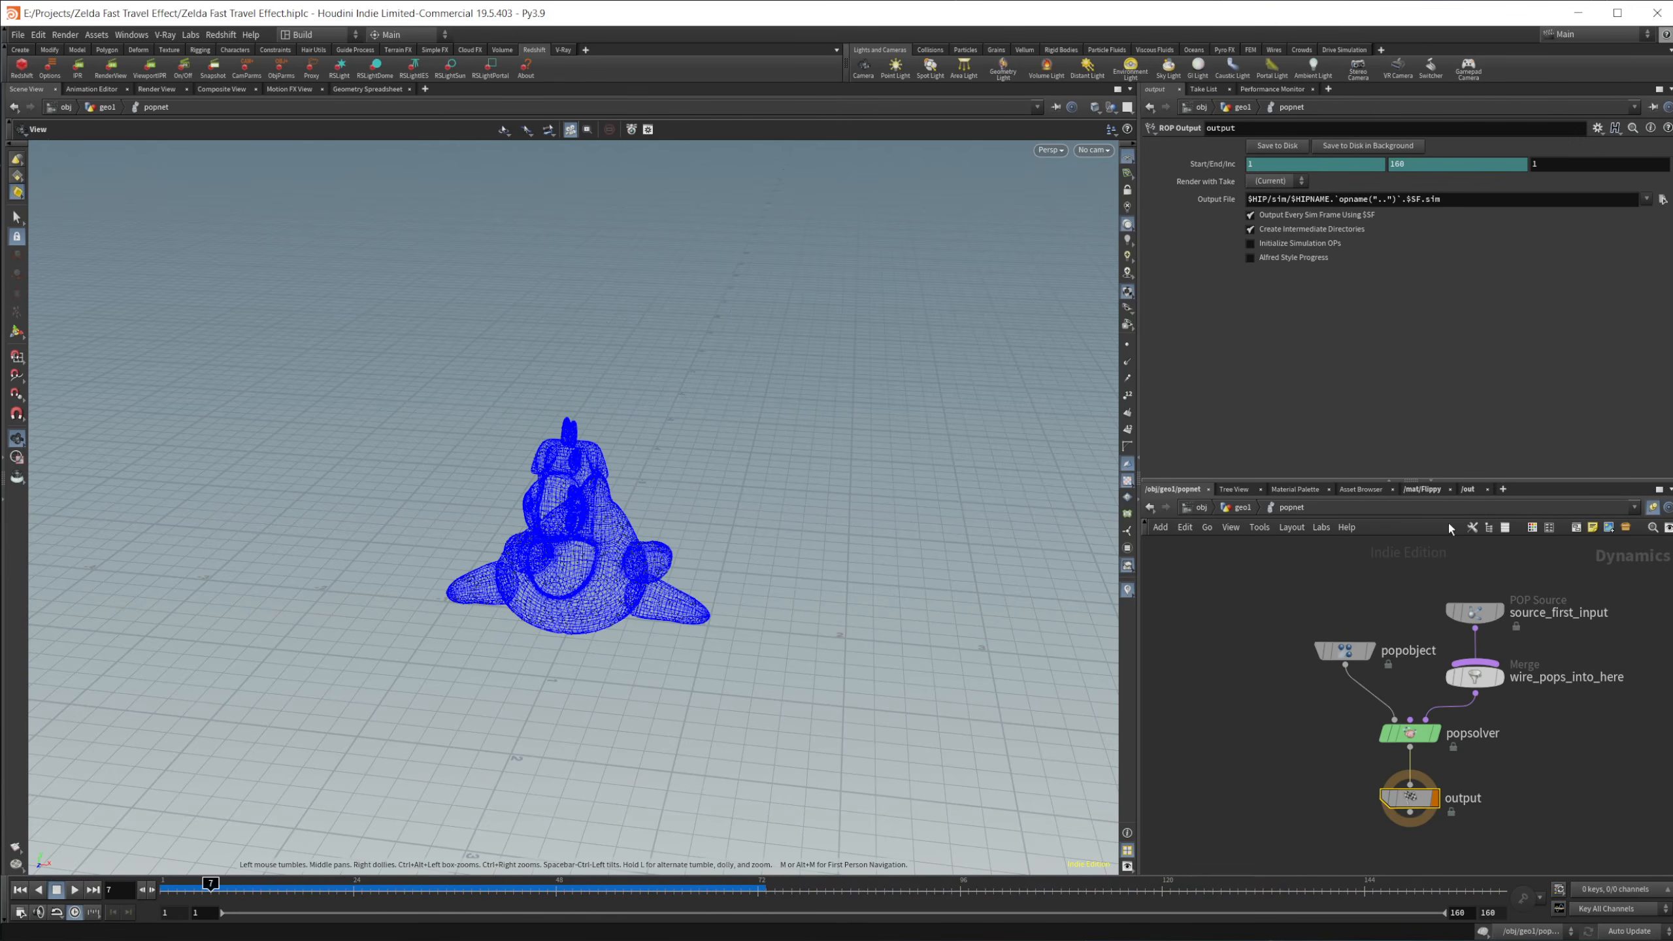
{"action": "left_click", "coordinate": [1474, 612]}
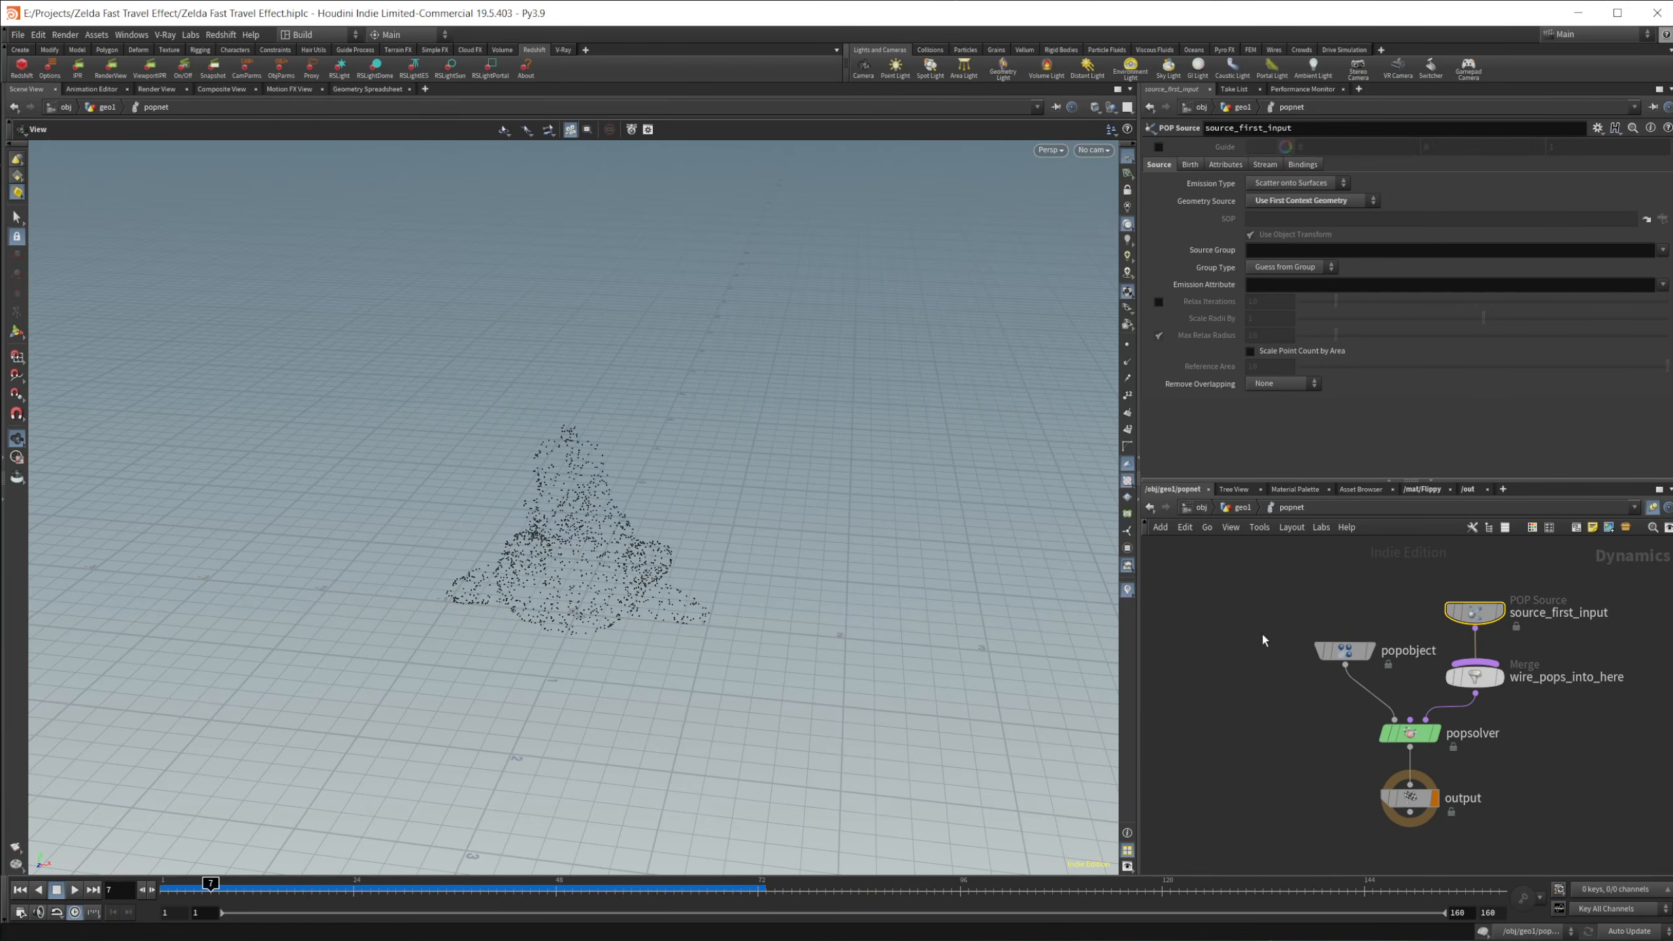
{"action": "middle_click_drag", "start_coordinate": [1263, 639], "coordinate": [1189, 786]}
{"action": "left_click_drag", "start_coordinate": [1402, 759], "coordinate": [1402, 622]}
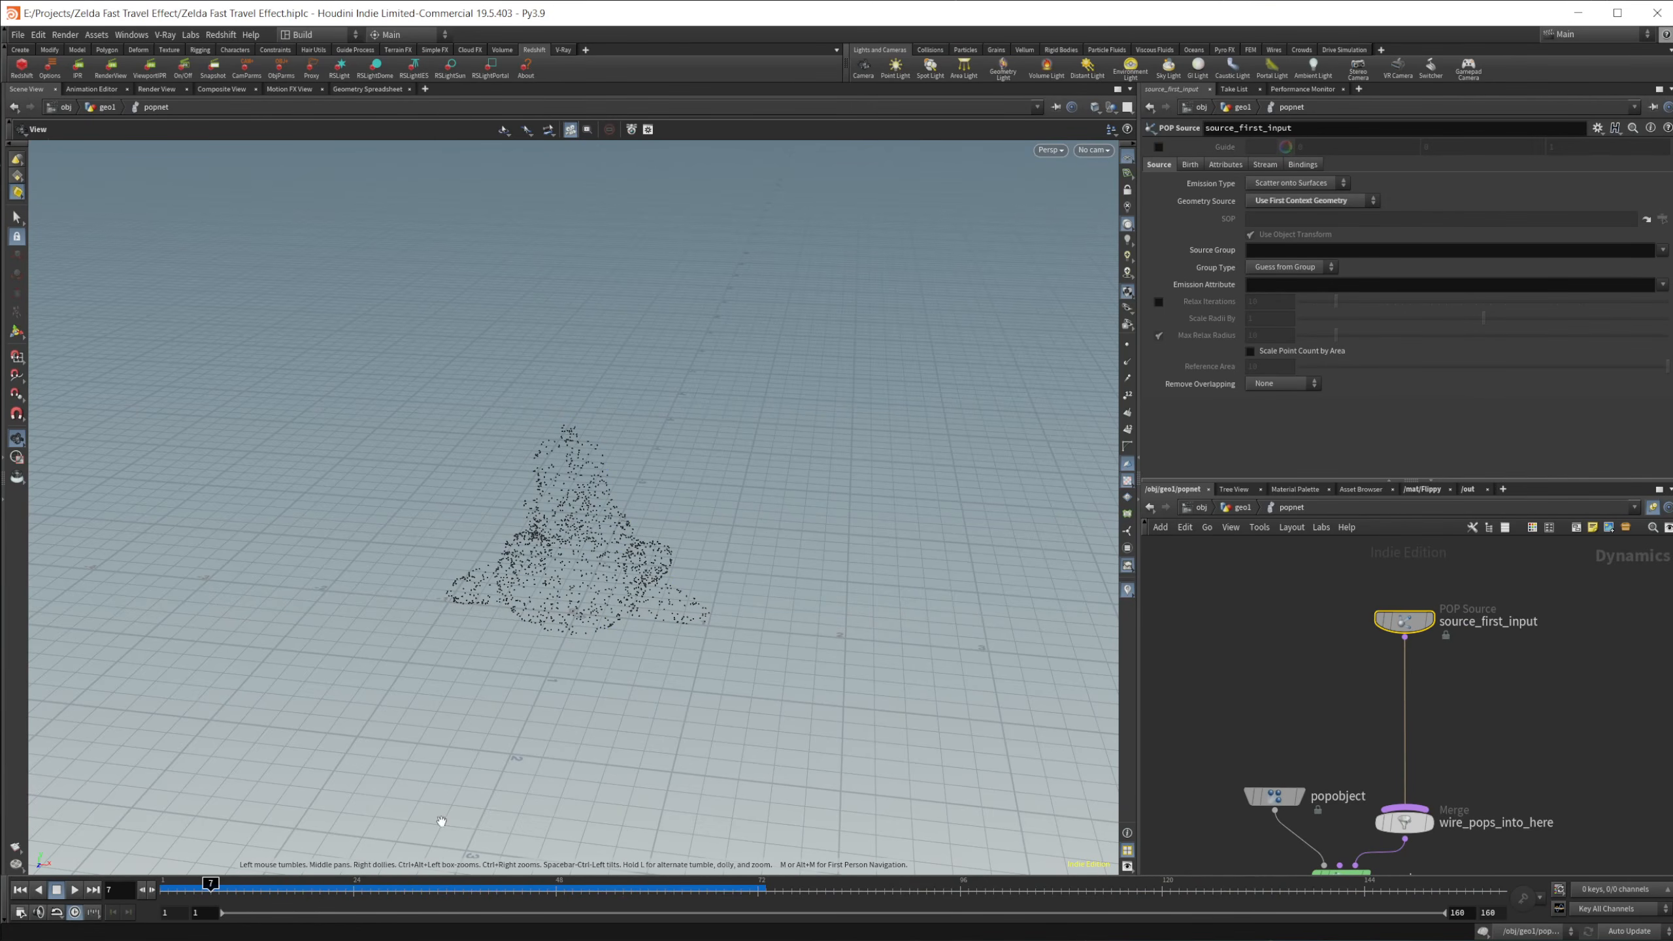
Step: Scrub the timeline between frames 15 and 28 to examine when particle emission should start
{"action": "left_click_drag", "start_coordinate": [211, 885], "coordinate": [280, 889]}
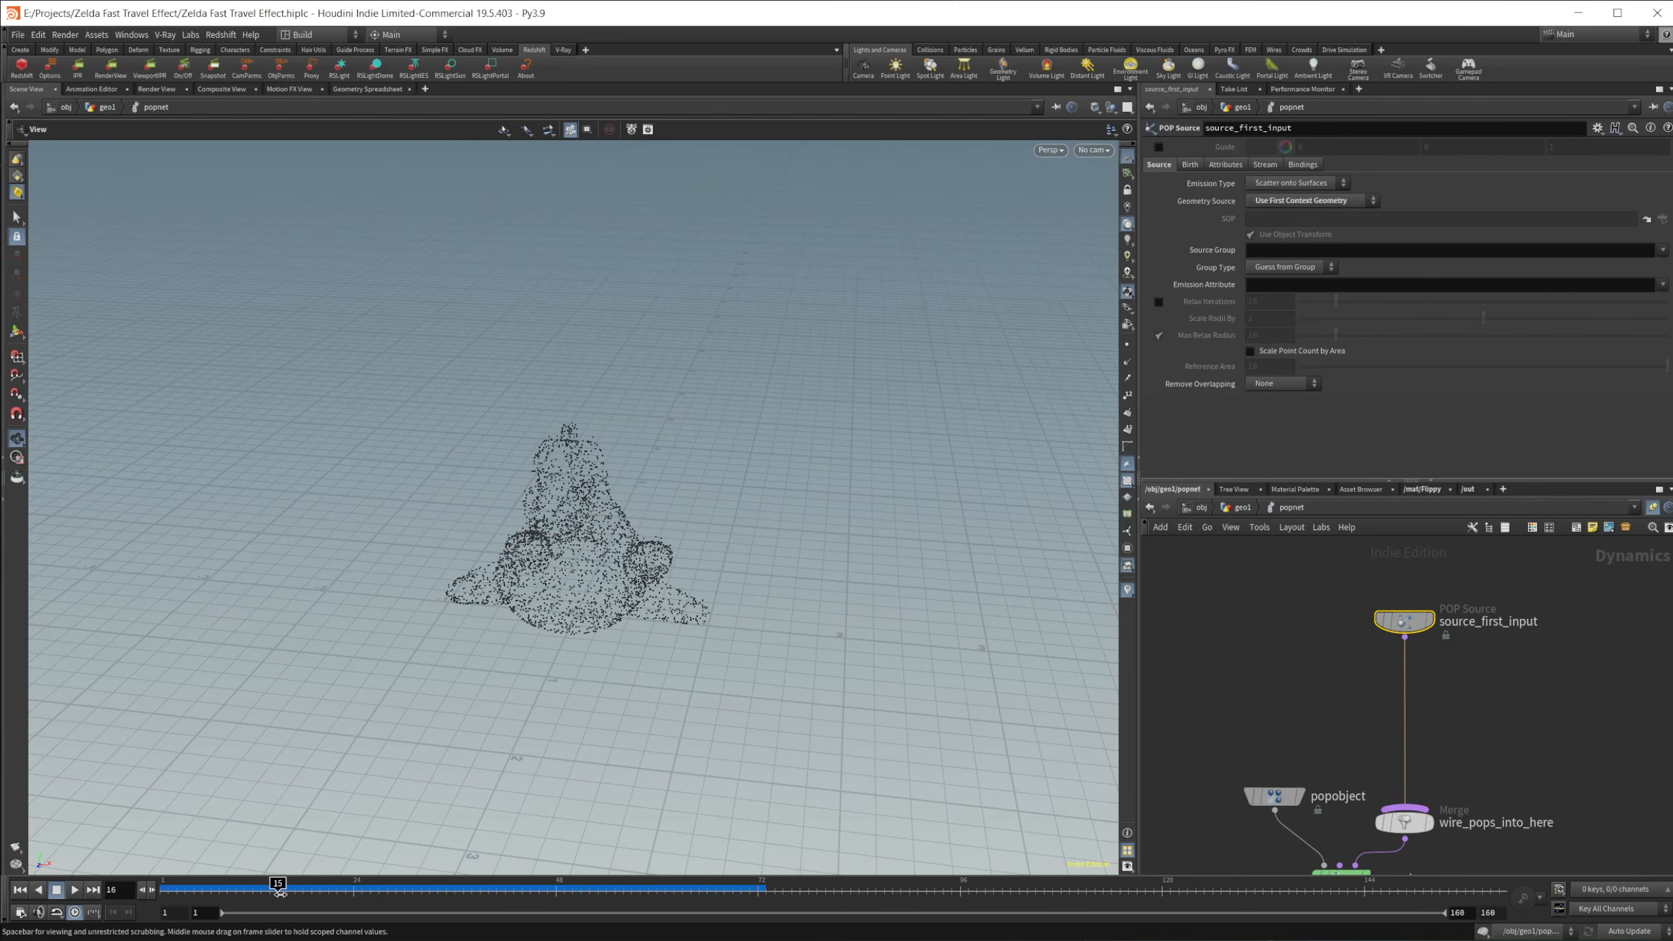
{"action": "left_click", "coordinate": [387, 884]}
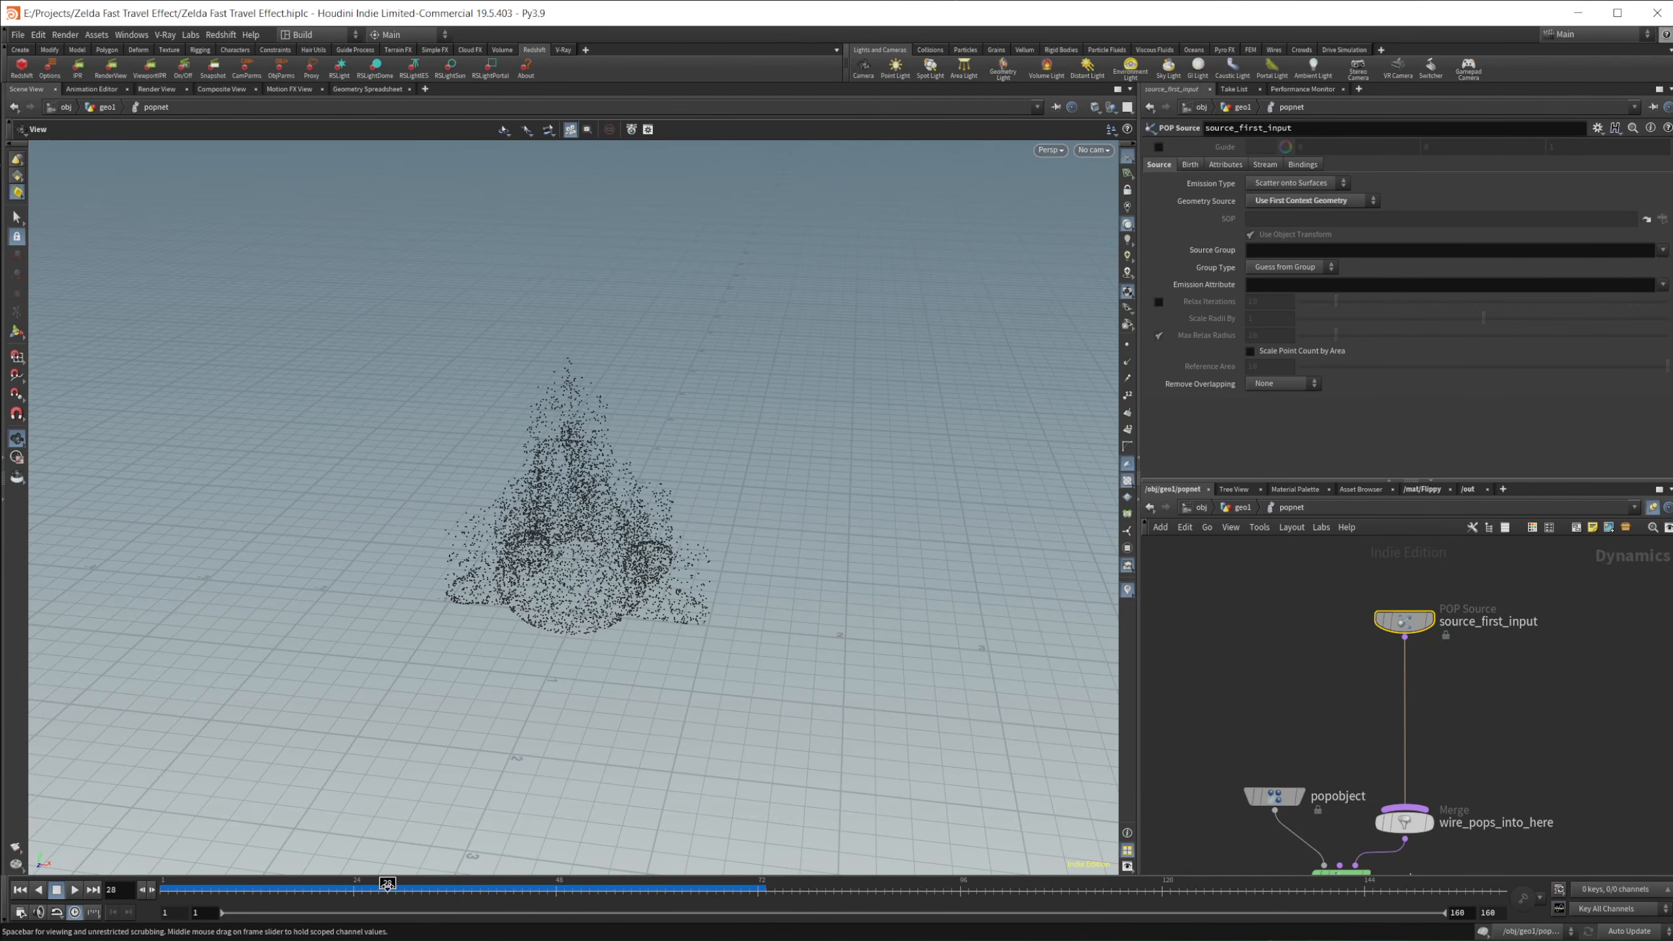
{"action": "mouse_move", "coordinate": [387, 885]}
{"action": "left_mouse_down"}
{"action": "mouse_move", "coordinate": [337, 887]}
{"action": "mouse_move", "coordinate": [437, 893]}
{"action": "mouse_move", "coordinate": [370, 890]}
{"action": "left_mouse_up"}
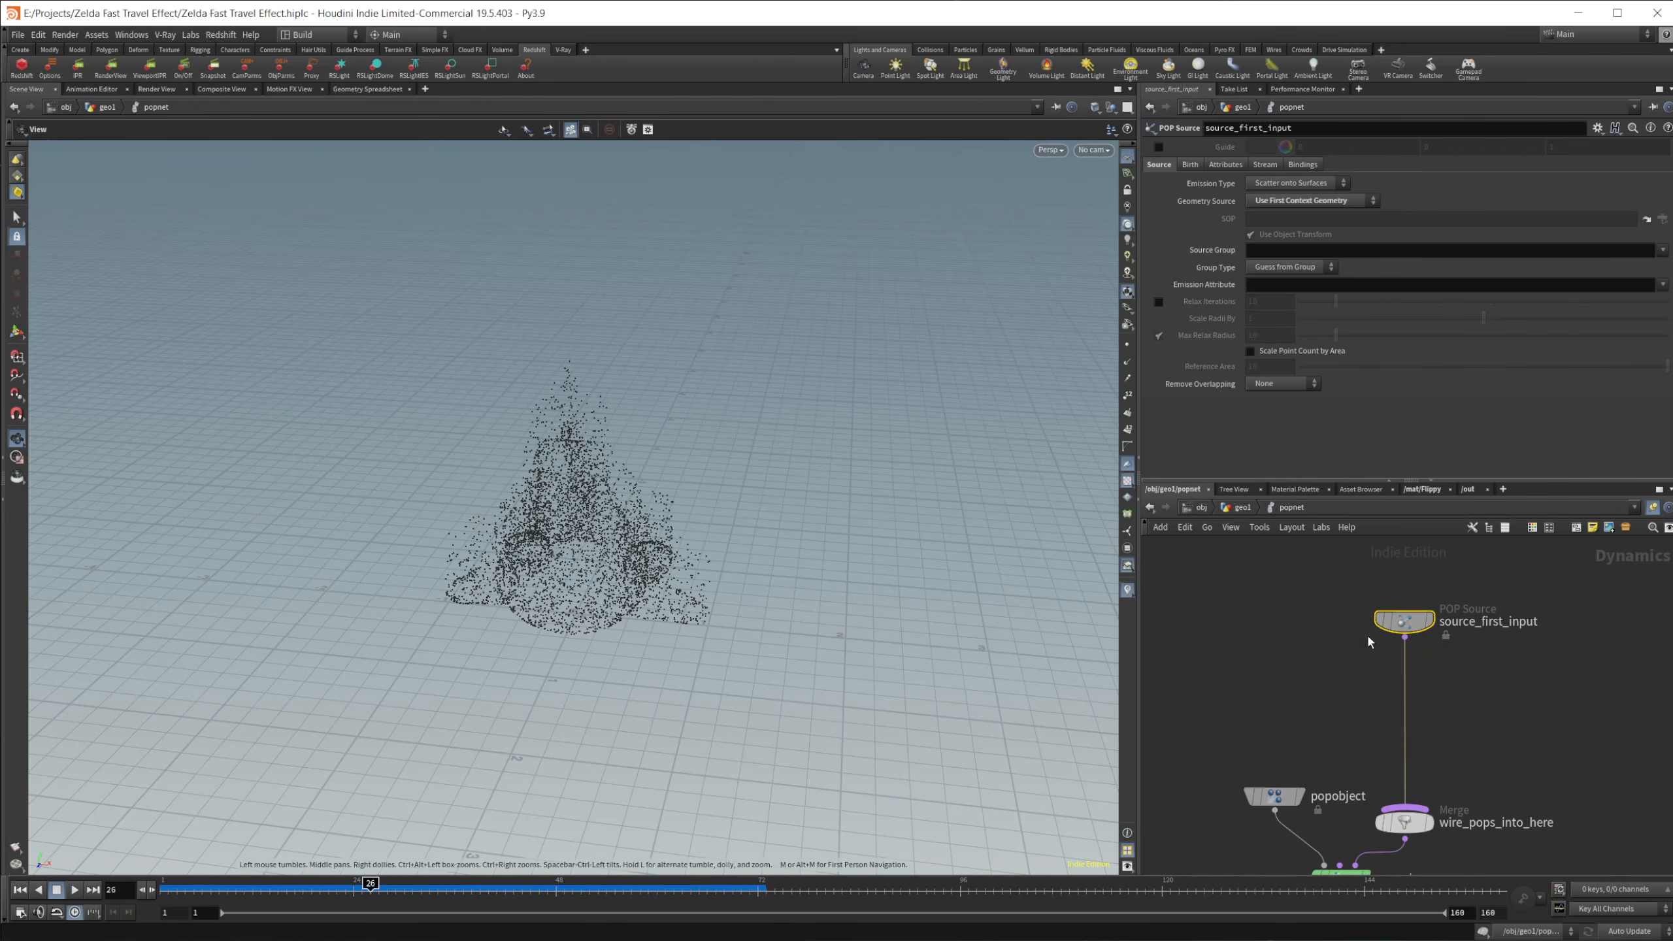
Step: Set the POP source's Const. Activation to the expression $FF>25&&$FF<55
{"action": "left_click", "coordinate": [1191, 164]}
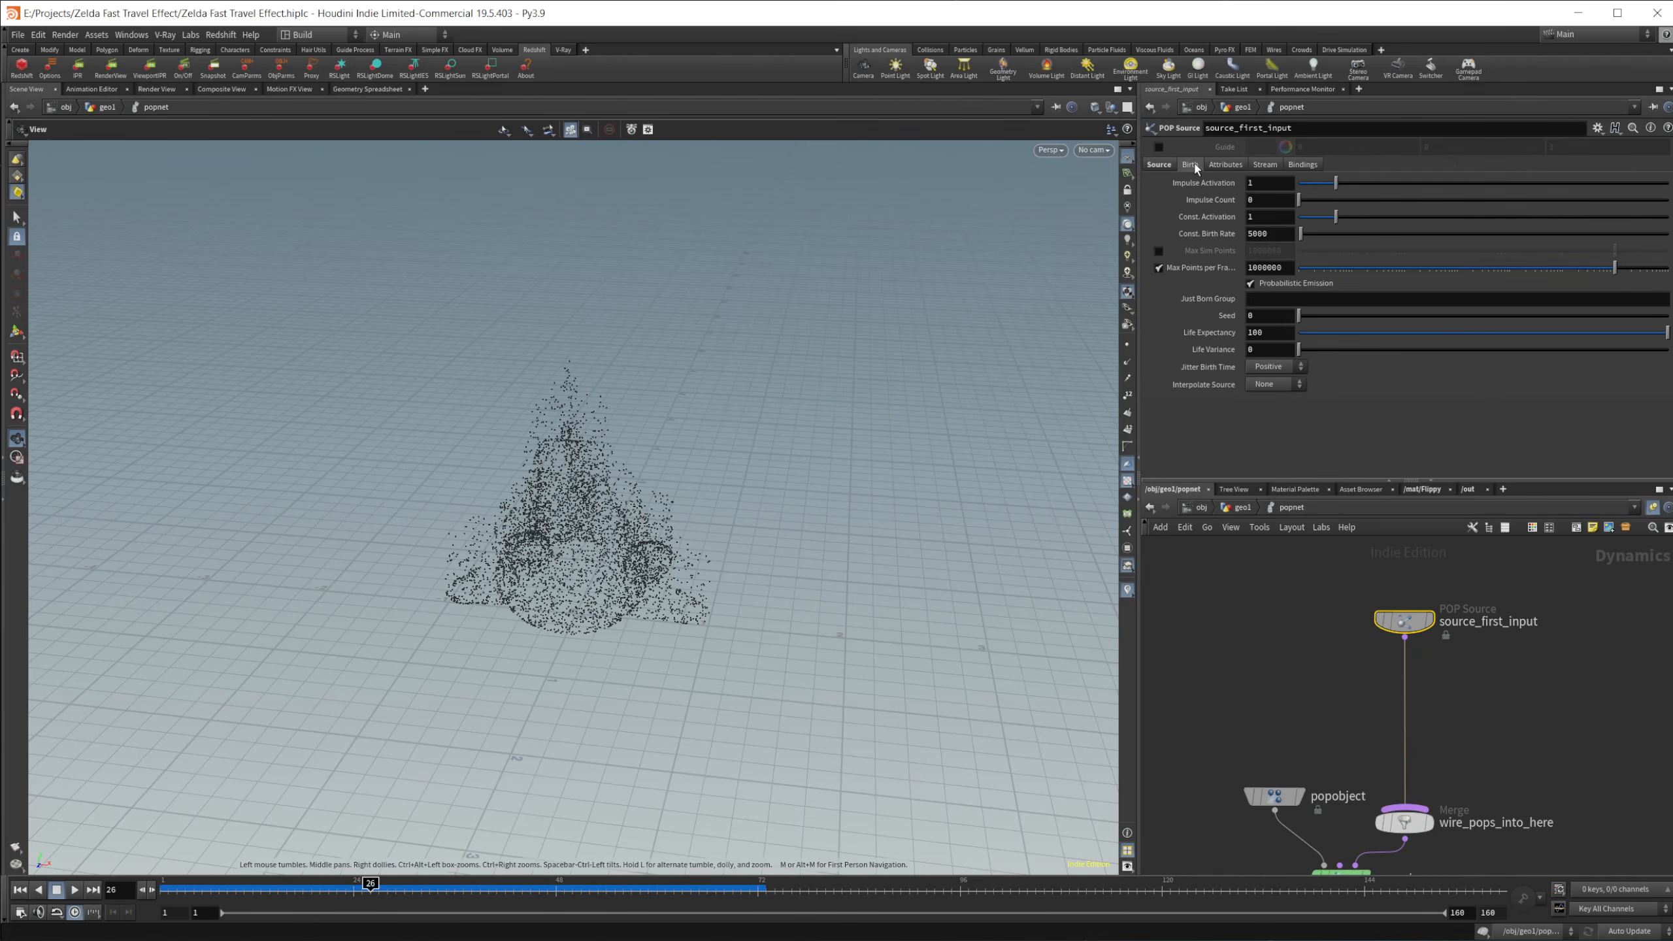
{"action": "left_click", "coordinate": [1286, 218]}
{"action": "type", "text": "$FF"}
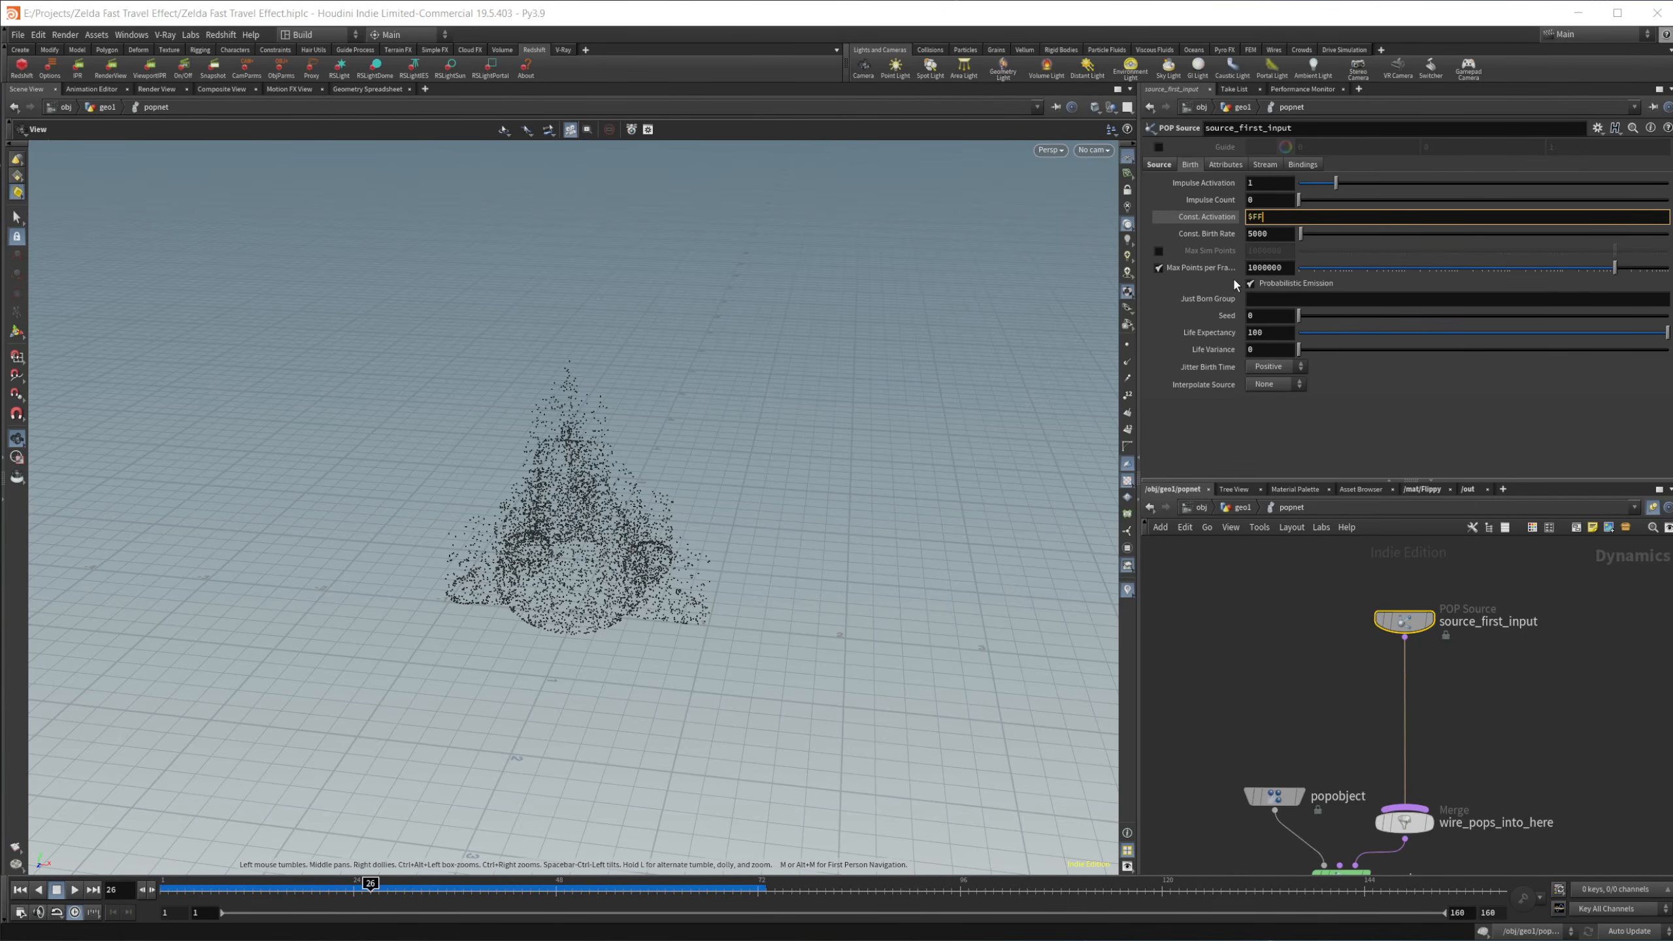
{"action": "type", "text": ">25"}
{"action": "type", "text": "&&$FF<55"}
{"action": "key", "text": "Return"}
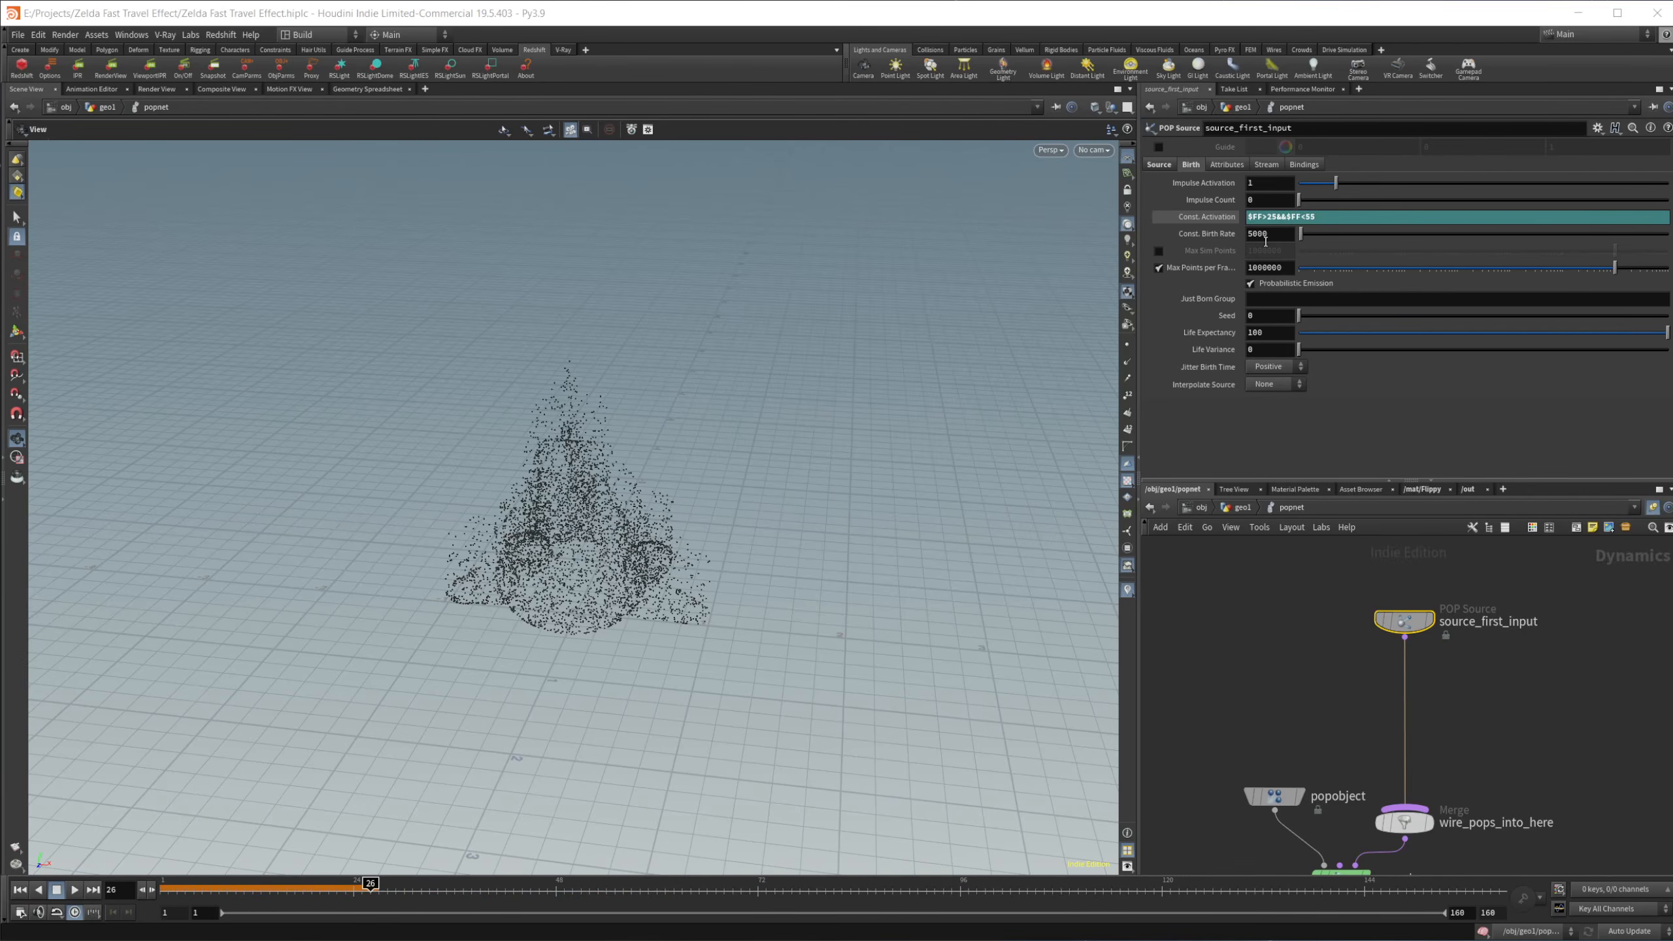
Step: Set the POP source's Const. Birth Rate to 50
{"action": "left_click", "coordinate": [1265, 241]}
{"action": "key", "text": "BackSpace"}
{"action": "key", "text": "Return"}
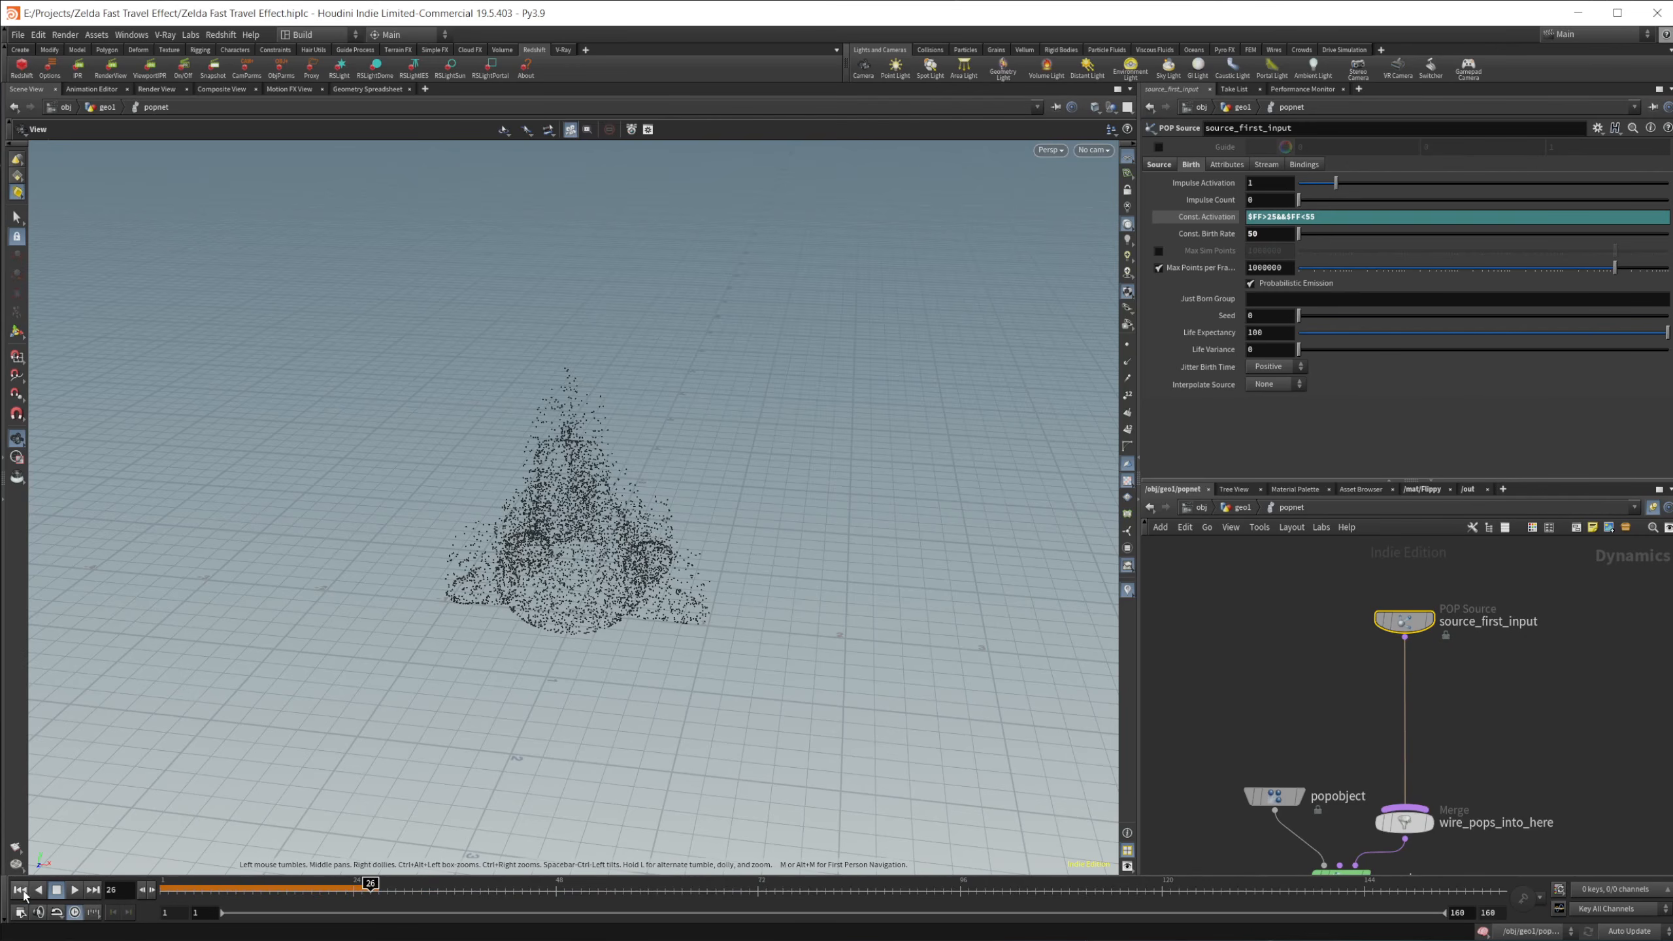
Step: Play the particle simulation from the first frame, stop it, and scrub through the emission to frame 75
{"action": "left_click", "coordinate": [20, 889]}
{"action": "left_click", "coordinate": [74, 890]}
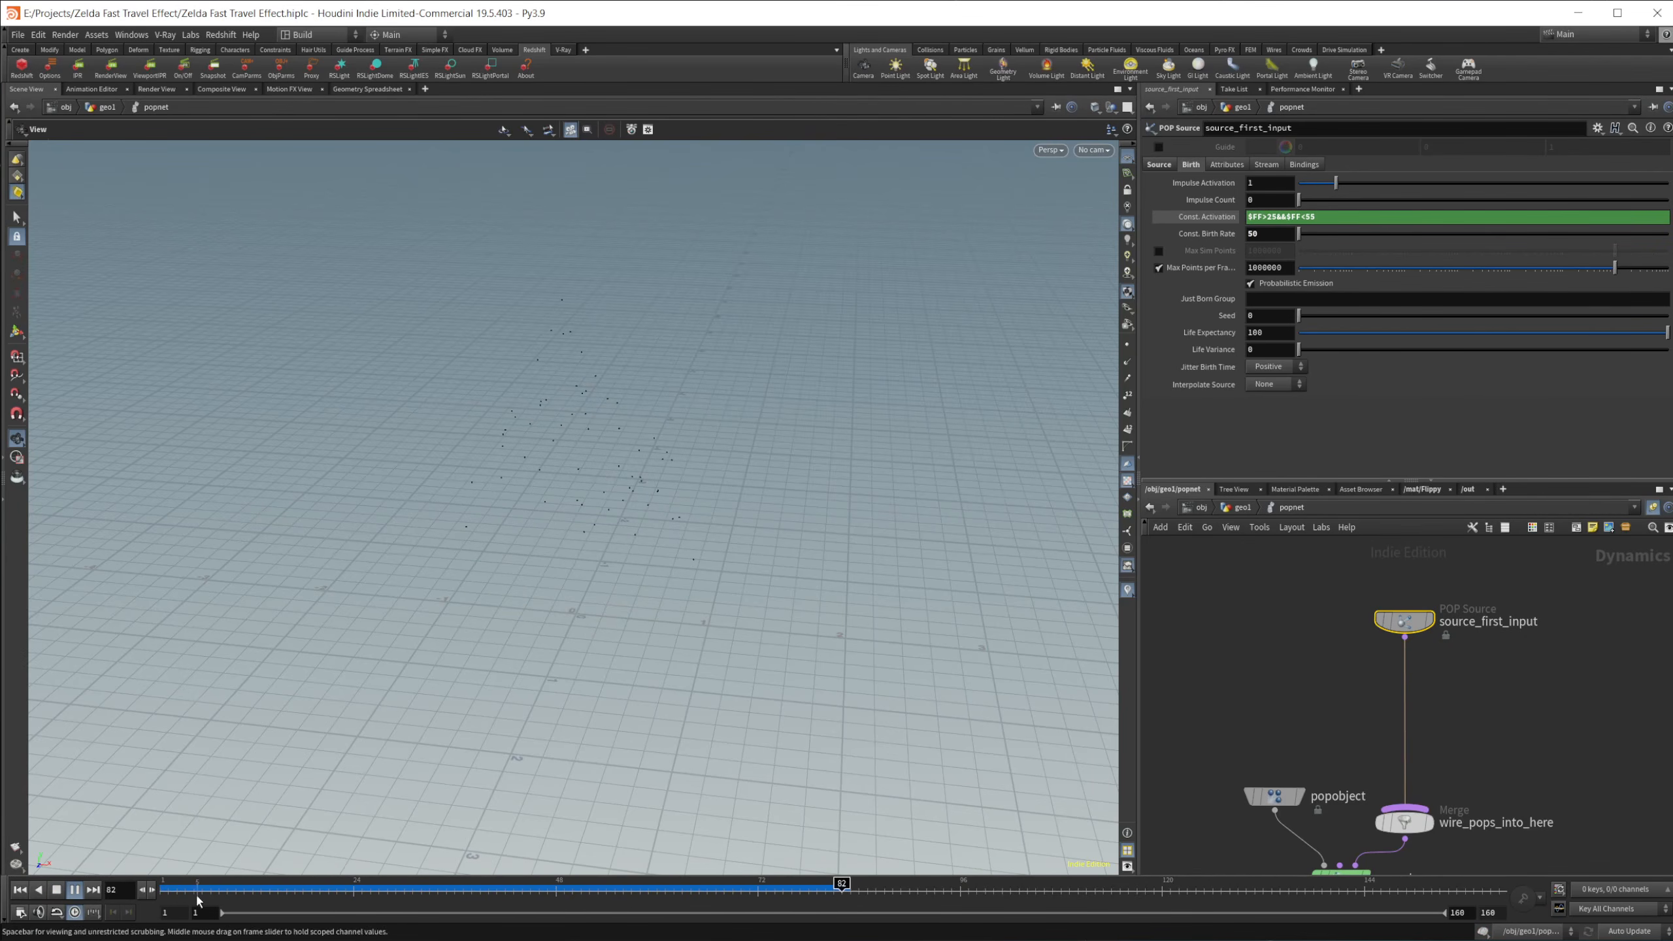
{"action": "left_click", "coordinate": [57, 890]}
{"action": "mouse_move", "coordinate": [434, 896]}
{"action": "left_mouse_down"}
{"action": "mouse_move", "coordinate": [243, 890]}
{"action": "mouse_move", "coordinate": [783, 907]}
{"action": "left_mouse_up"}
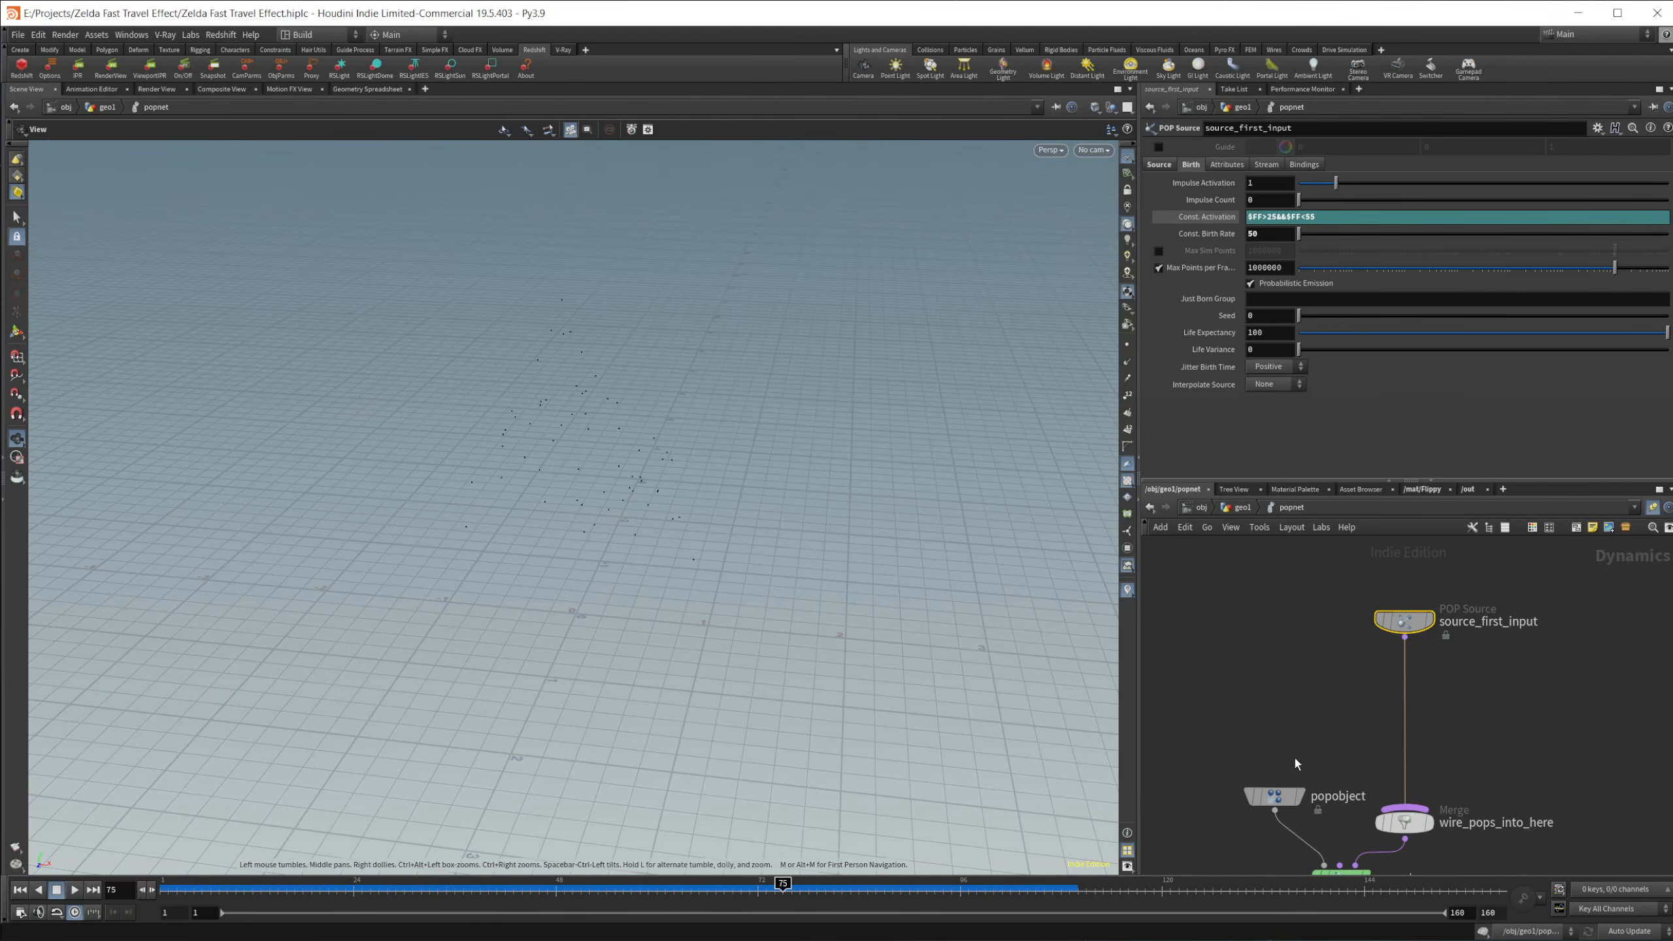
Step: Insert a POP Wind node between source_first_input and wire_pops_into_here, and rewind the simulation to the first frame
{"action": "middle_click_drag", "start_coordinate": [1359, 683], "coordinate": [1343, 681]}
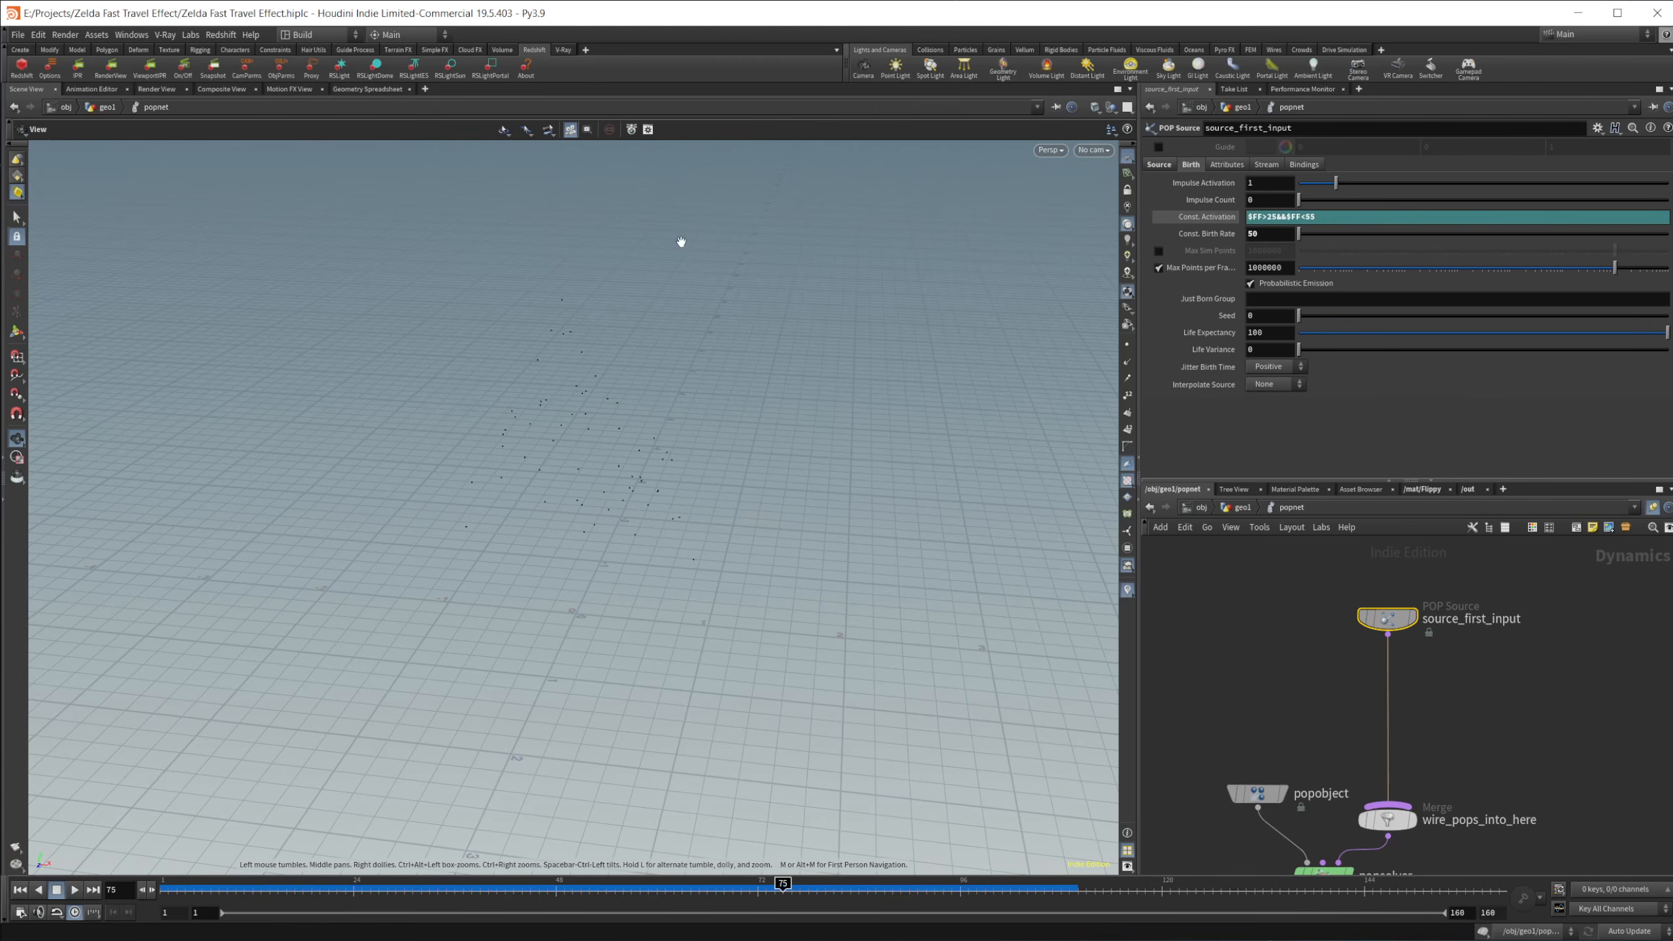
{"action": "middle_click_drag", "start_coordinate": [647, 496], "coordinate": [643, 555]}
{"action": "left_click_drag", "start_coordinate": [643, 555], "coordinate": [676, 507]}
{"action": "key", "text": "Tab"}
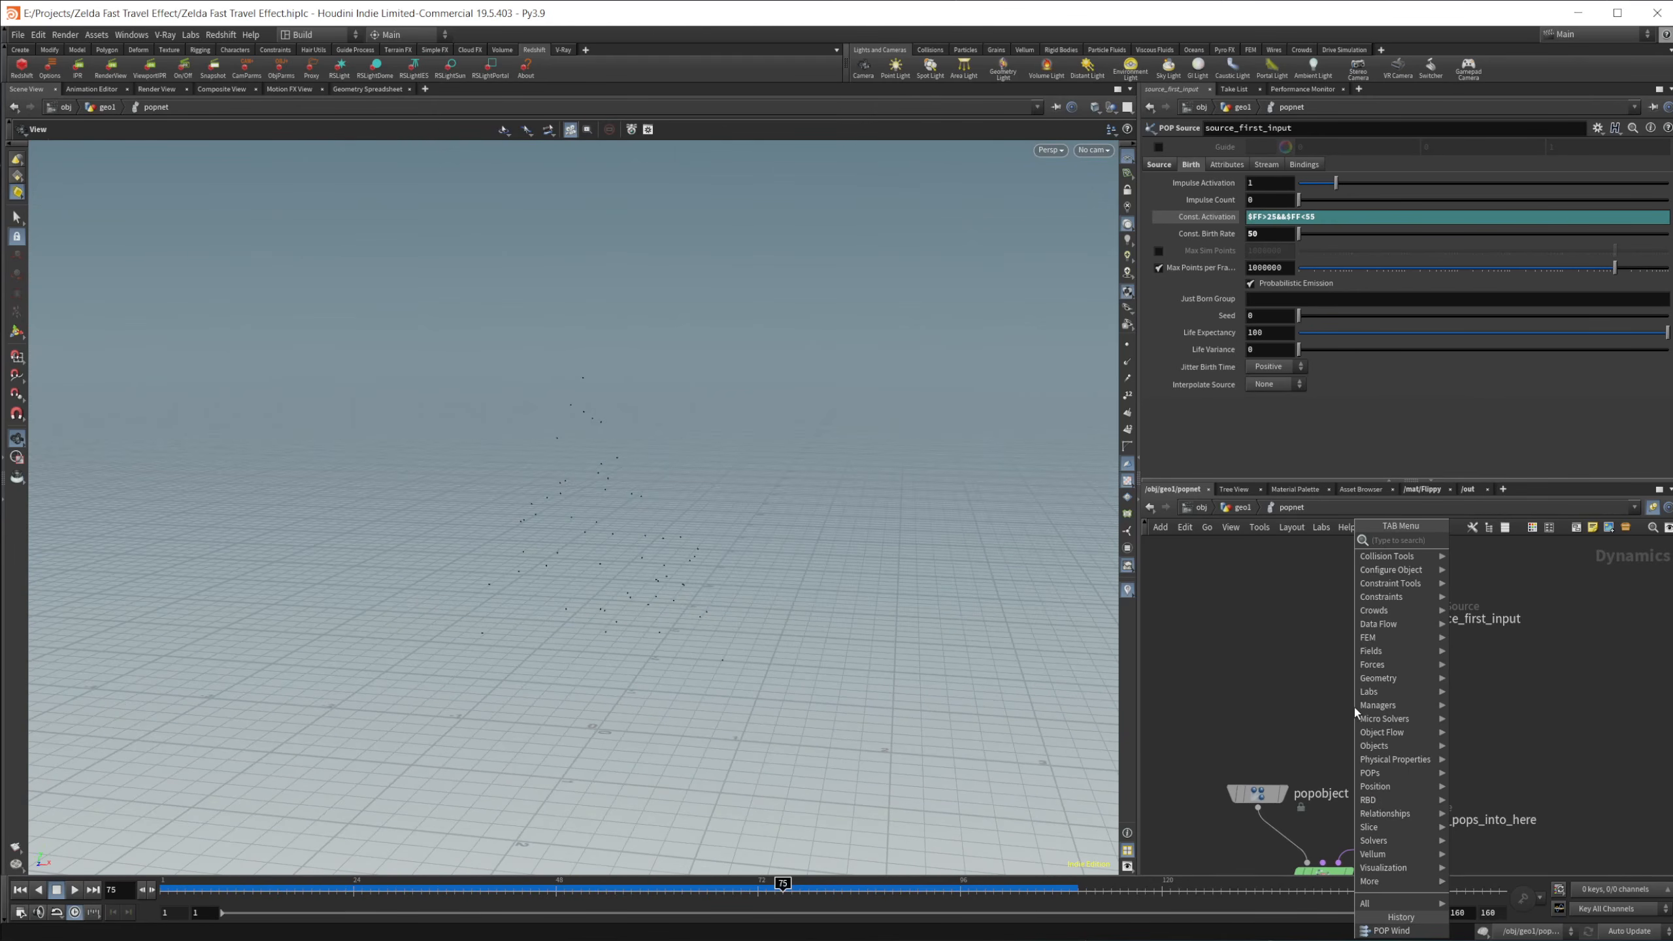
{"action": "type", "text": "popwind"}
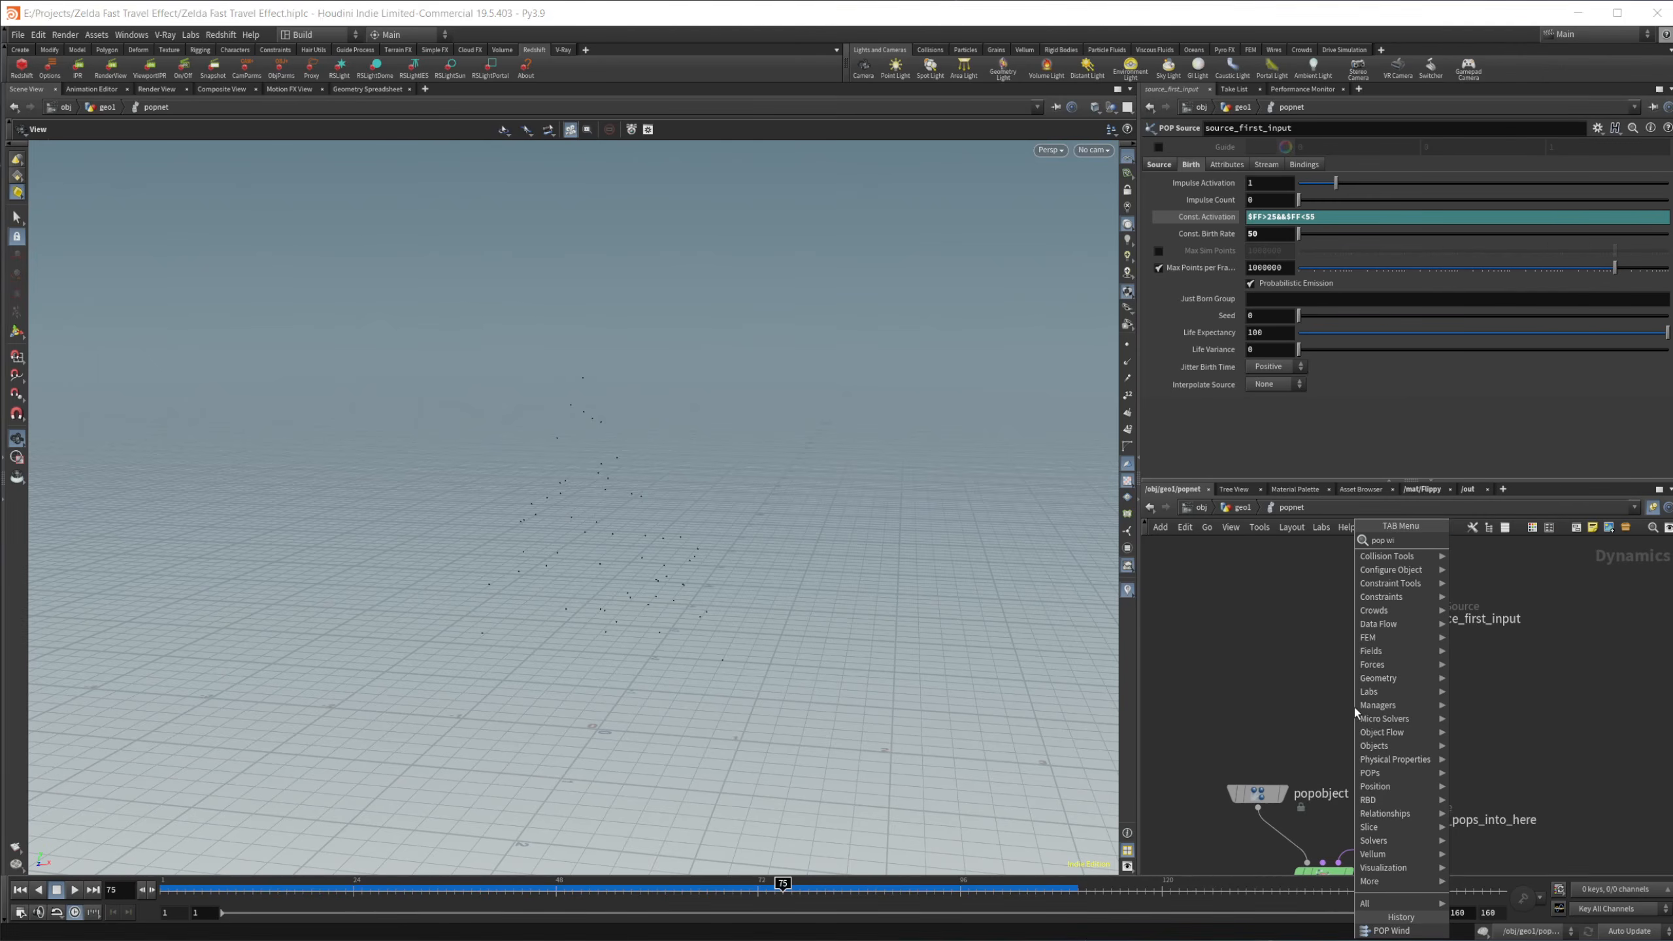
{"action": "key", "text": "Return"}
{"action": "left_click", "coordinate": [1354, 707]}
{"action": "double_click", "coordinate": [1348, 704]}
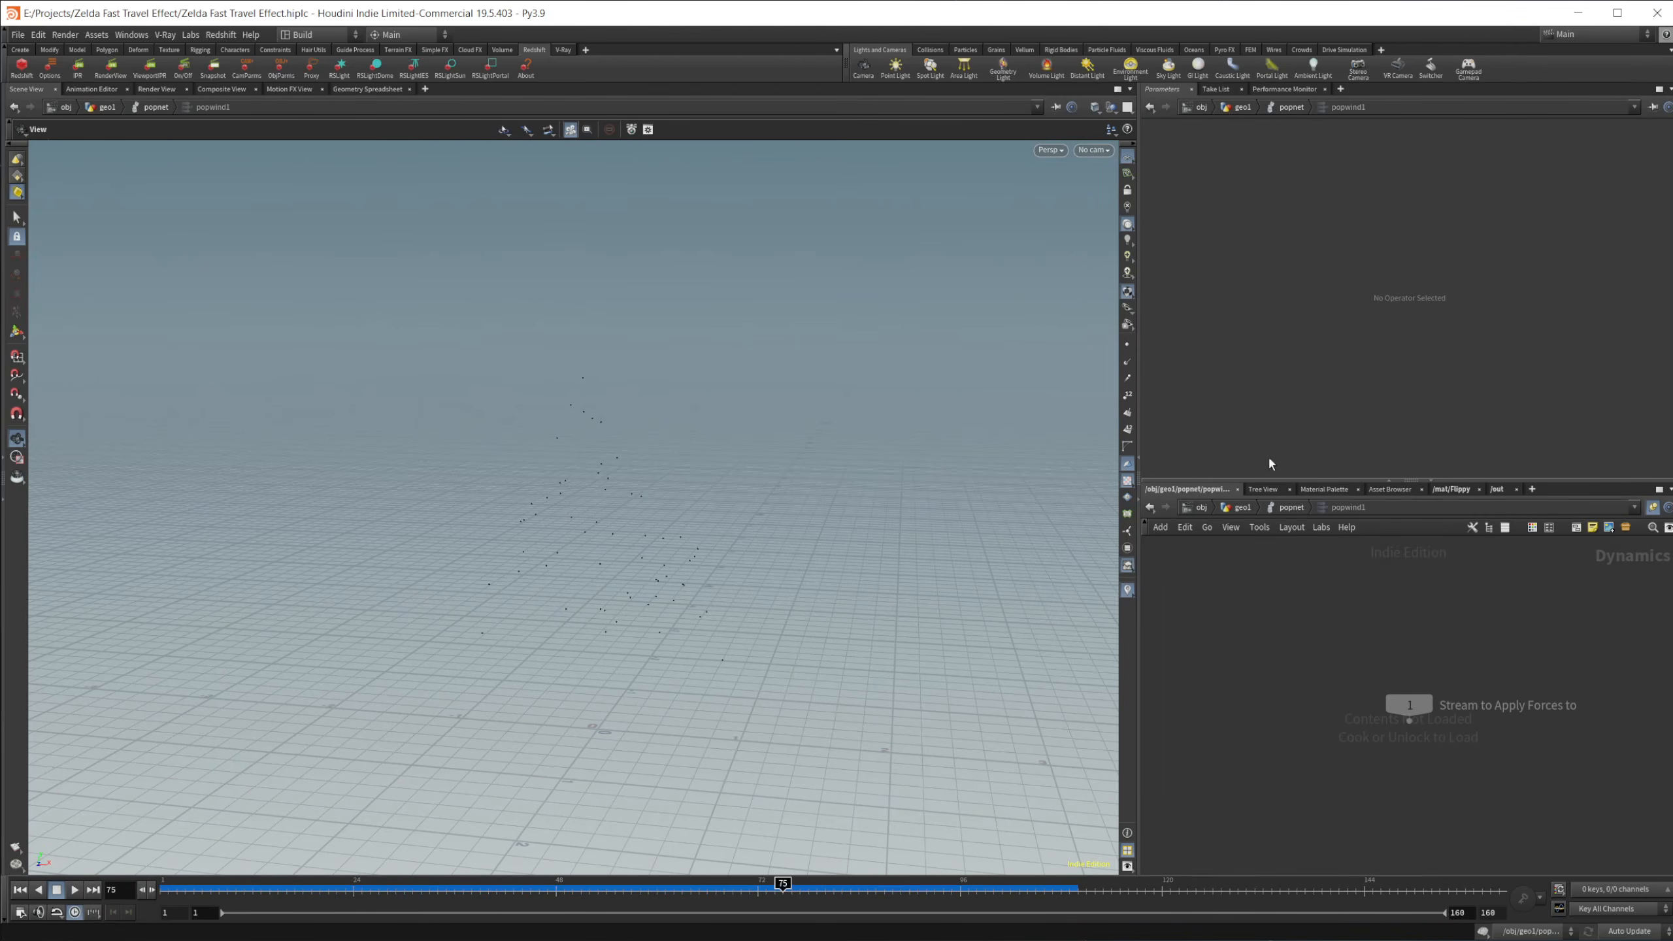
{"action": "key", "text": "u"}
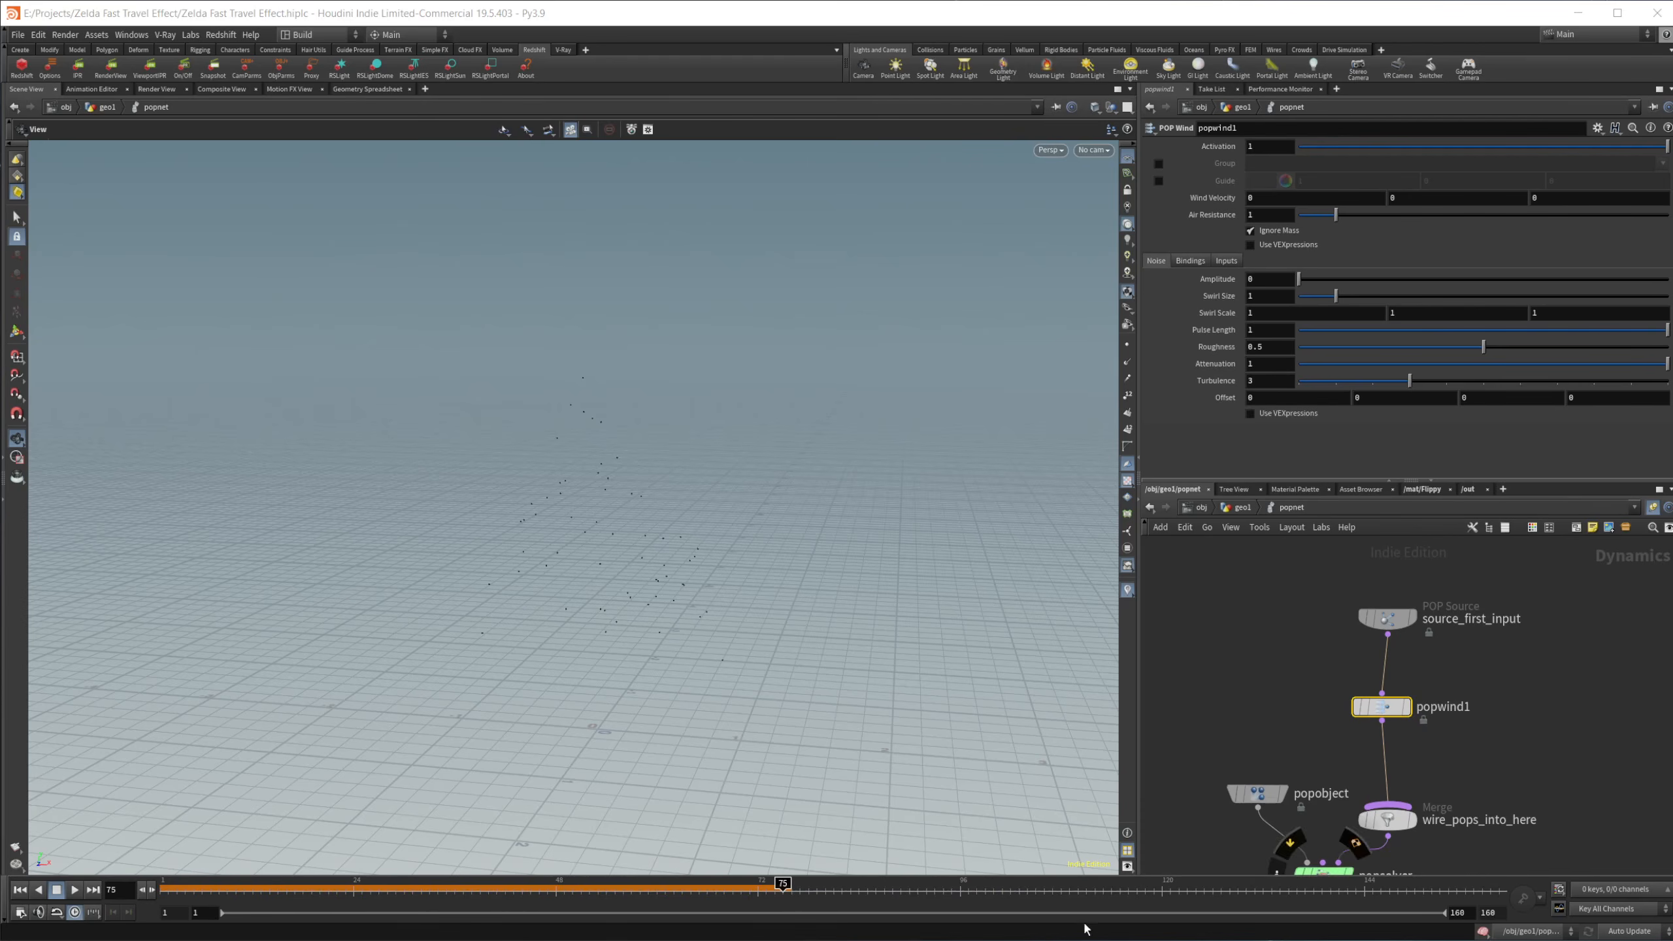
{"action": "left_click", "coordinate": [20, 889]}
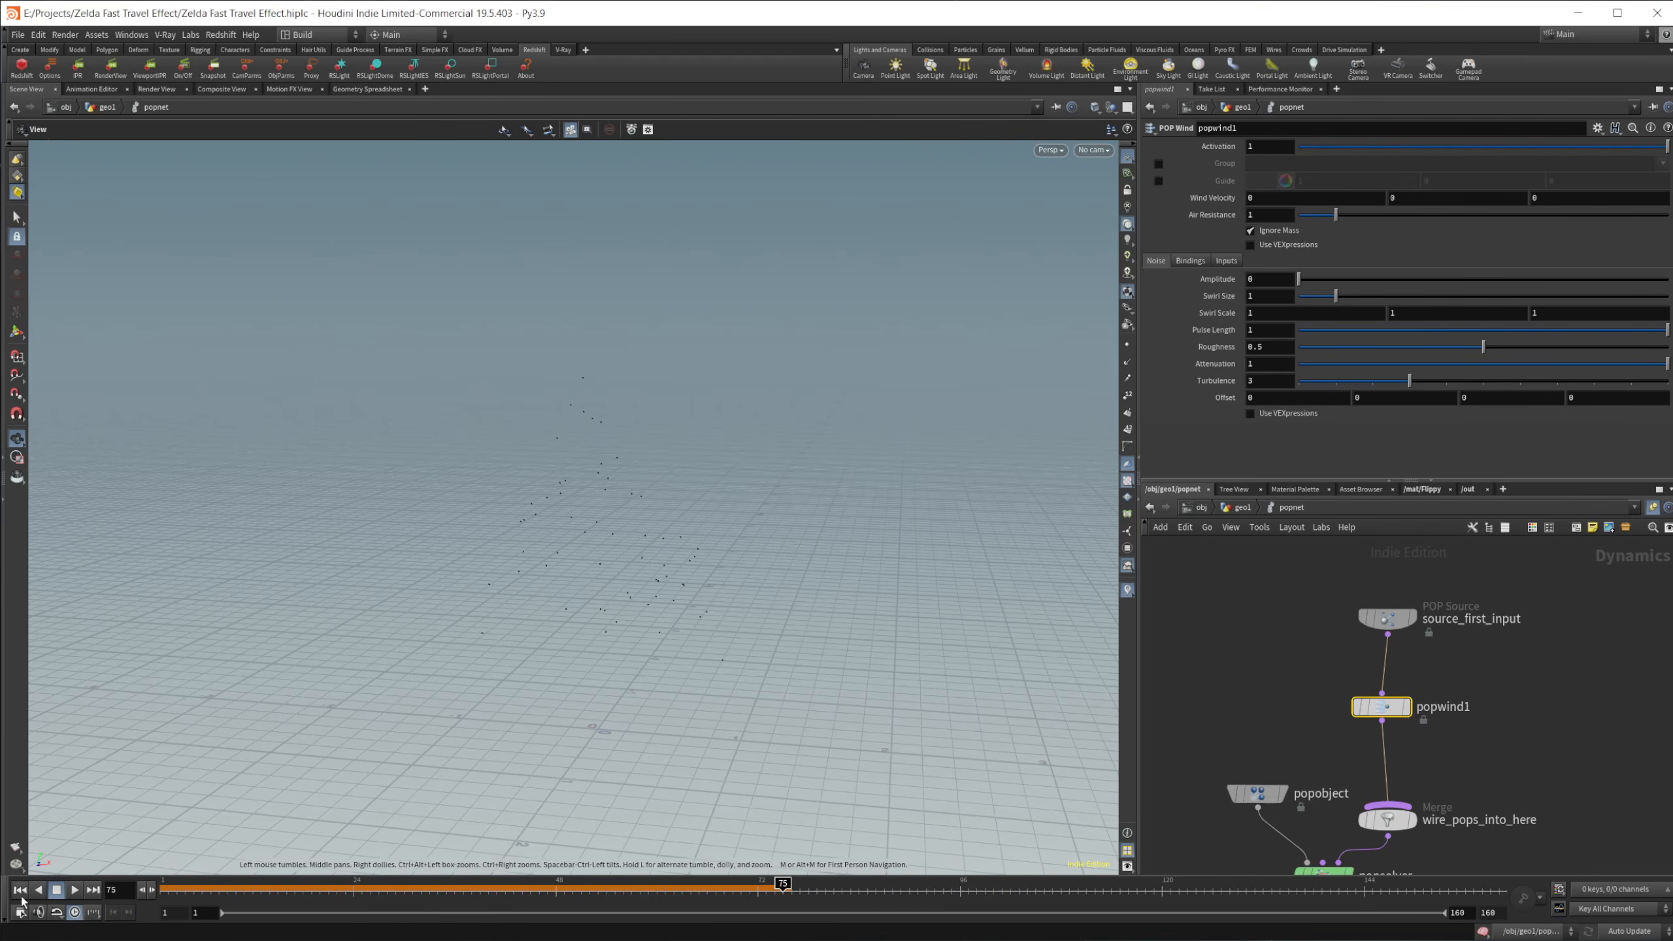
Step: Align the popwind1 node between its neighbours and set its Wind Velocity to 3 in Y
{"action": "left_click_drag", "start_coordinate": [1373, 708], "coordinate": [1379, 719]}
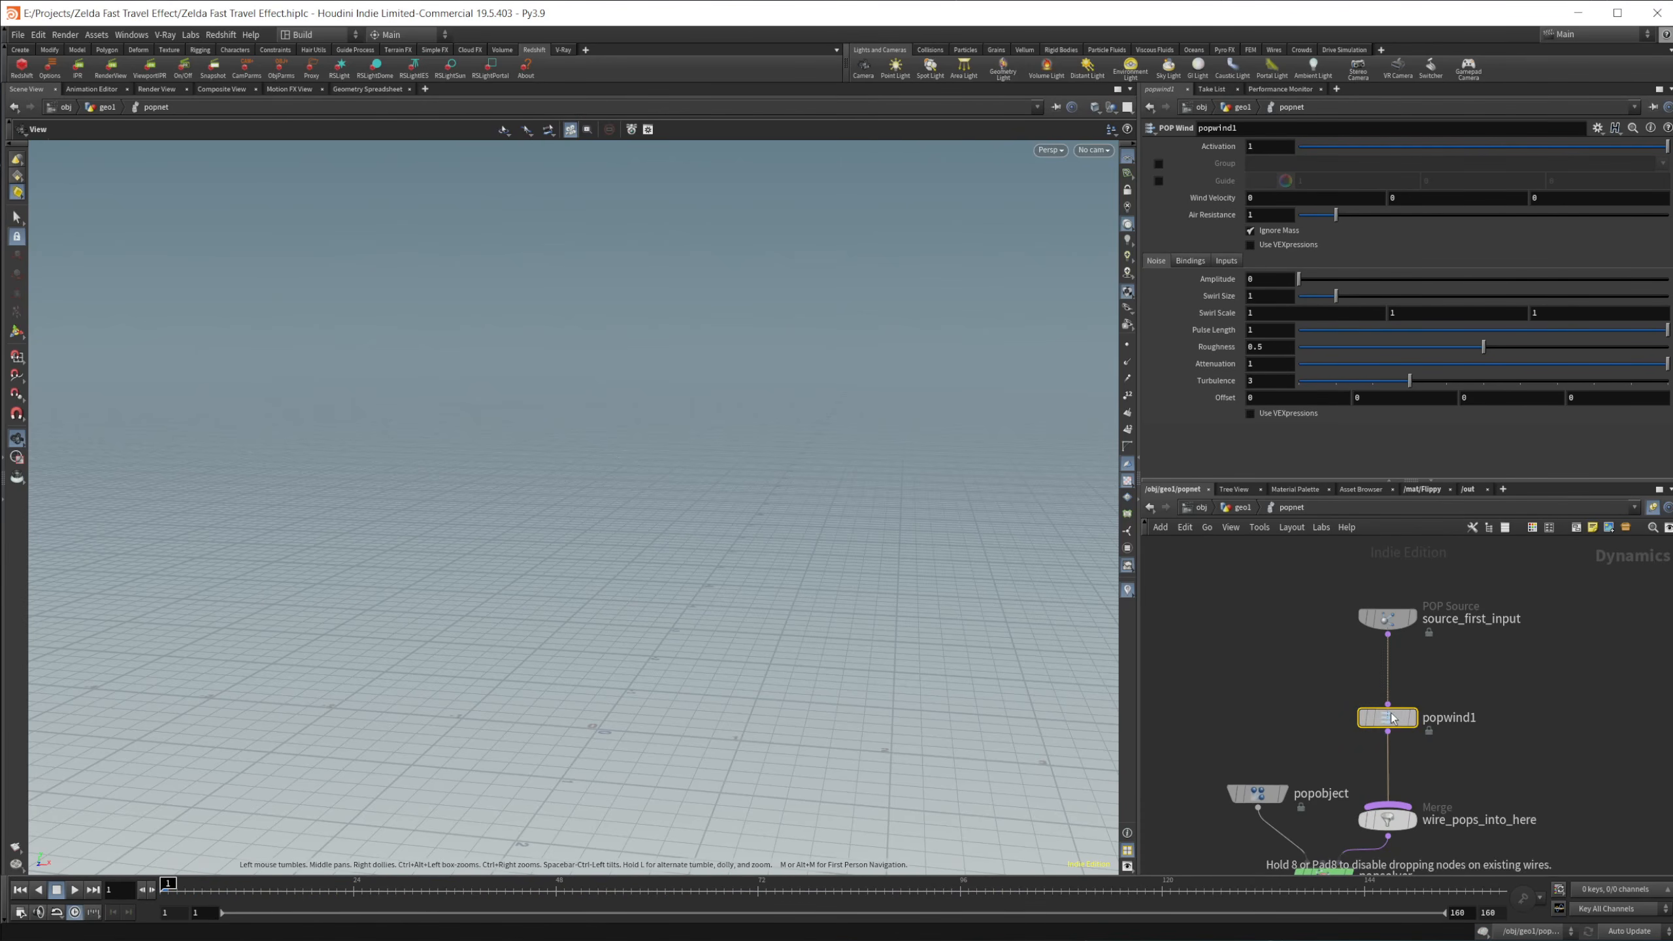
{"action": "left_click", "coordinate": [1418, 198]}
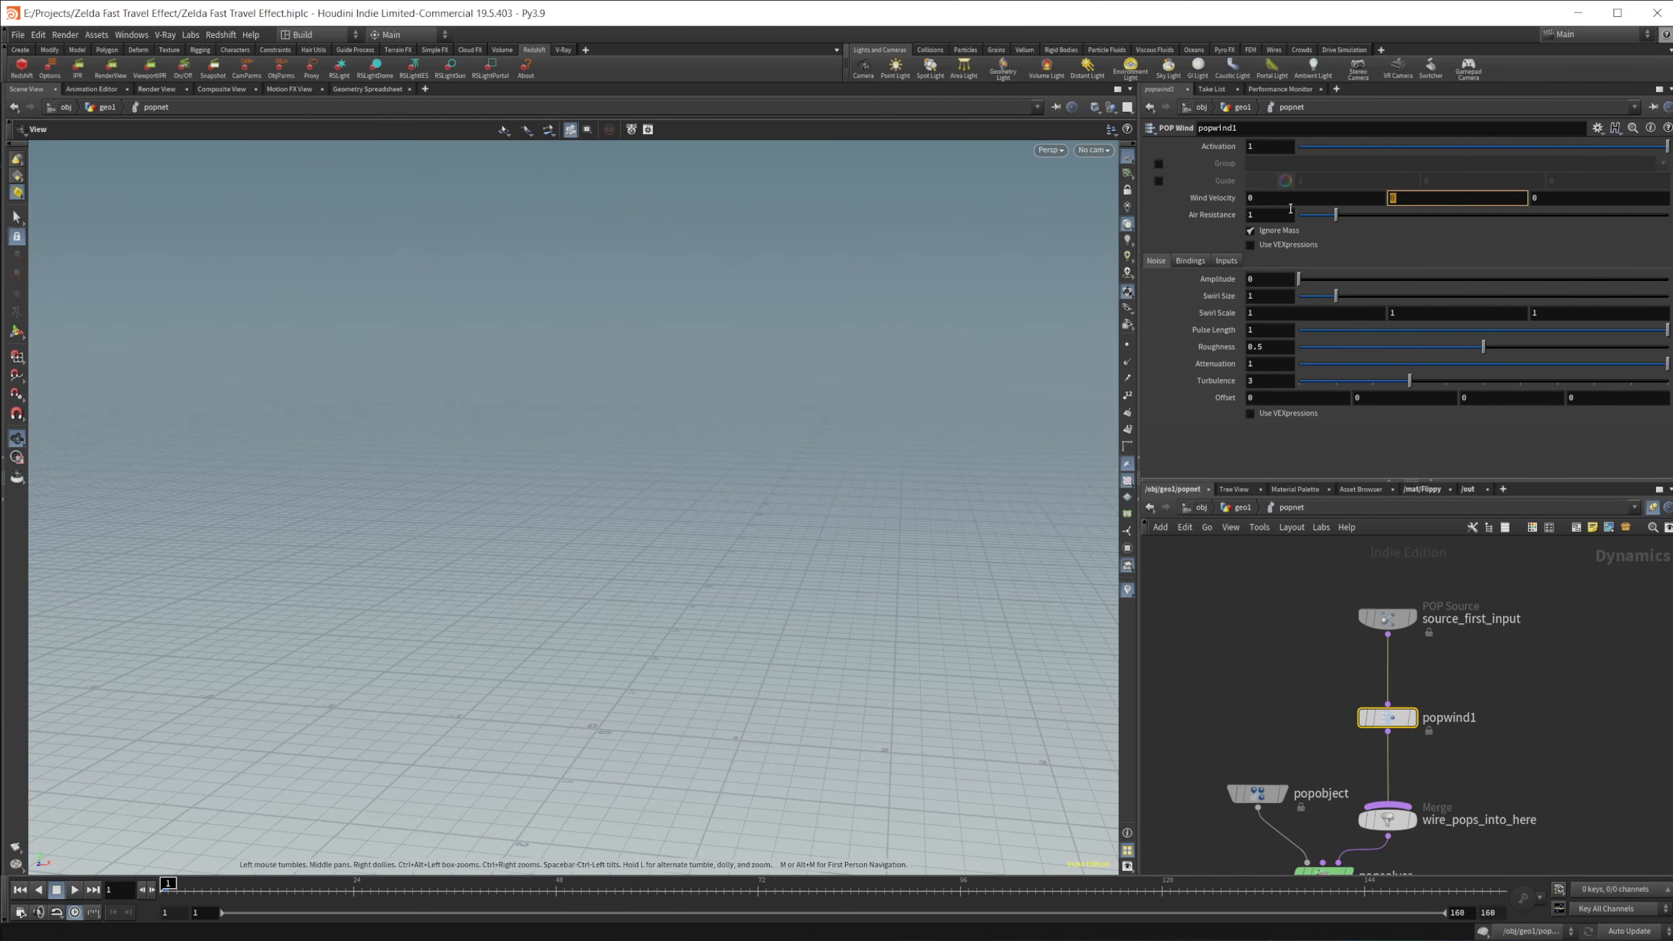
{"action": "type", "text": "3"}
{"action": "key", "text": "Return"}
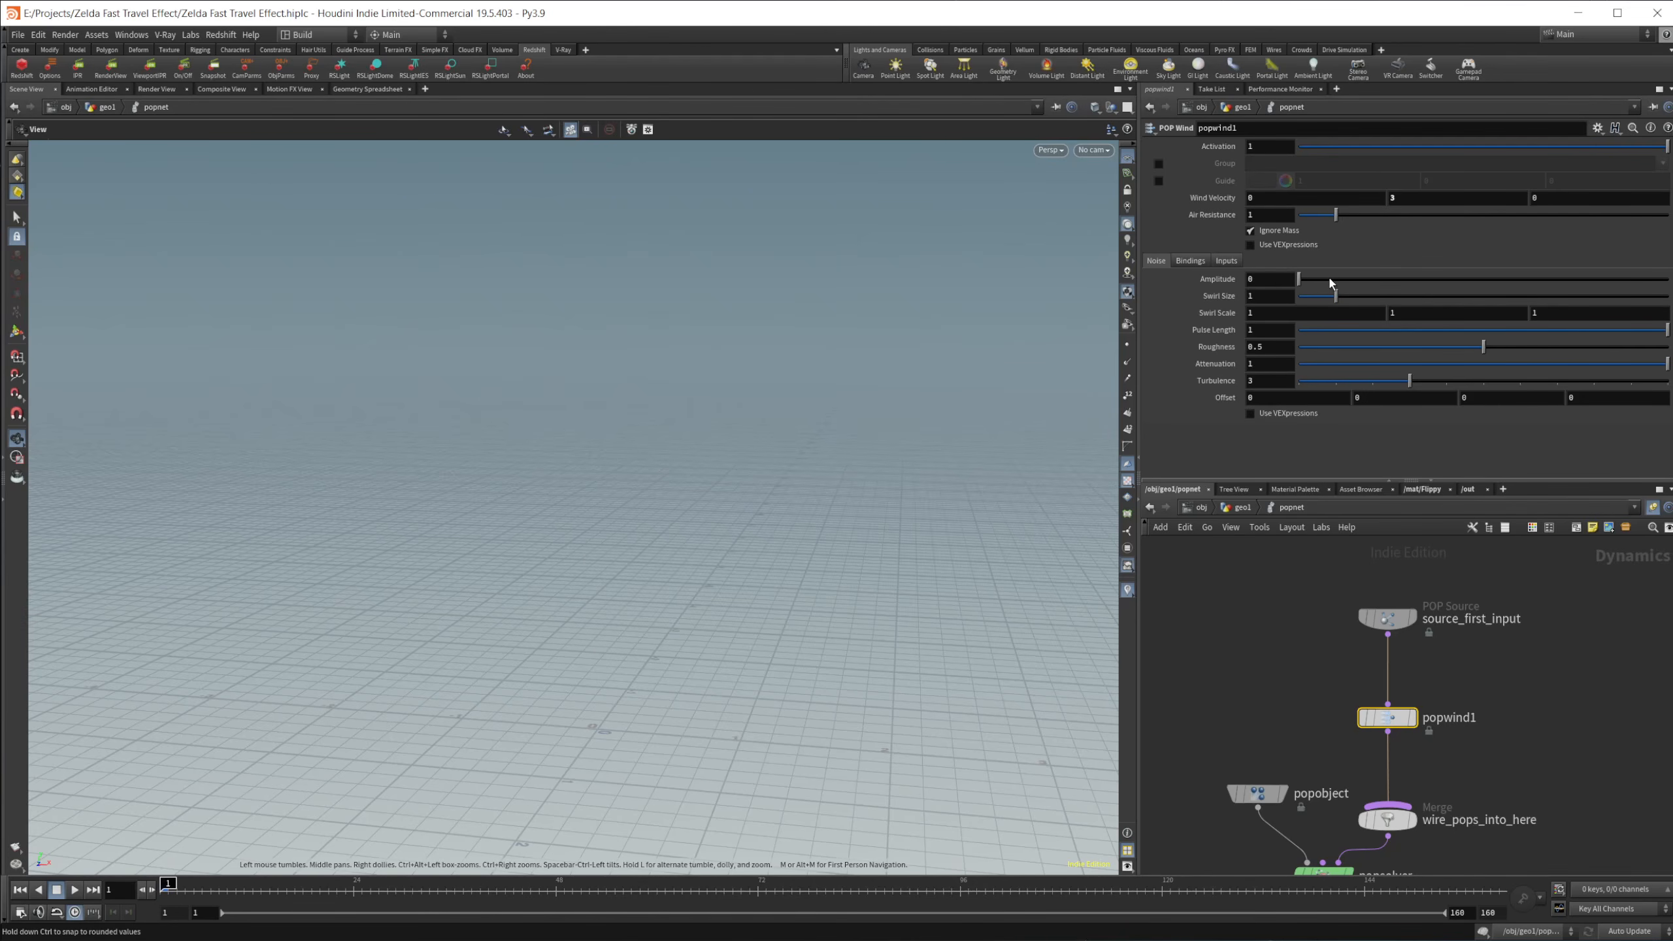
Step: Configure the POP Wind noise with Amplitude 2.97, Roughness 0.319 and Offset 54, 23, 432
{"action": "left_click_drag", "start_coordinate": [1330, 284], "coordinate": [1410, 285]}
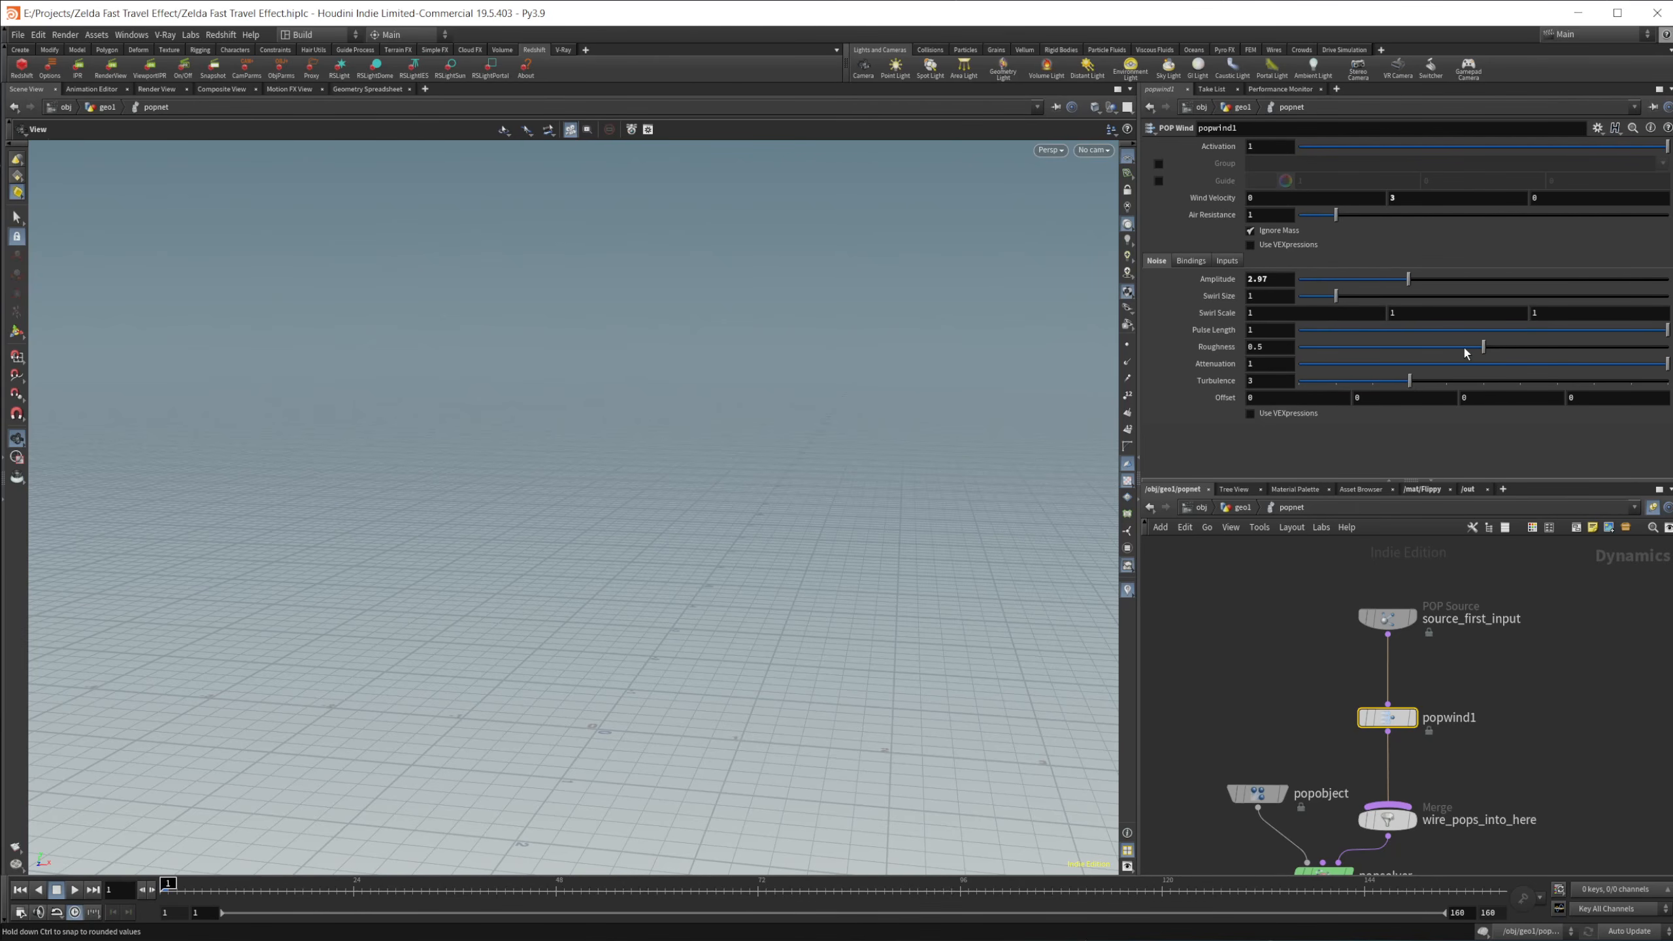
{"action": "left_click_drag", "start_coordinate": [1466, 349], "coordinate": [1417, 349]}
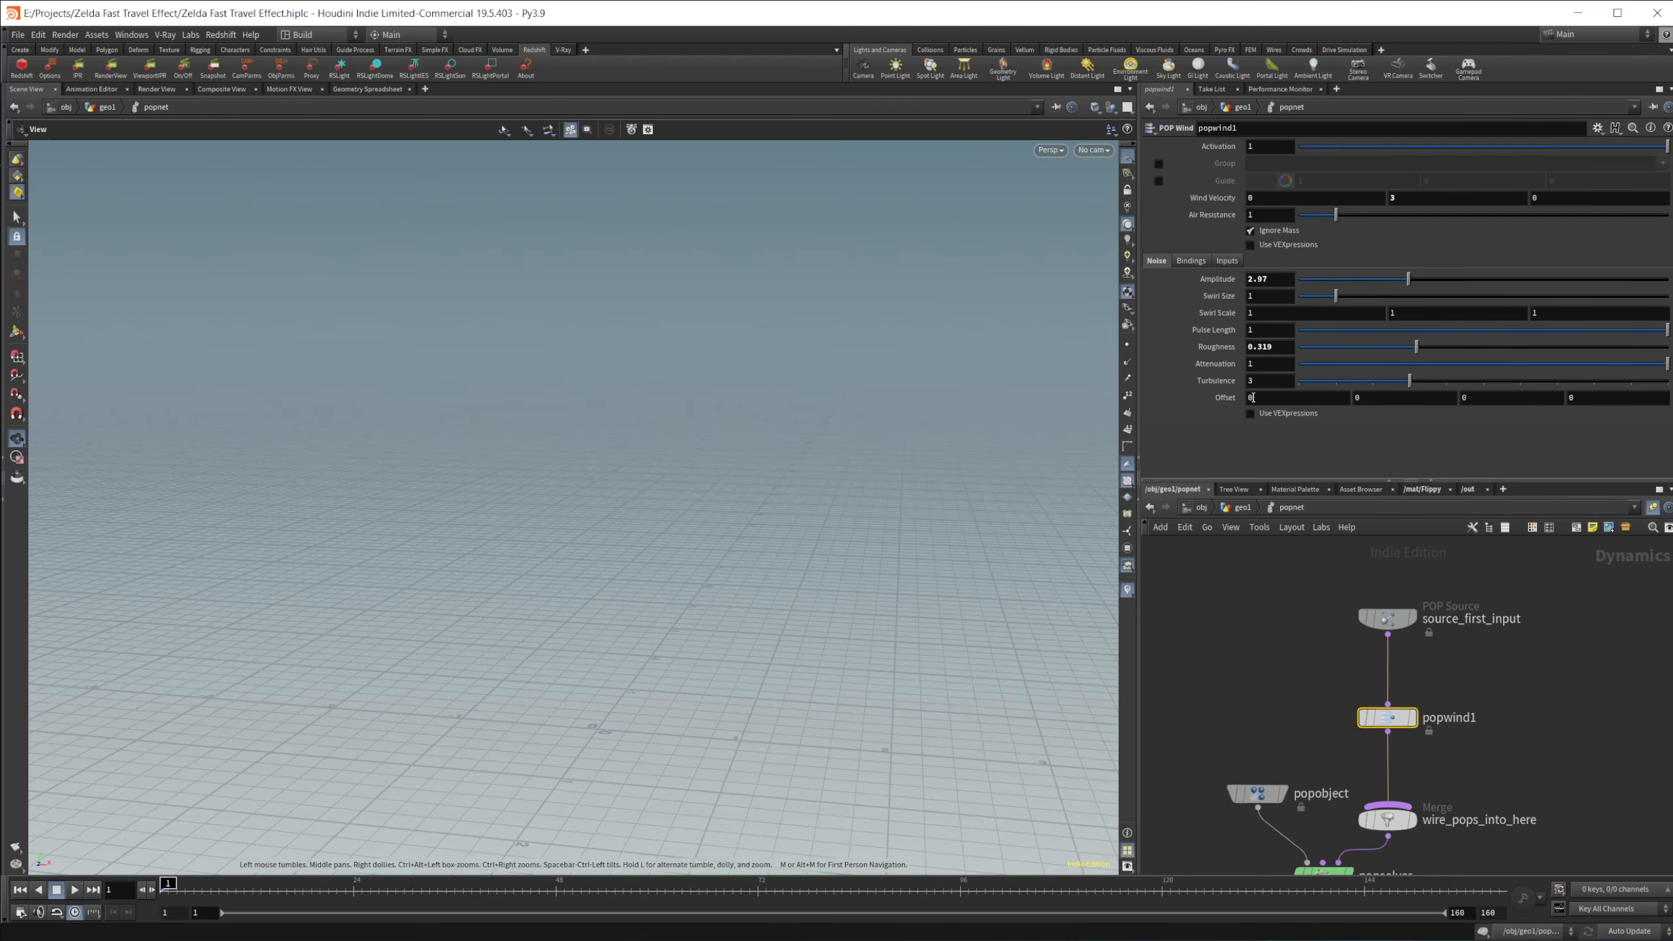
{"action": "double_click", "coordinate": [1253, 397]}
{"action": "type", "text": "54"}
{"action": "double_click", "coordinate": [1365, 399]}
{"action": "type", "text": "23"}
{"action": "double_click", "coordinate": [1471, 399]}
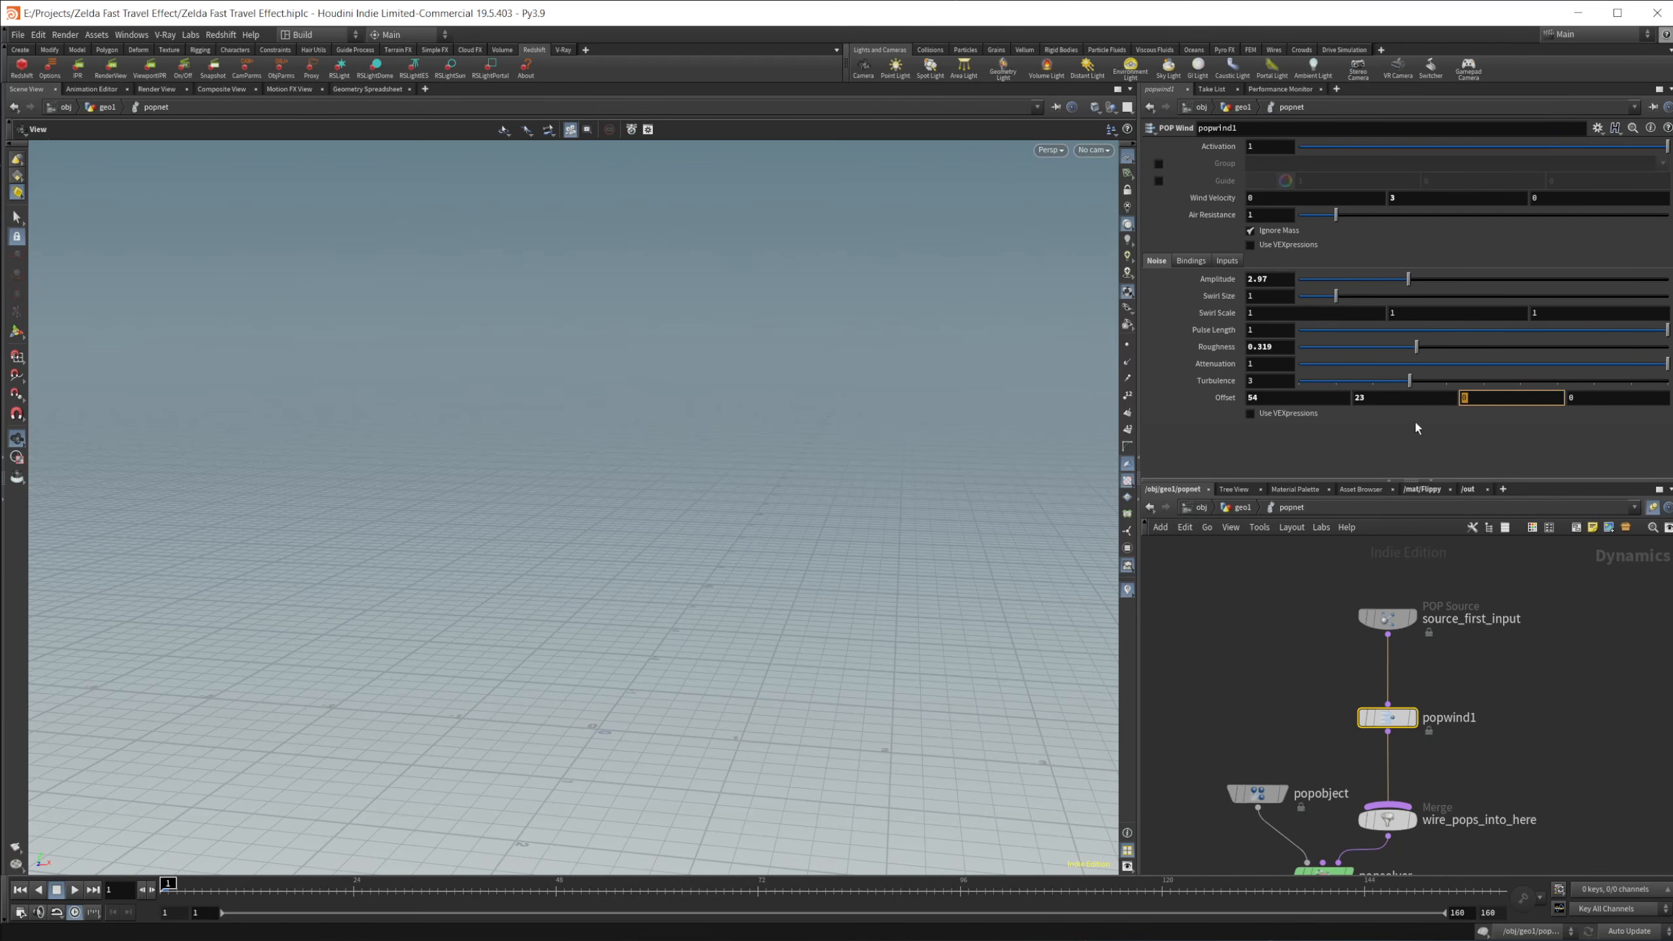
{"action": "type", "text": "432"}
{"action": "left_click", "coordinate": [1244, 683]}
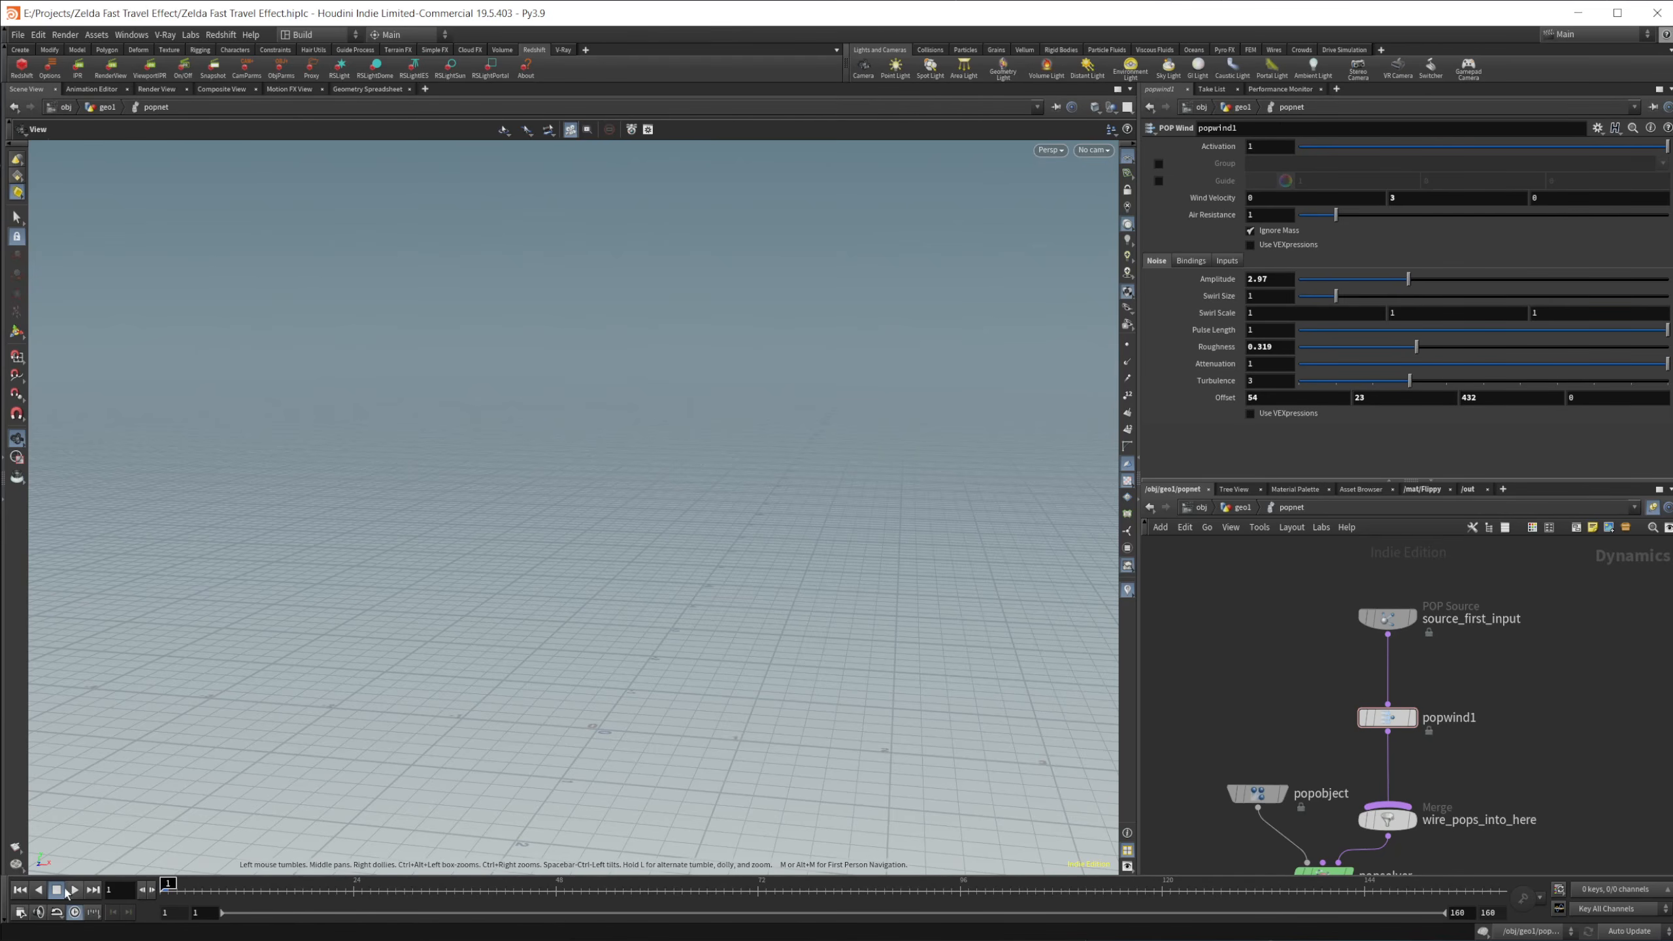
Step: Play the wind-driven particle simulation, stop it, and scrub to frame 81
{"action": "left_click", "coordinate": [75, 889]}
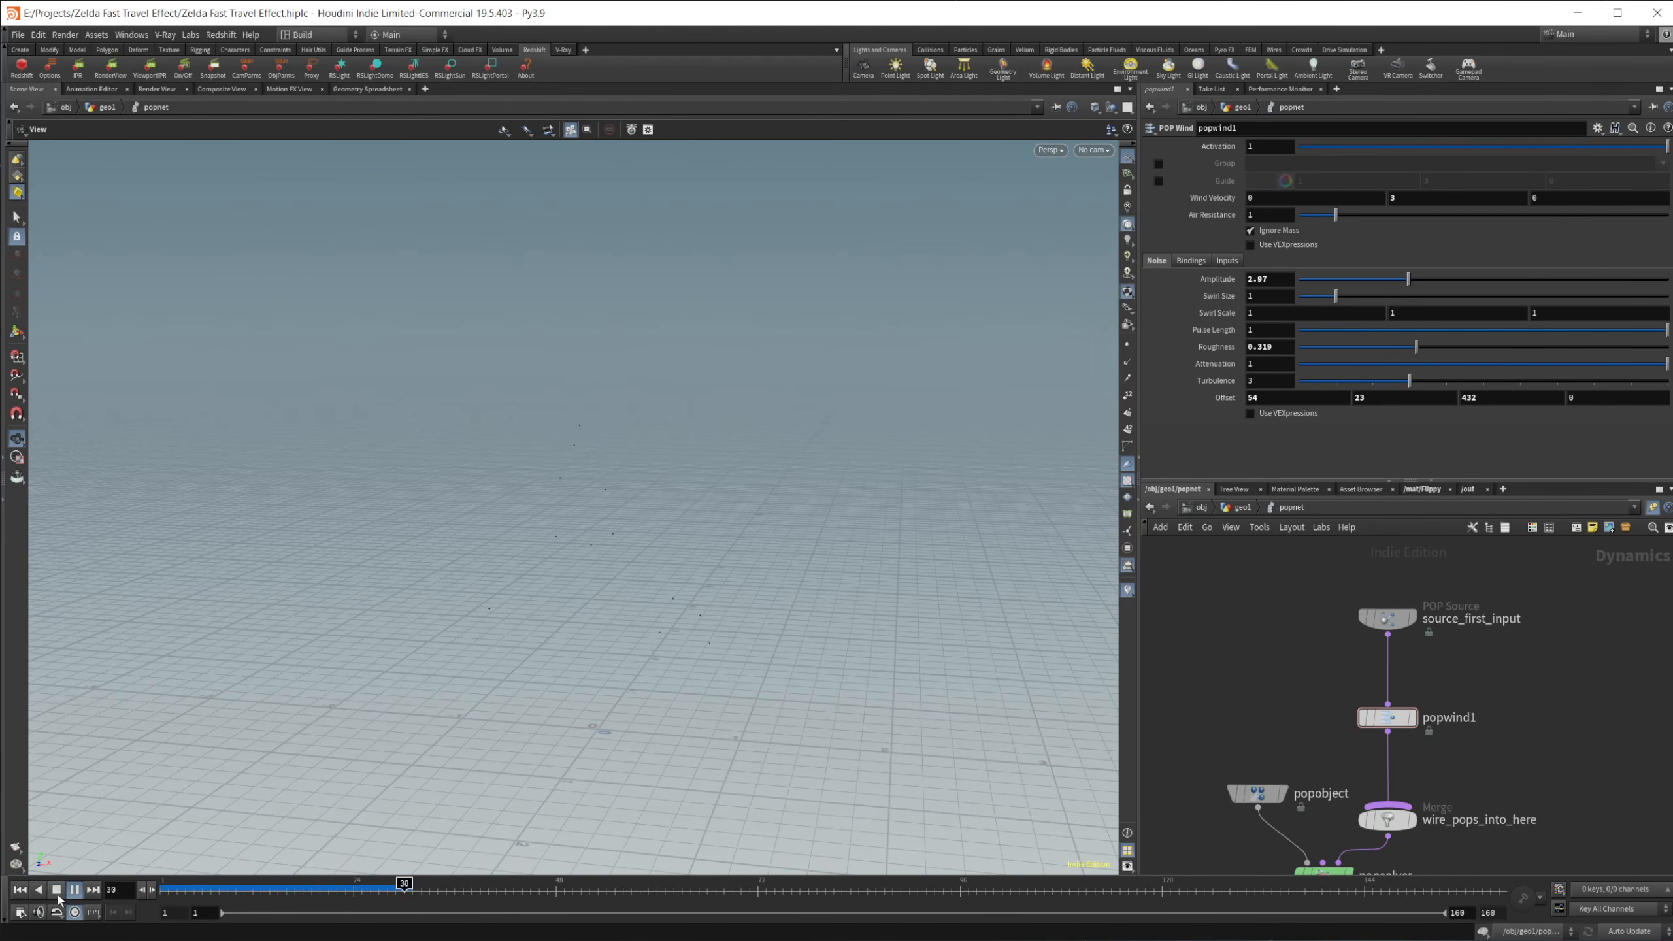
{"action": "left_click", "coordinate": [57, 890]}
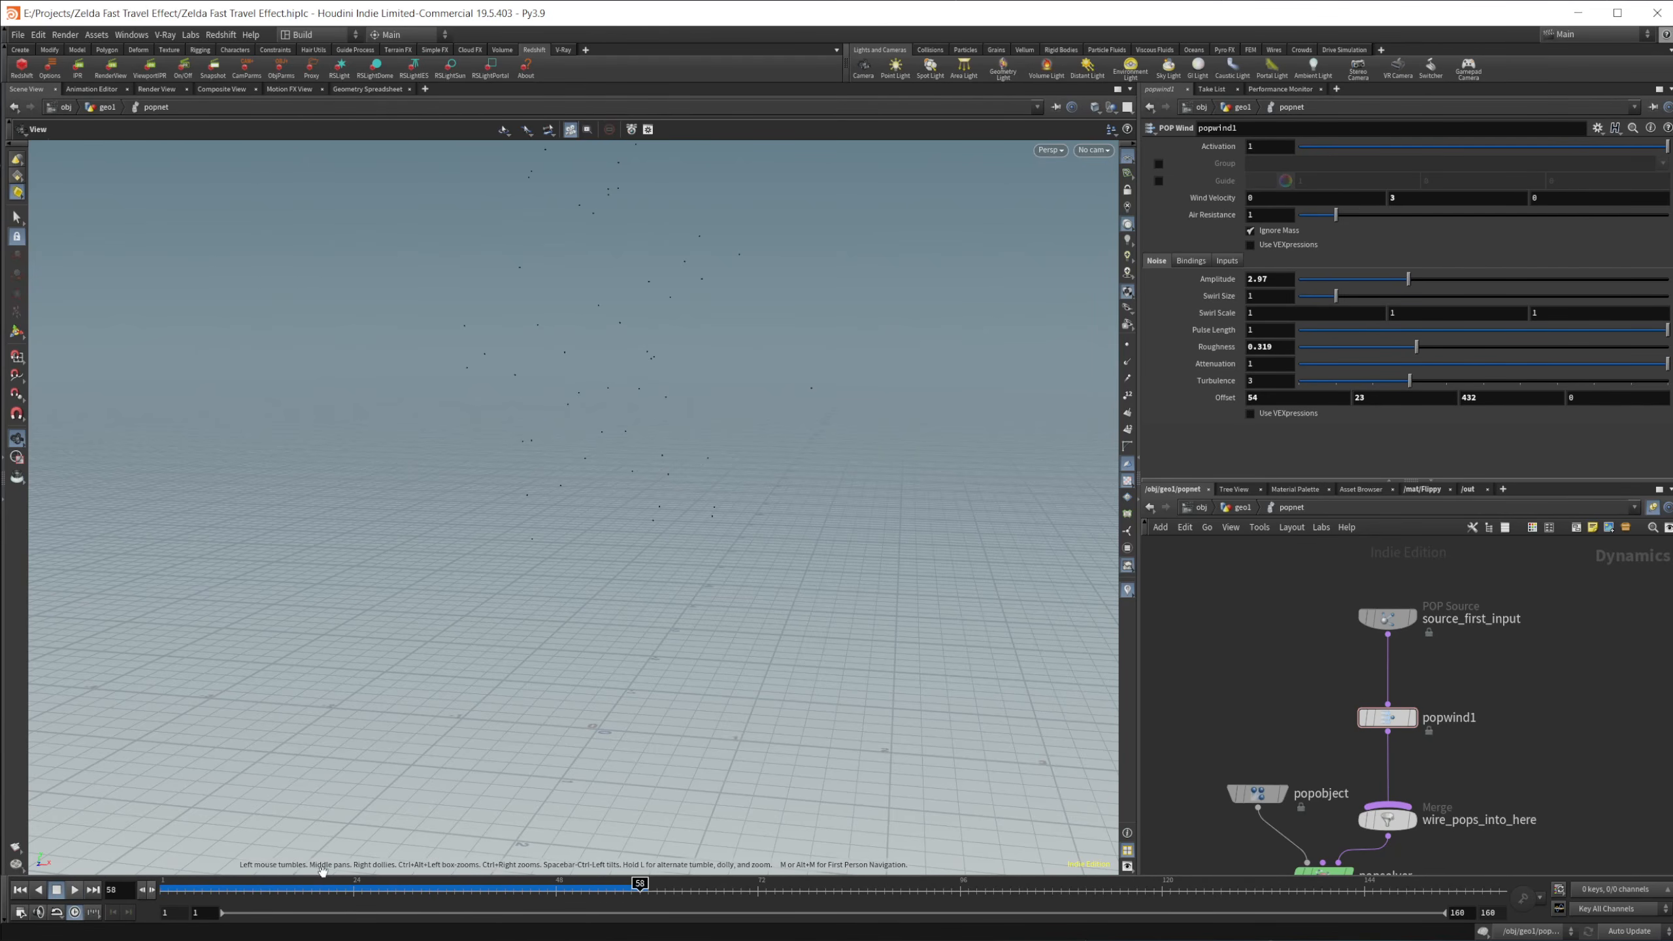
{"action": "mouse_move", "coordinate": [565, 903]}
{"action": "left_mouse_down"}
{"action": "mouse_move", "coordinate": [345, 890]}
{"action": "mouse_move", "coordinate": [834, 890]}
{"action": "left_mouse_up"}
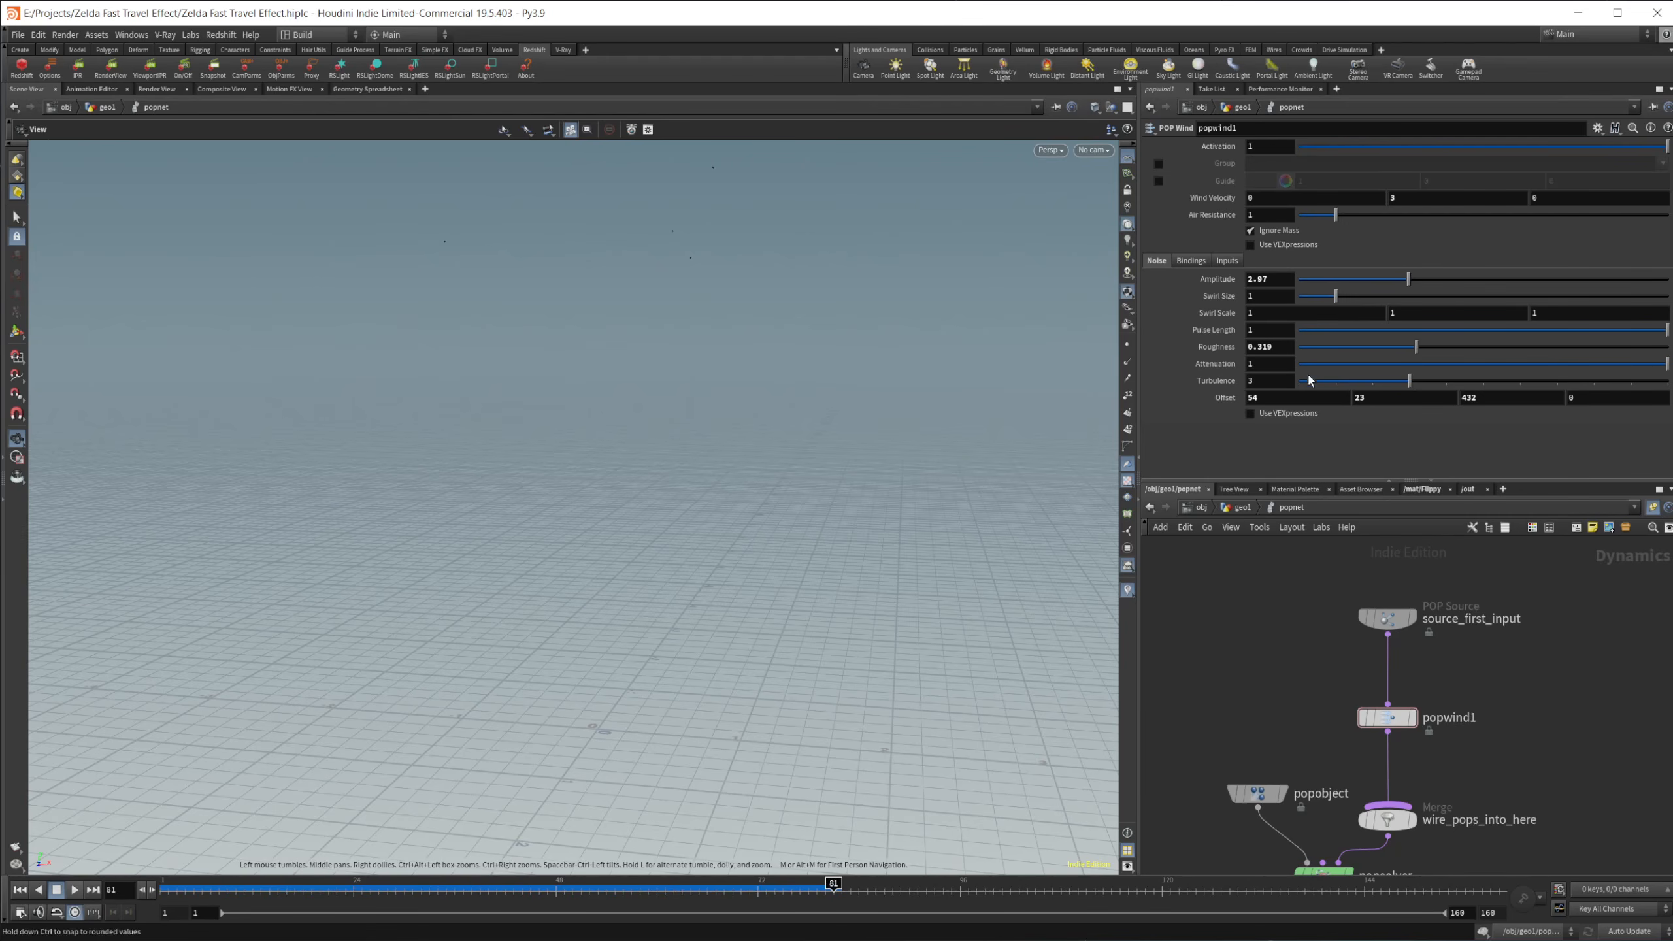
Step: Set the Life Expectancy of the source_first_input POP Source to 3
{"action": "left_click", "coordinate": [1396, 629]}
{"action": "double_click", "coordinate": [1259, 333]}
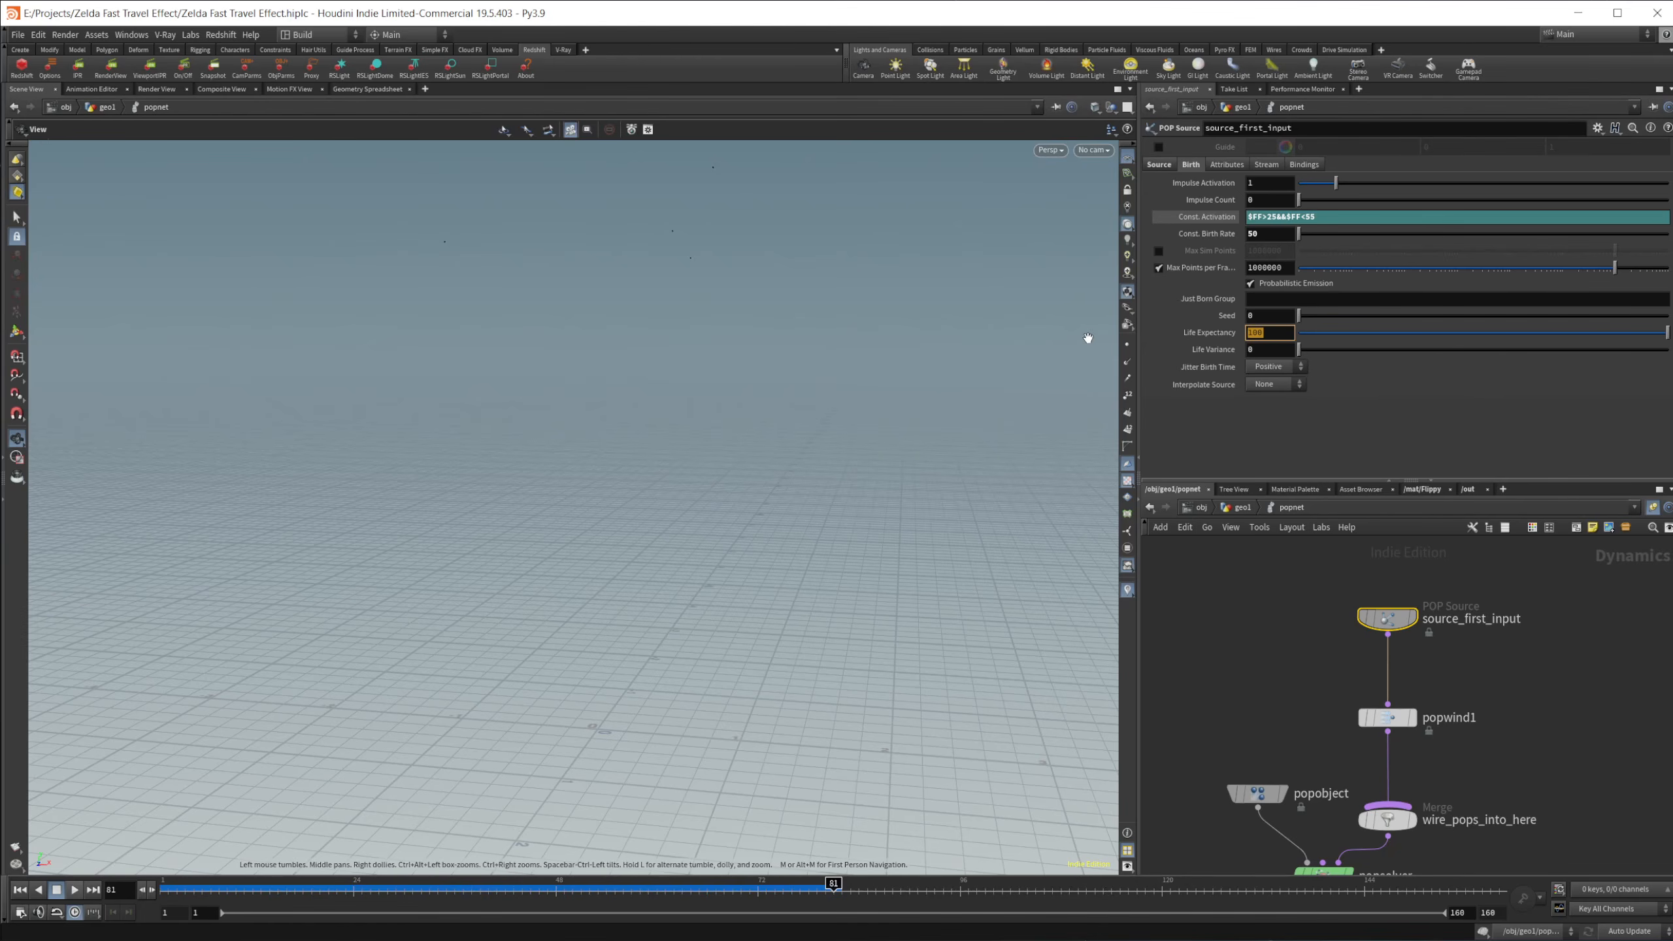
{"action": "type", "text": "3"}
{"action": "key", "text": "Return"}
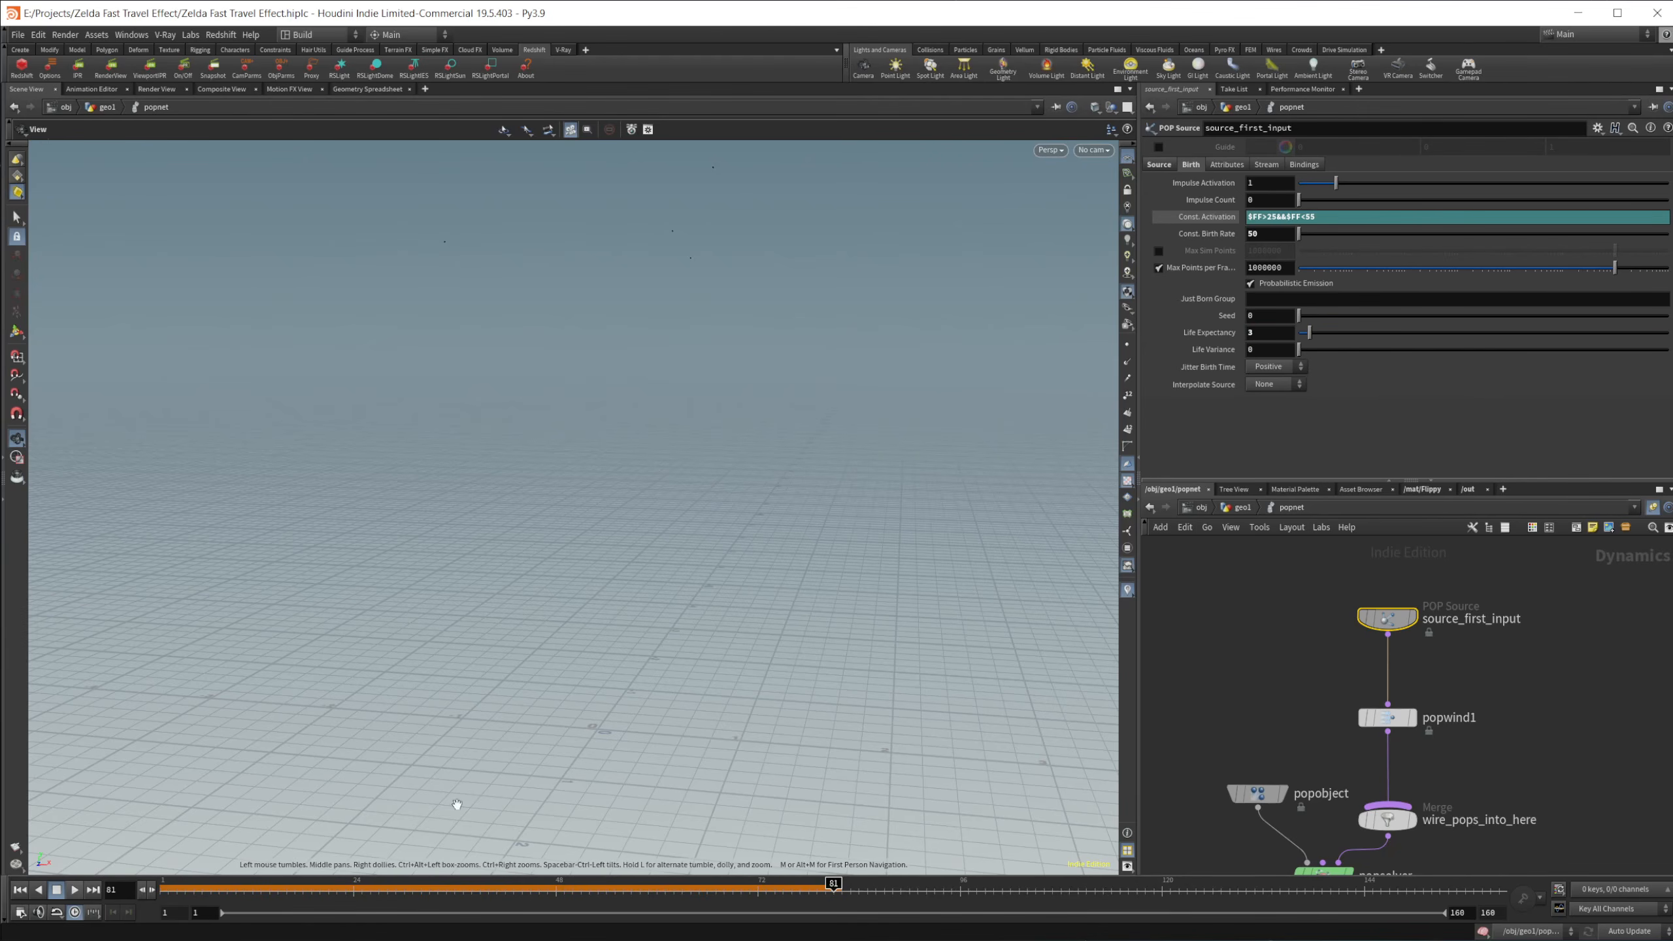
Step: Replay the simulation from the first frame with the shorter particle life and stop at frame 60
{"action": "left_click", "coordinate": [20, 891]}
{"action": "left_click", "coordinate": [74, 894]}
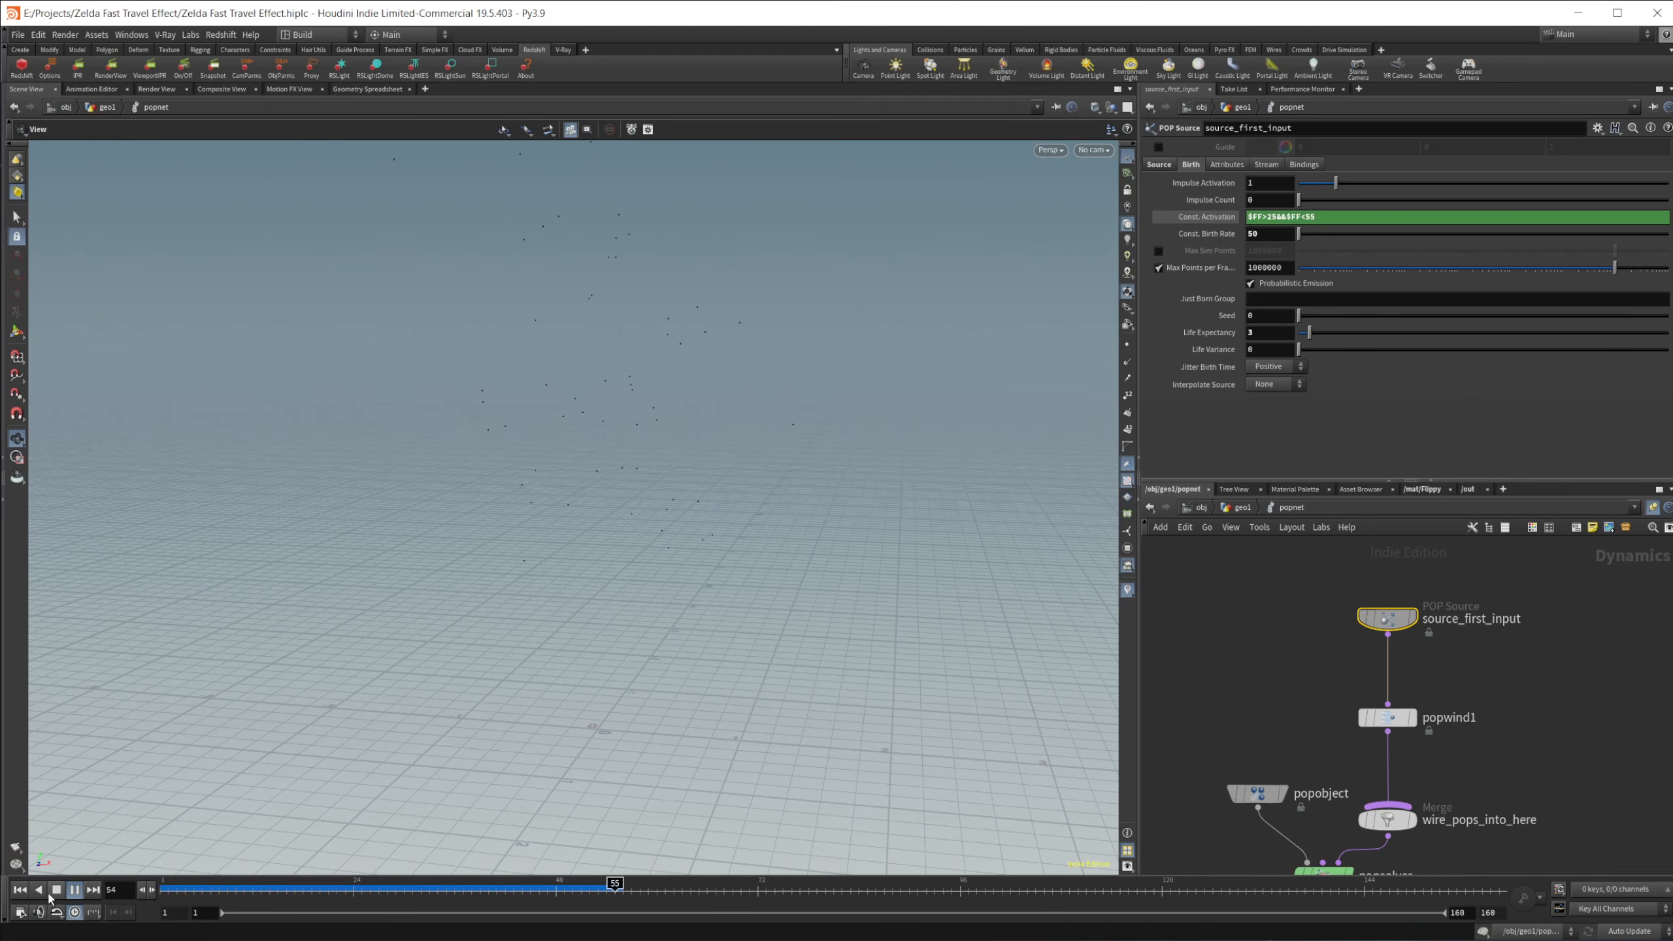
{"action": "left_click", "coordinate": [54, 893]}
Step: Return to the geo1 network and append a Trail node after popnet
{"action": "left_click", "coordinate": [1239, 507]}
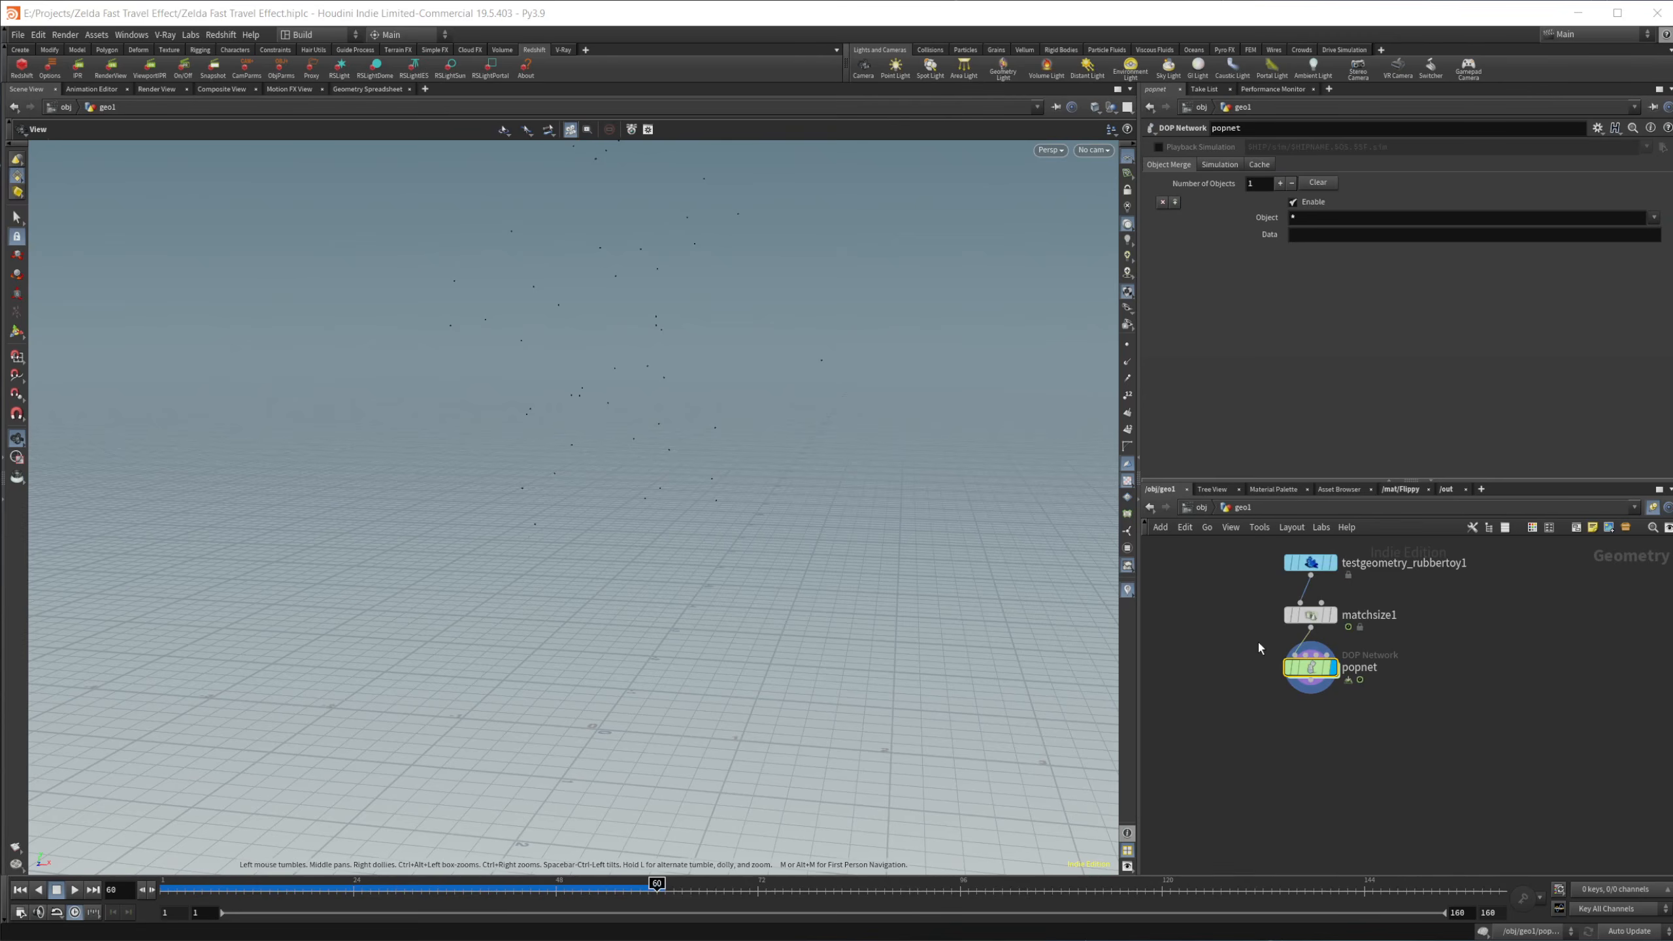
{"action": "middle_click_drag", "start_coordinate": [1308, 753], "coordinate": [1250, 735]}
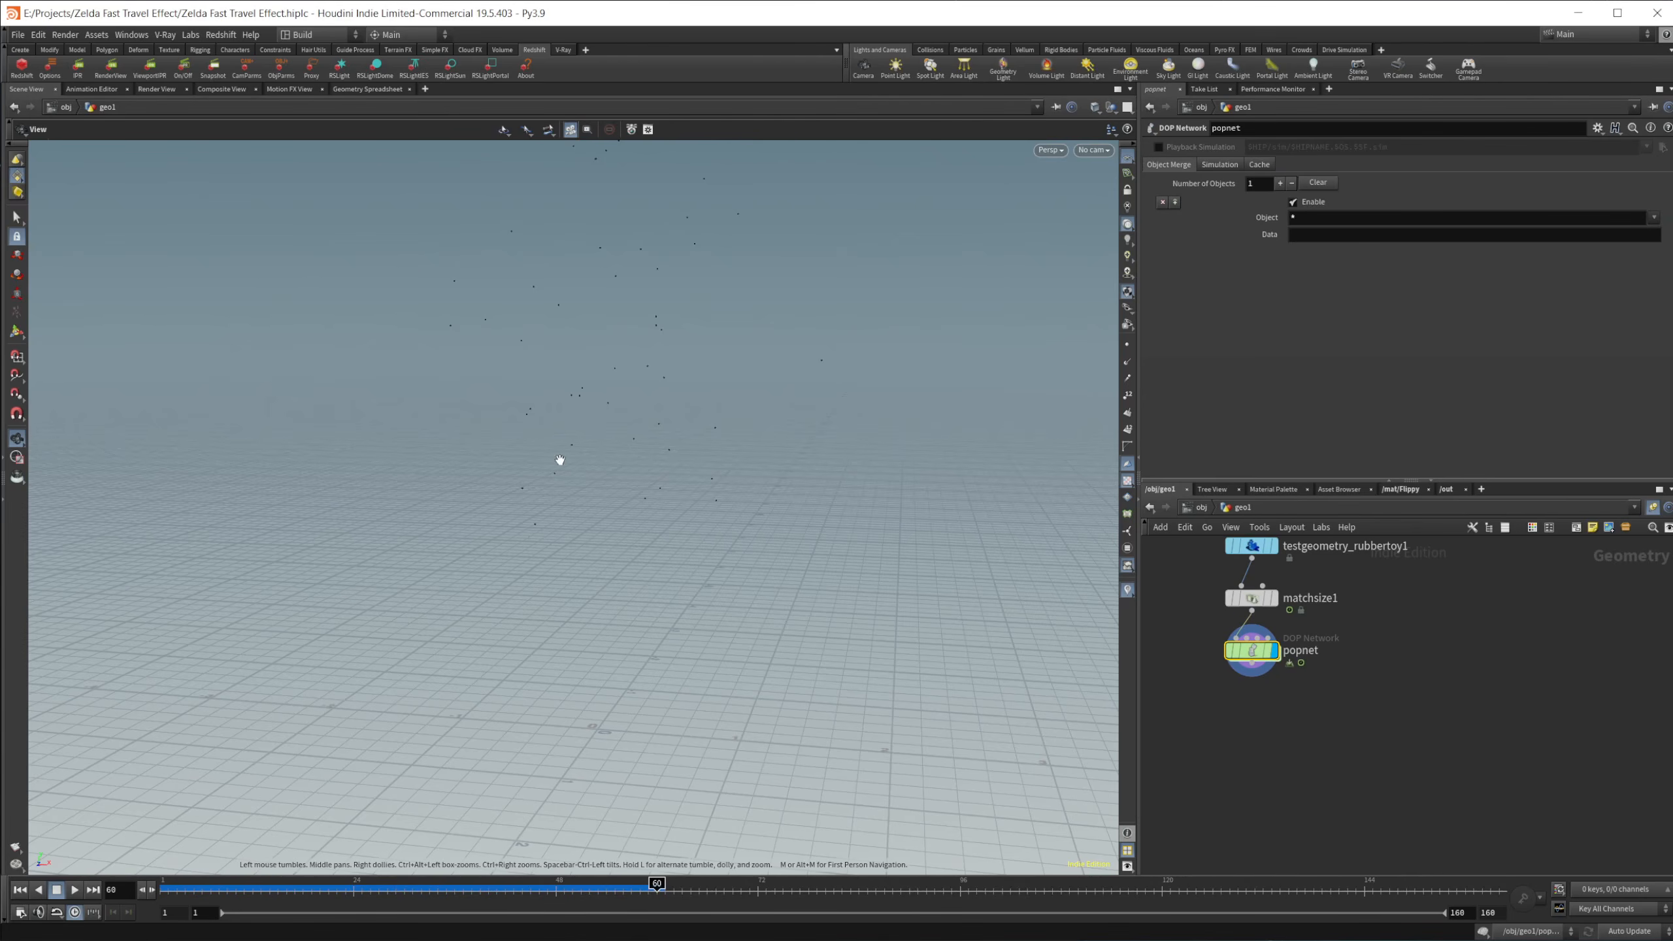
{"action": "middle_click_drag", "start_coordinate": [1259, 692], "coordinate": [1259, 643]}
{"action": "key", "text": "Tab"}
{"action": "type", "text": "trail"}
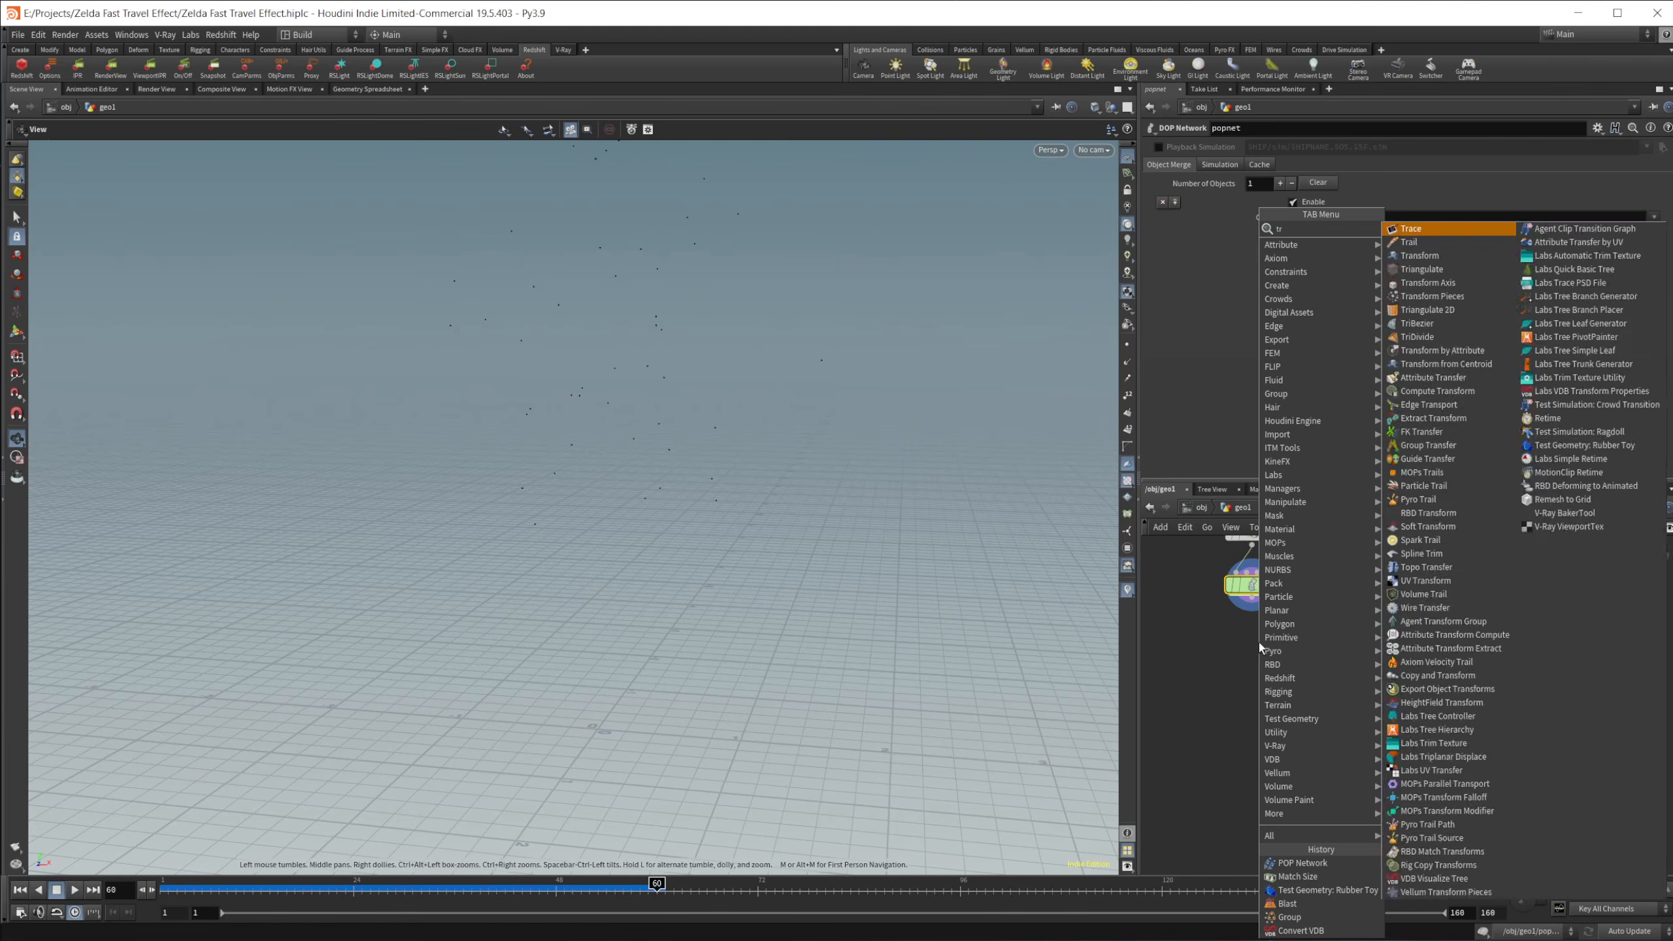
{"action": "key", "text": "Return"}
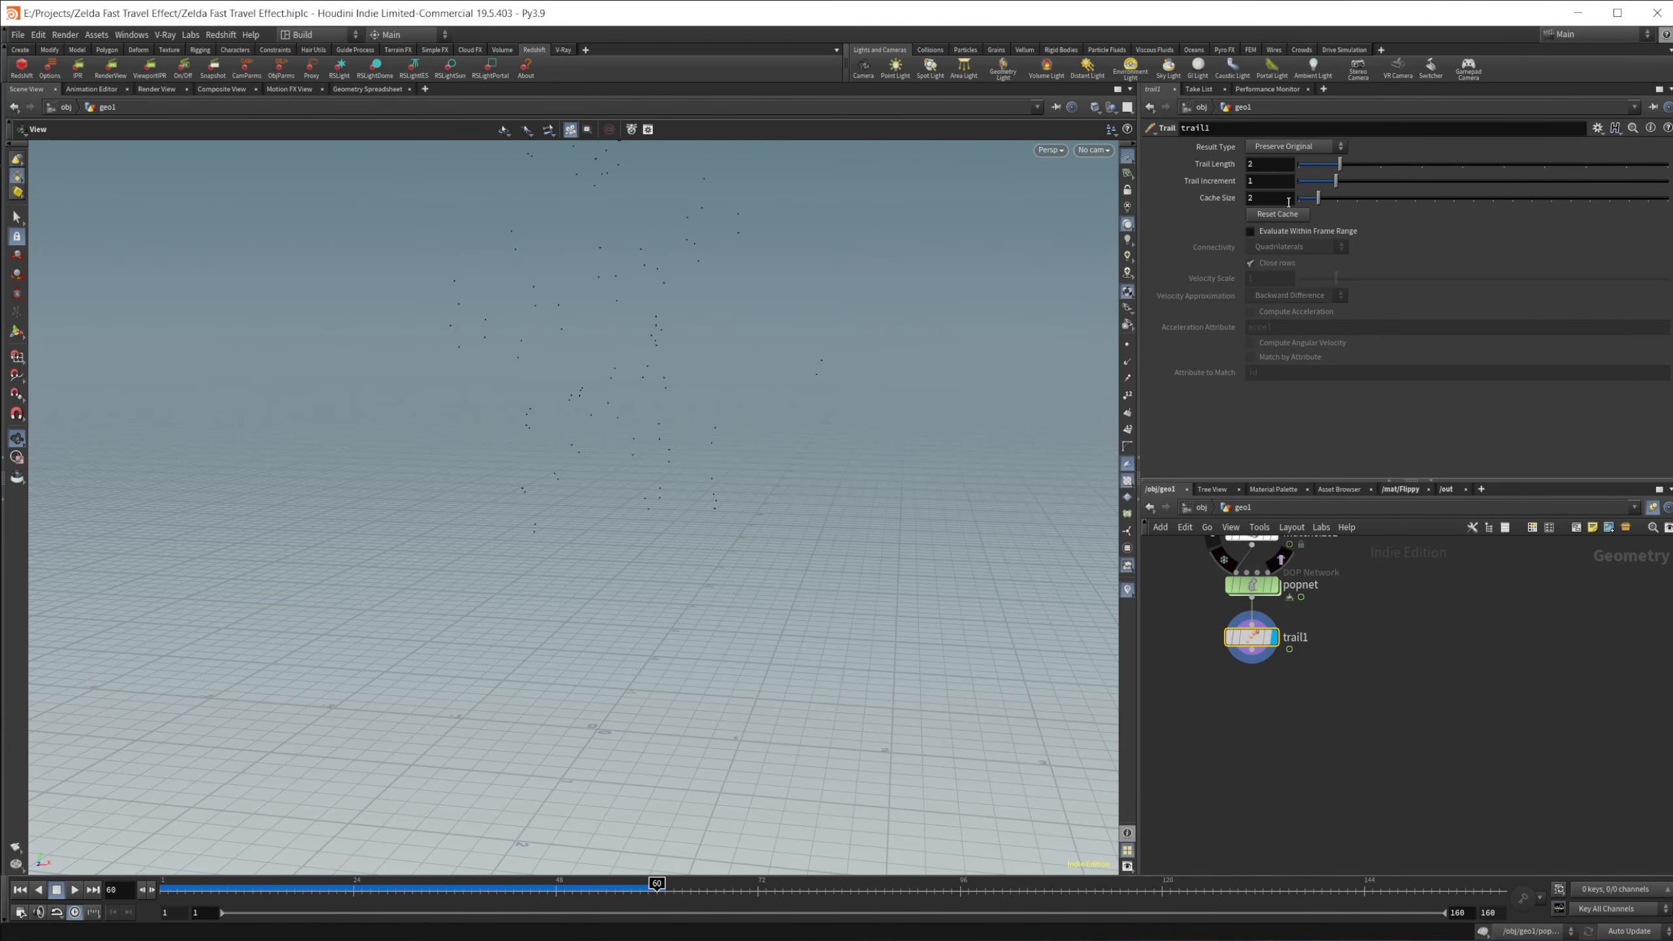
Step: Set the Trail node's Trail Length to 20
{"action": "double_click", "coordinate": [1282, 168]}
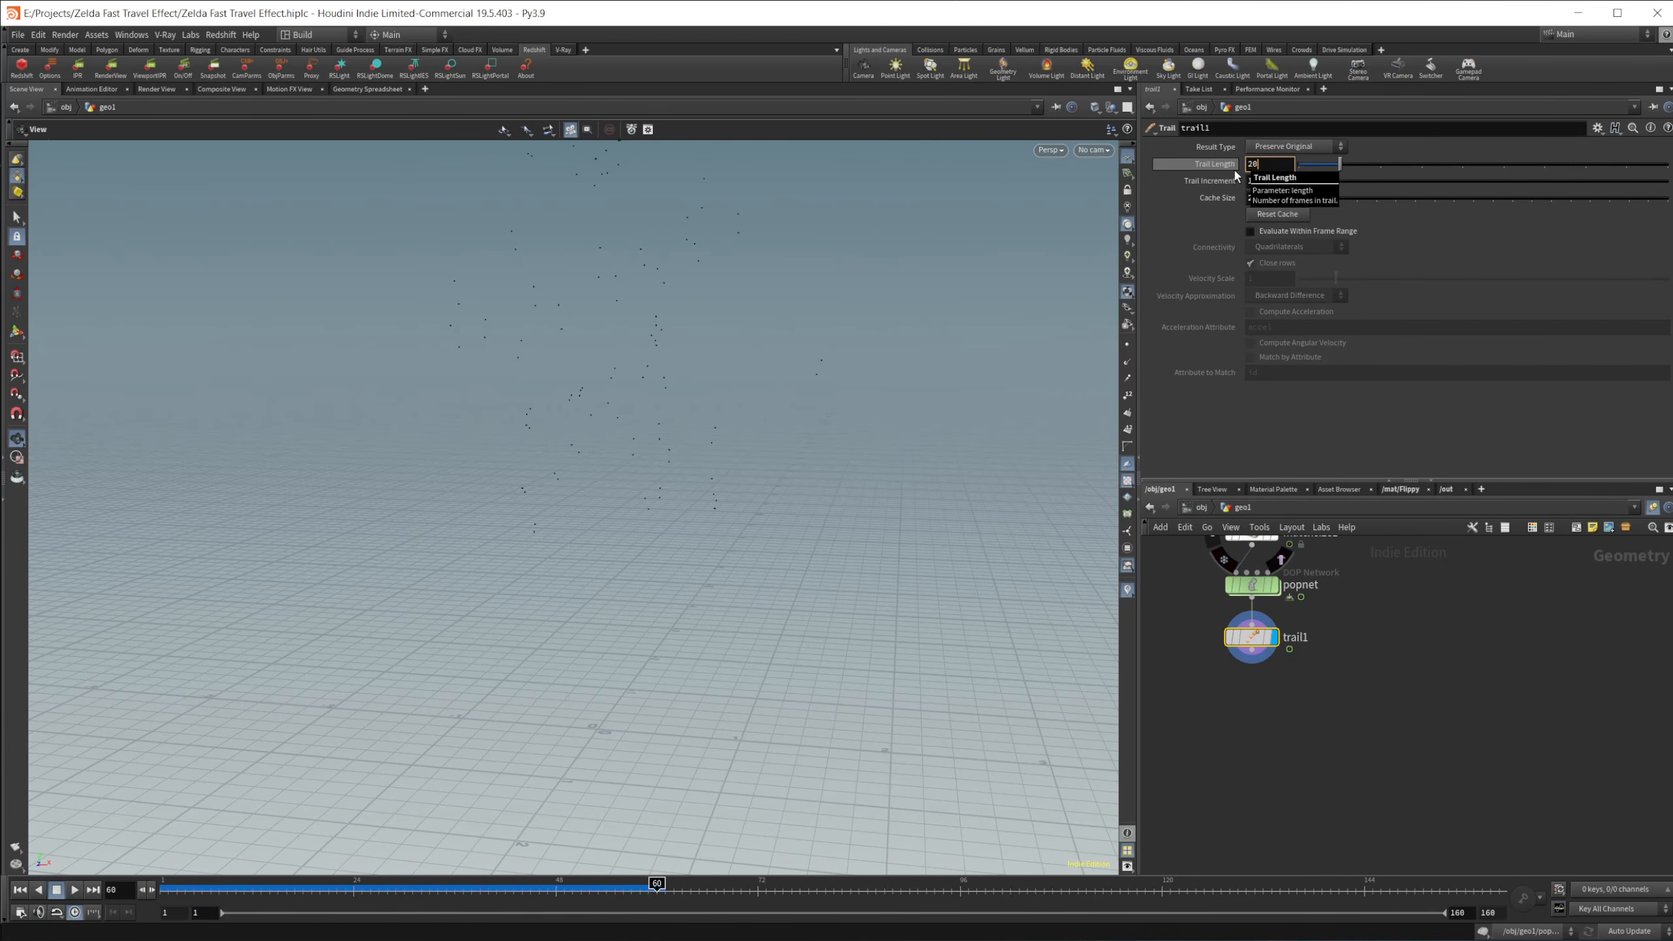
{"action": "key", "text": "Return"}
{"action": "left_click_drag", "start_coordinate": [576, 463], "coordinate": [652, 657]}
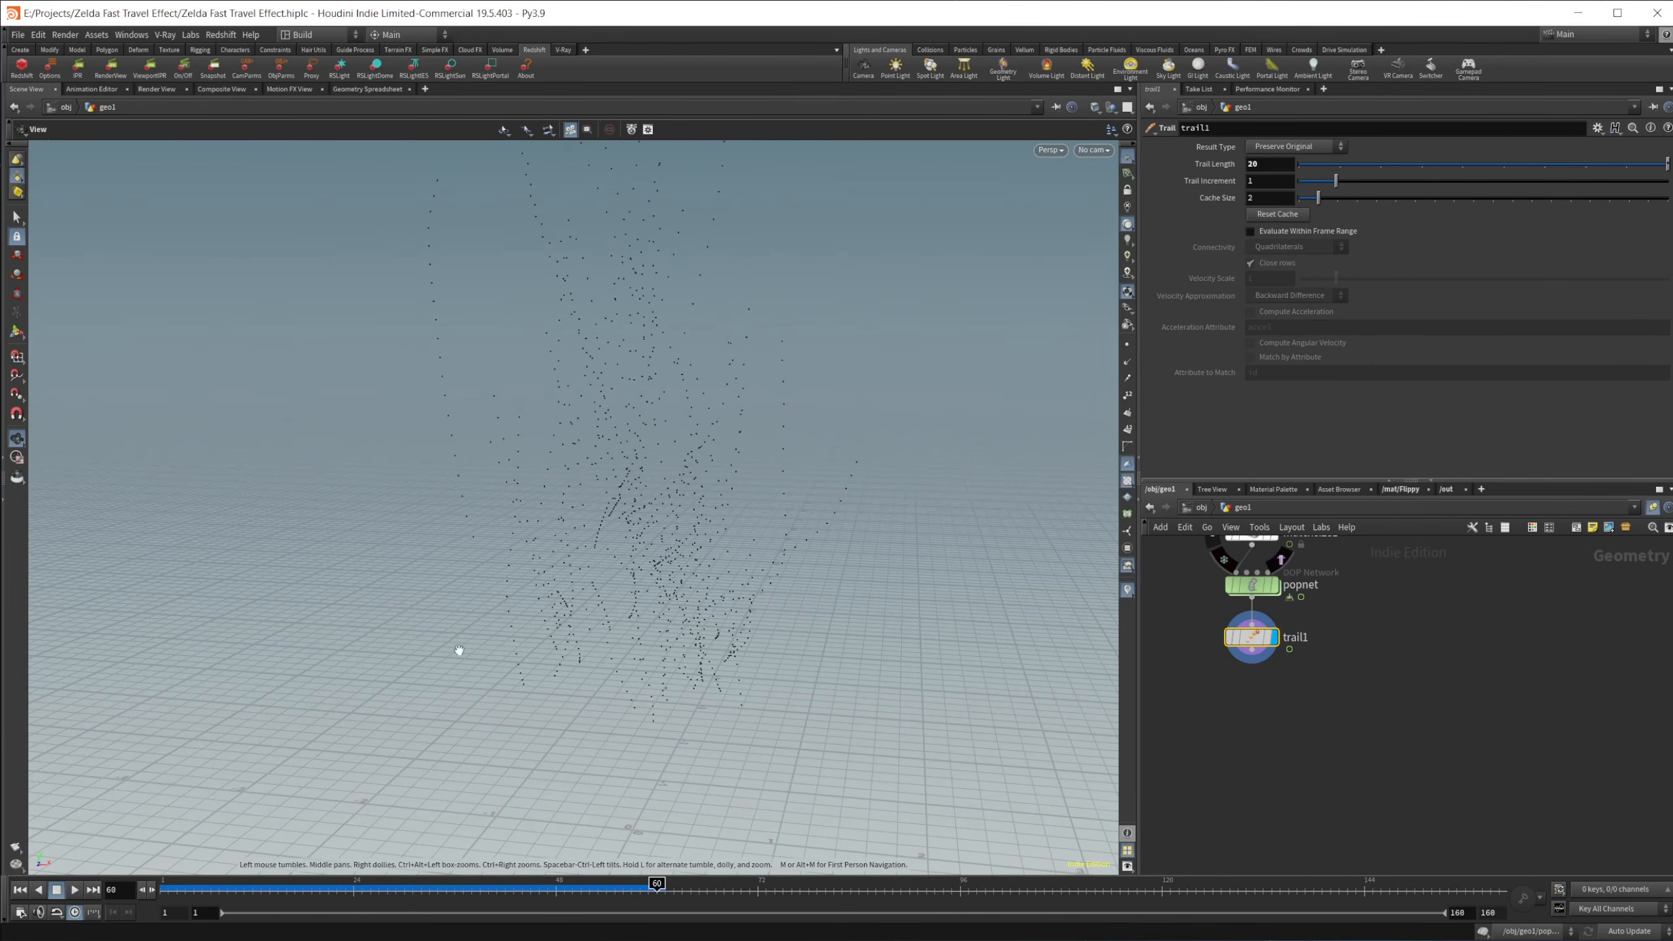
Step: Append an Add node after trail1
{"action": "middle_click_drag", "start_coordinate": [1262, 708], "coordinate": [1252, 684]}
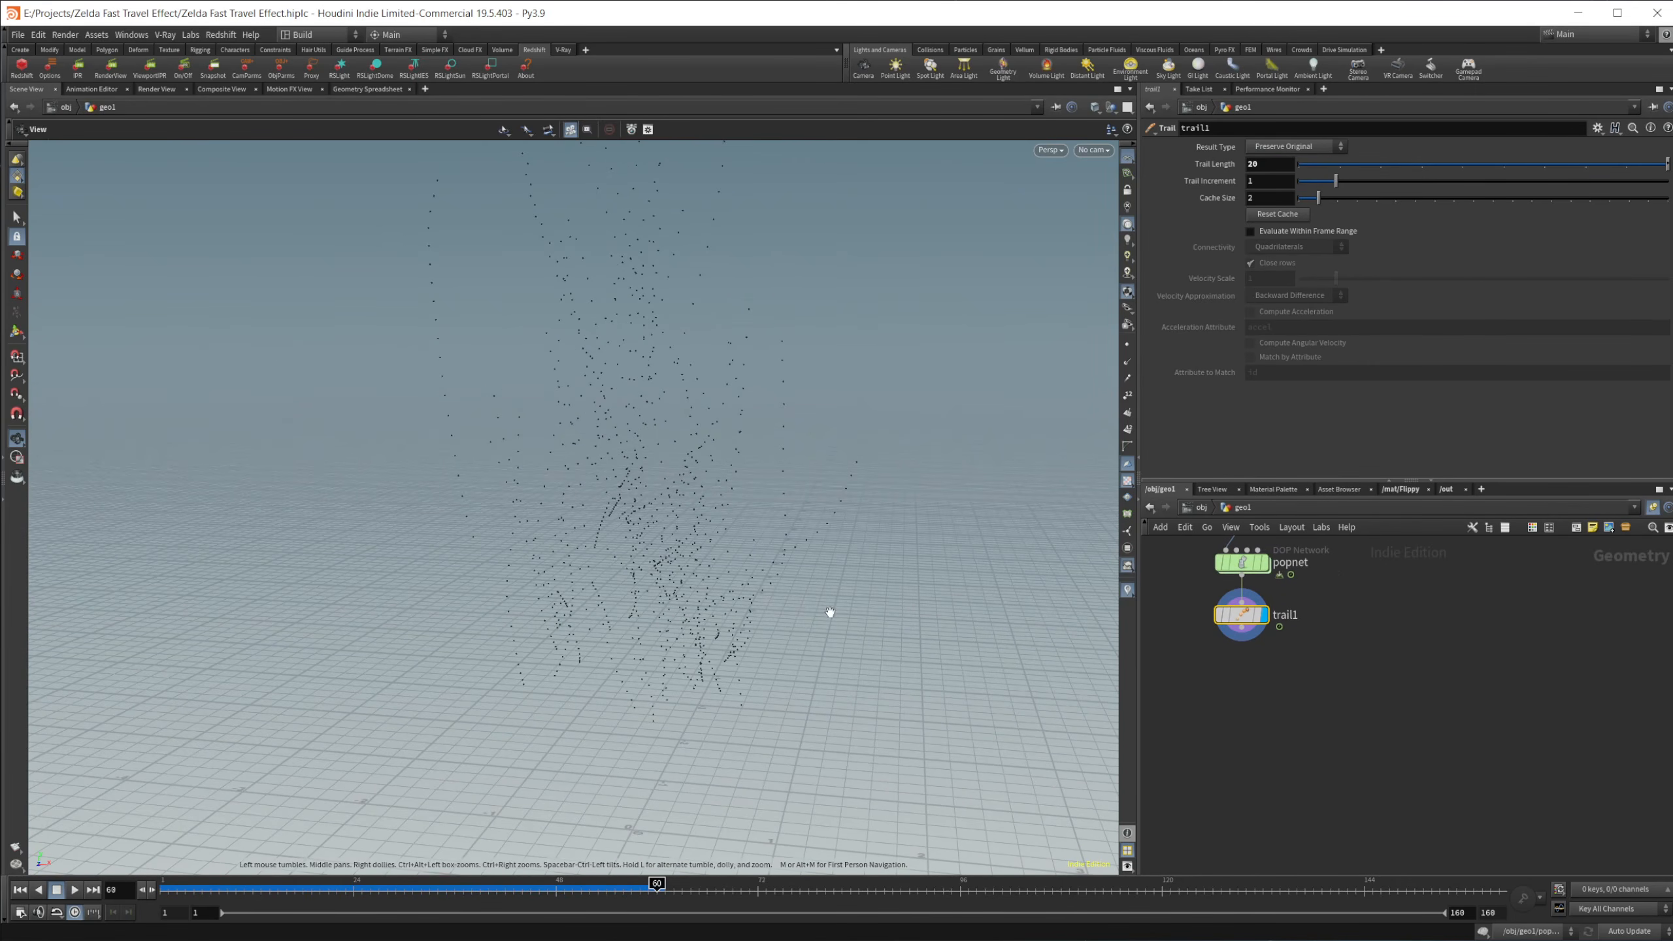
{"action": "key", "text": "Tab"}
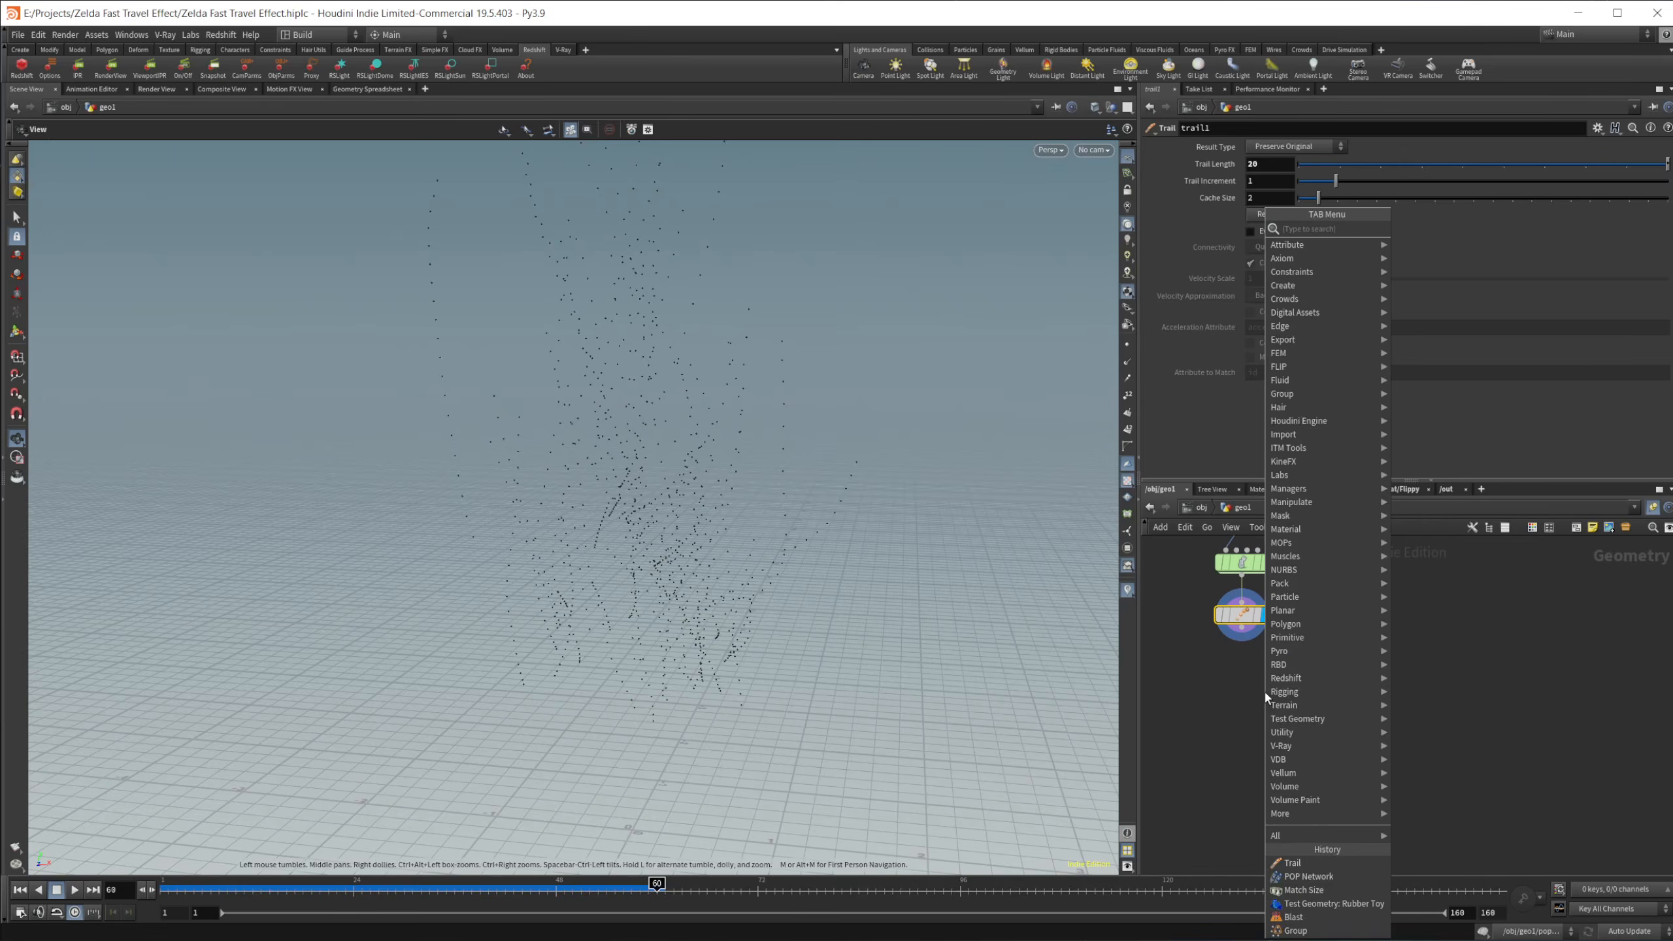
{"action": "type", "text": "add"}
{"action": "key", "text": "Return"}
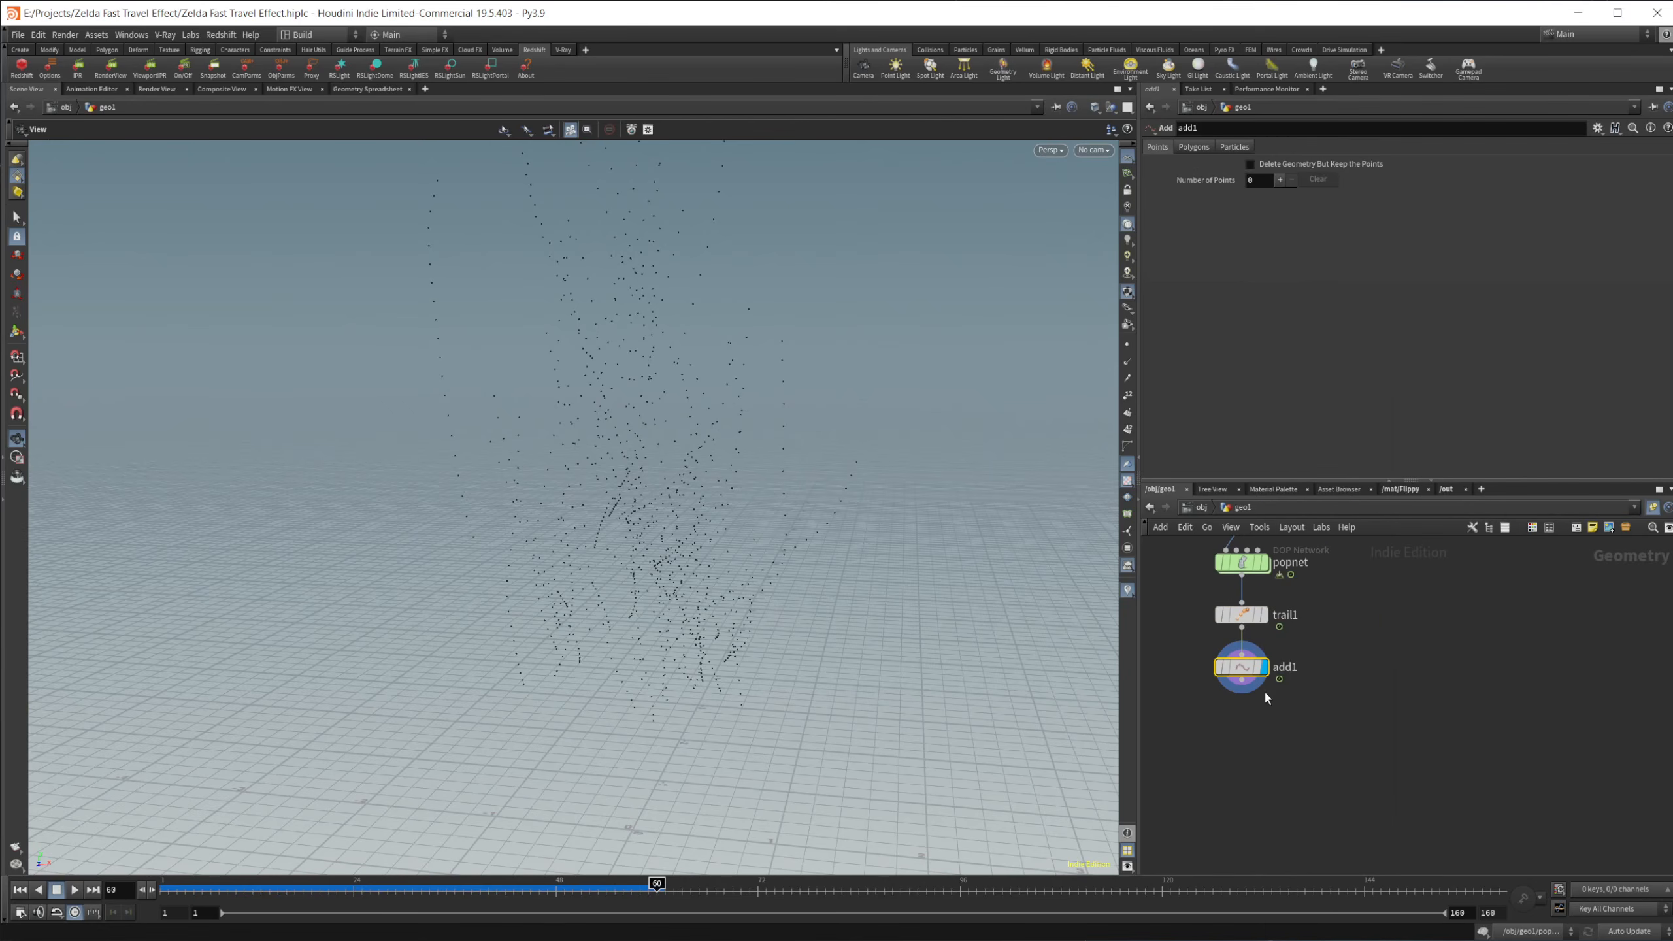
Step: Set the Add node to build polygons by group, adding By Attribute with the attribute name id
{"action": "left_click", "coordinate": [1195, 147]}
{"action": "left_click", "coordinate": [1220, 184]}
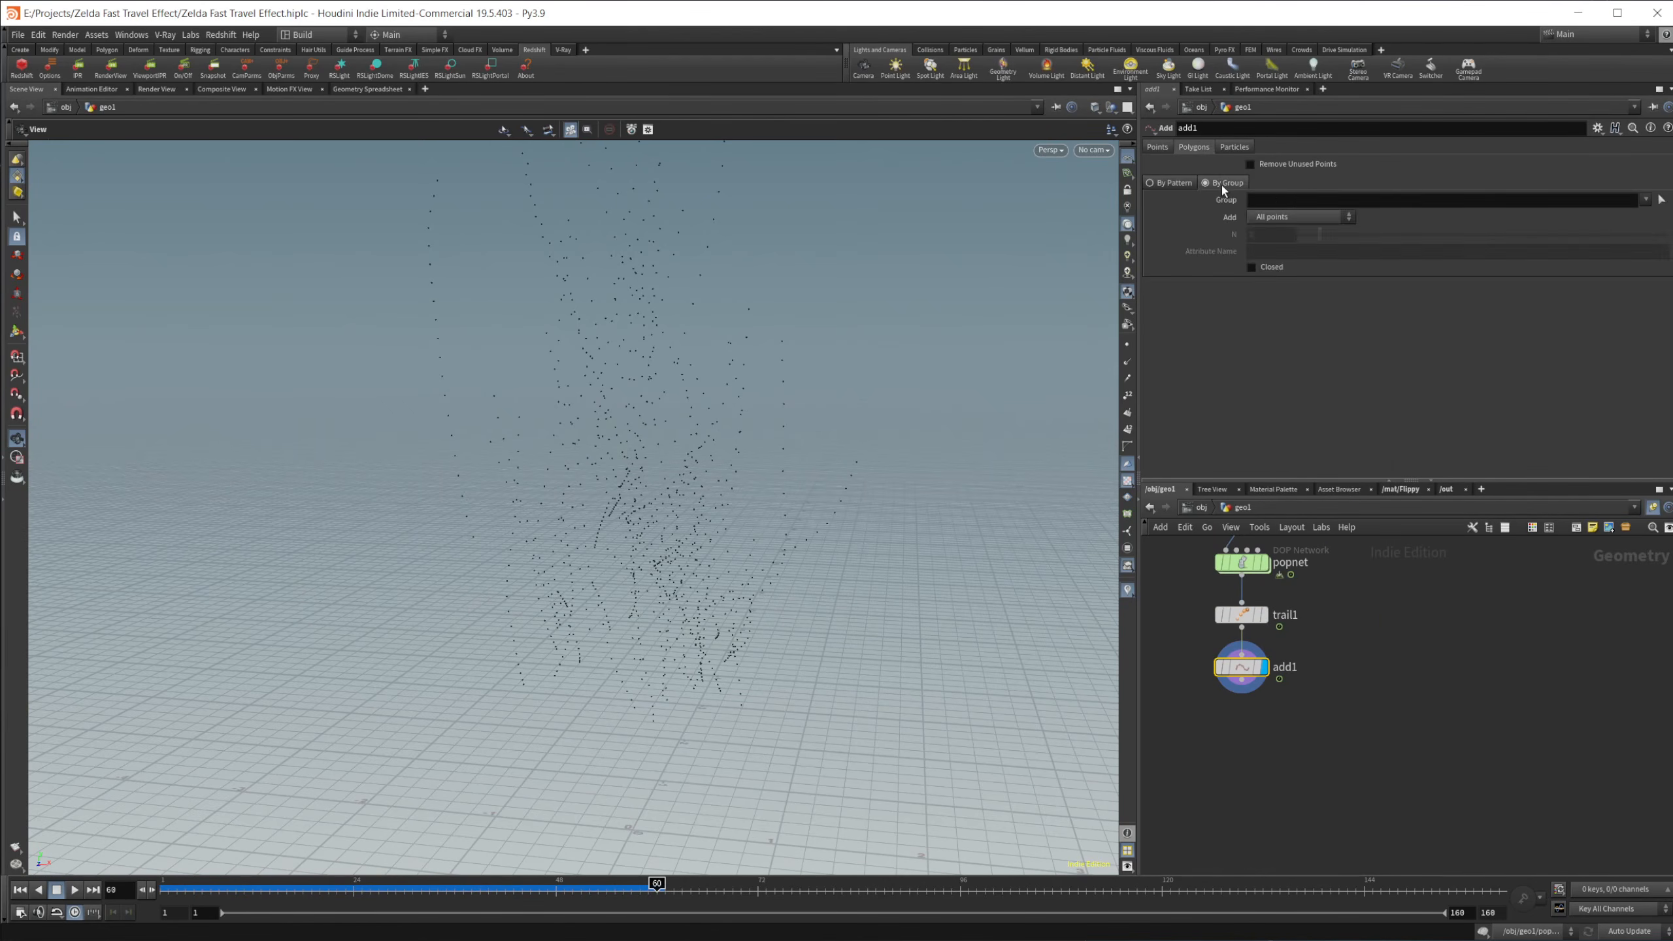
{"action": "left_click", "coordinate": [1258, 219]}
{"action": "left_click", "coordinate": [1278, 285]}
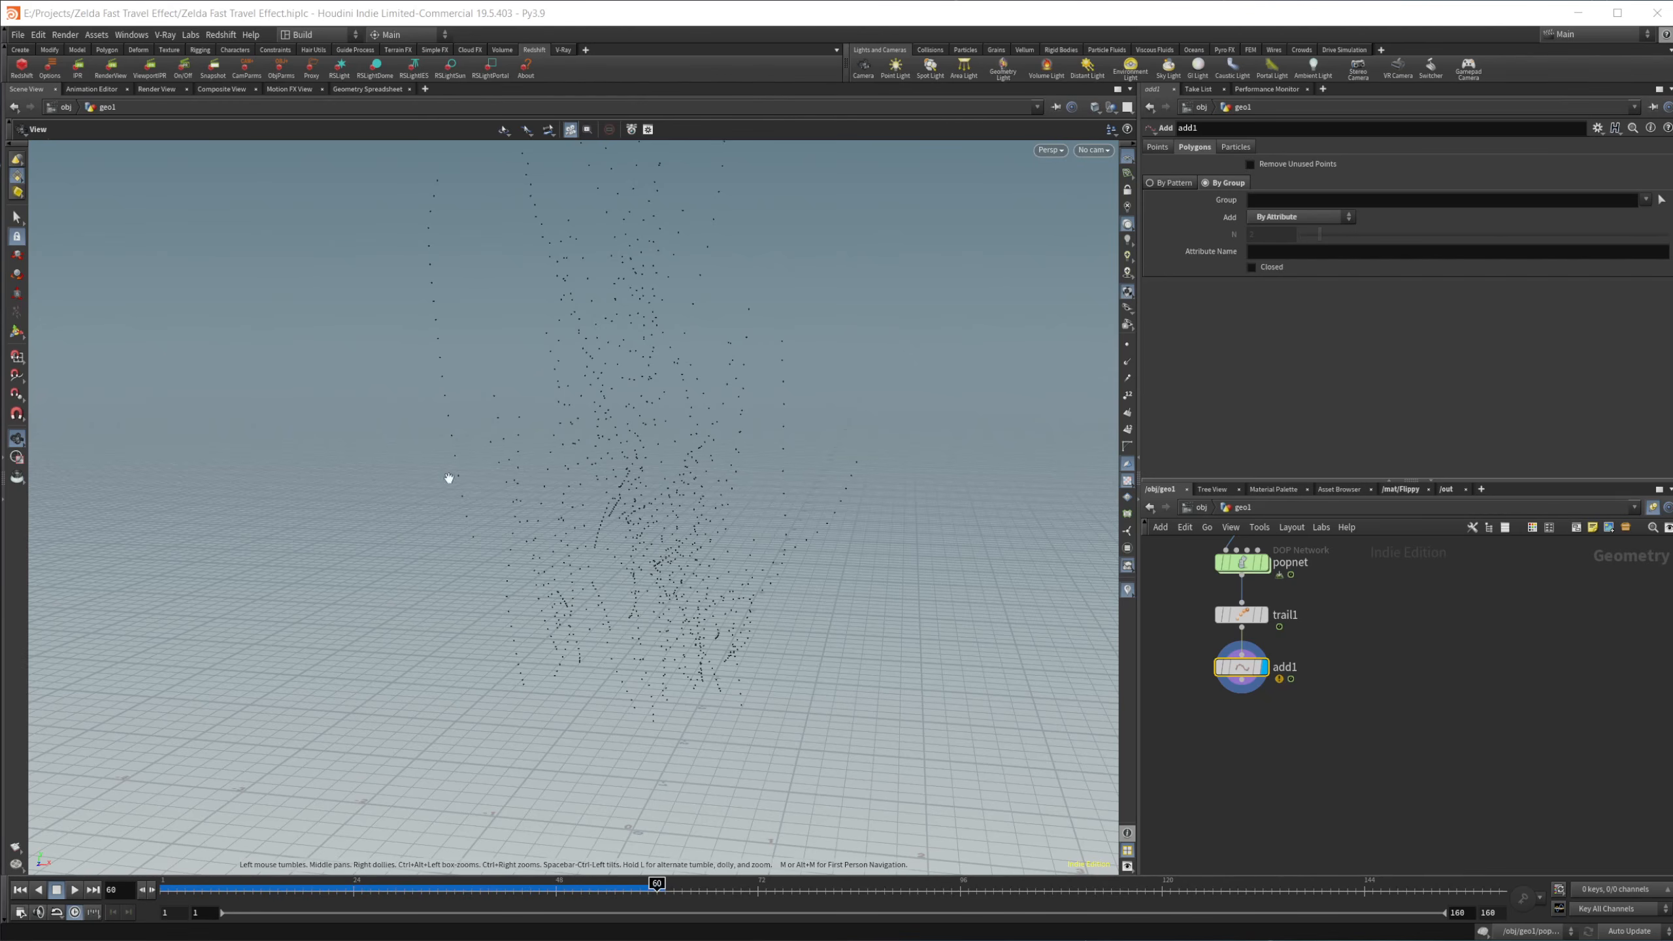
{"action": "left_click", "coordinate": [1309, 249]}
{"action": "type", "text": "id"}
{"action": "key", "text": "Return"}
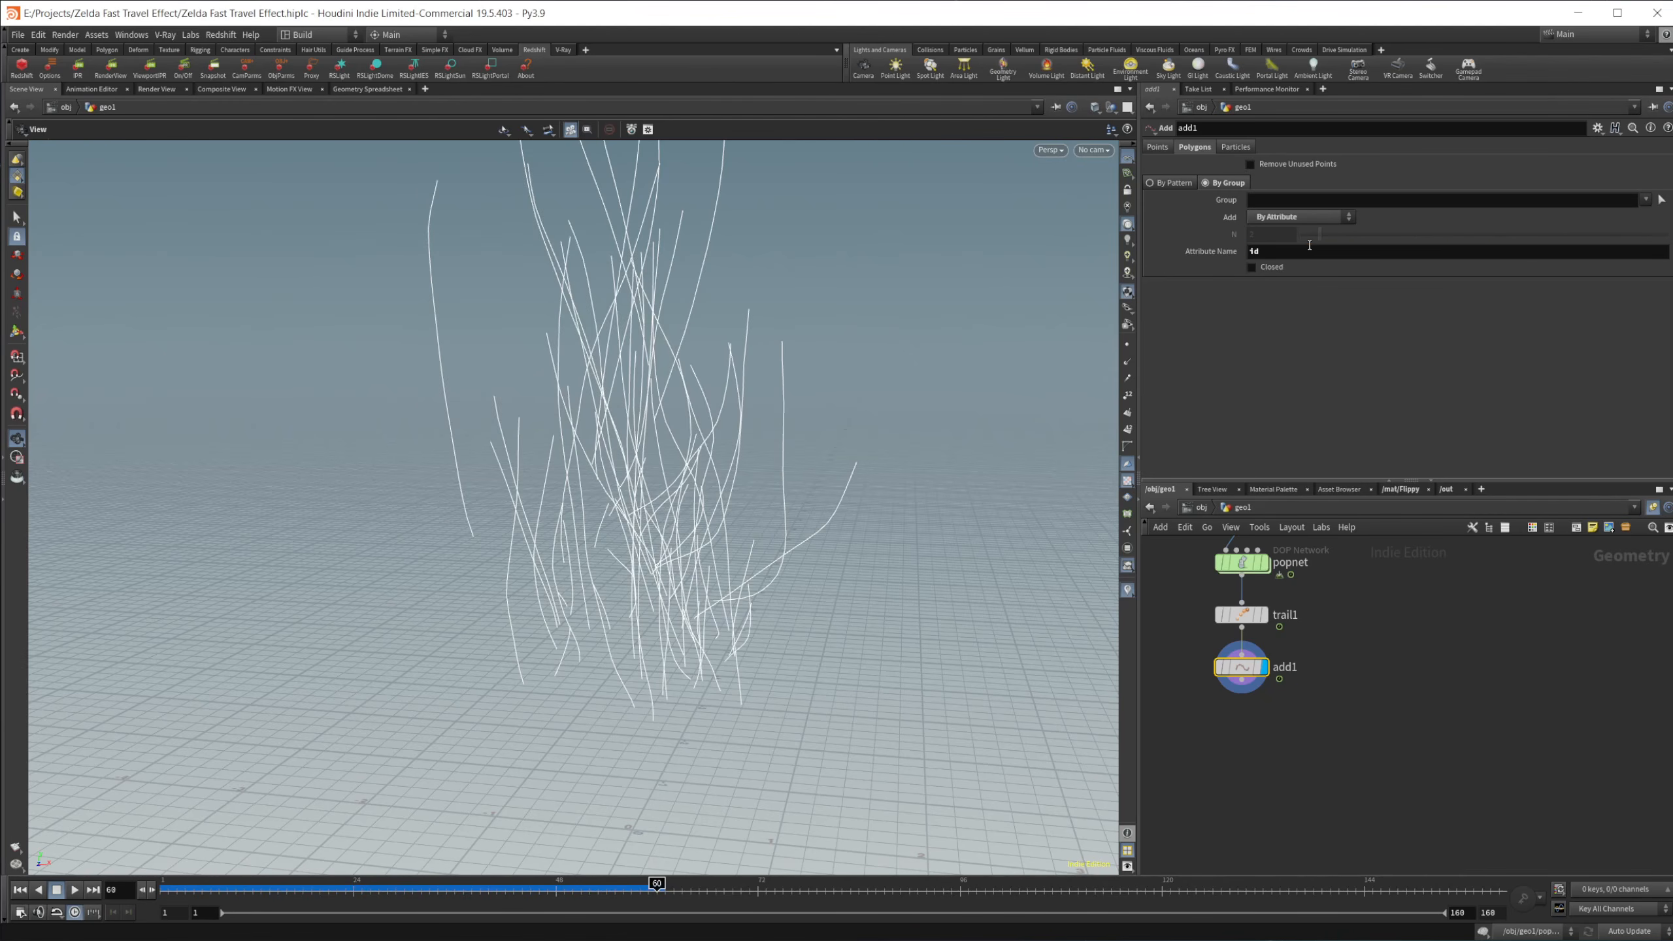
Step: Inspect the trail curves, then play them from the first frame and stop at frame 131
{"action": "left_click_drag", "start_coordinate": [538, 571], "coordinate": [519, 571]}
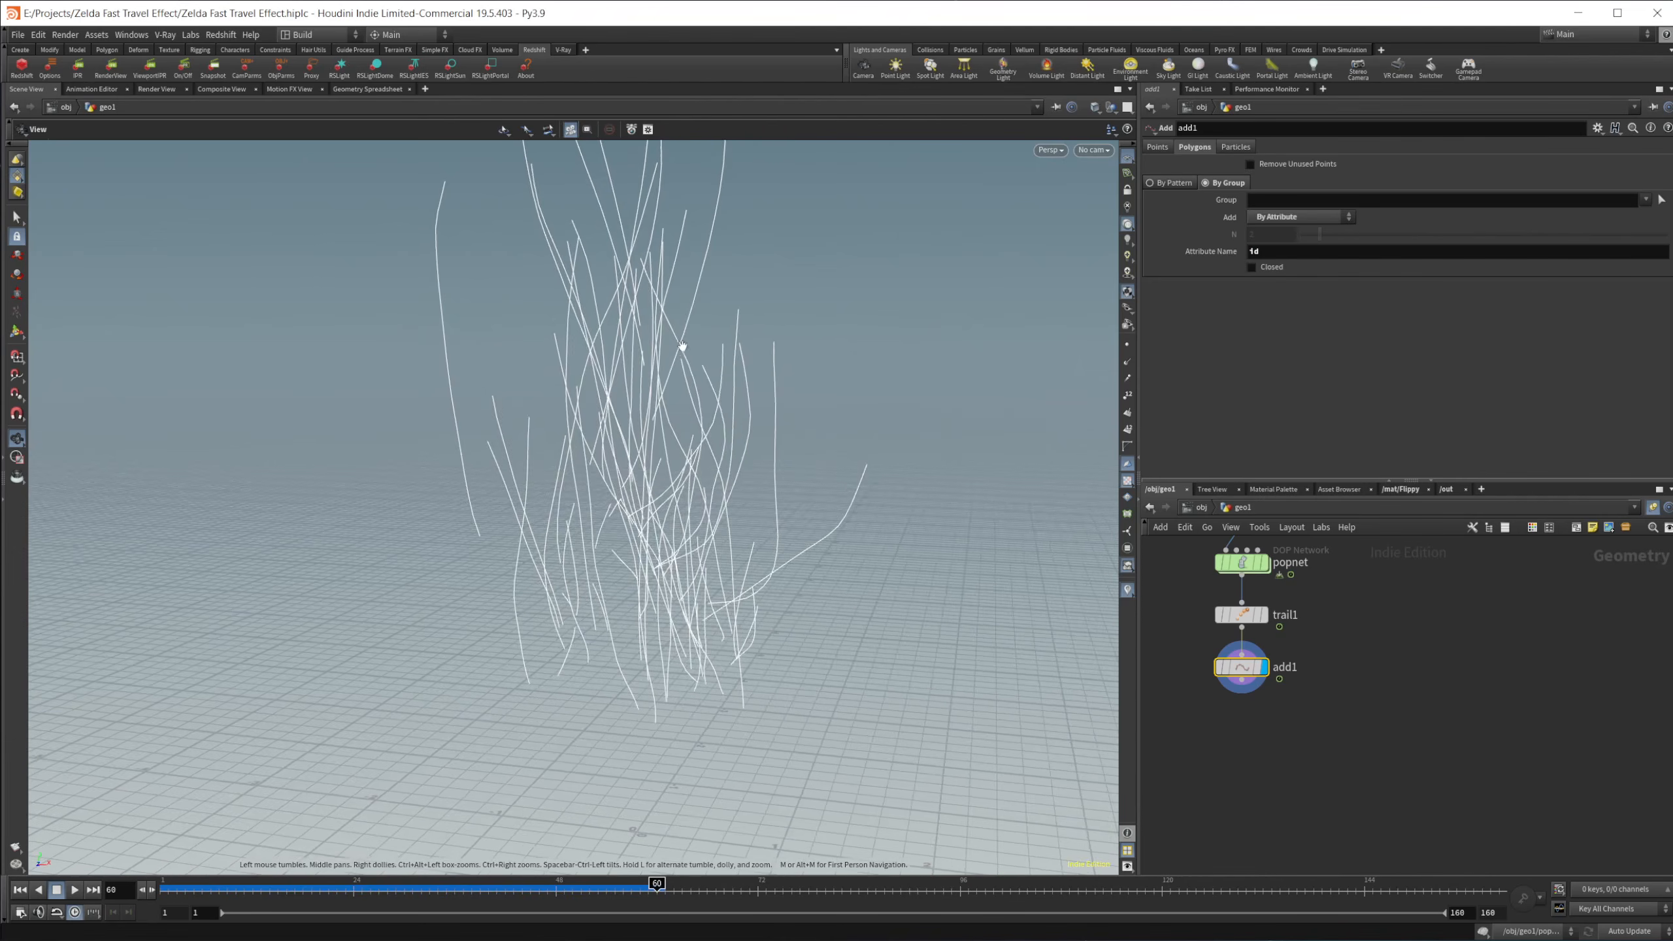
{"action": "left_click_drag", "start_coordinate": [654, 507], "coordinate": [679, 508]}
{"action": "left_click_drag", "start_coordinate": [657, 885], "coordinate": [156, 903]}
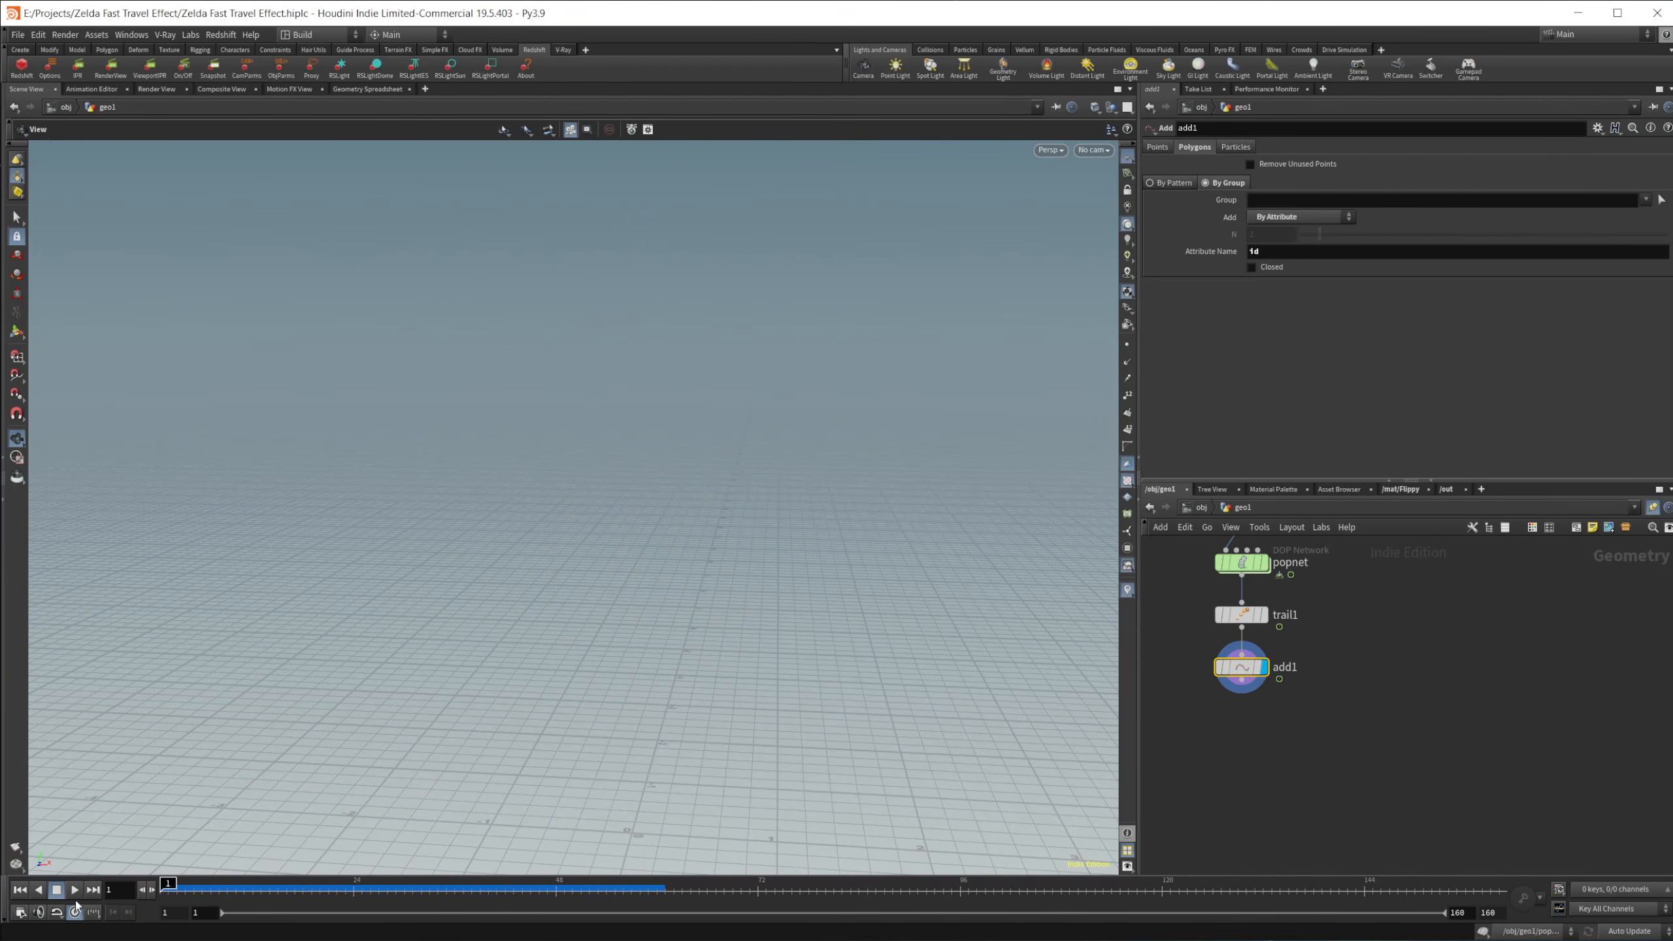
{"action": "left_click", "coordinate": [77, 896]}
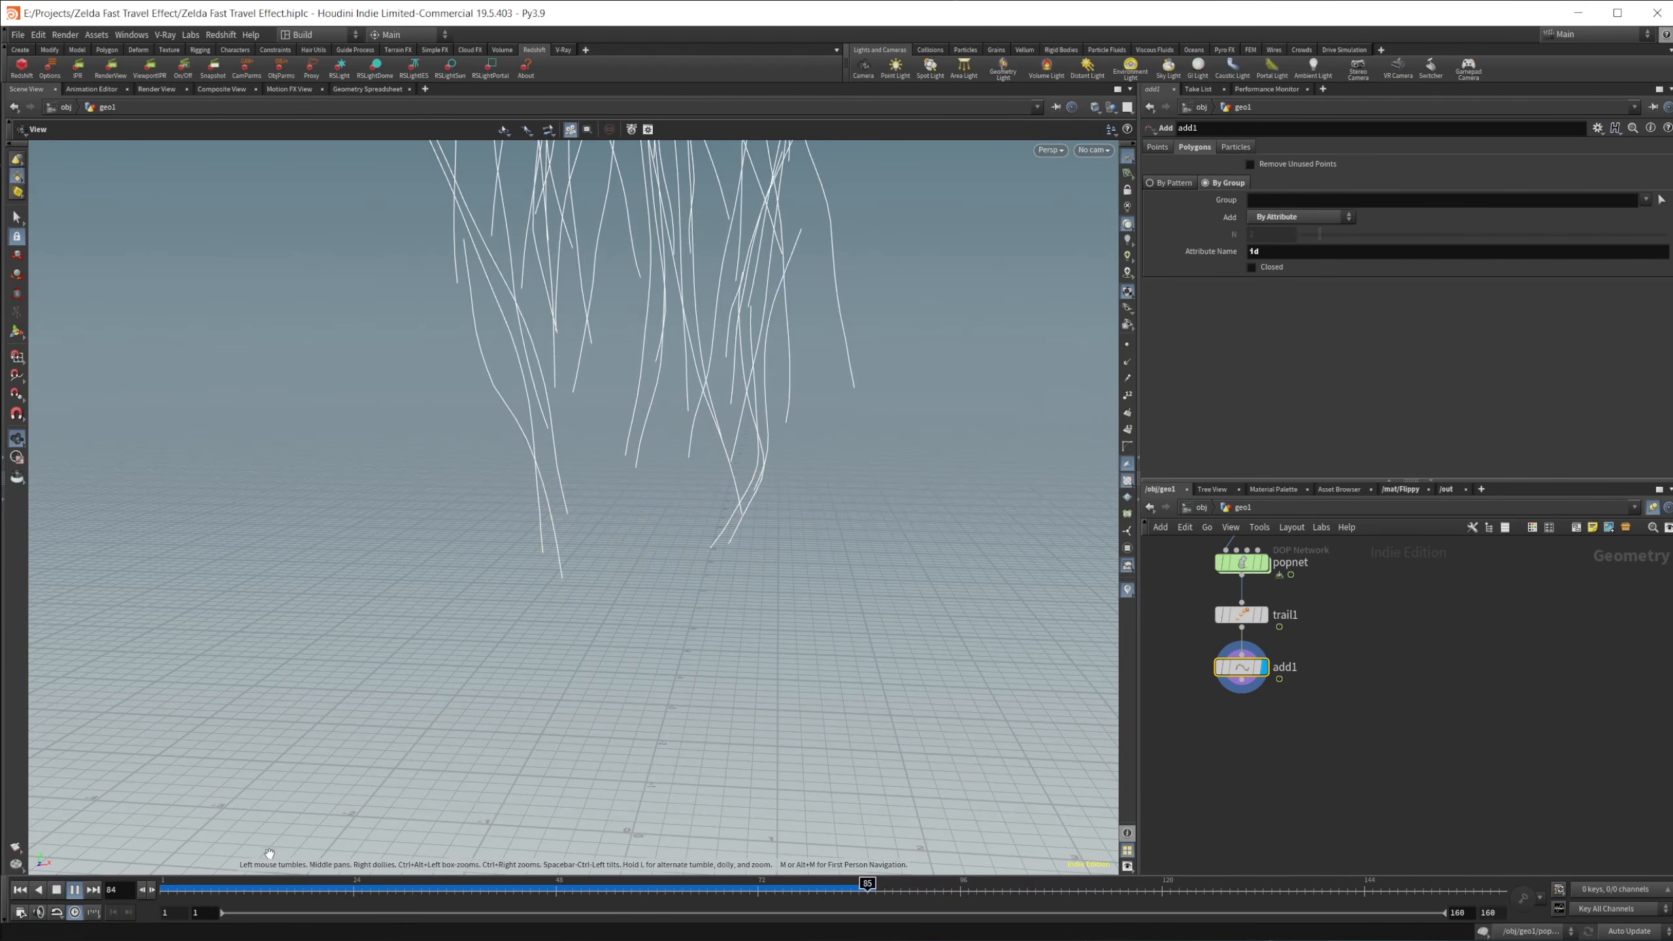
{"action": "left_click", "coordinate": [58, 890]}
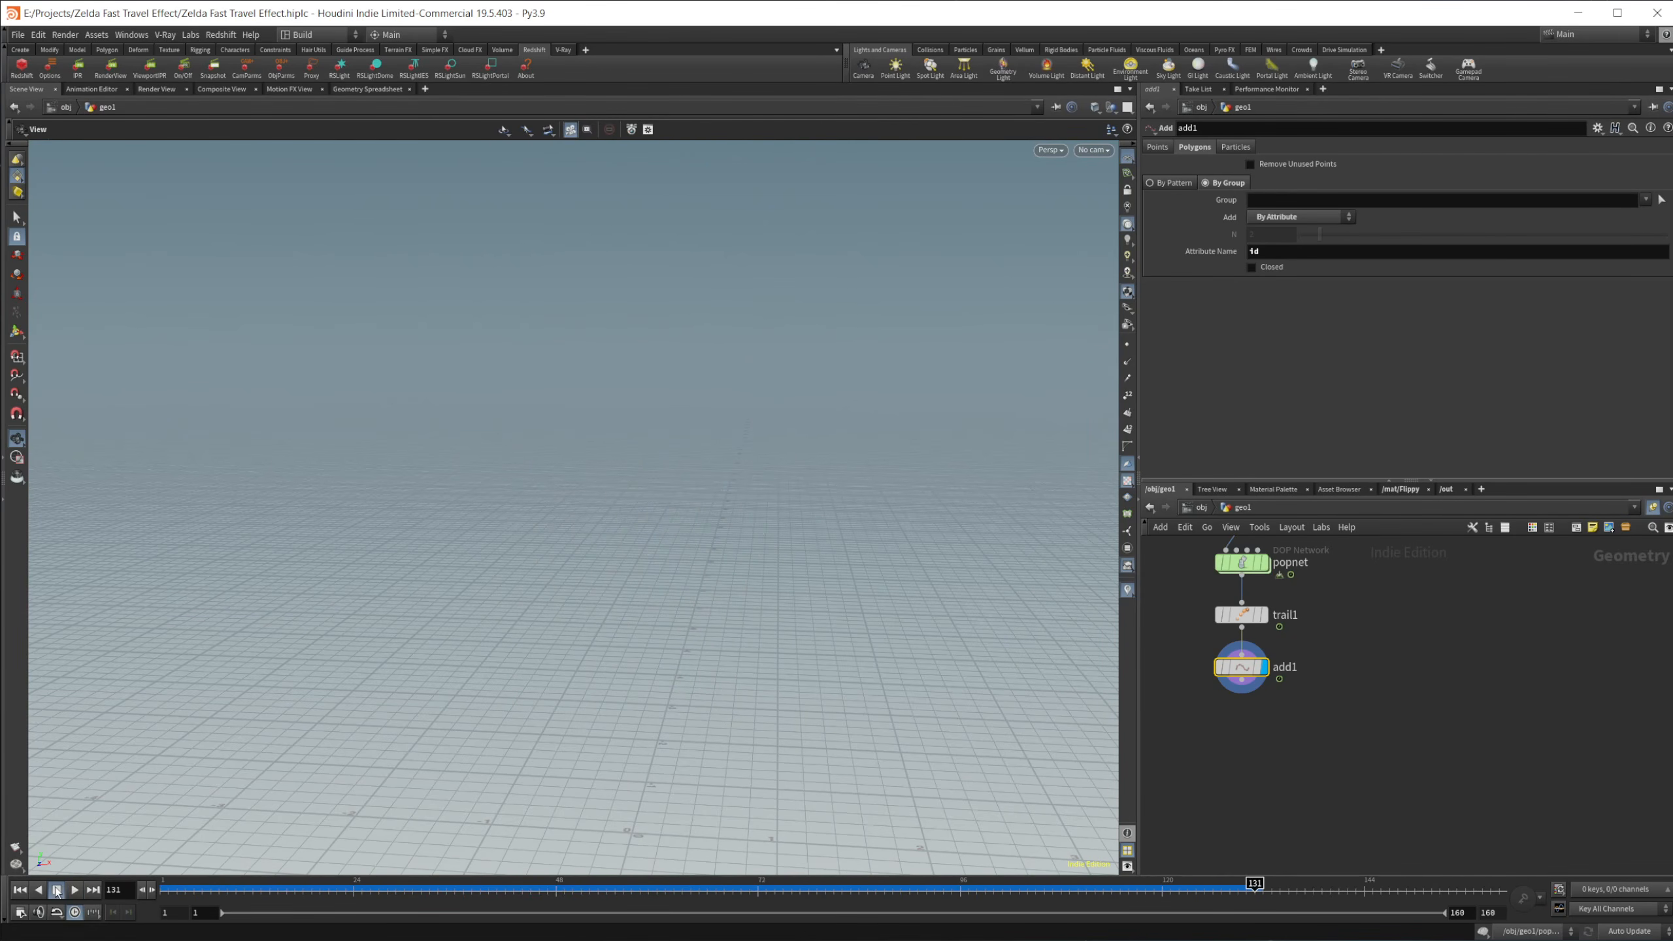
Step: Place a Merge node in the network below add1
{"action": "middle_click_drag", "start_coordinate": [1232, 763], "coordinate": [1316, 759]}
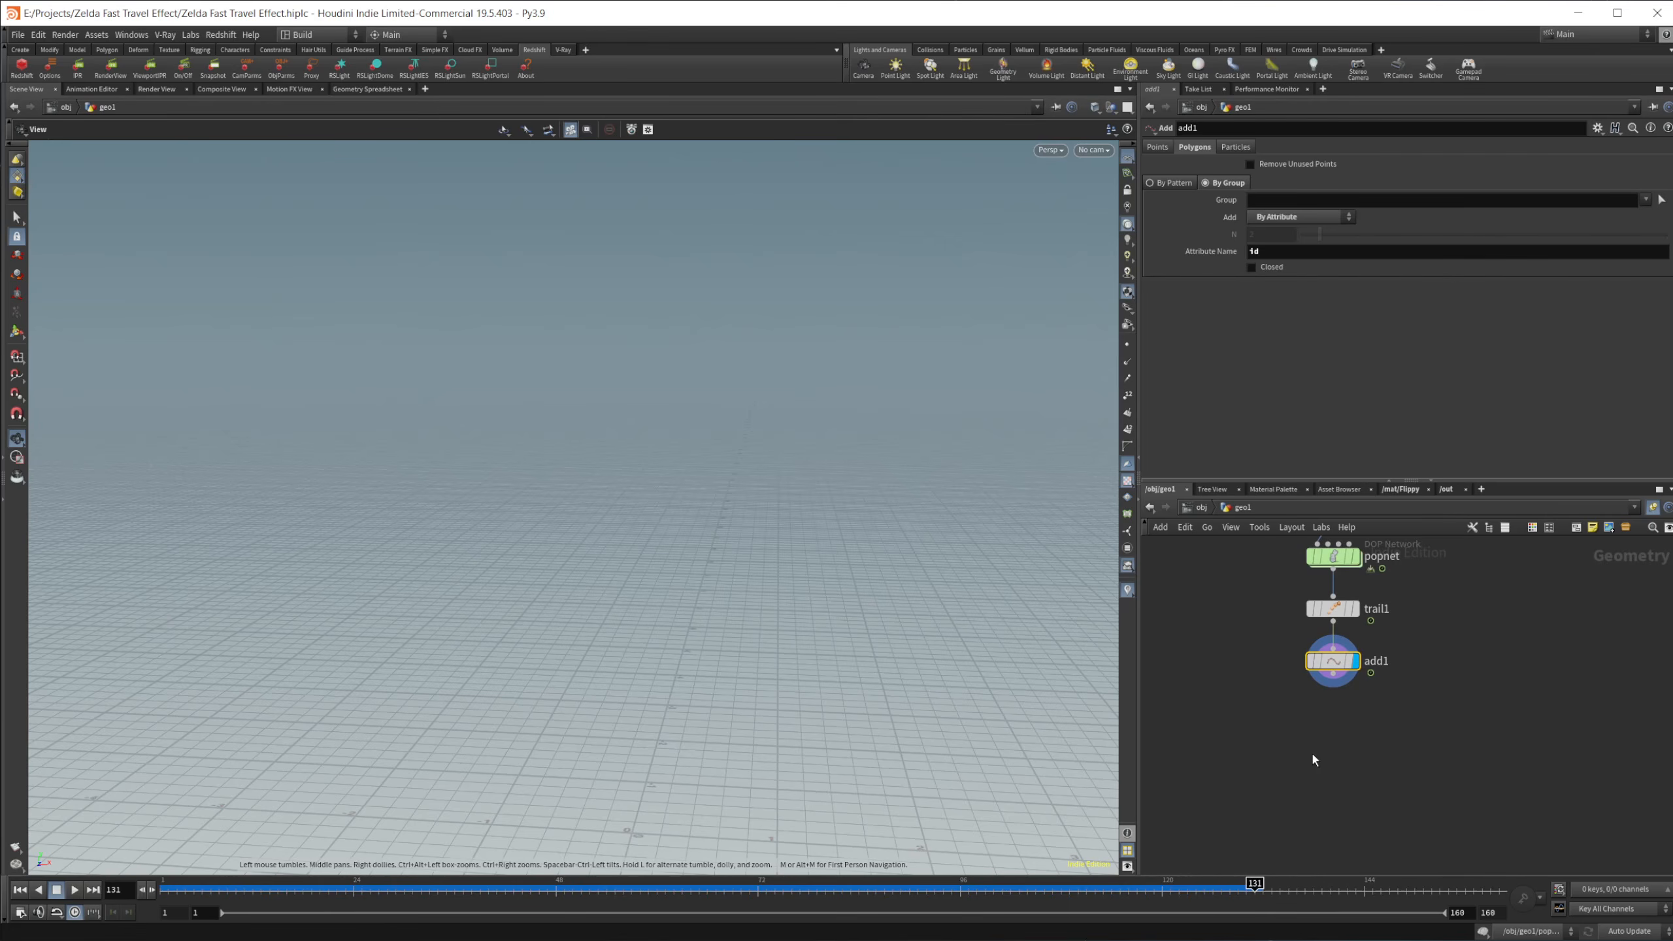
{"action": "key", "text": "Tab"}
{"action": "type", "text": "merg"}
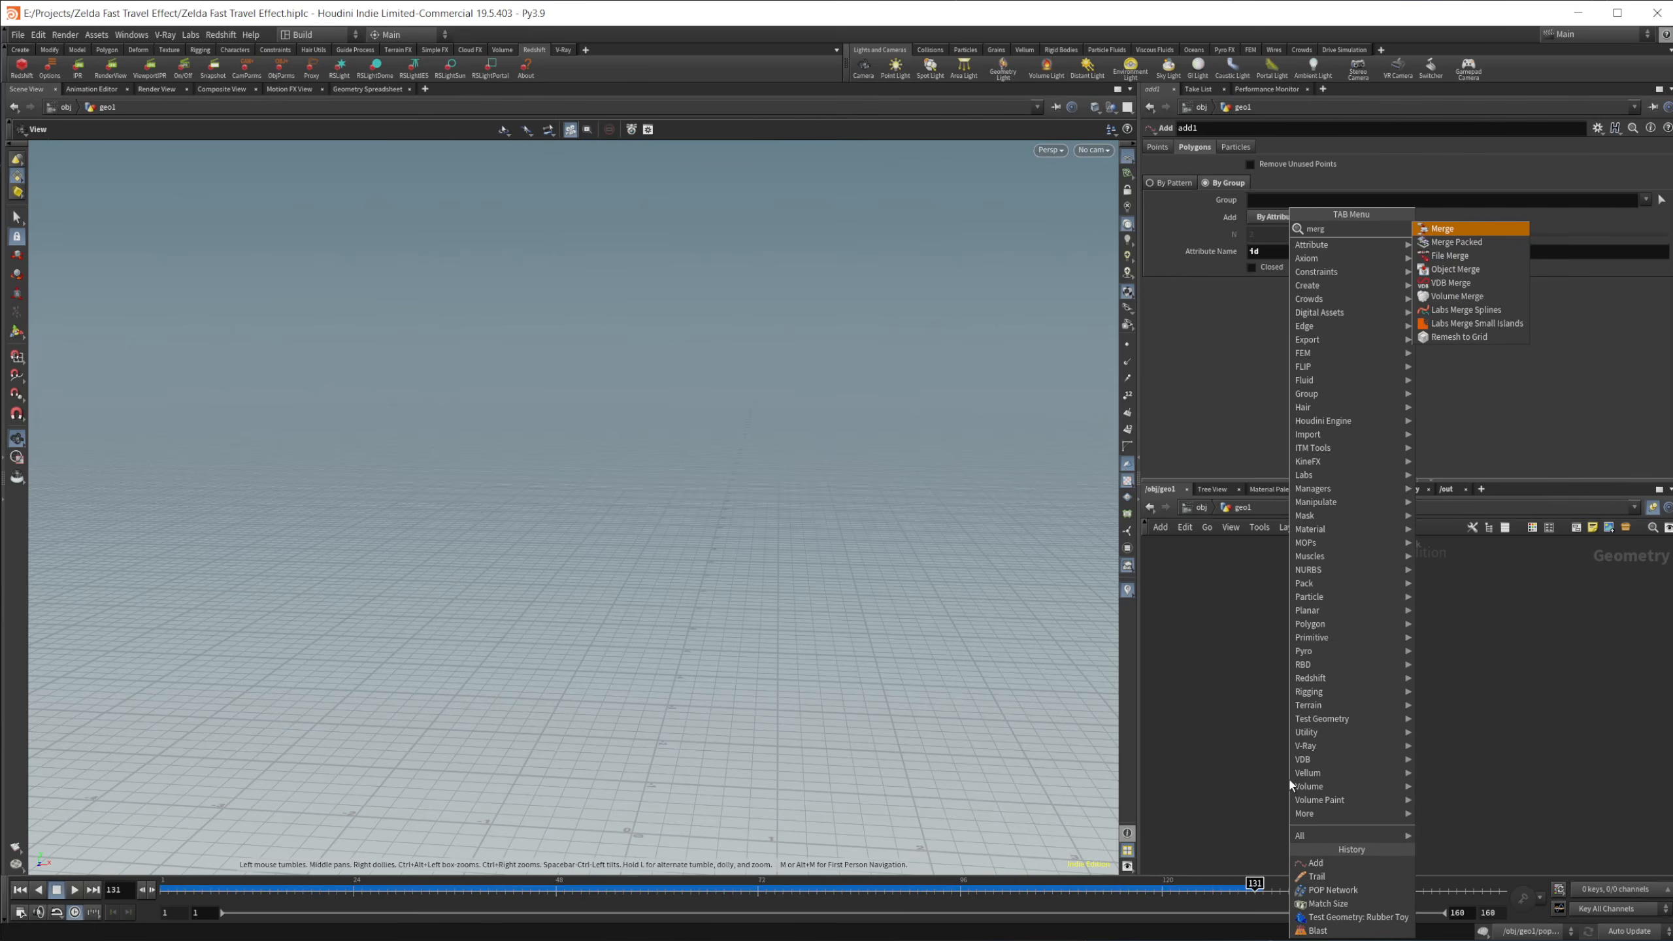
{"action": "key", "text": "Return"}
{"action": "left_click", "coordinate": [1289, 780]}
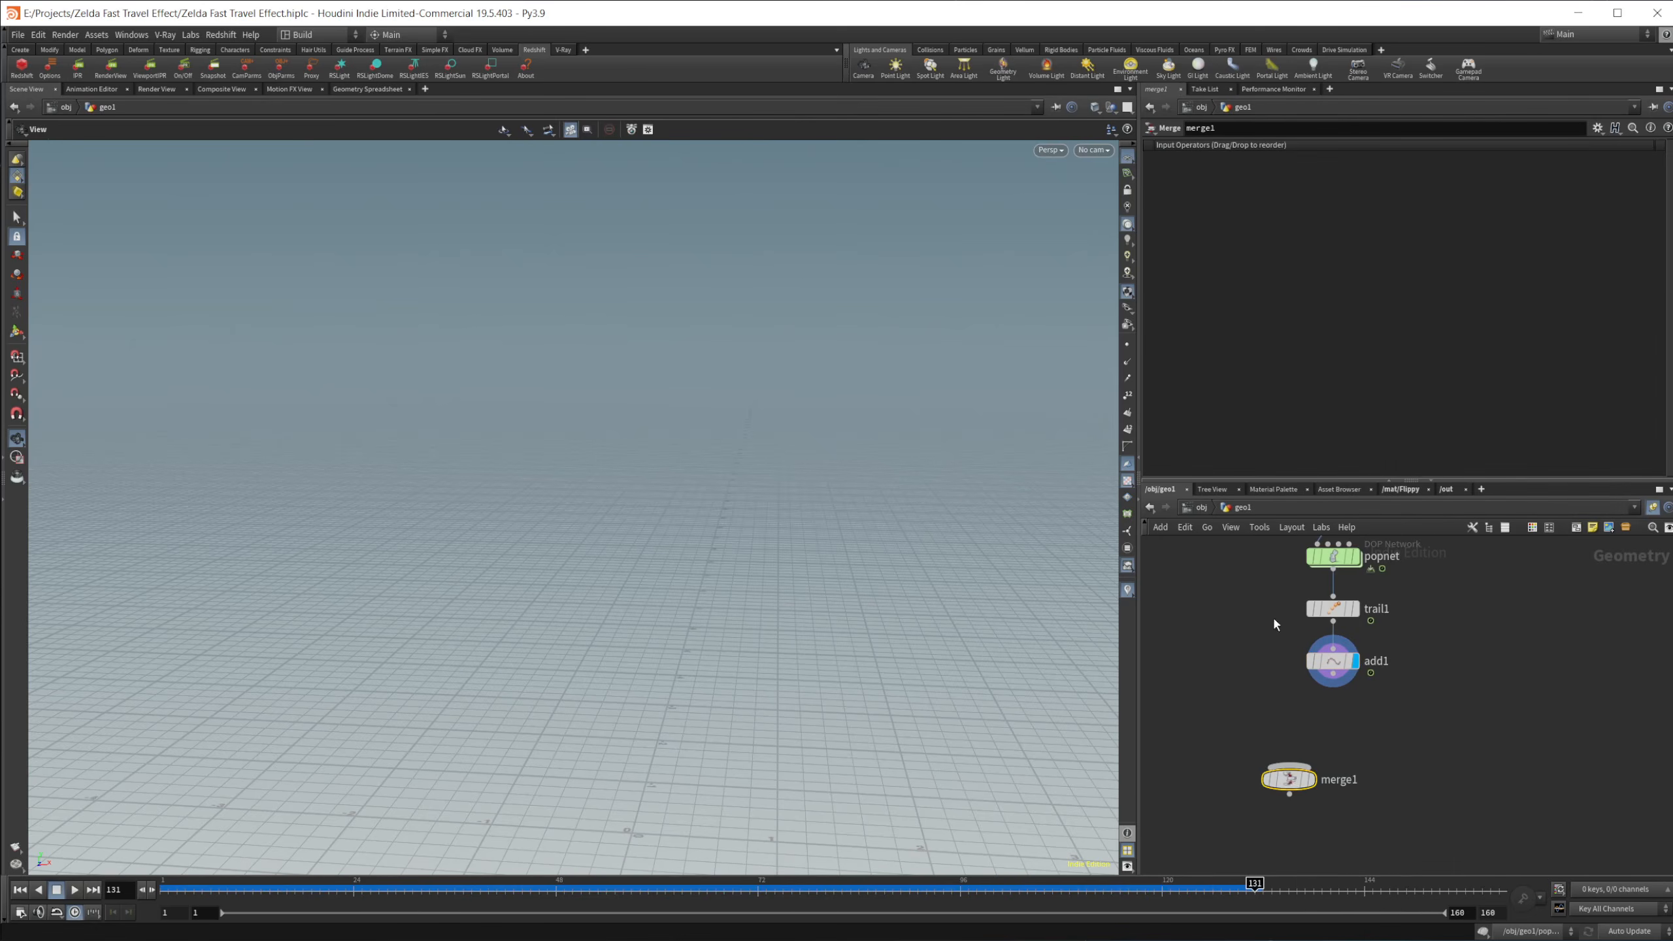
Step: Move the popnet, trail1 and add1 nodes aside as a separate branch under matchsize1
{"action": "middle_click_drag", "start_coordinate": [1278, 555], "coordinate": [1228, 613]}
{"action": "left_click_drag", "start_coordinate": [1228, 613], "coordinate": [1361, 722]}
{"action": "left_click", "coordinate": [1240, 690]}
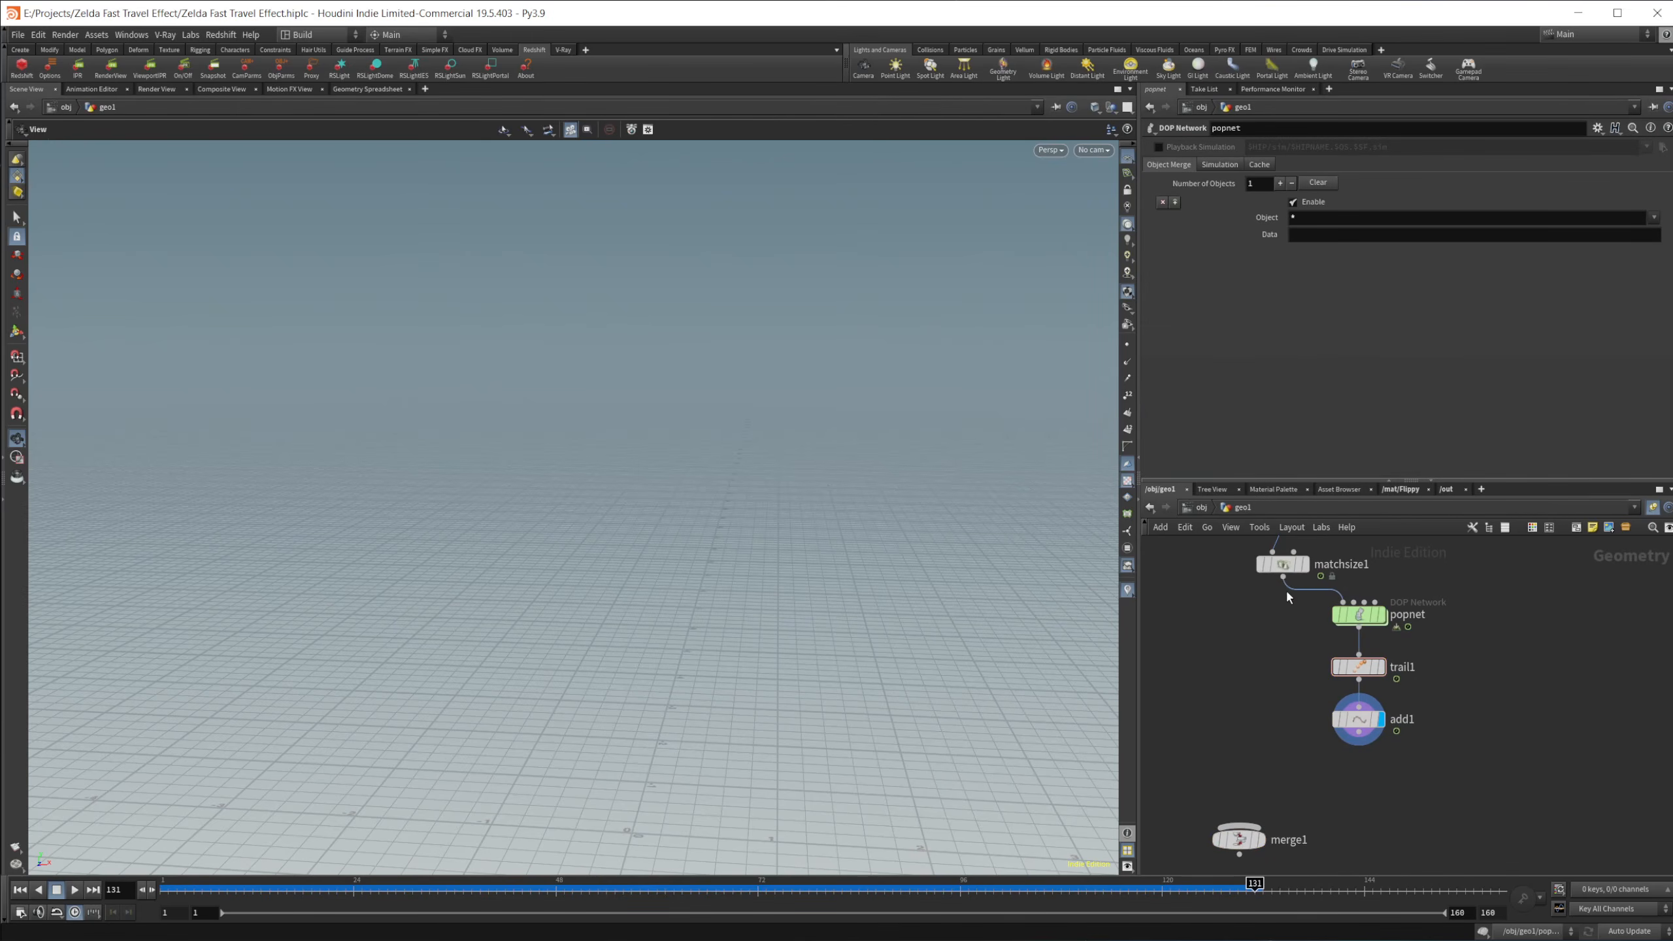
Step: Connect matchsize1 and add1 to merge1 and display the merged result at frame 41
{"action": "left_click_drag", "start_coordinate": [1283, 577], "coordinate": [1239, 826]}
{"action": "left_click_drag", "start_coordinate": [1347, 769], "coordinate": [1296, 841]}
{"action": "left_click", "coordinate": [1240, 842]}
{"action": "left_click", "coordinate": [1260, 841]}
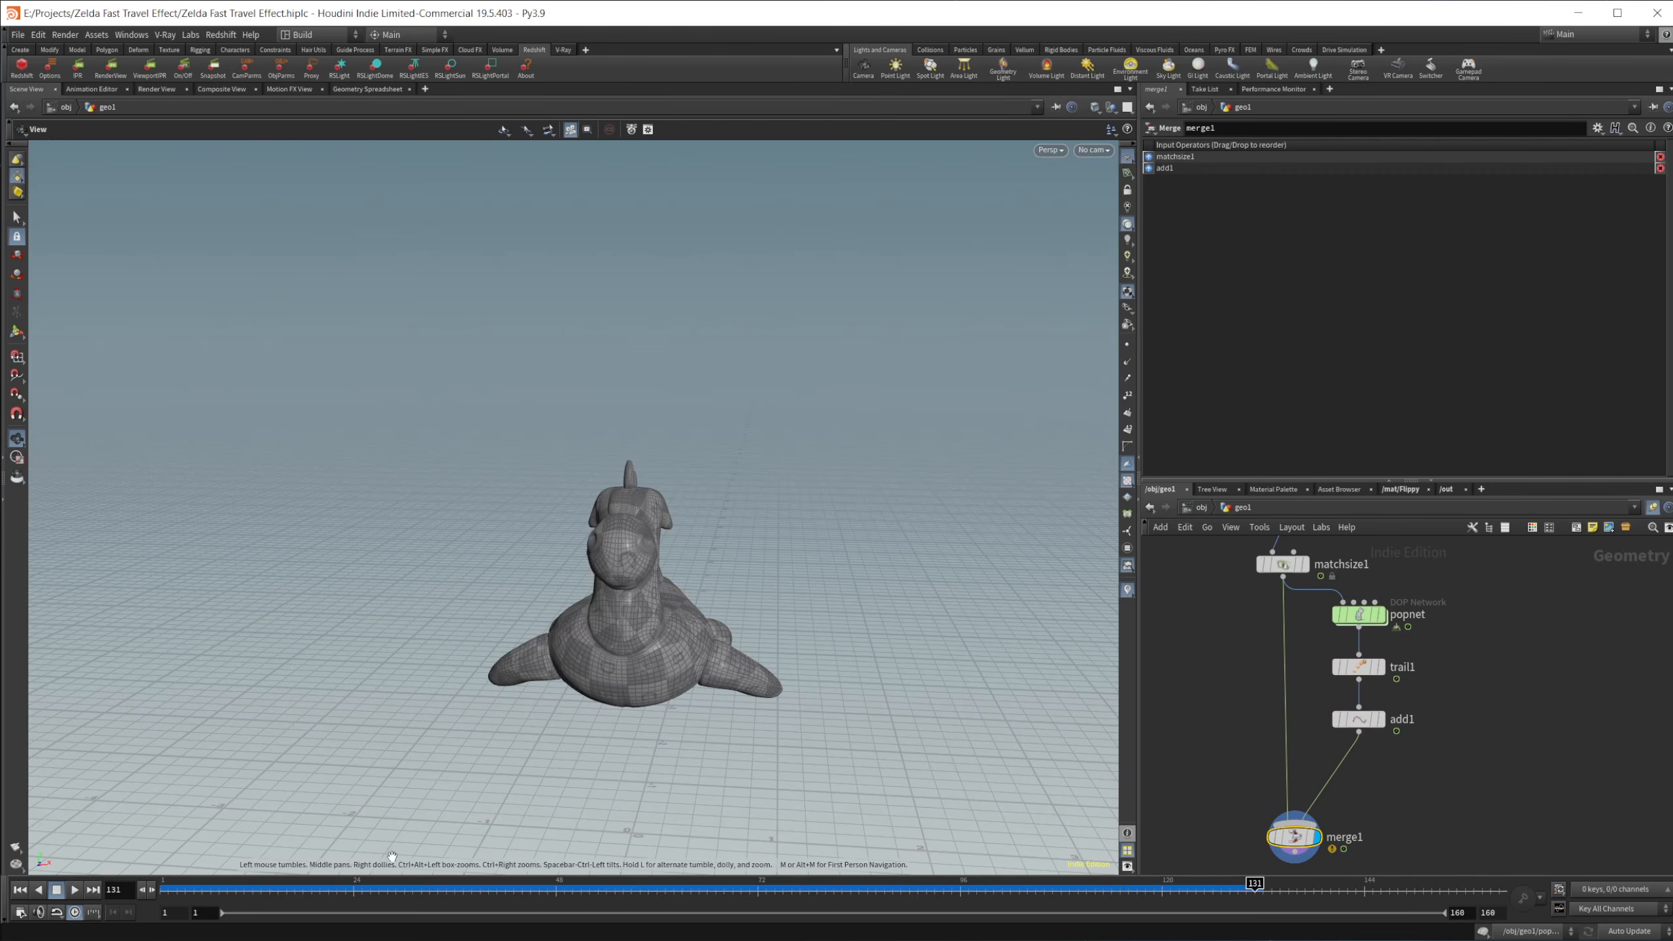
{"action": "left_click_drag", "start_coordinate": [371, 889], "coordinate": [497, 889]}
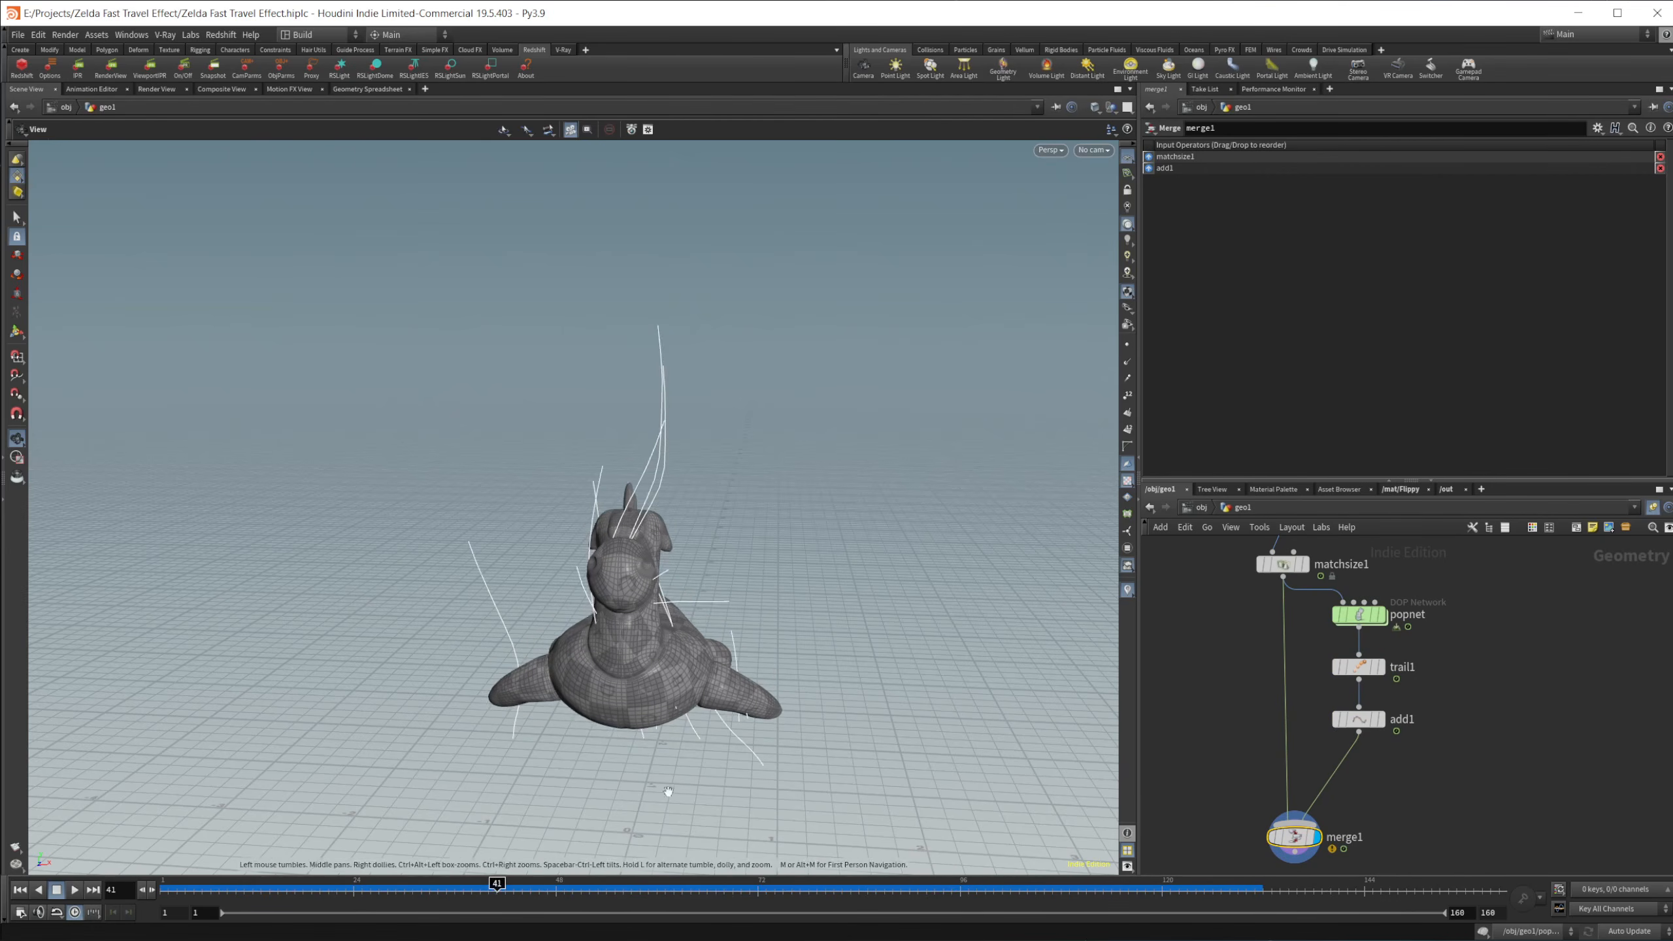
Step: Review the merged toy and trails at different frames of the animation, ending on frame 52
{"action": "left_click_drag", "start_coordinate": [729, 740], "coordinate": [719, 691]}
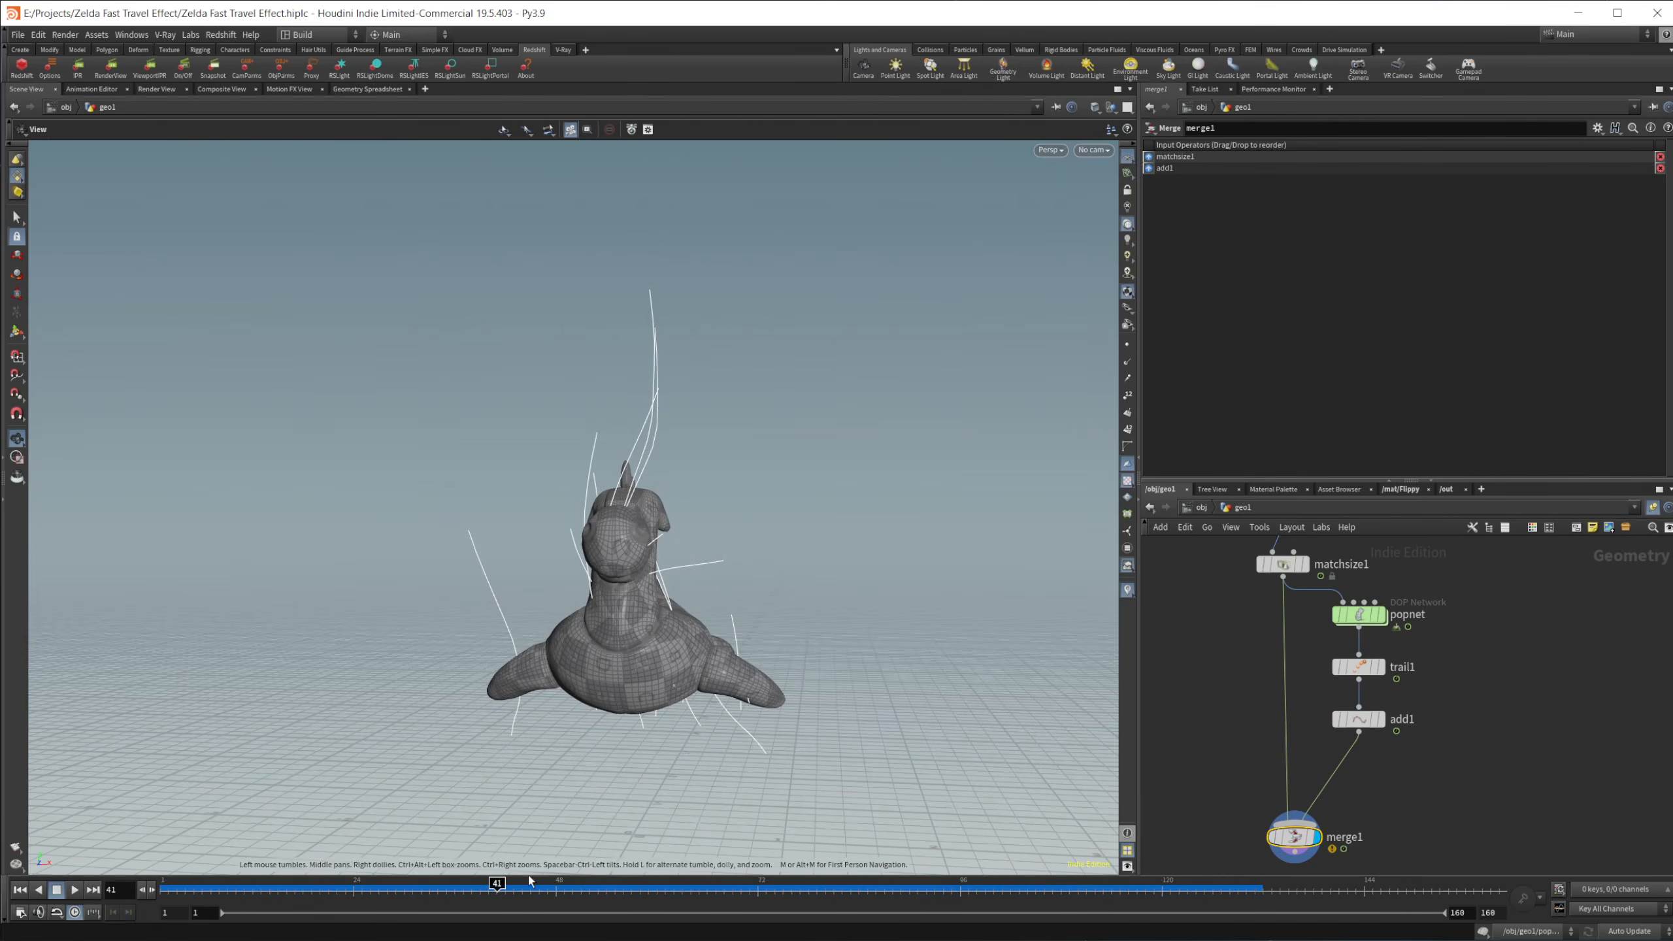
{"action": "left_click_drag", "start_coordinate": [497, 890], "coordinate": [564, 890]}
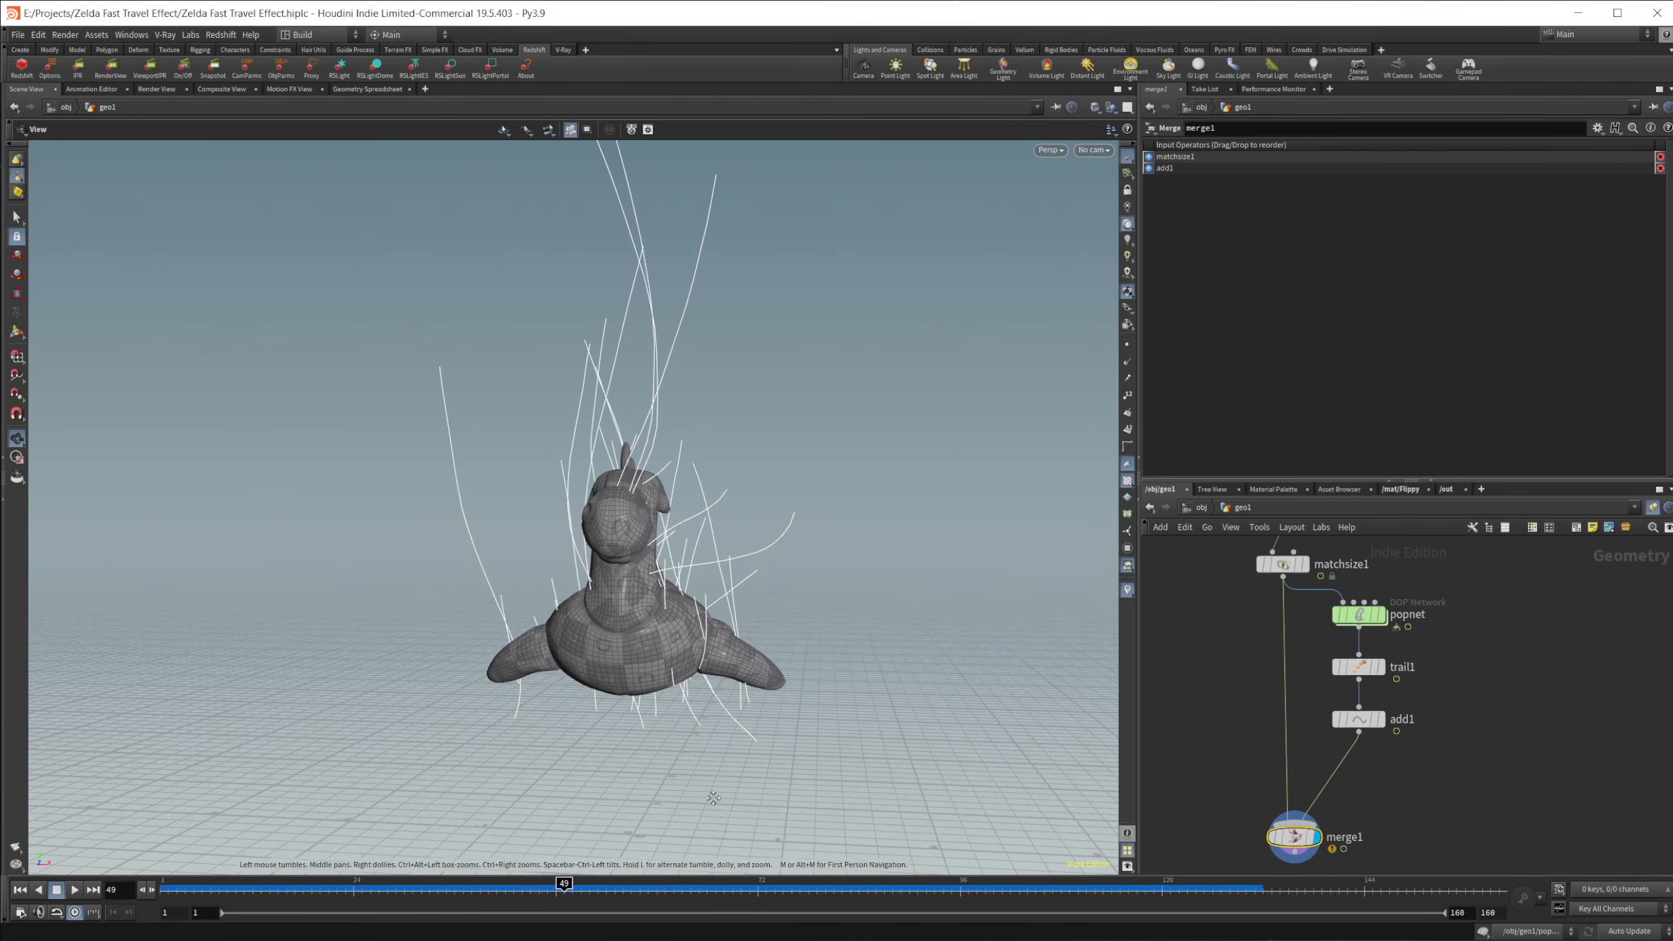
{"action": "middle_click_drag", "start_coordinate": [714, 798], "coordinate": [720, 751]}
{"action": "left_click_drag", "start_coordinate": [566, 889], "coordinate": [379, 890]}
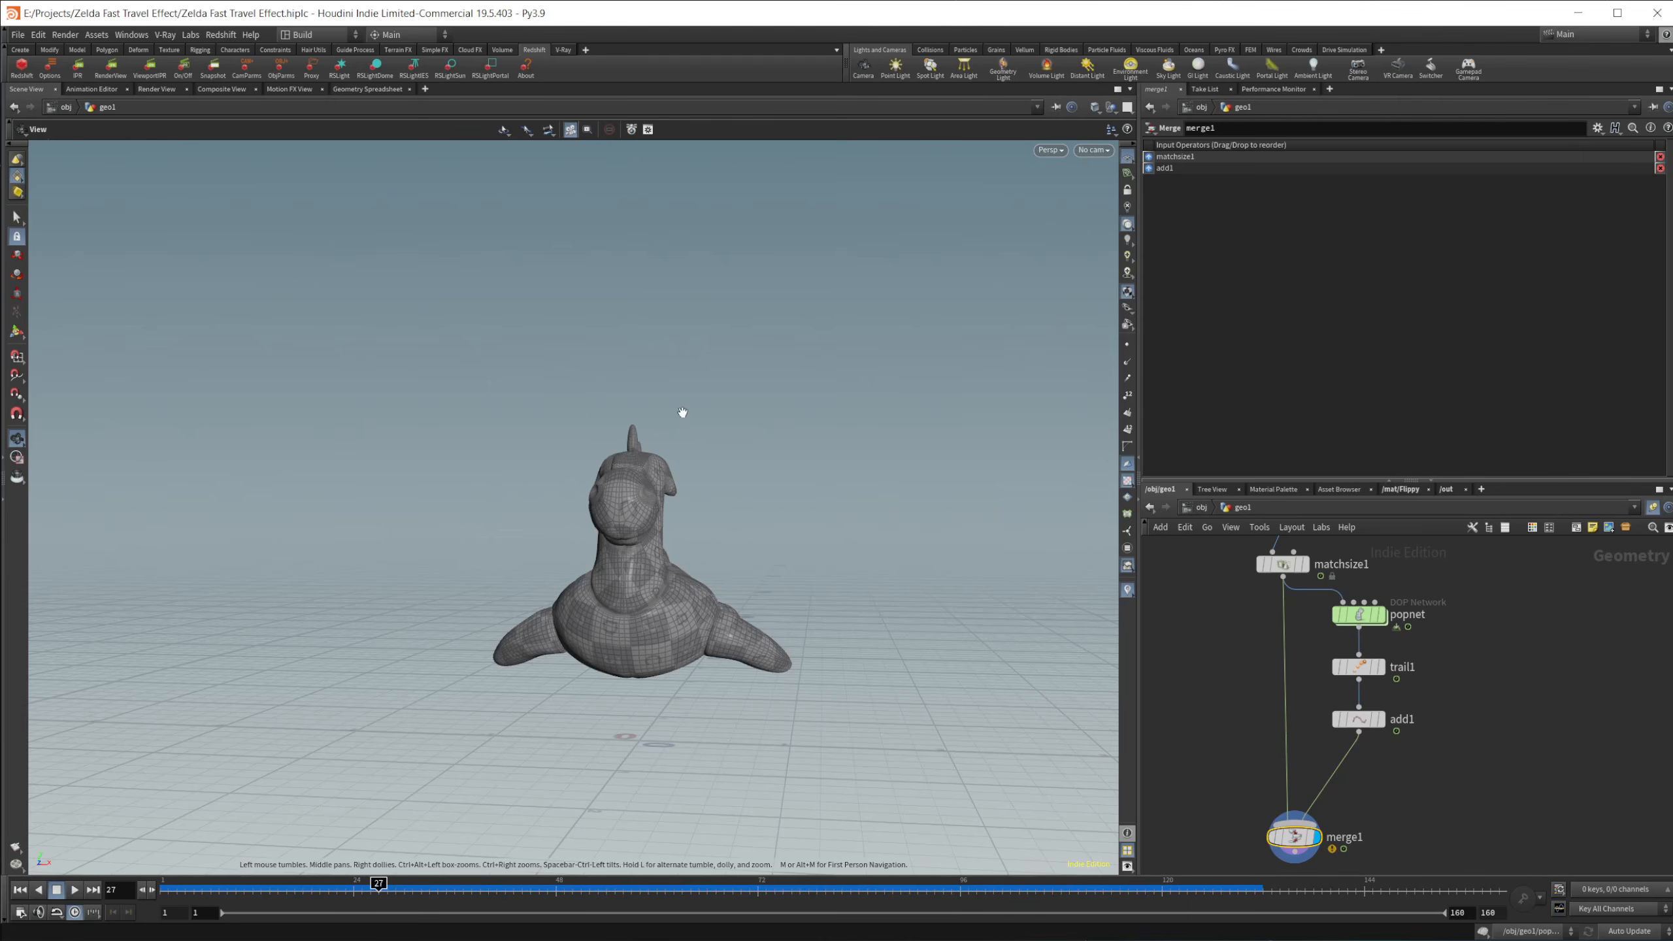
{"action": "key", "text": "Up"}
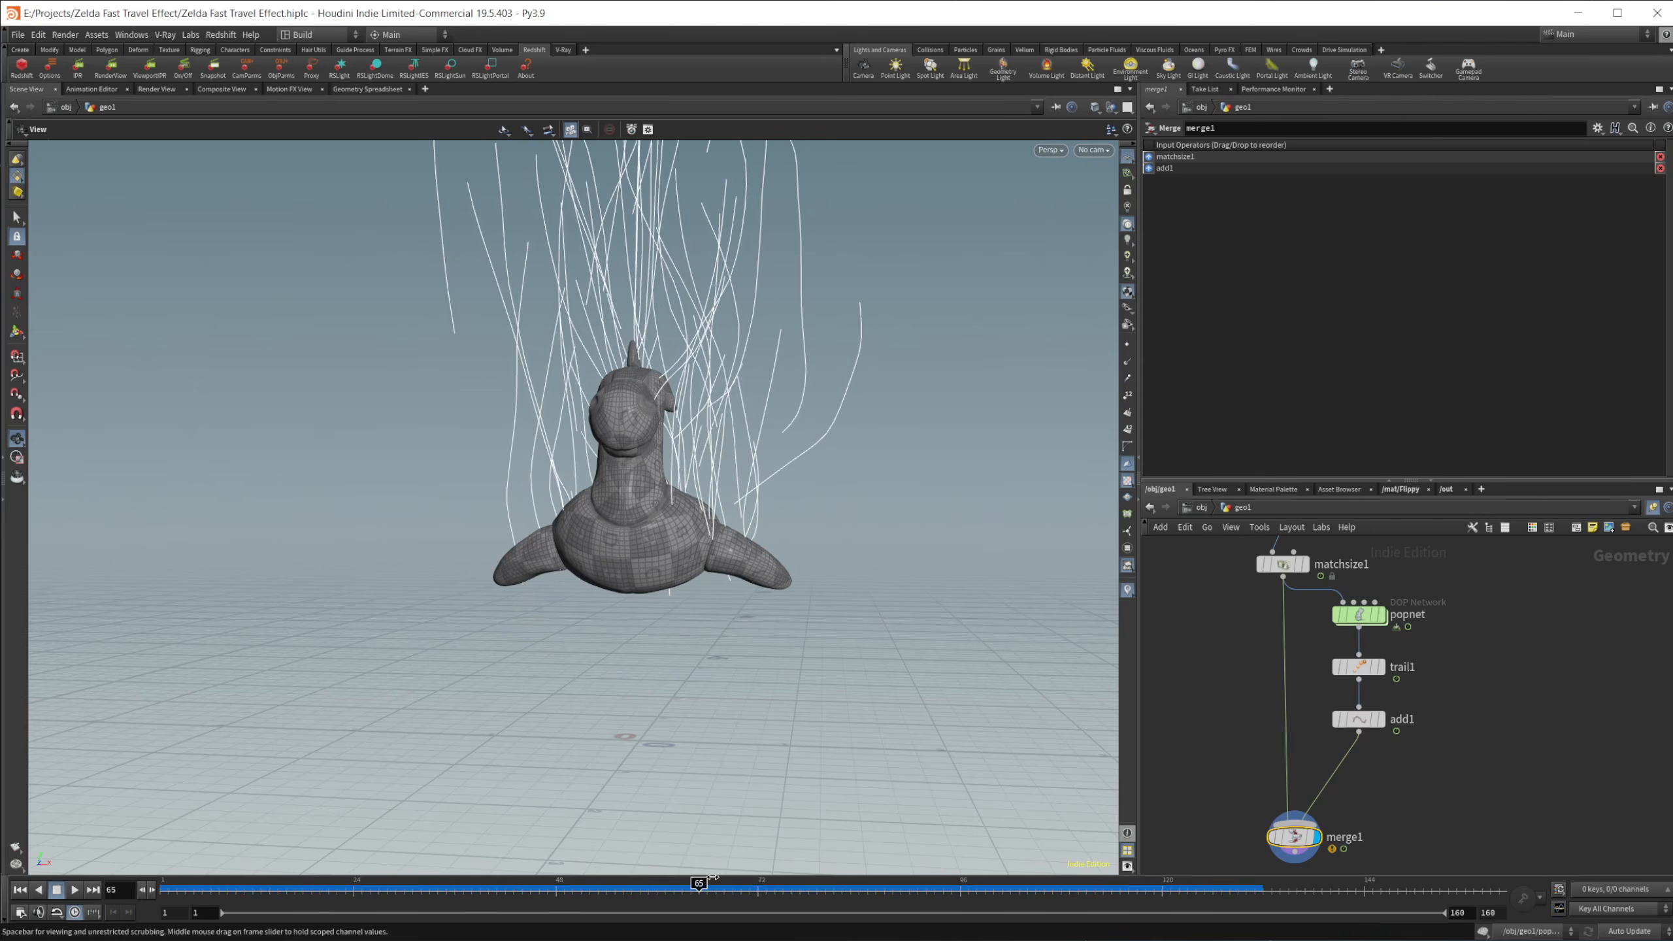
{"action": "left_click_drag", "start_coordinate": [713, 882], "coordinate": [589, 883]}
Step: Duplicate matchsize1 beside the original, set the copy's Justify Y offset to 1 and delete that offset's animation channels
{"action": "middle_click_drag", "start_coordinate": [1241, 701], "coordinate": [1335, 768]}
{"action": "middle_click_drag", "start_coordinate": [1272, 674], "coordinate": [1289, 696]}
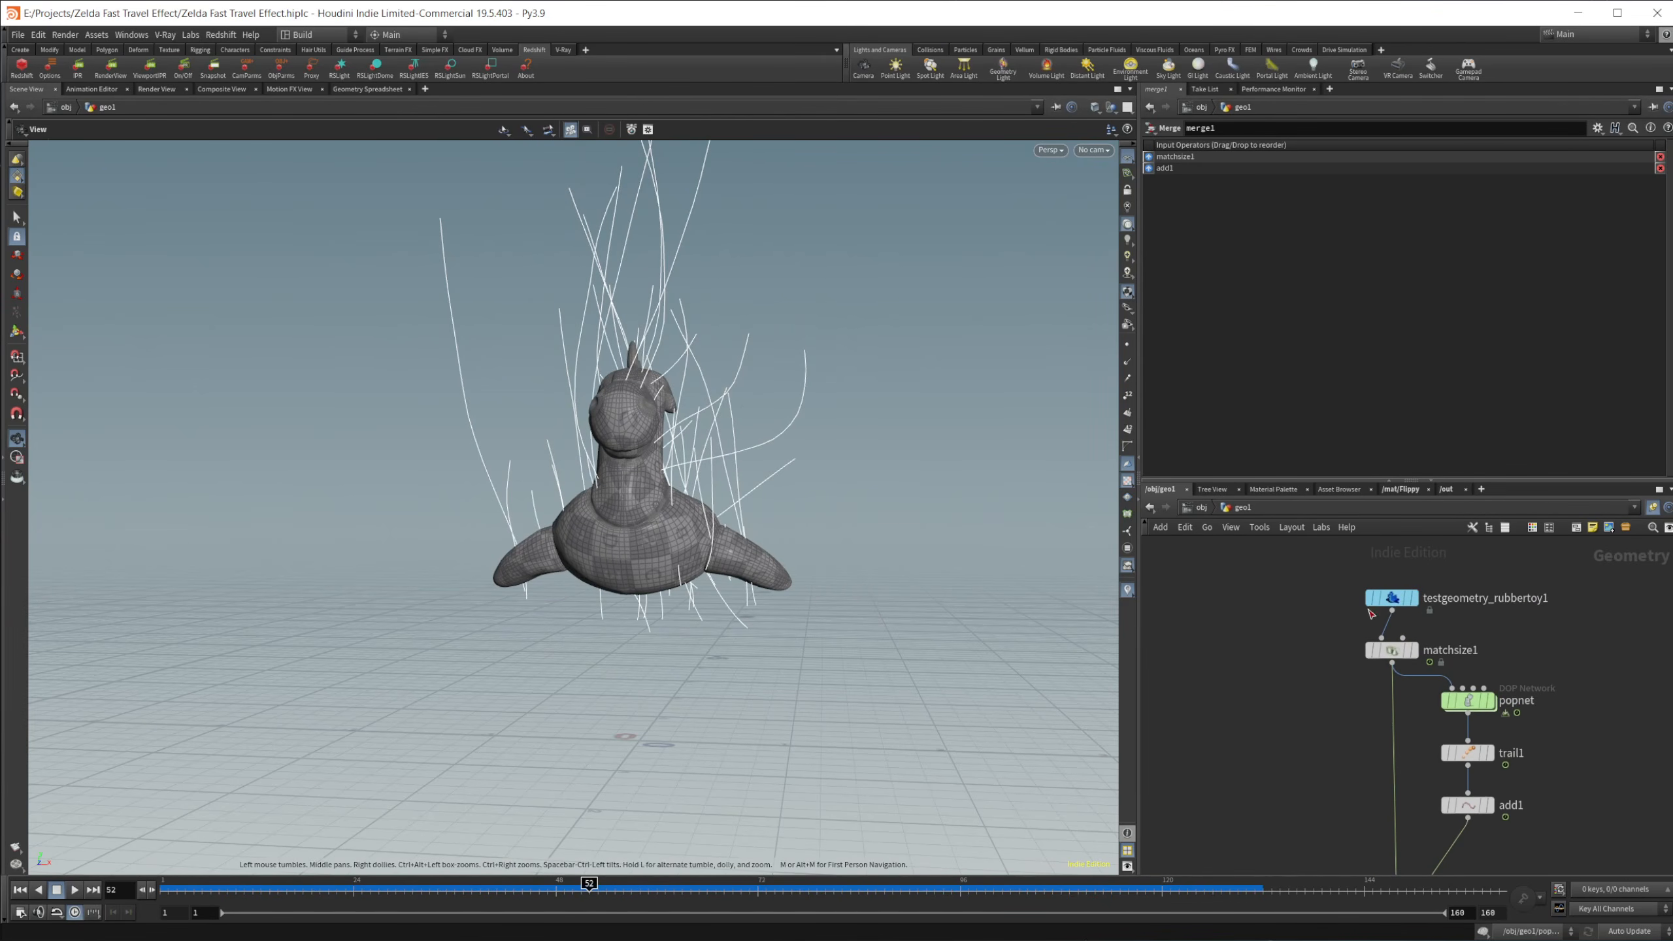
{"action": "left_click_drag", "start_coordinate": [1391, 651], "coordinate": [1311, 652], "text": "alt"}
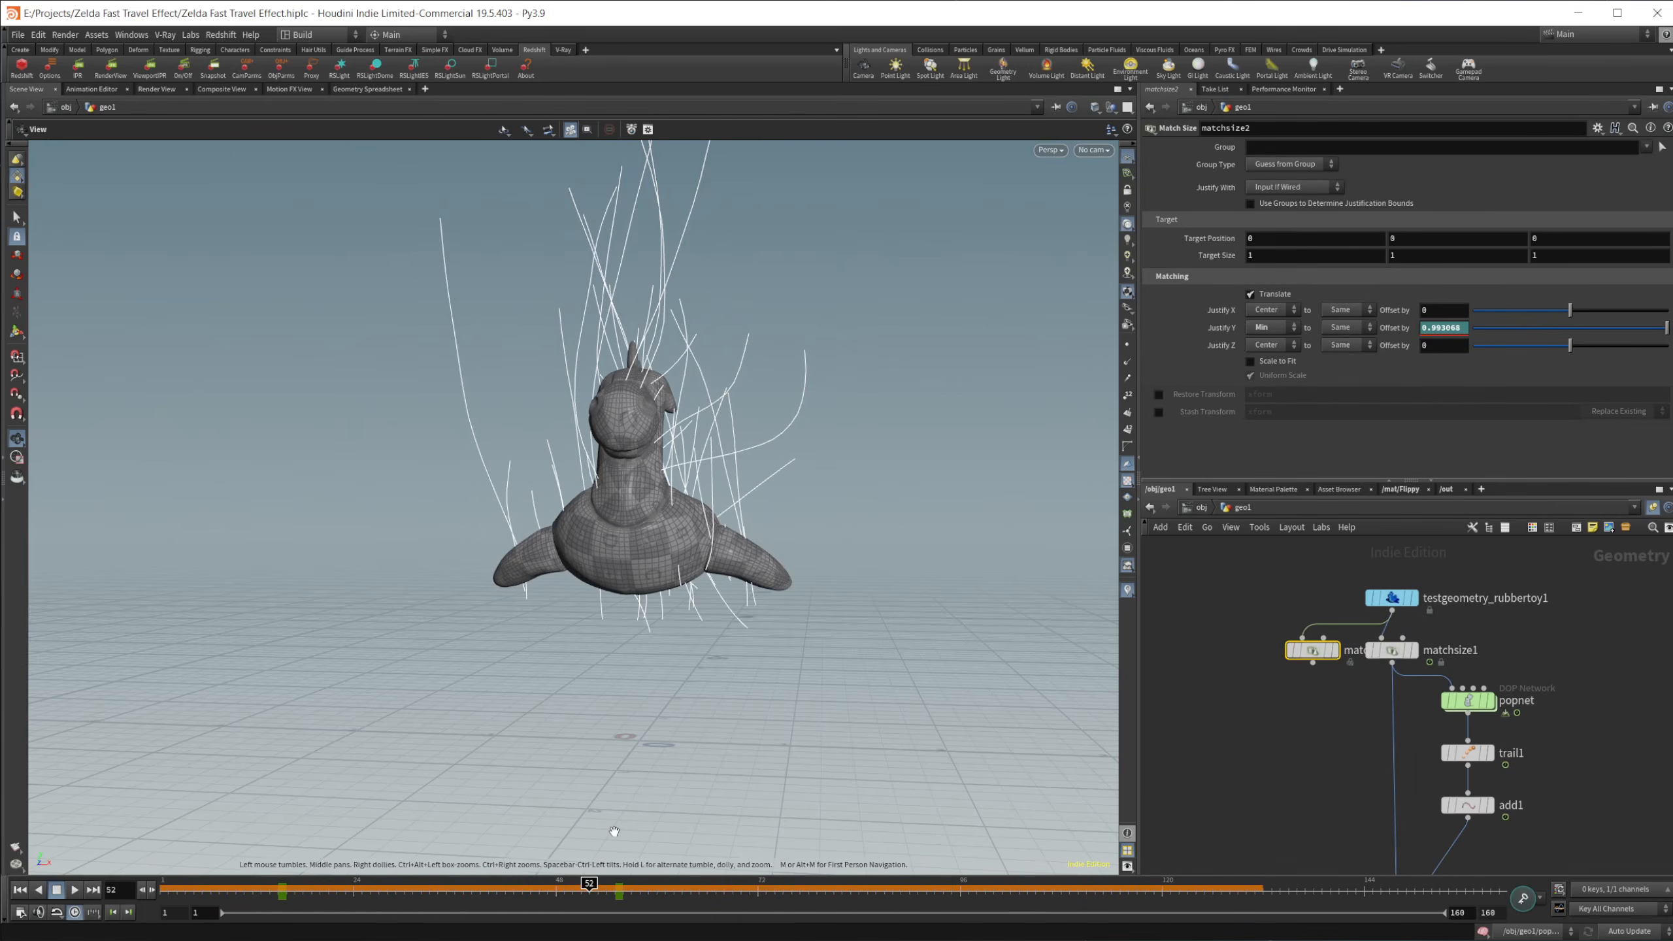
{"action": "left_click_drag", "start_coordinate": [1667, 329], "coordinate": [1672, 330]}
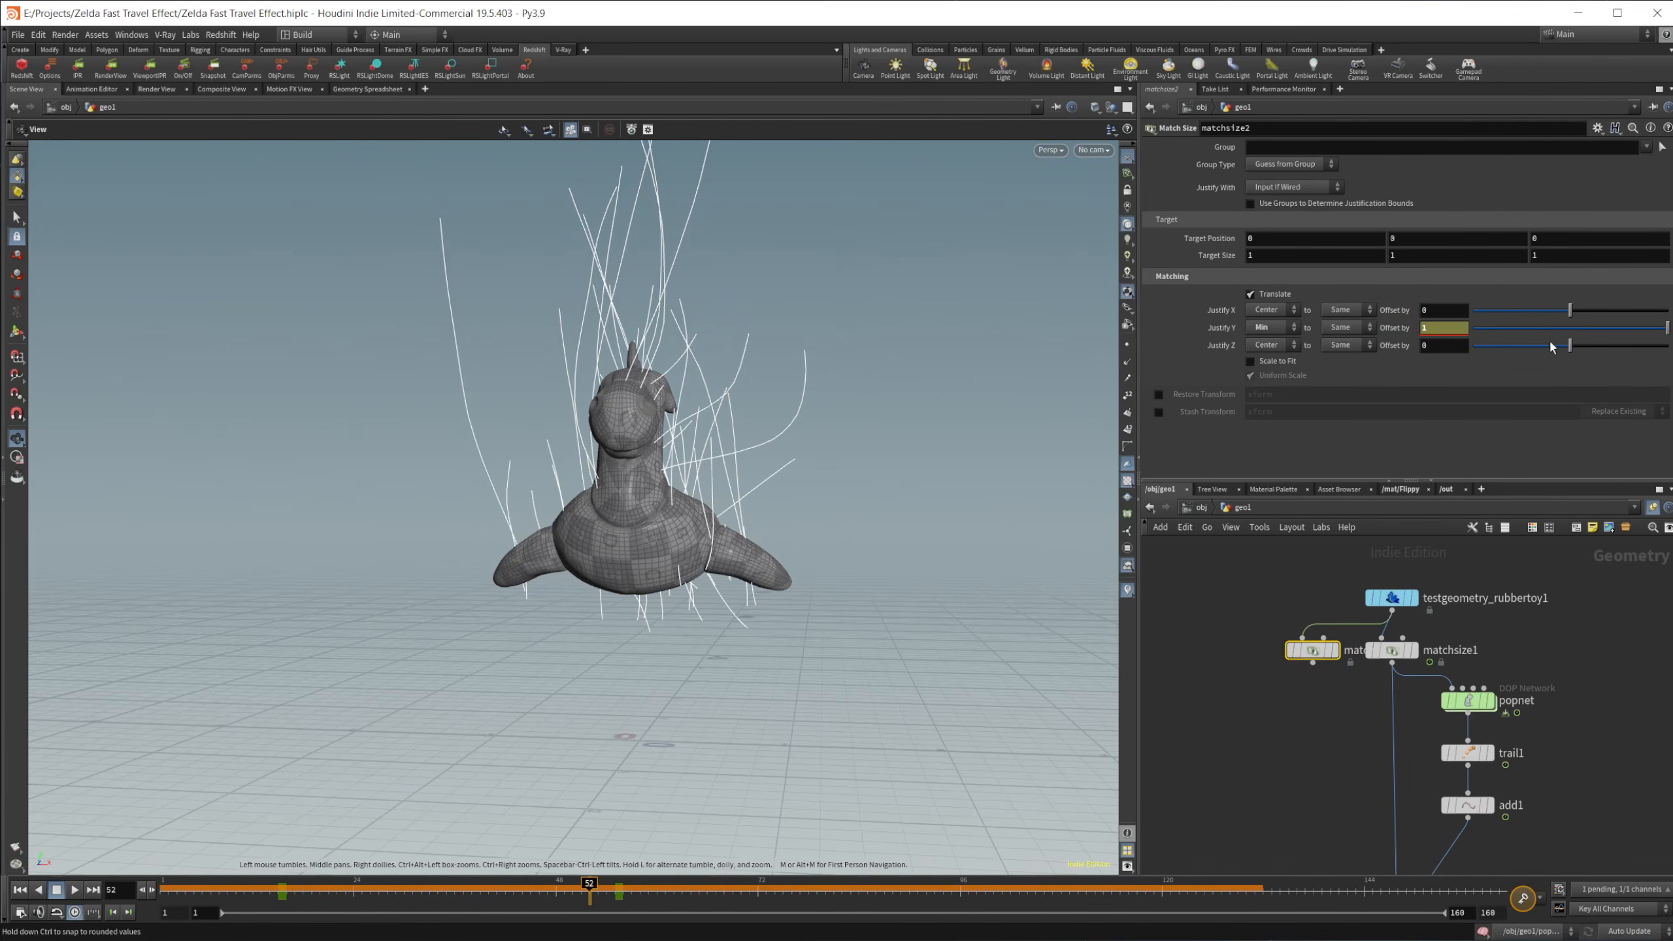
{"action": "right_click", "coordinate": [1403, 334]}
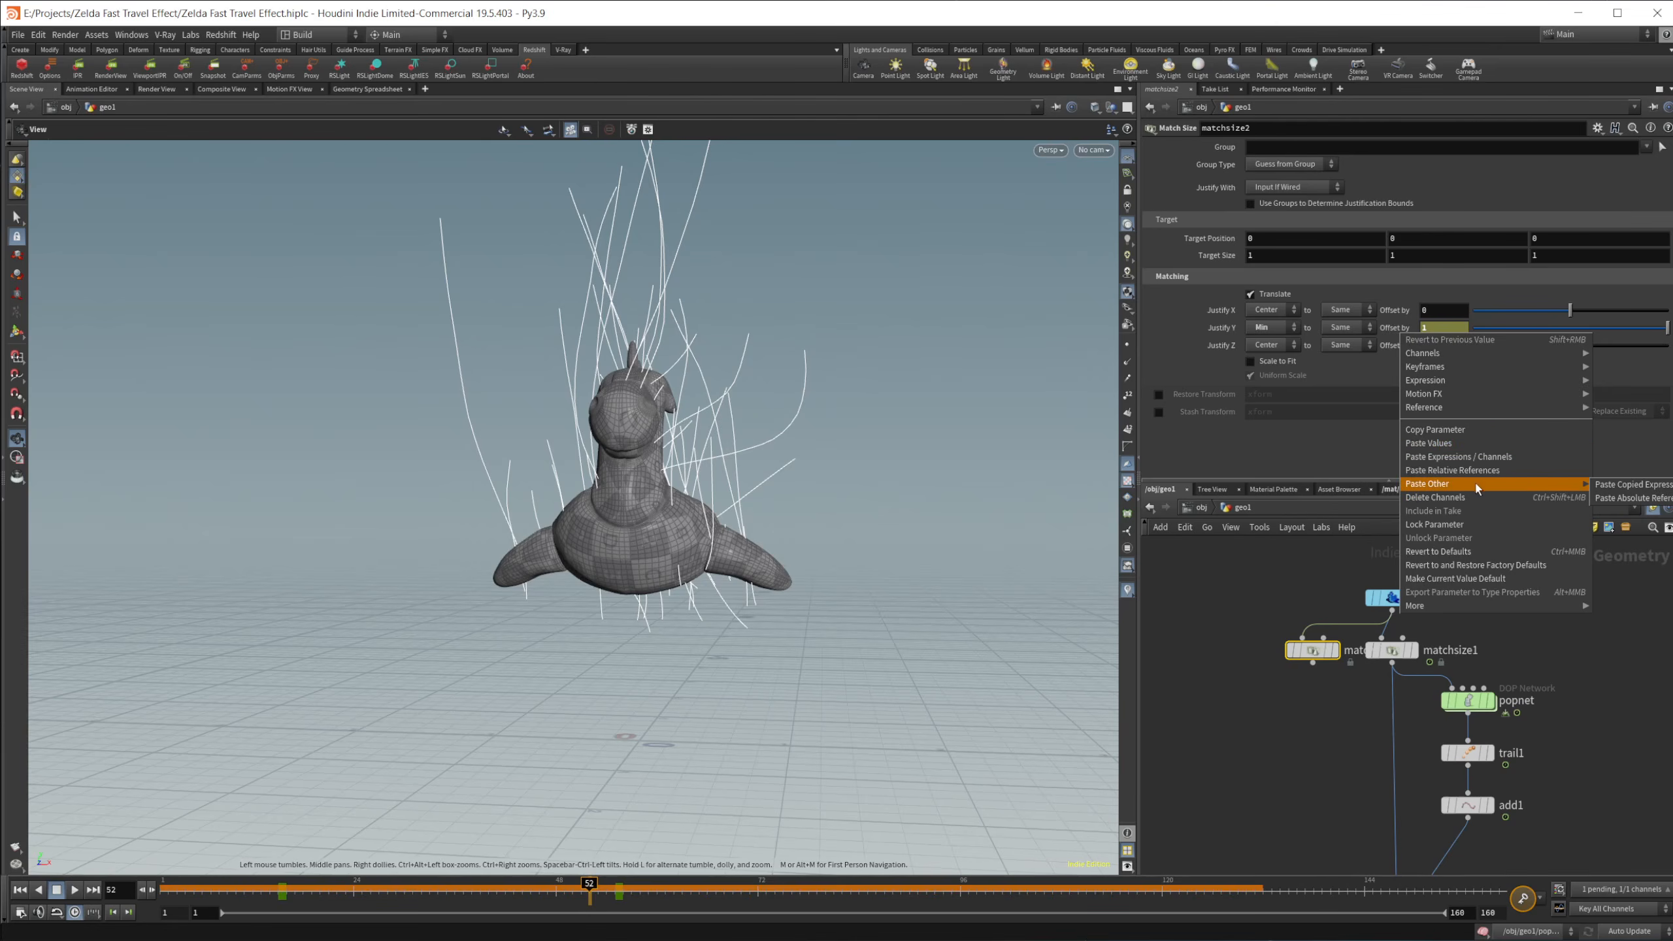
{"action": "left_click", "coordinate": [1502, 498]}
Step: Place a Modify Normals node below the duplicated Match Size node and connect the two
{"action": "middle_click_drag", "start_coordinate": [1268, 743], "coordinate": [1255, 707]}
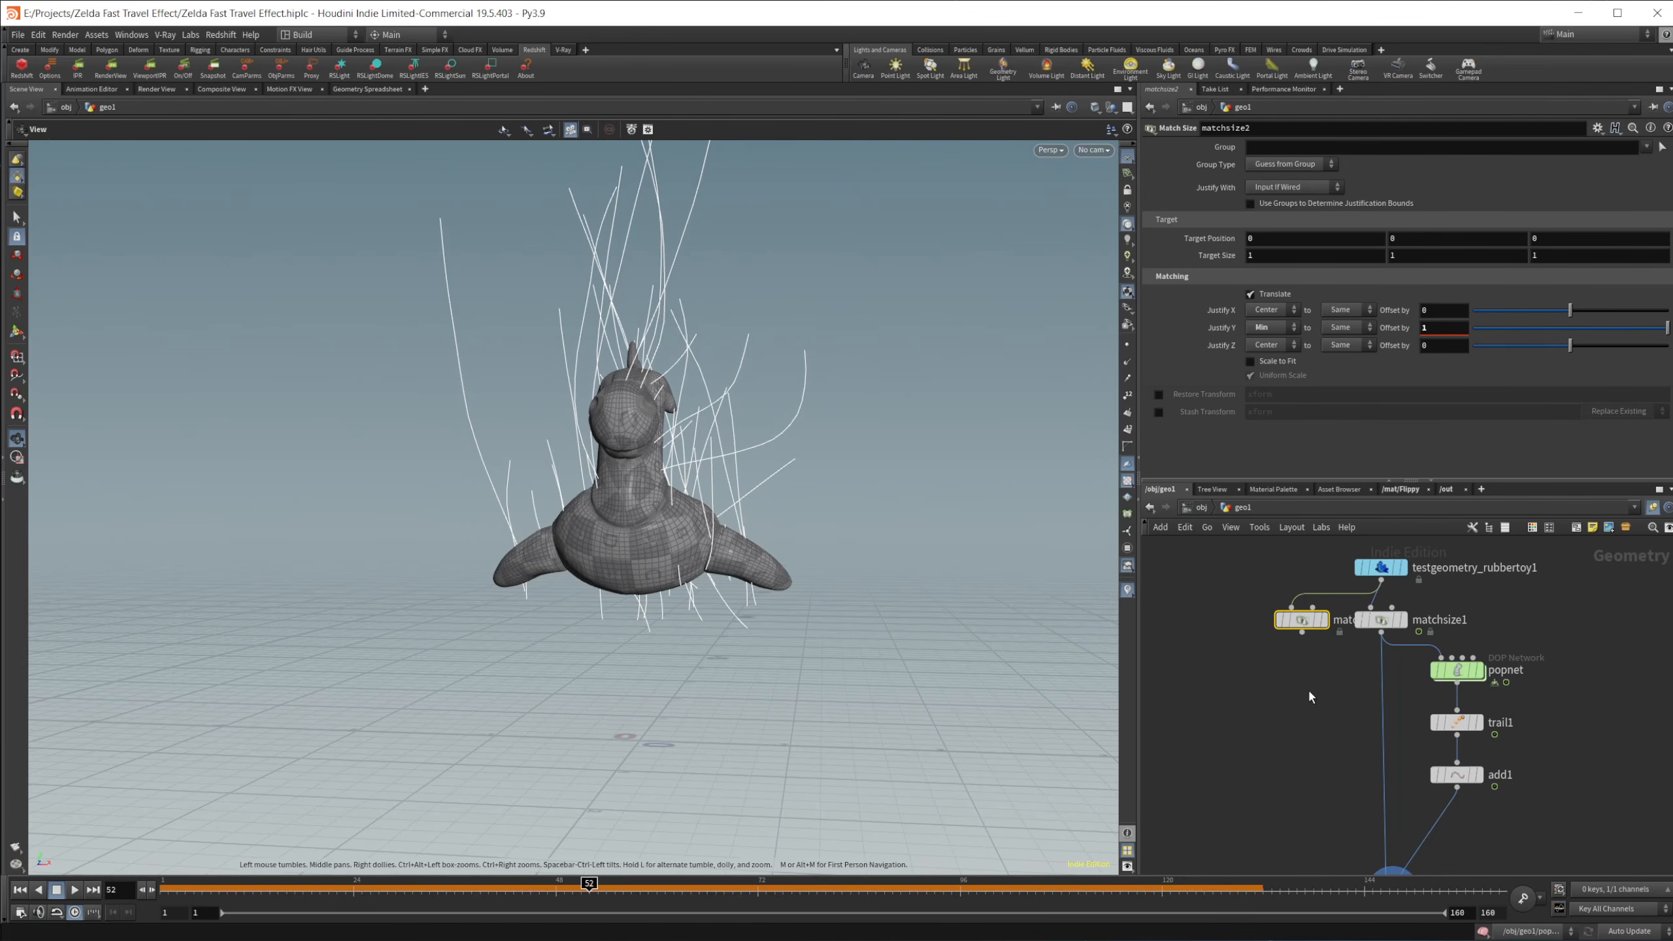
{"action": "key", "text": "Tab"}
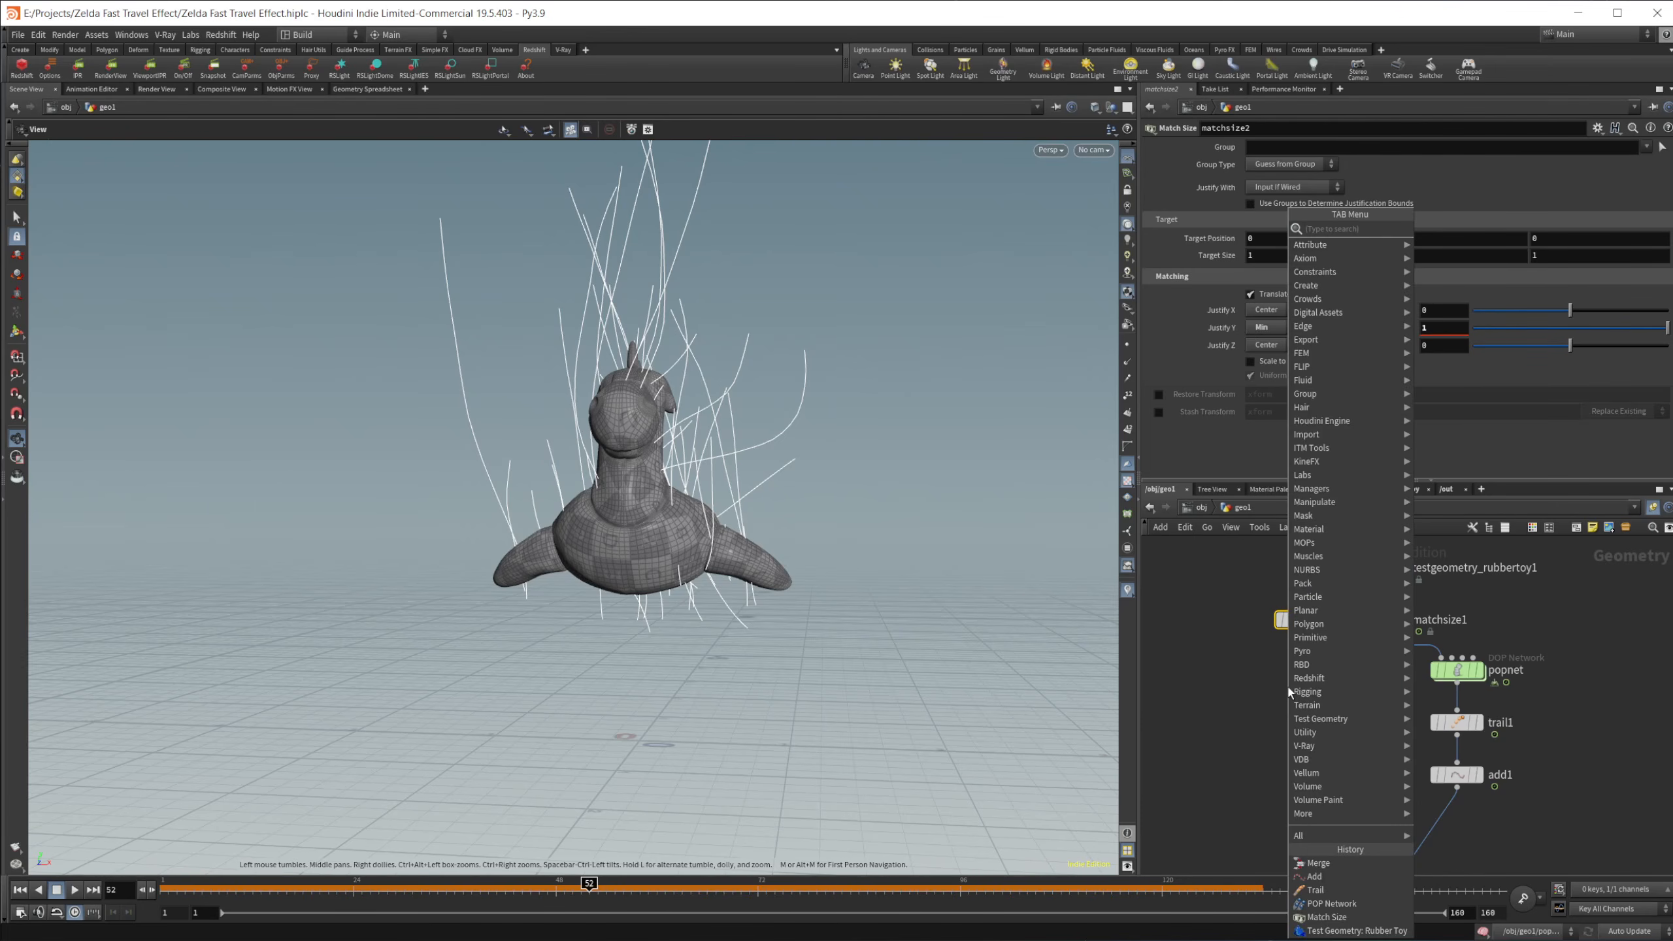
{"action": "type", "text": "noise"}
{"action": "key", "text": "Return"}
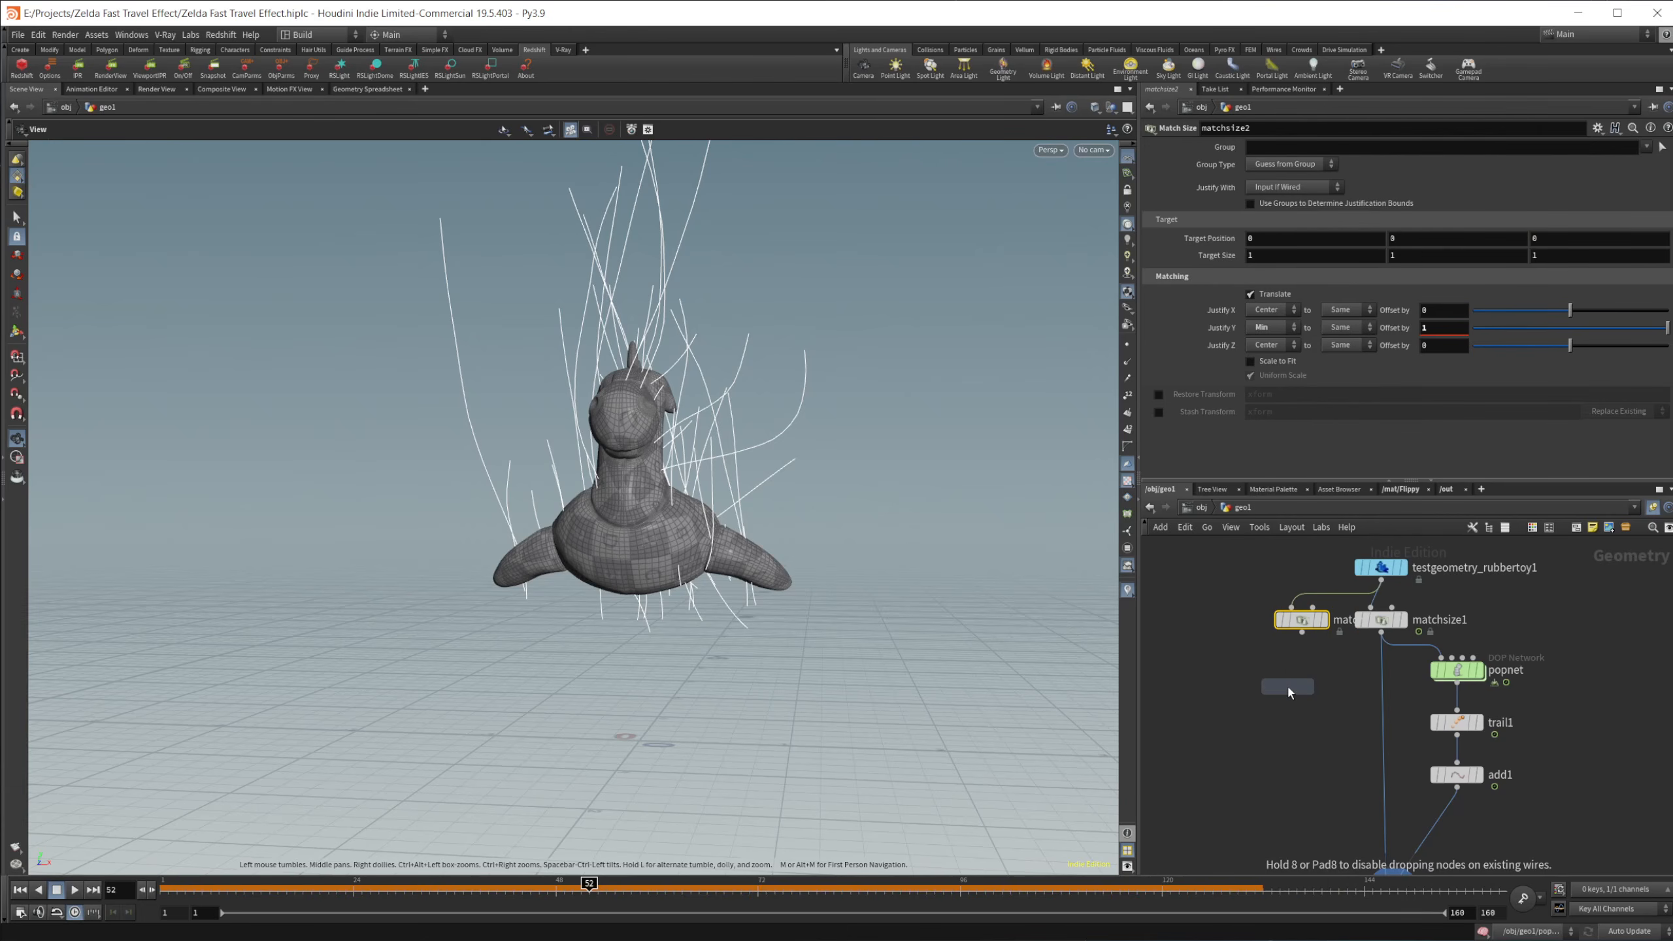
{"action": "left_click", "coordinate": [1302, 681]}
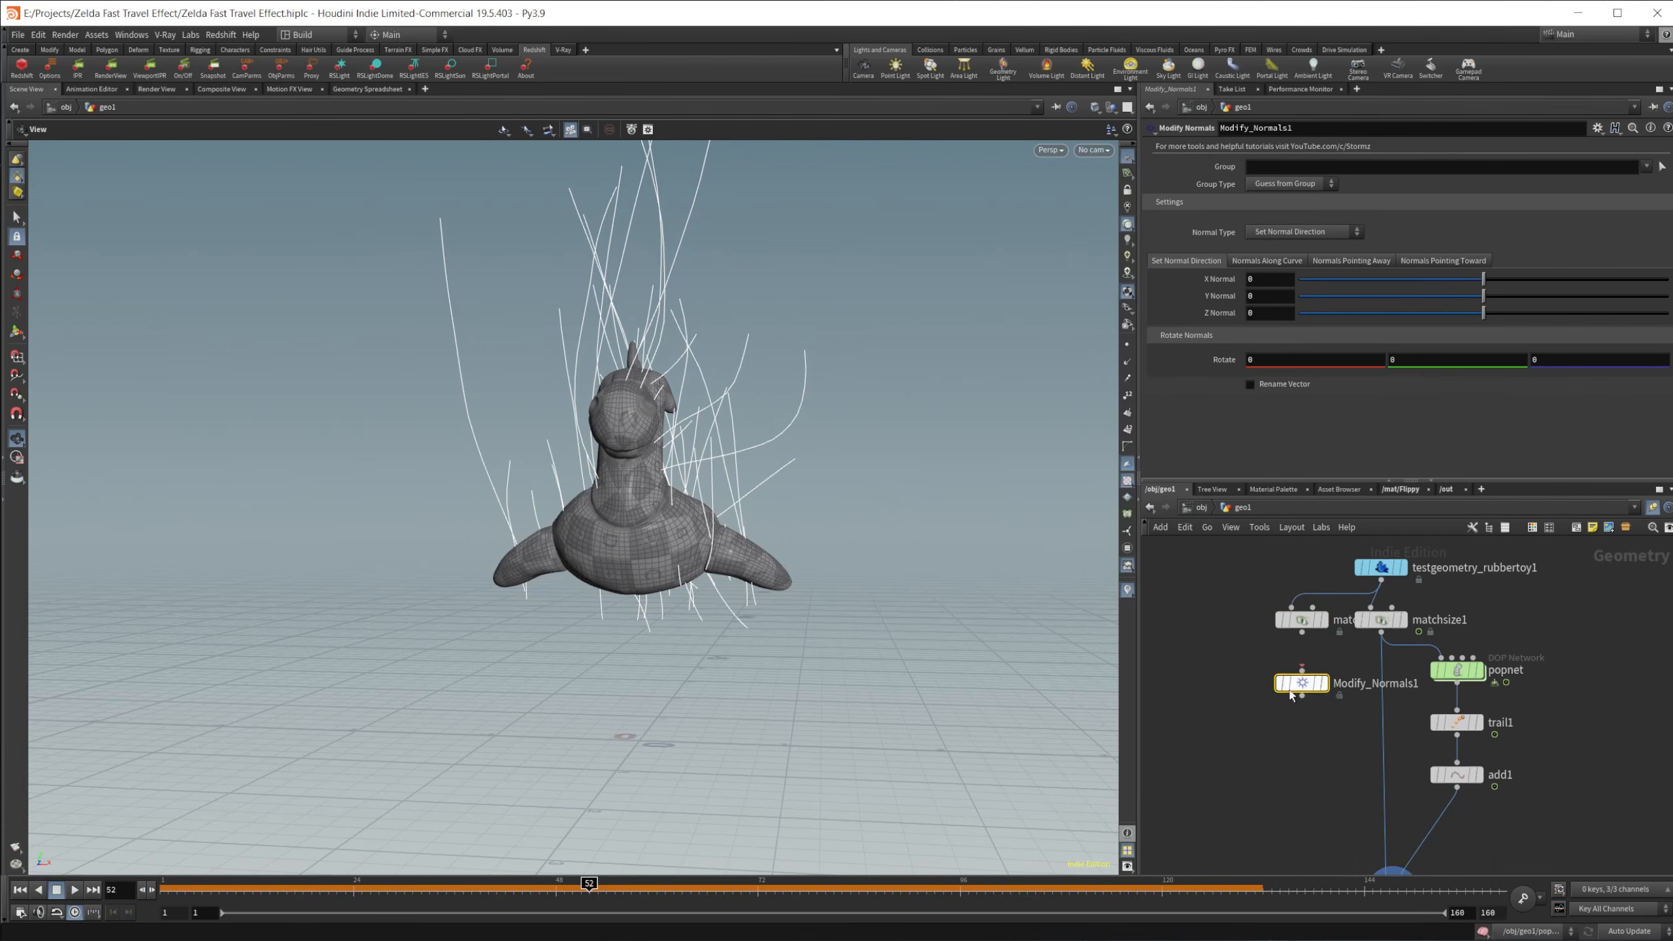
{"action": "left_click_drag", "start_coordinate": [1302, 633], "coordinate": [1303, 669]}
Step: Show point normals, display the Modify Normals result and set its Y Normal to -1
{"action": "left_click", "coordinate": [1127, 373]}
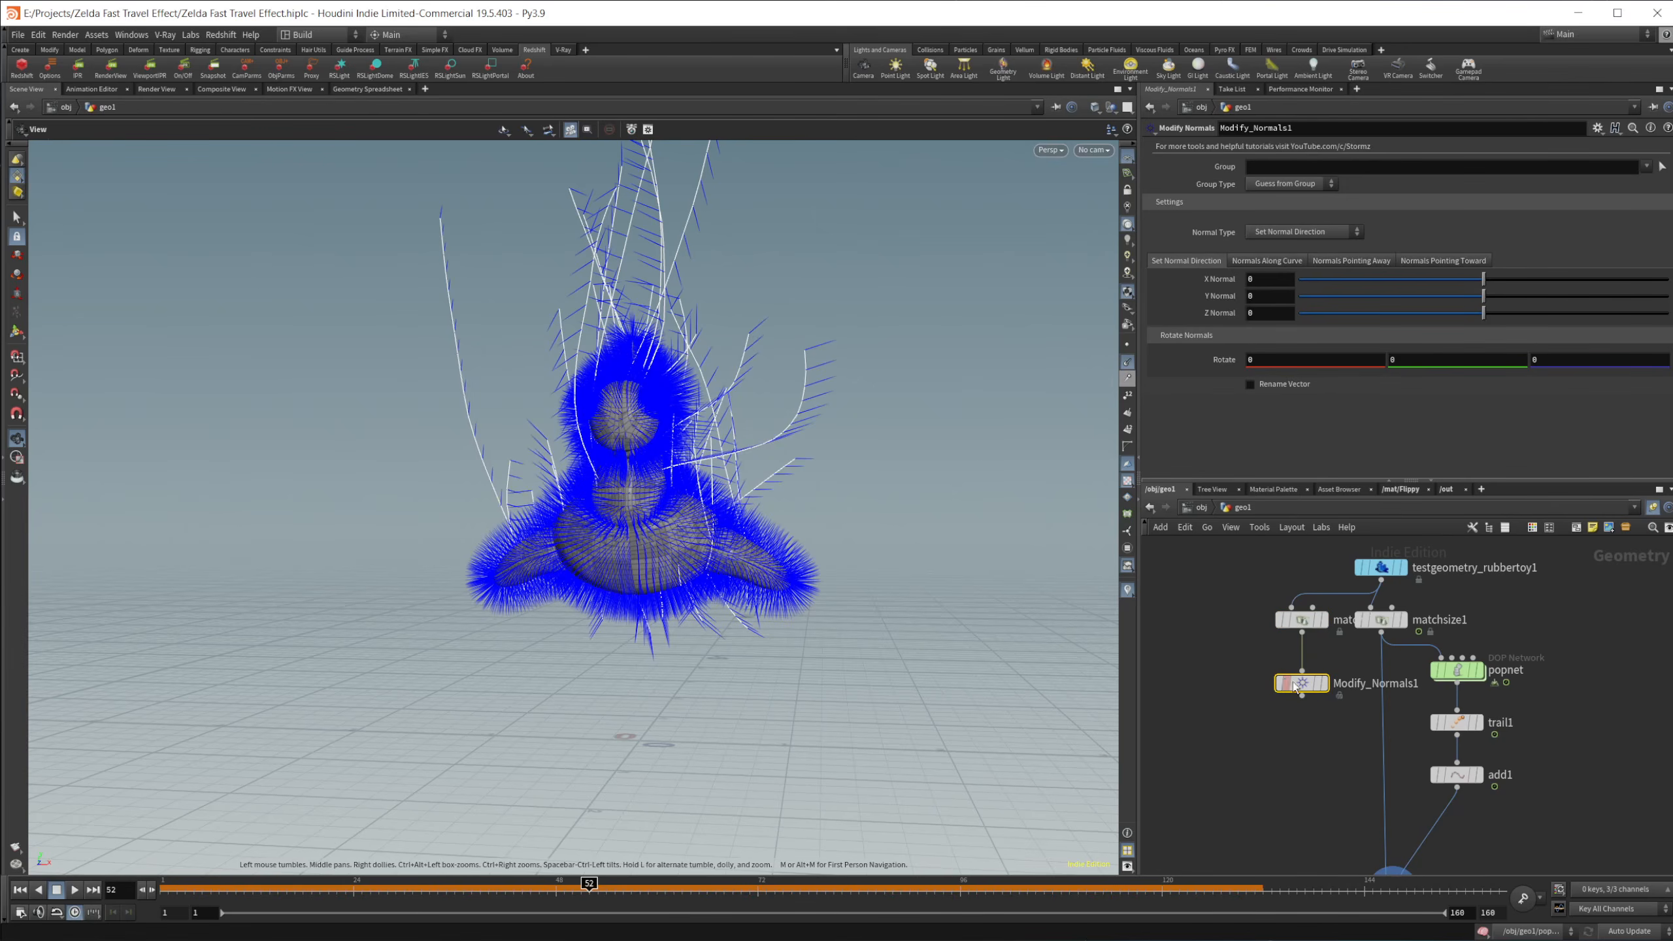
{"action": "left_click", "coordinate": [1324, 685]}
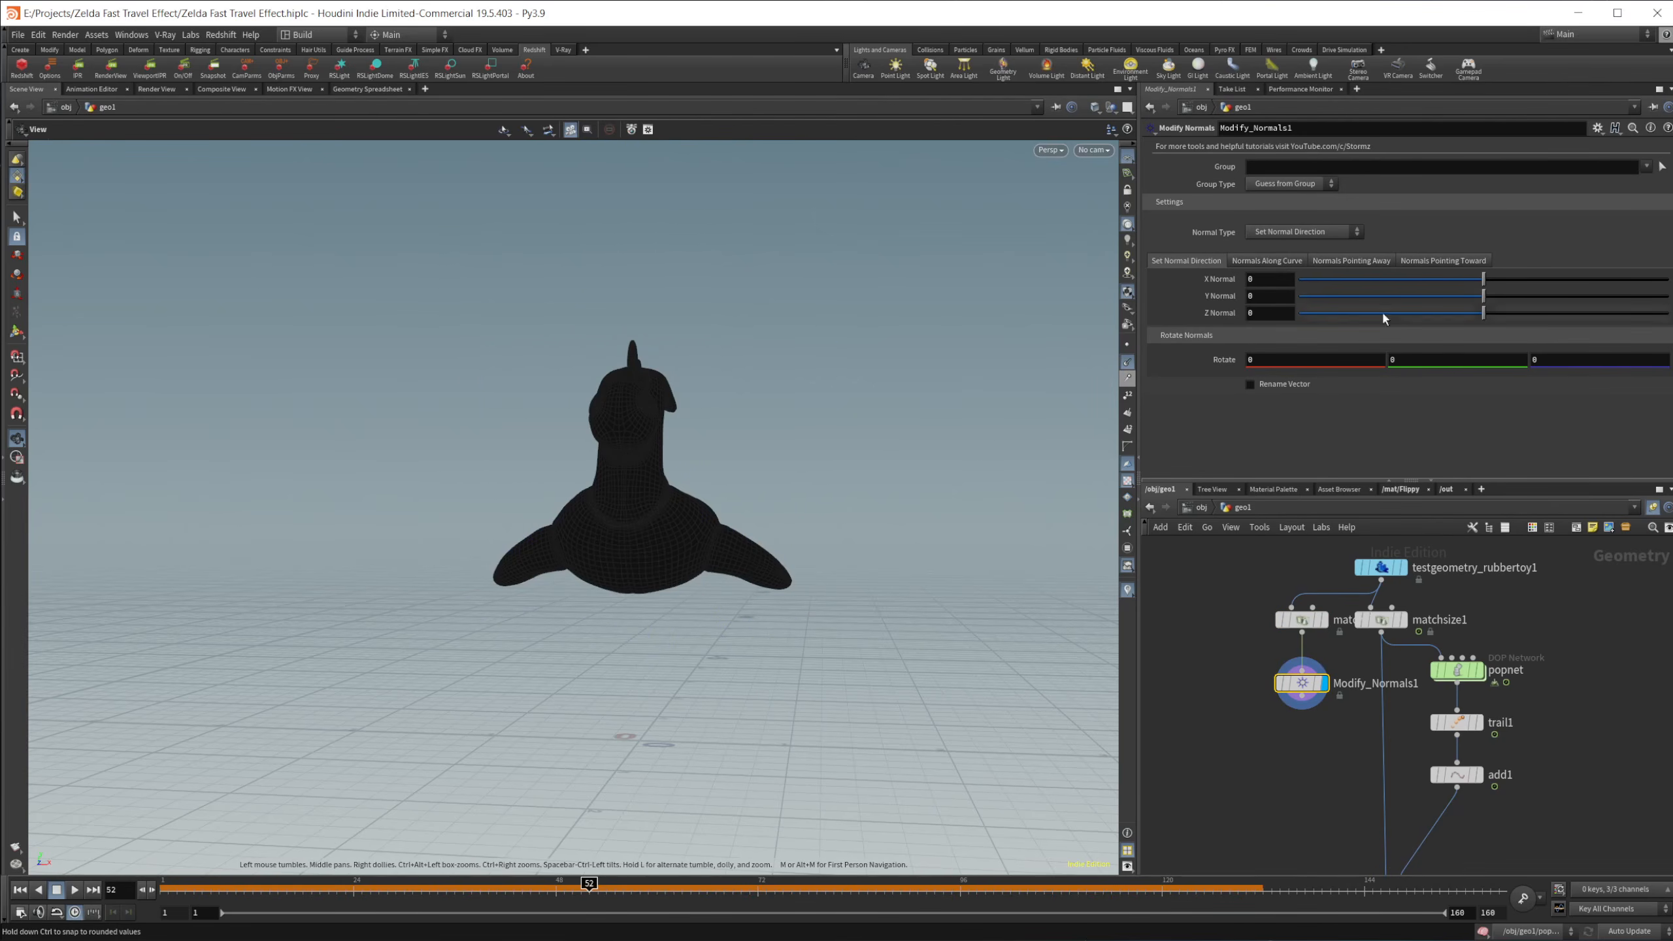
{"action": "left_click_drag", "start_coordinate": [1428, 297], "coordinate": [1288, 298]}
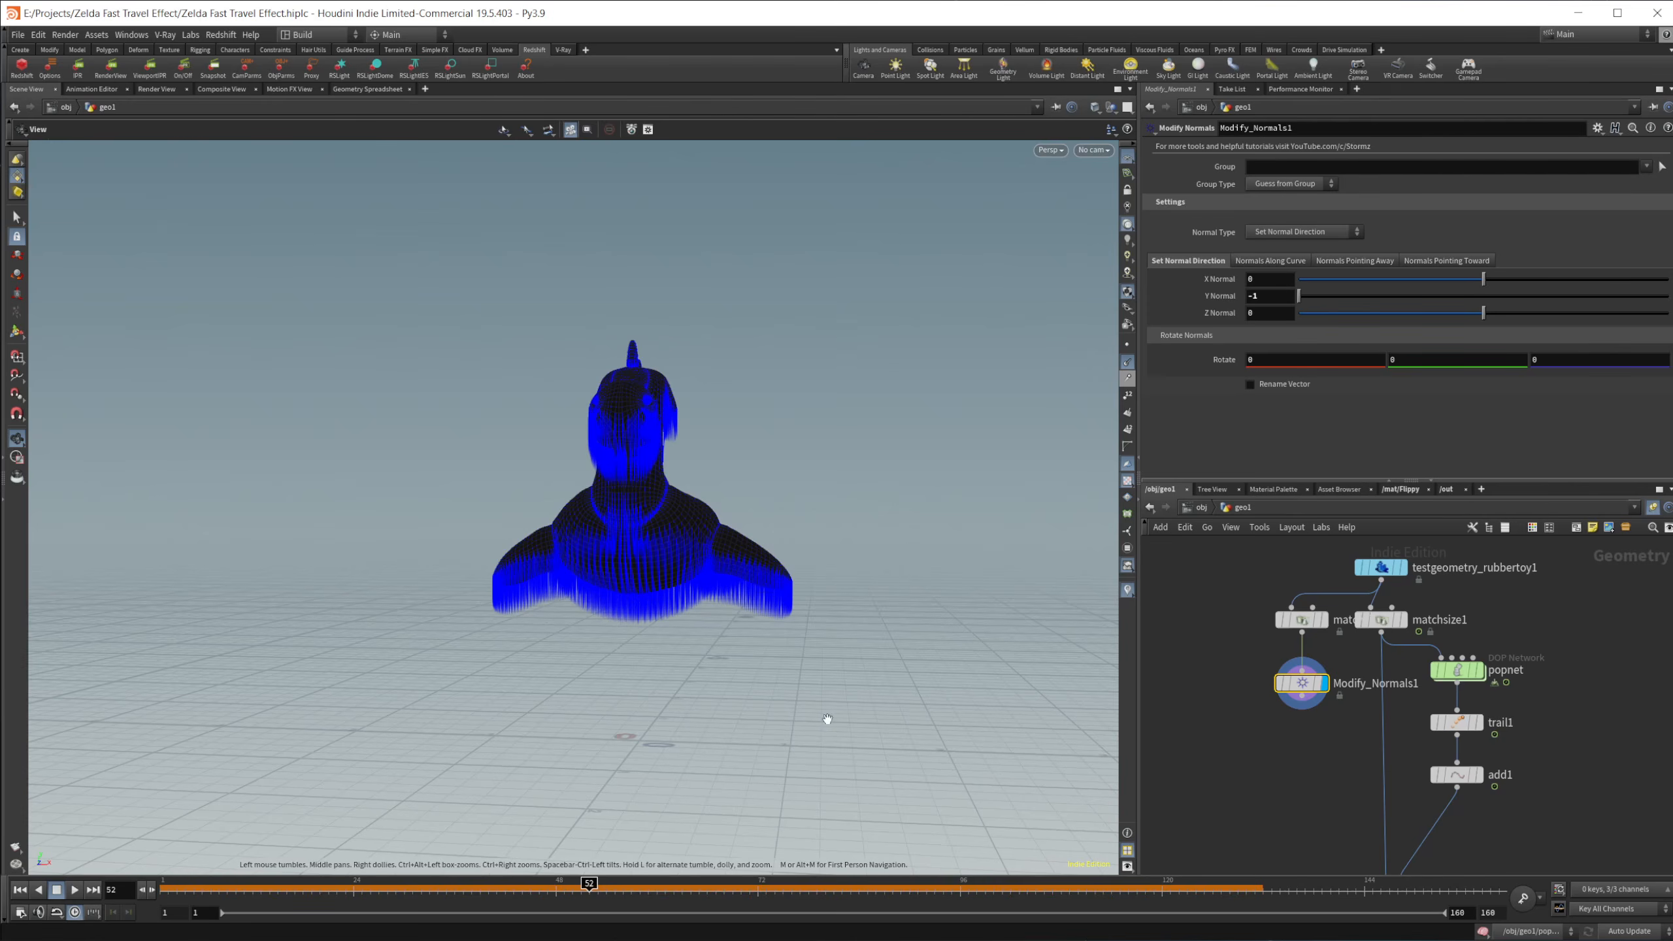
{"action": "left_click_drag", "start_coordinate": [1006, 690], "coordinate": [1014, 725]}
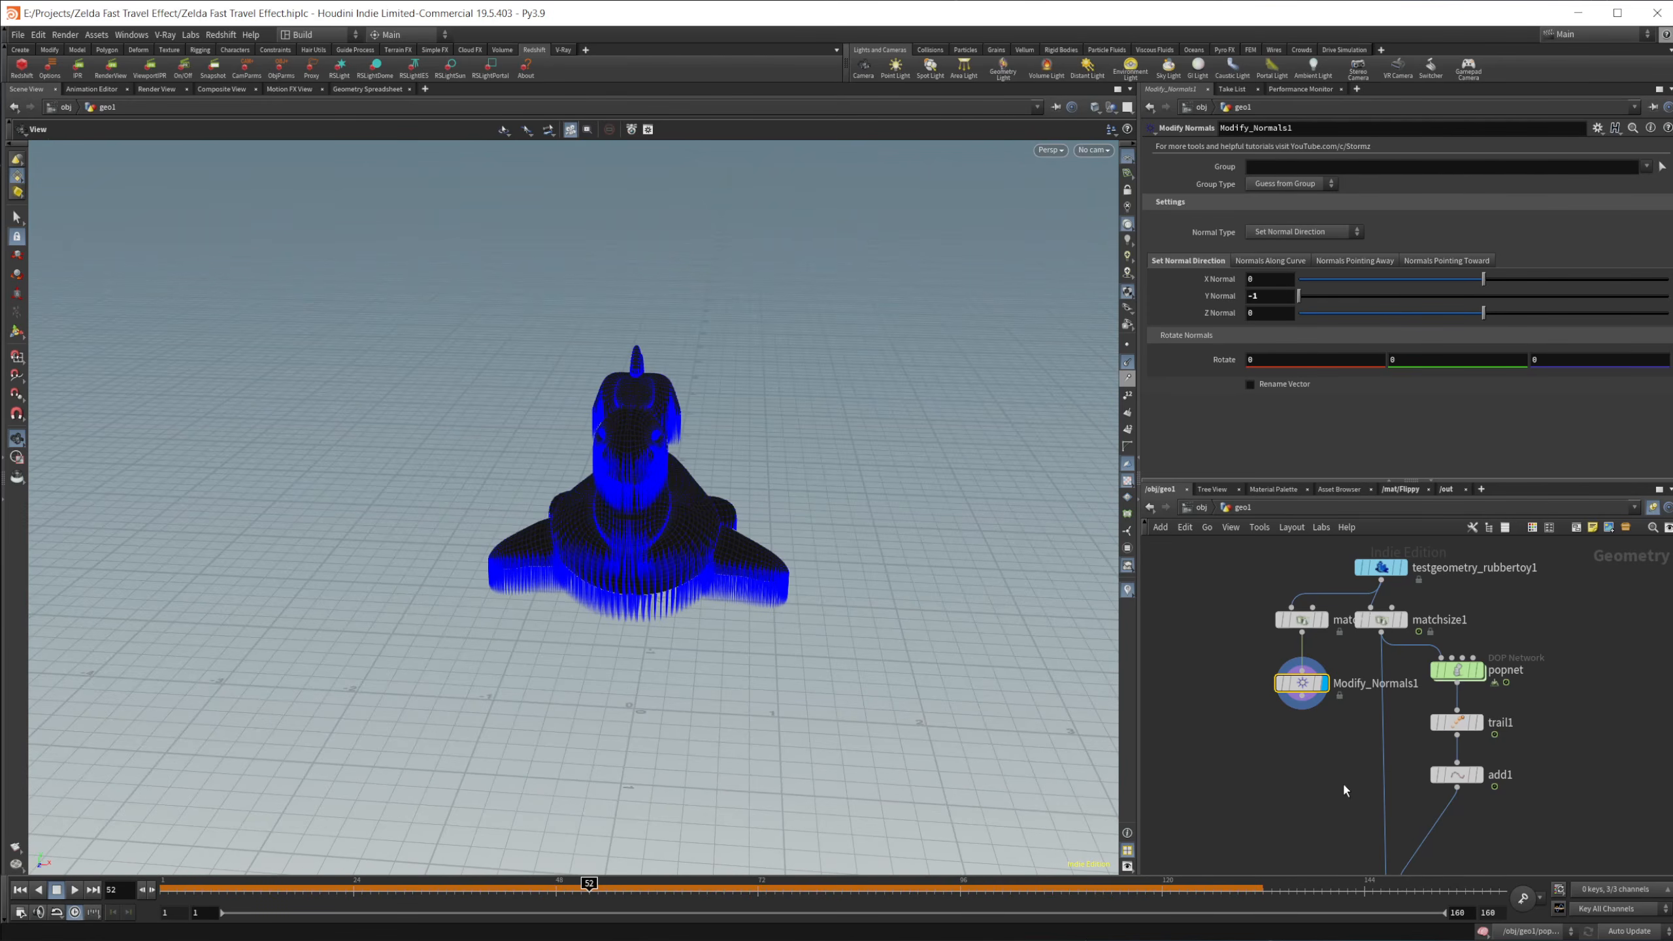
Step: Place a Grid node beside Modify_Normals1 in the network
{"action": "middle_click_drag", "start_coordinate": [1314, 742], "coordinate": [1326, 700]}
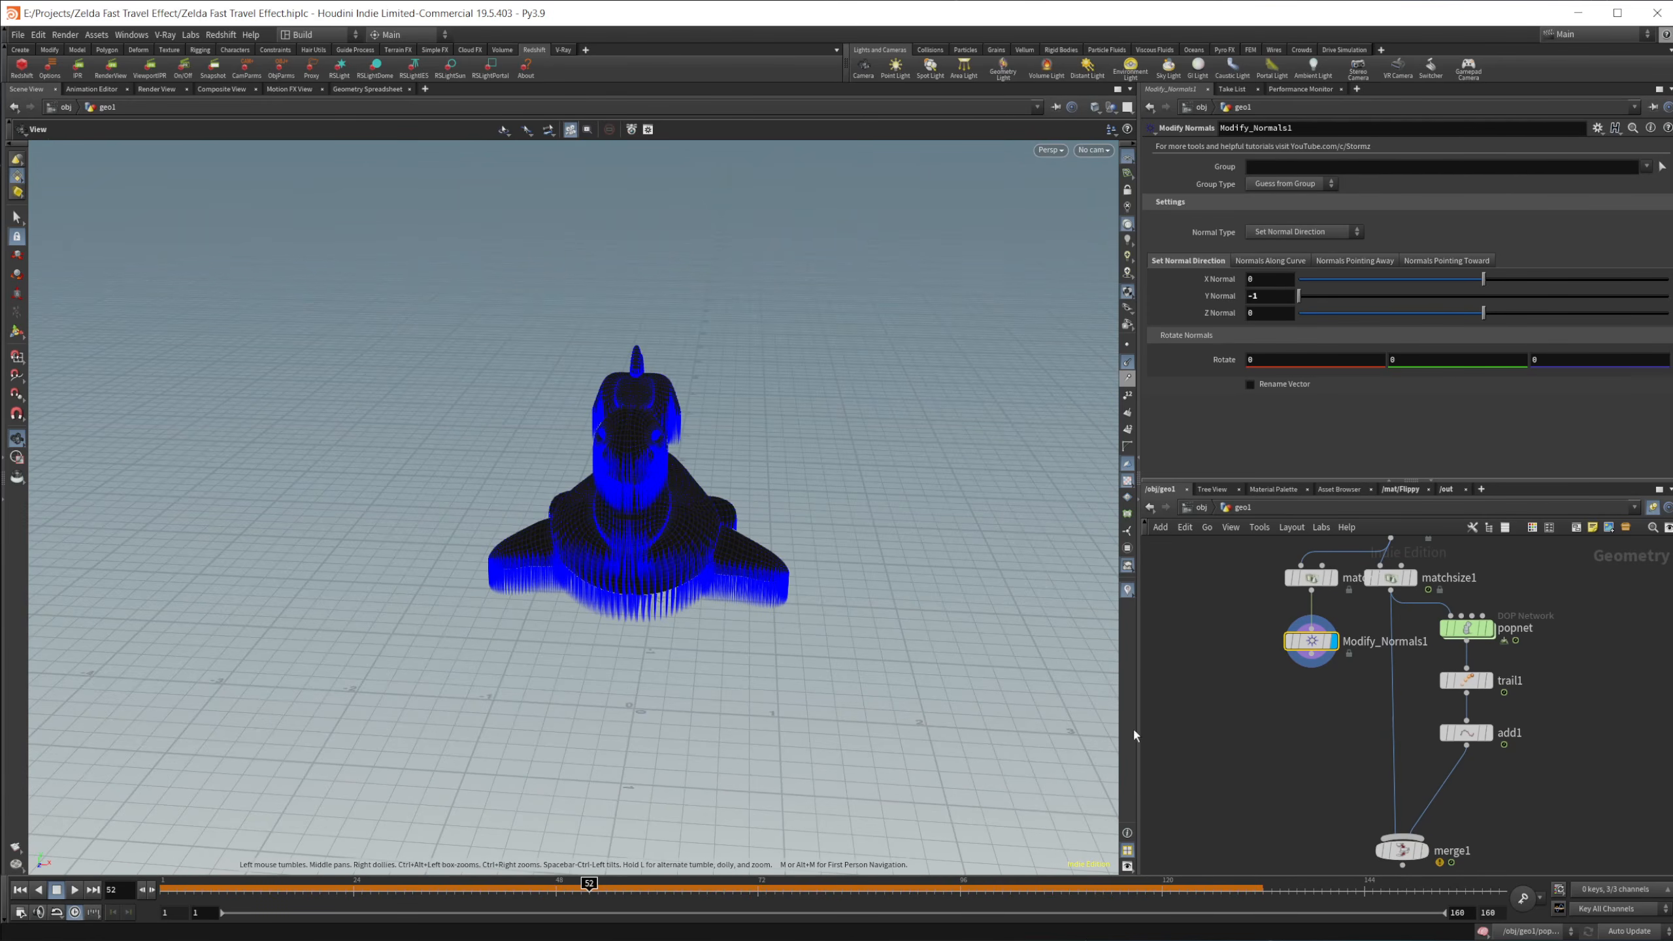
{"action": "key", "text": "Tab"}
{"action": "type", "text": "grid"}
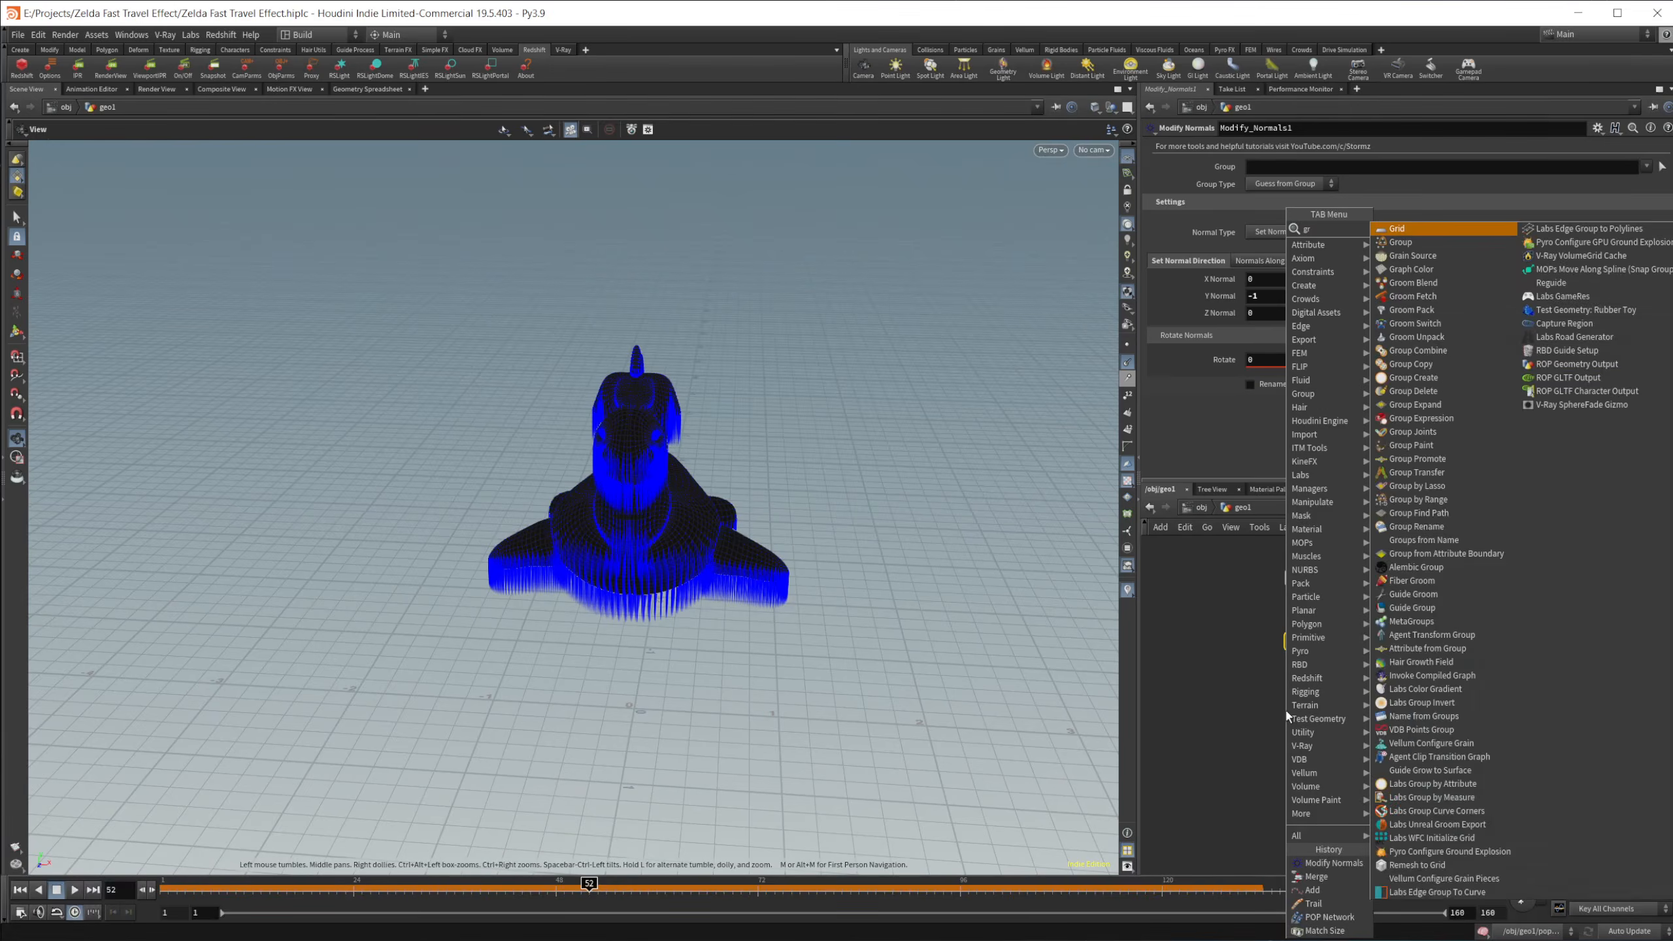
{"action": "key", "text": "Return"}
{"action": "left_click", "coordinate": [1207, 653]}
Step: Add a Ray node fed by Modify_Normals1 and grid1, display its projected result and hide the point normals
{"action": "key", "text": "Tab"}
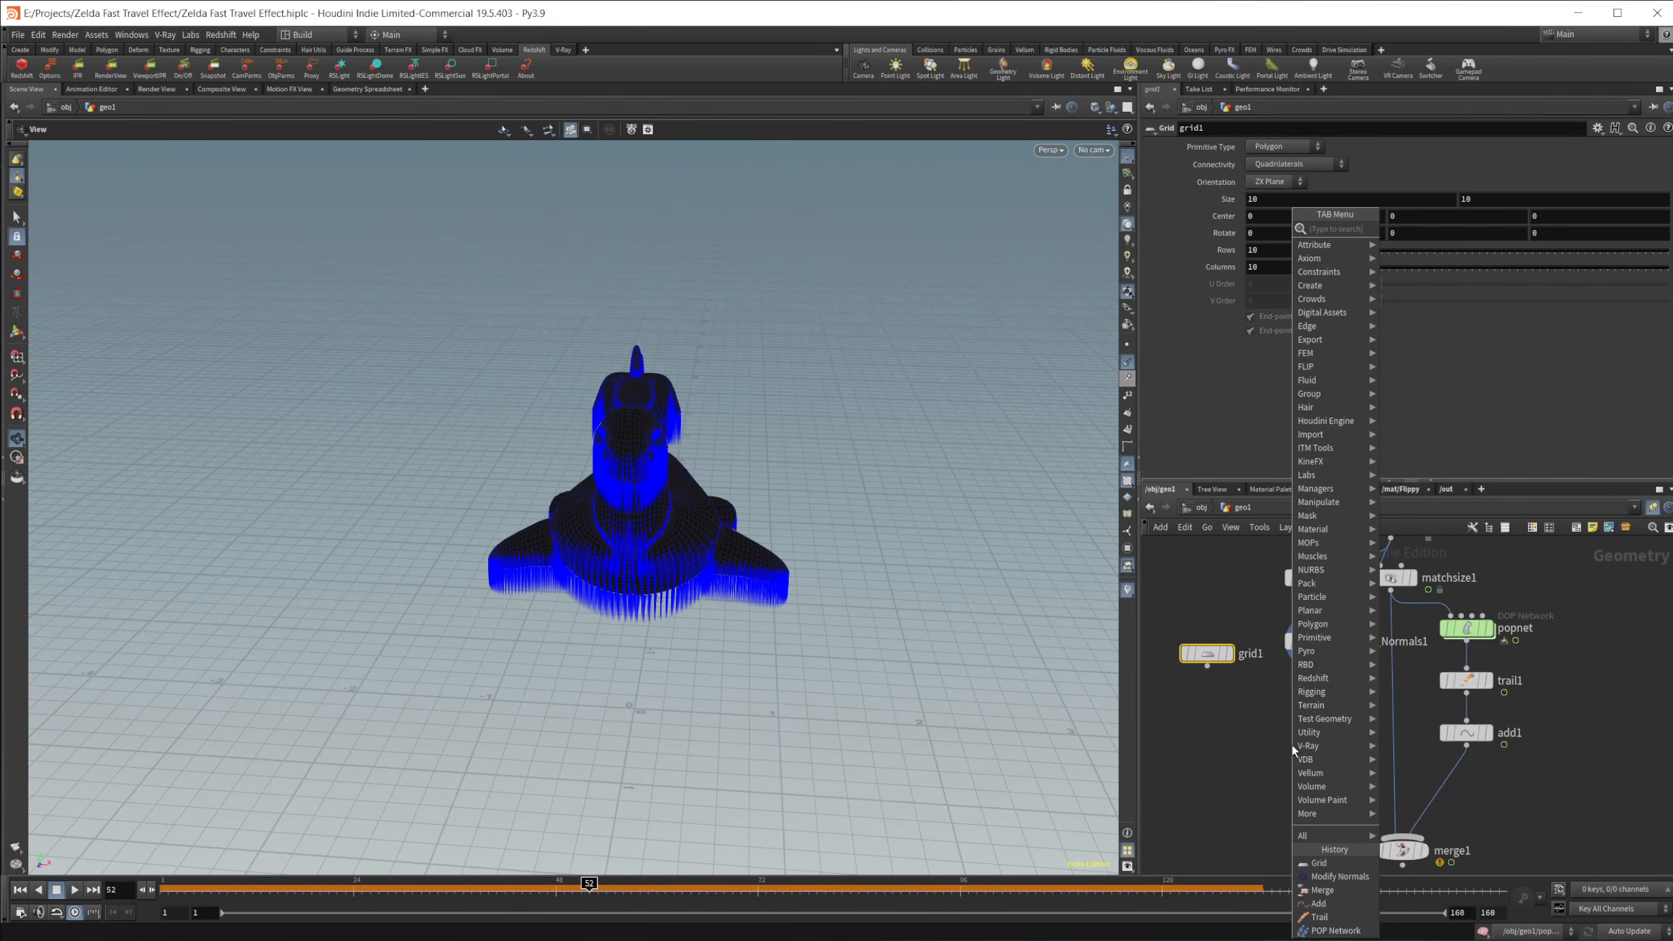
{"action": "type", "text": "ray"}
{"action": "key", "text": "Return"}
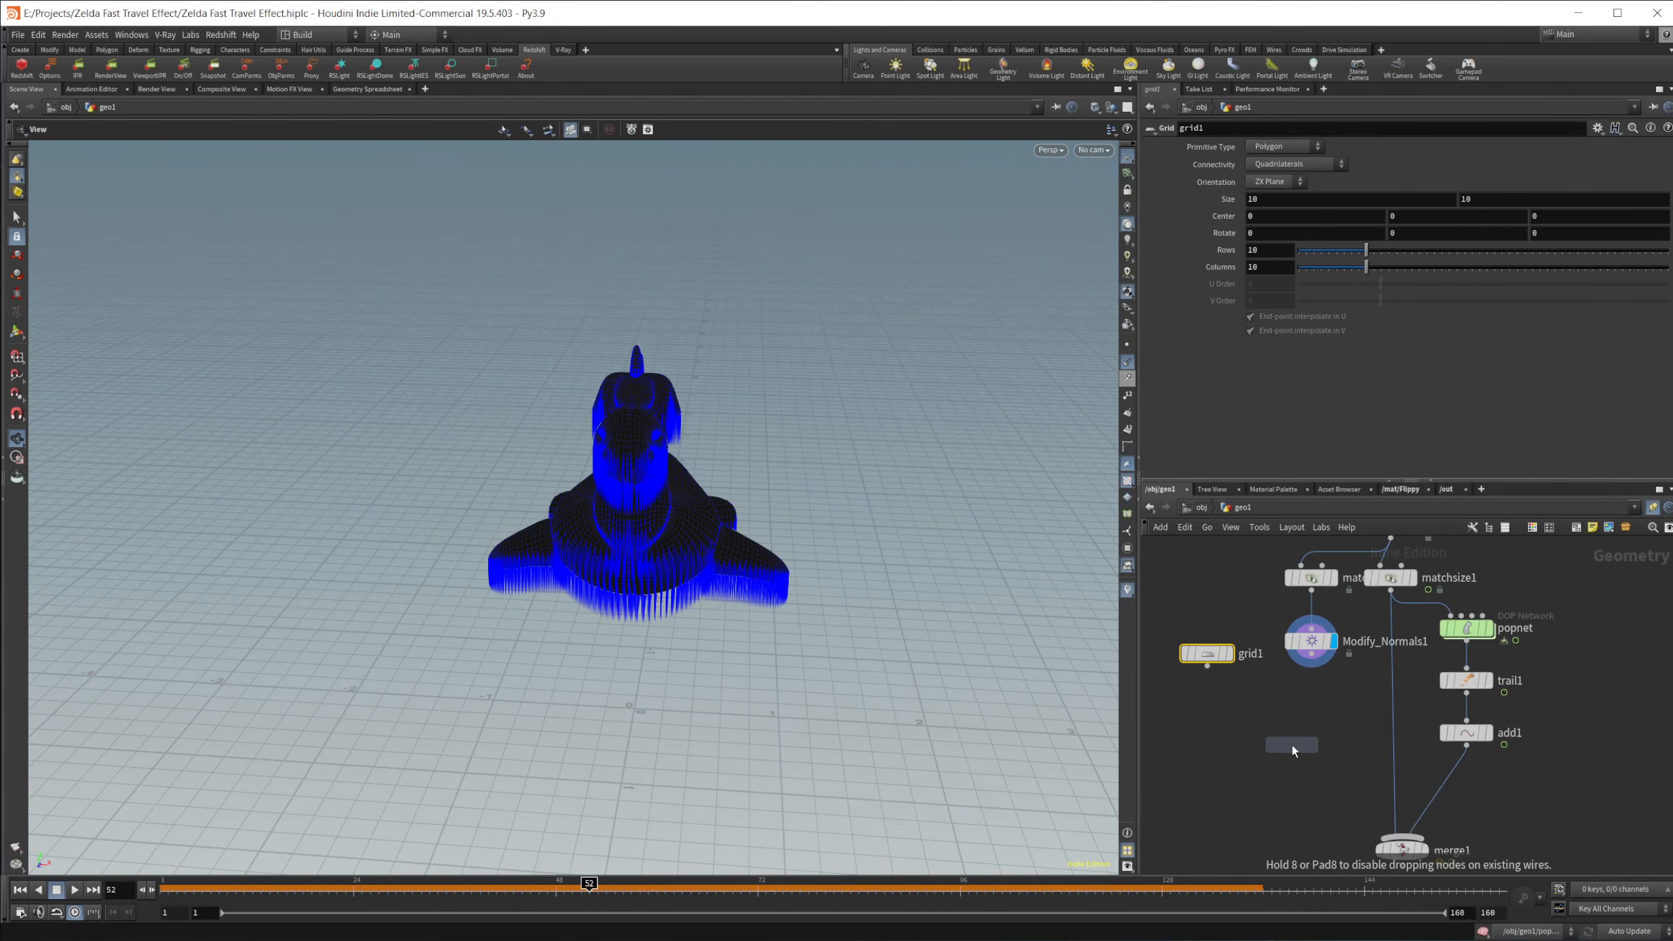
{"action": "left_click", "coordinate": [1289, 730]}
{"action": "left_click_drag", "start_coordinate": [1207, 667], "coordinate": [1280, 715]}
{"action": "left_click_drag", "start_coordinate": [1289, 732], "coordinate": [1311, 732]}
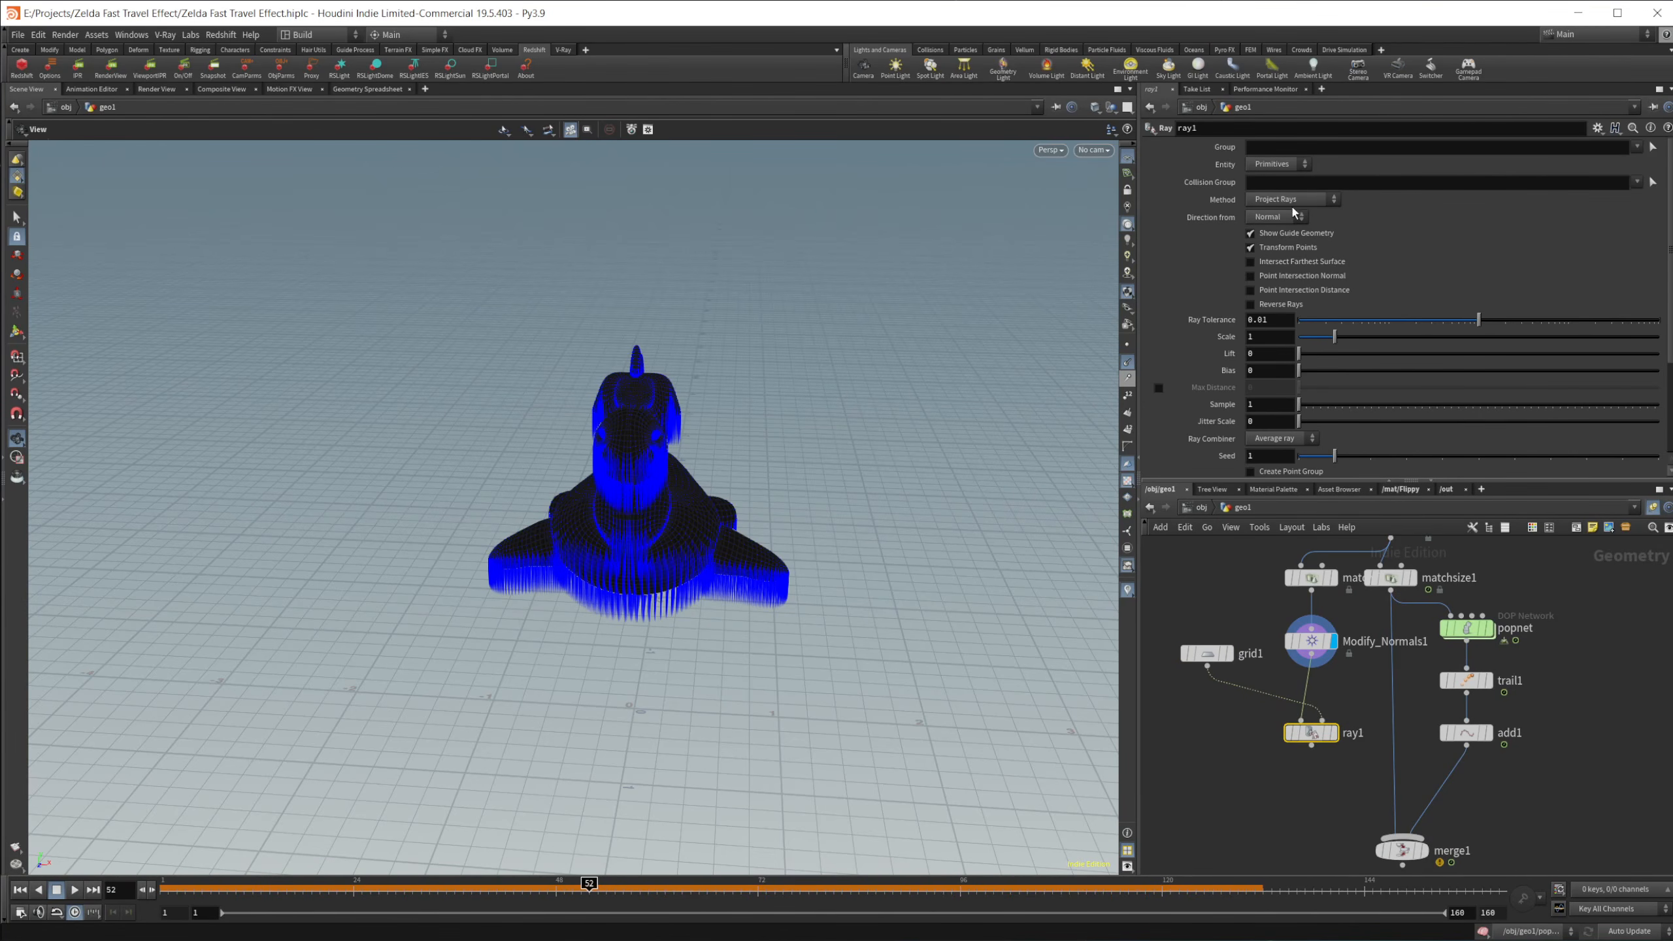
{"action": "left_click", "coordinate": [1333, 732]}
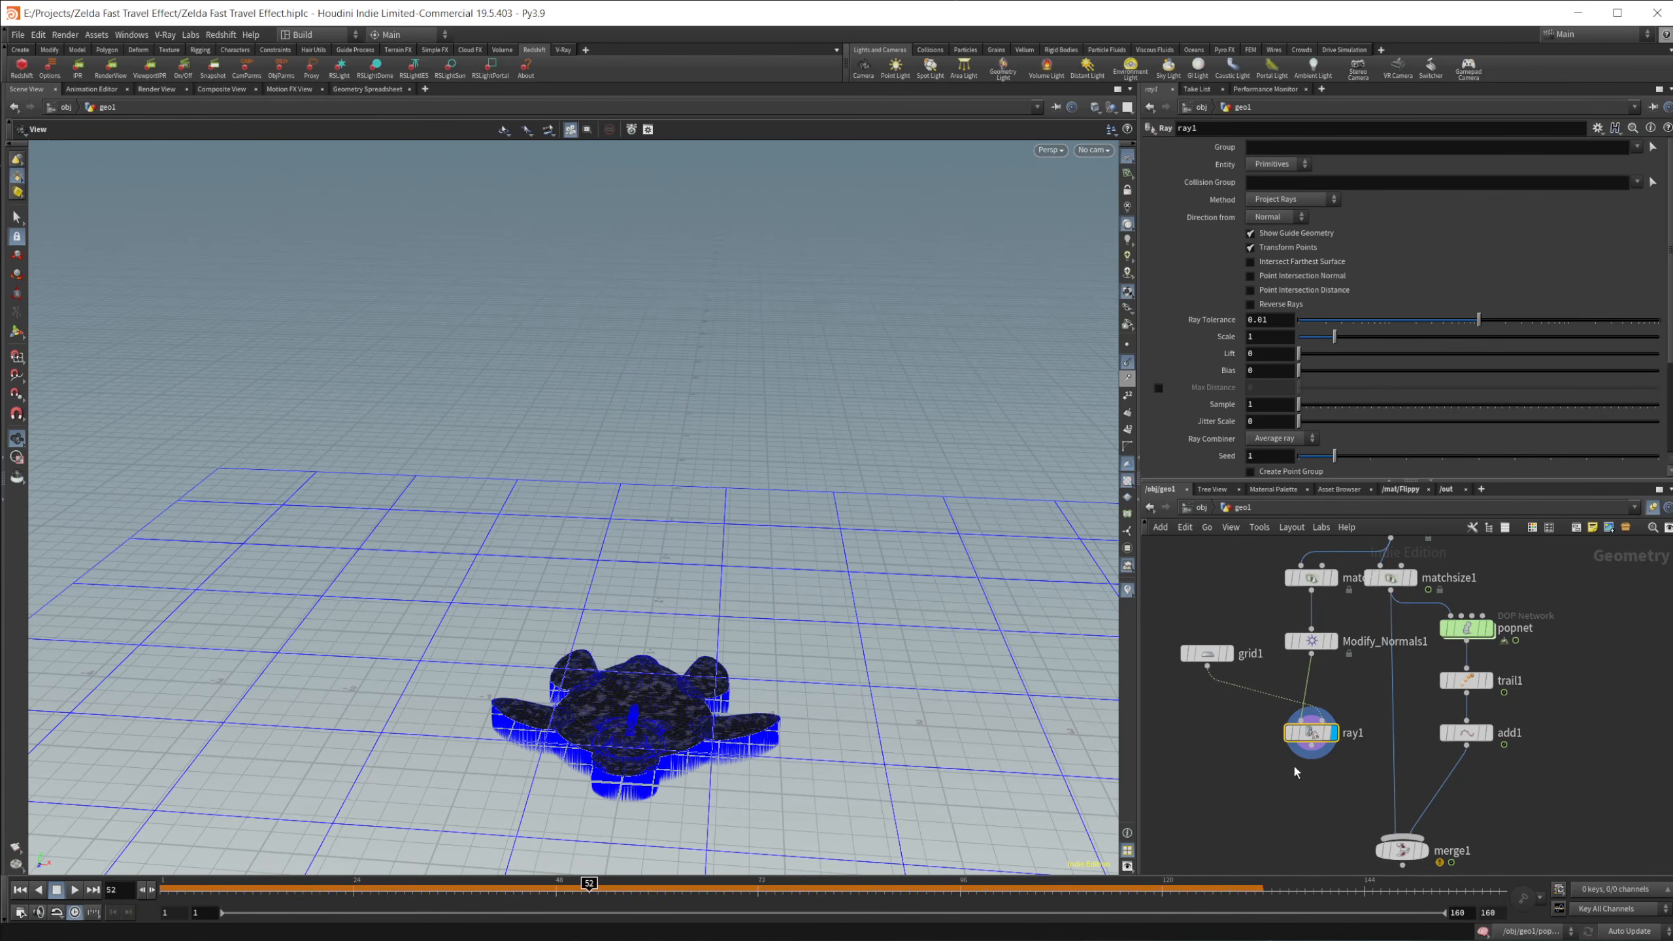
{"action": "middle_click_drag", "start_coordinate": [1180, 782], "coordinate": [1185, 668]}
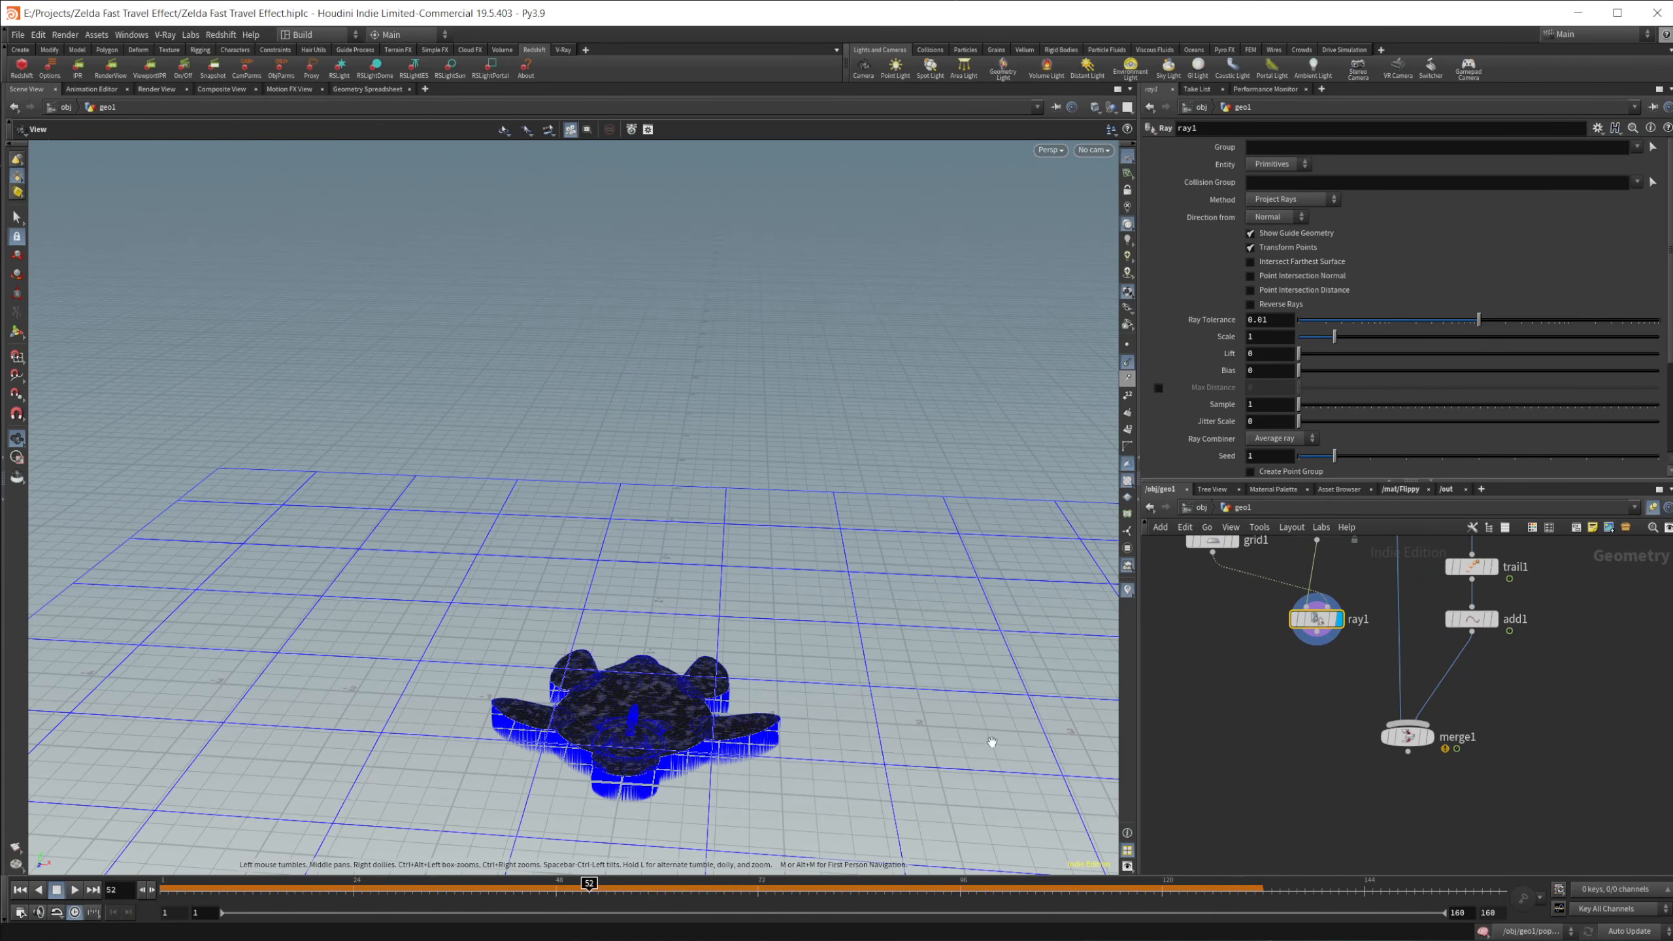
{"action": "left_click_drag", "start_coordinate": [858, 624], "coordinate": [703, 697]}
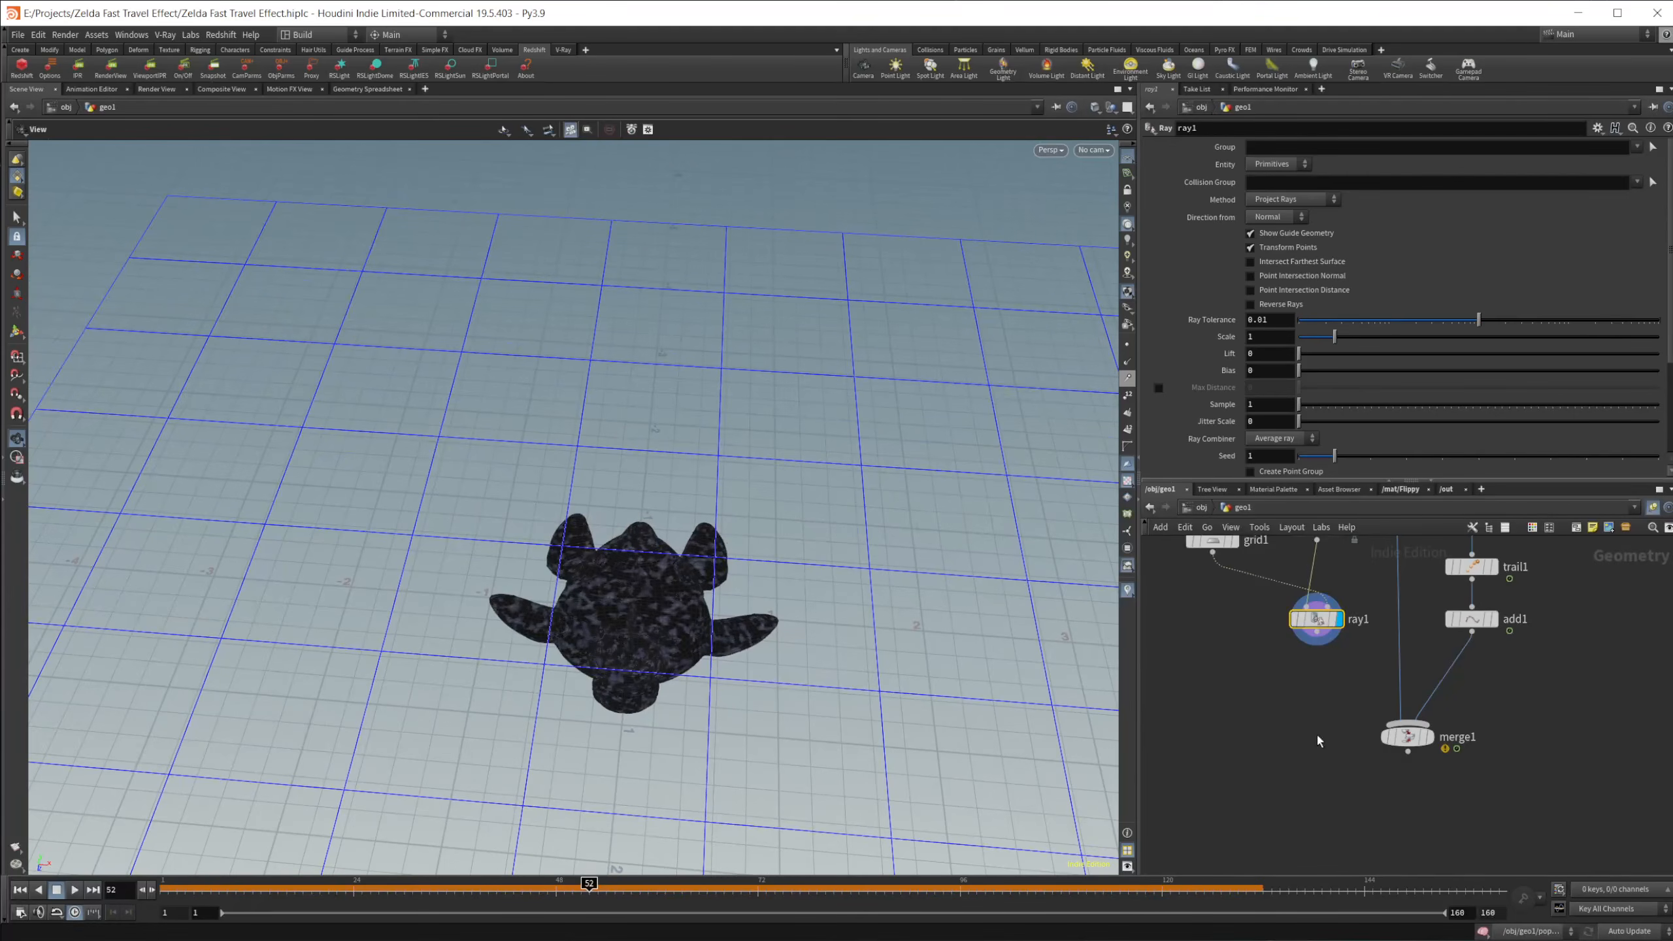
Step: Add a PolyExtrude node below ray1 and extrude the projected silhouette by a distance of 1
{"action": "key", "text": "Tab"}
{"action": "type", "text": "polyex"}
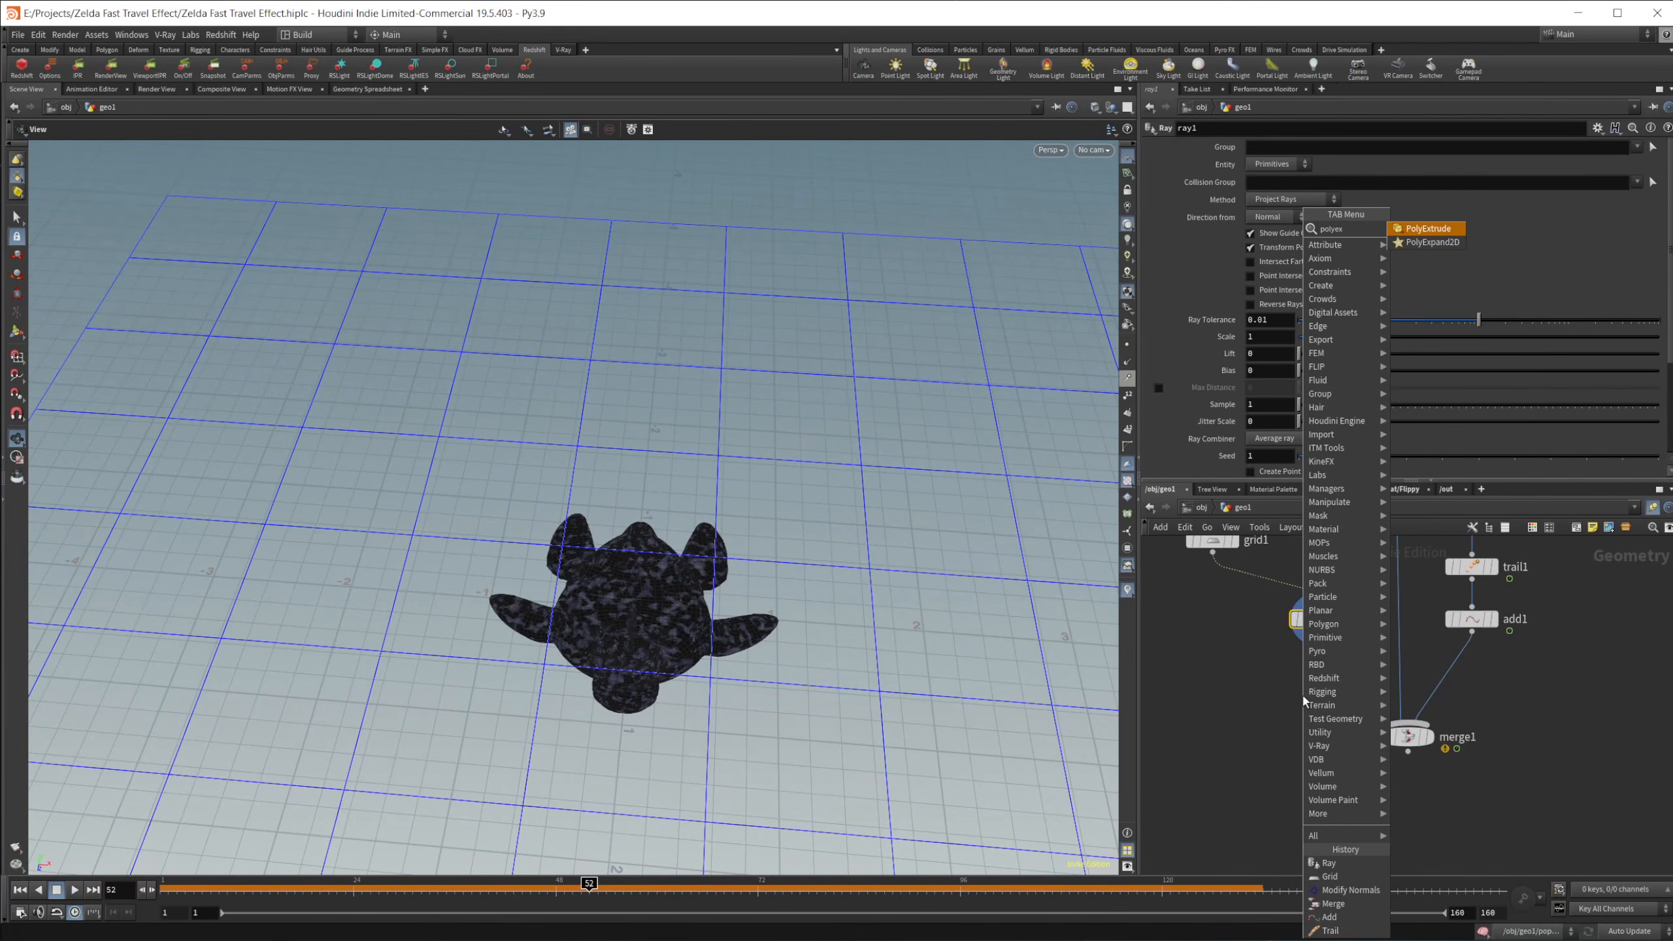
{"action": "key", "text": "Return"}
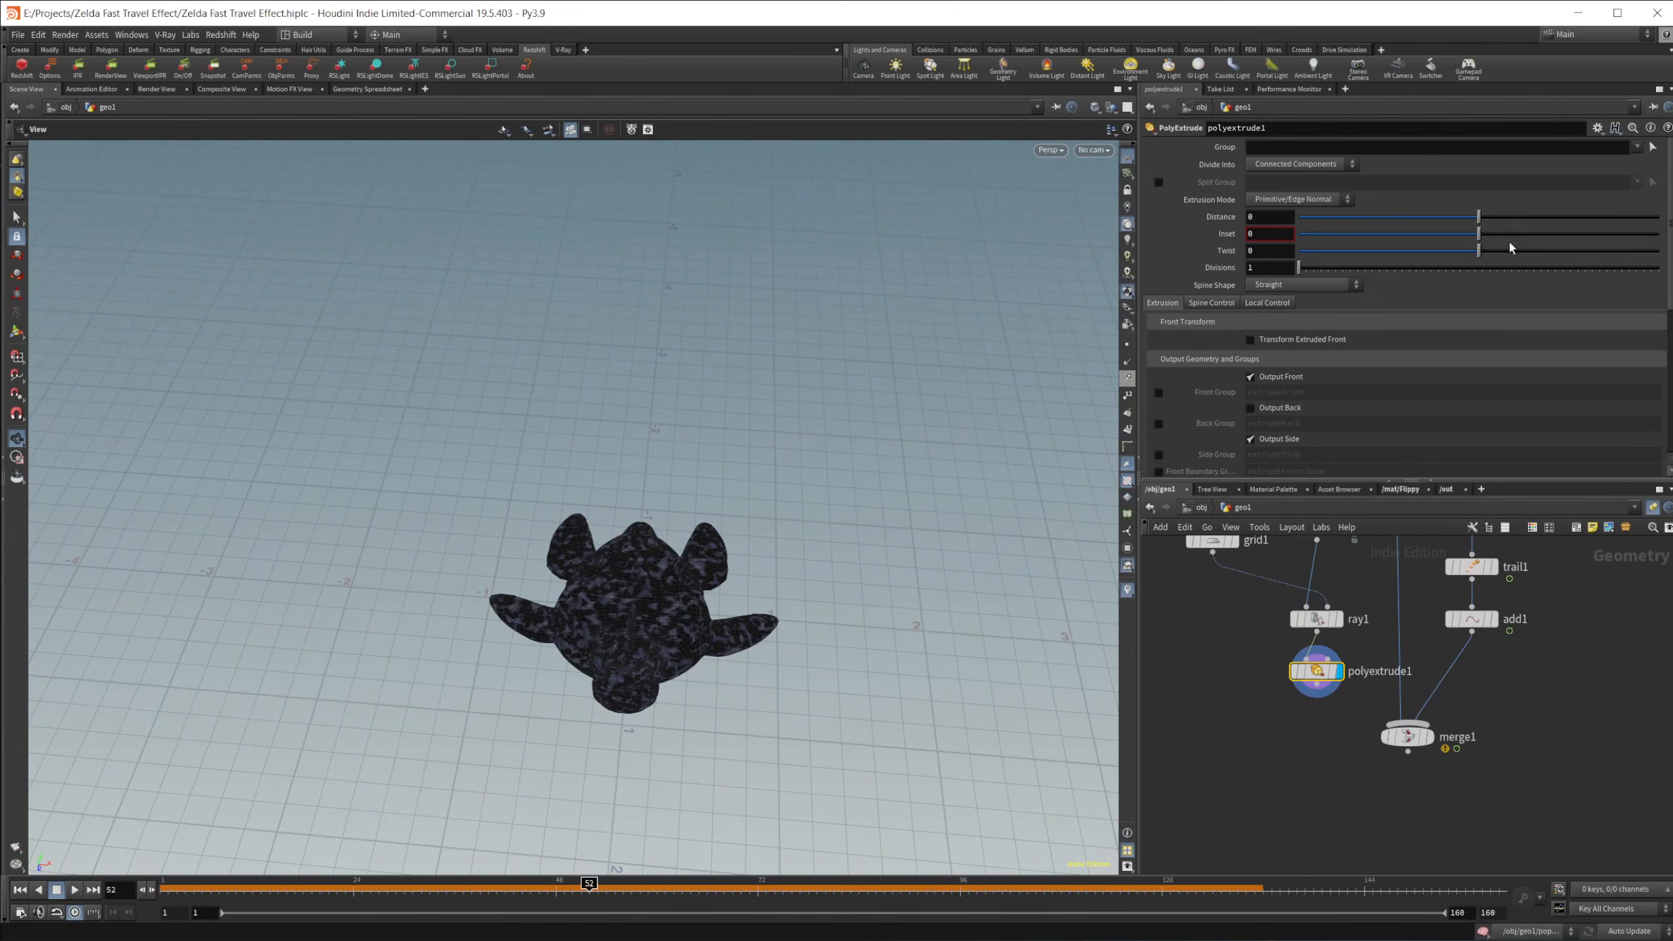
{"action": "left_click_drag", "start_coordinate": [1481, 217], "coordinate": [1659, 218]}
{"action": "left_click_drag", "start_coordinate": [622, 659], "coordinate": [691, 638]}
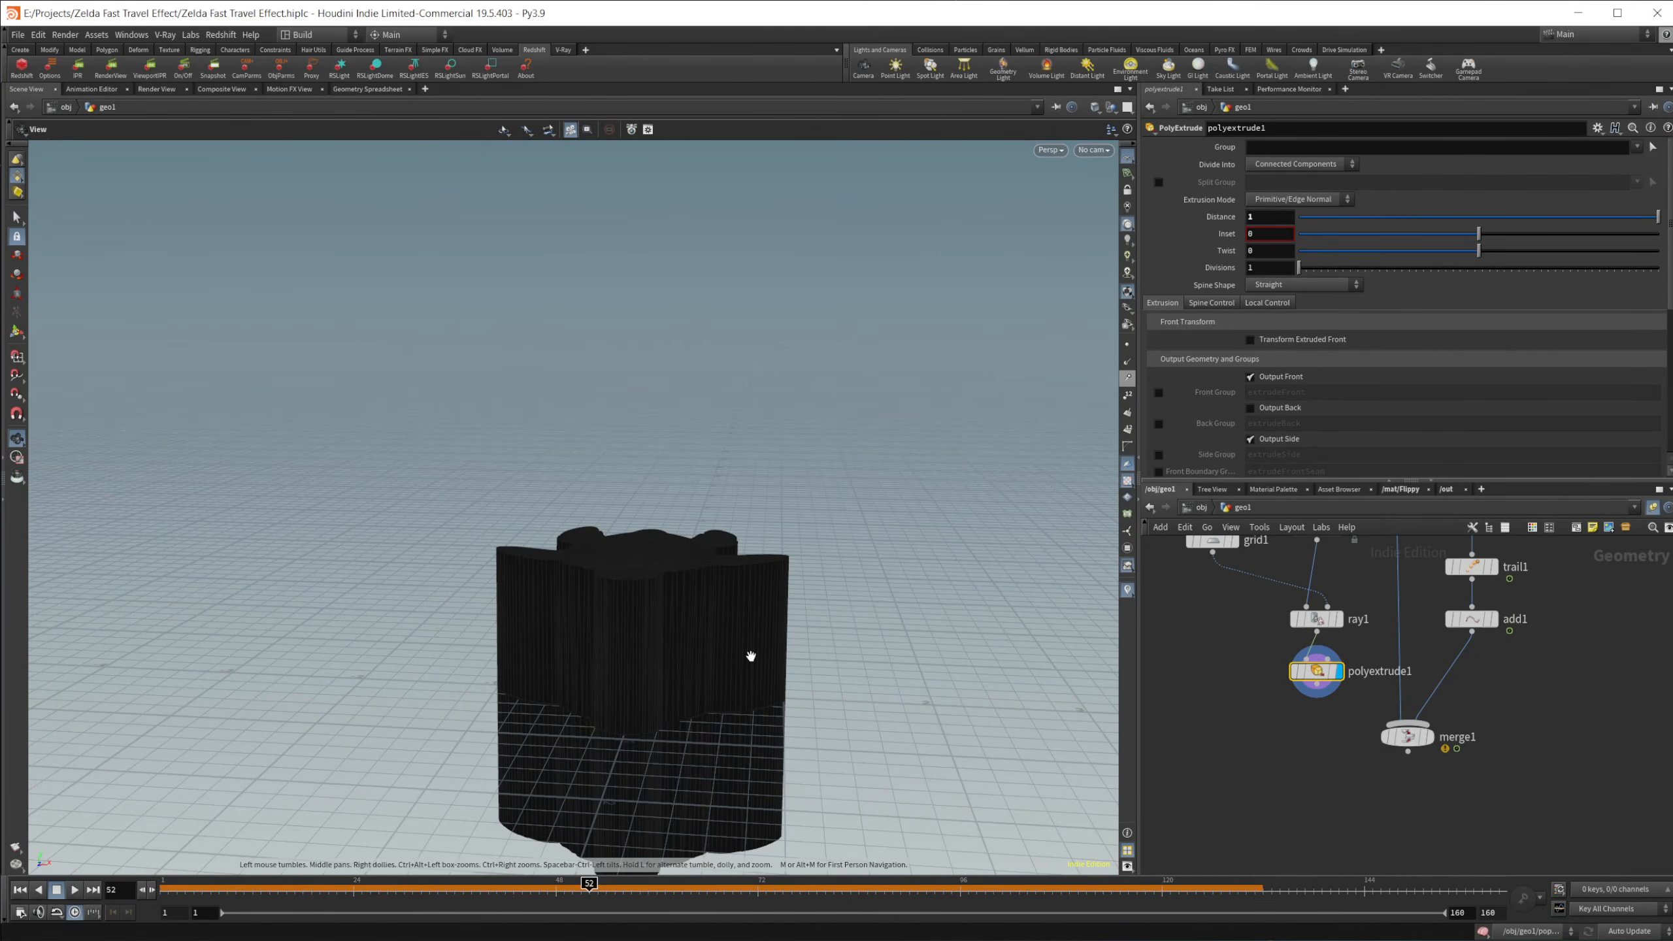
Step: Template matchsize2 as a reference overlay and set the PolyExtrude distance to 1.1
{"action": "middle_click_drag", "start_coordinate": [1312, 560], "coordinate": [1229, 739]}
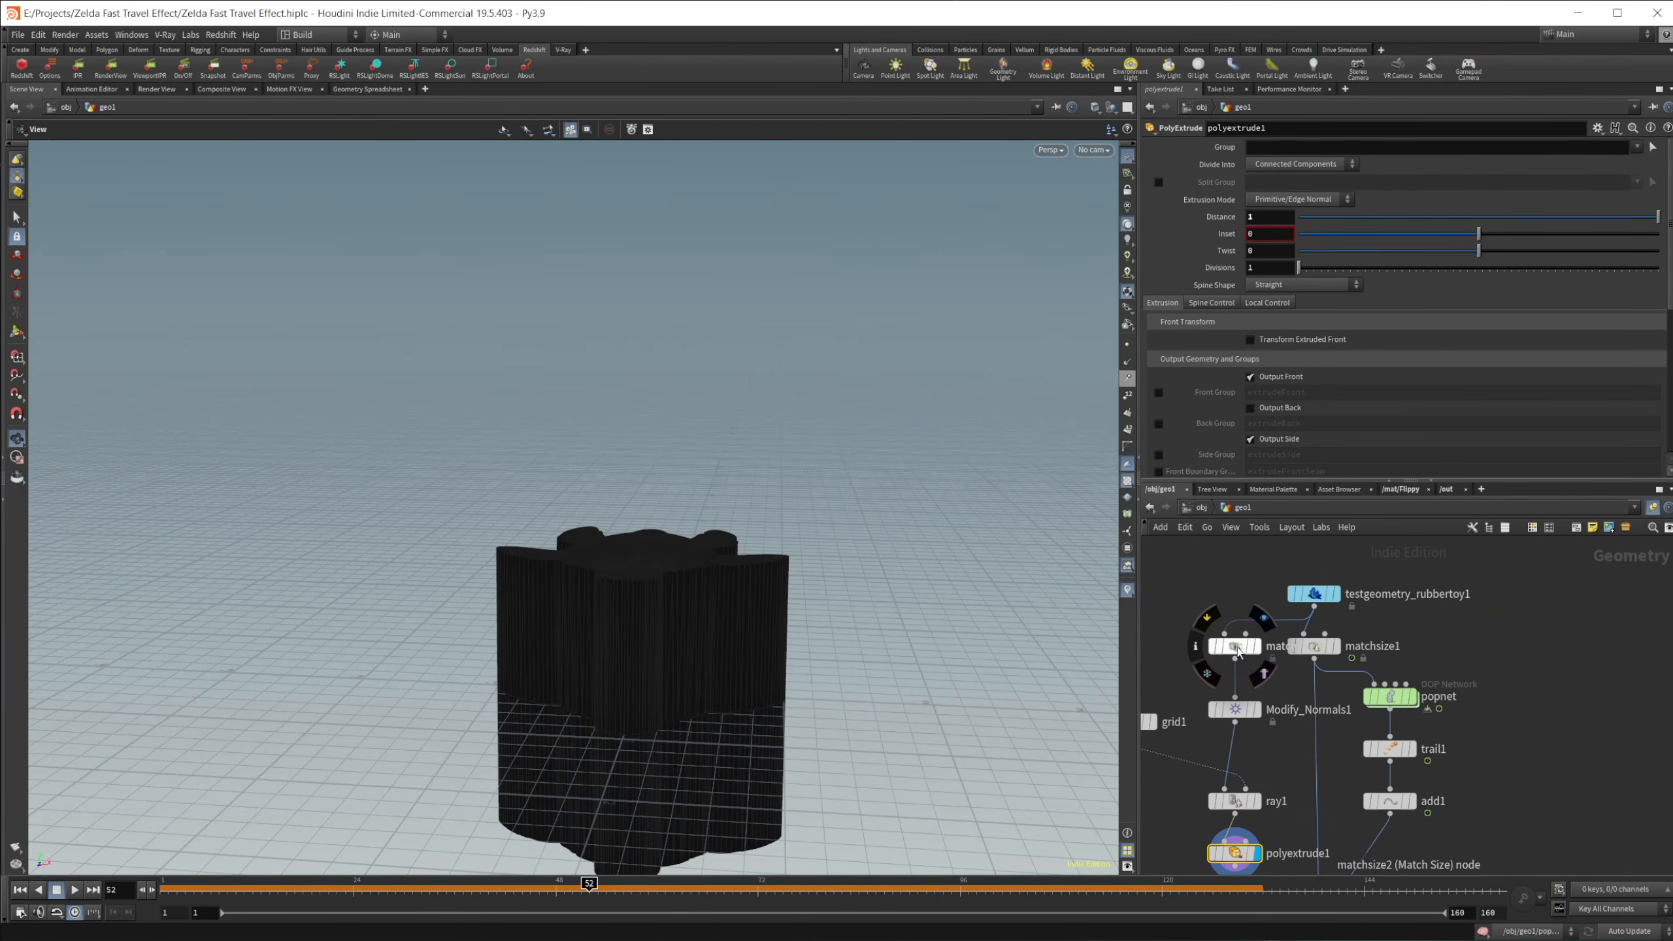
{"action": "left_click", "coordinate": [1264, 673]}
{"action": "left_click_drag", "start_coordinate": [530, 605], "coordinate": [549, 591]}
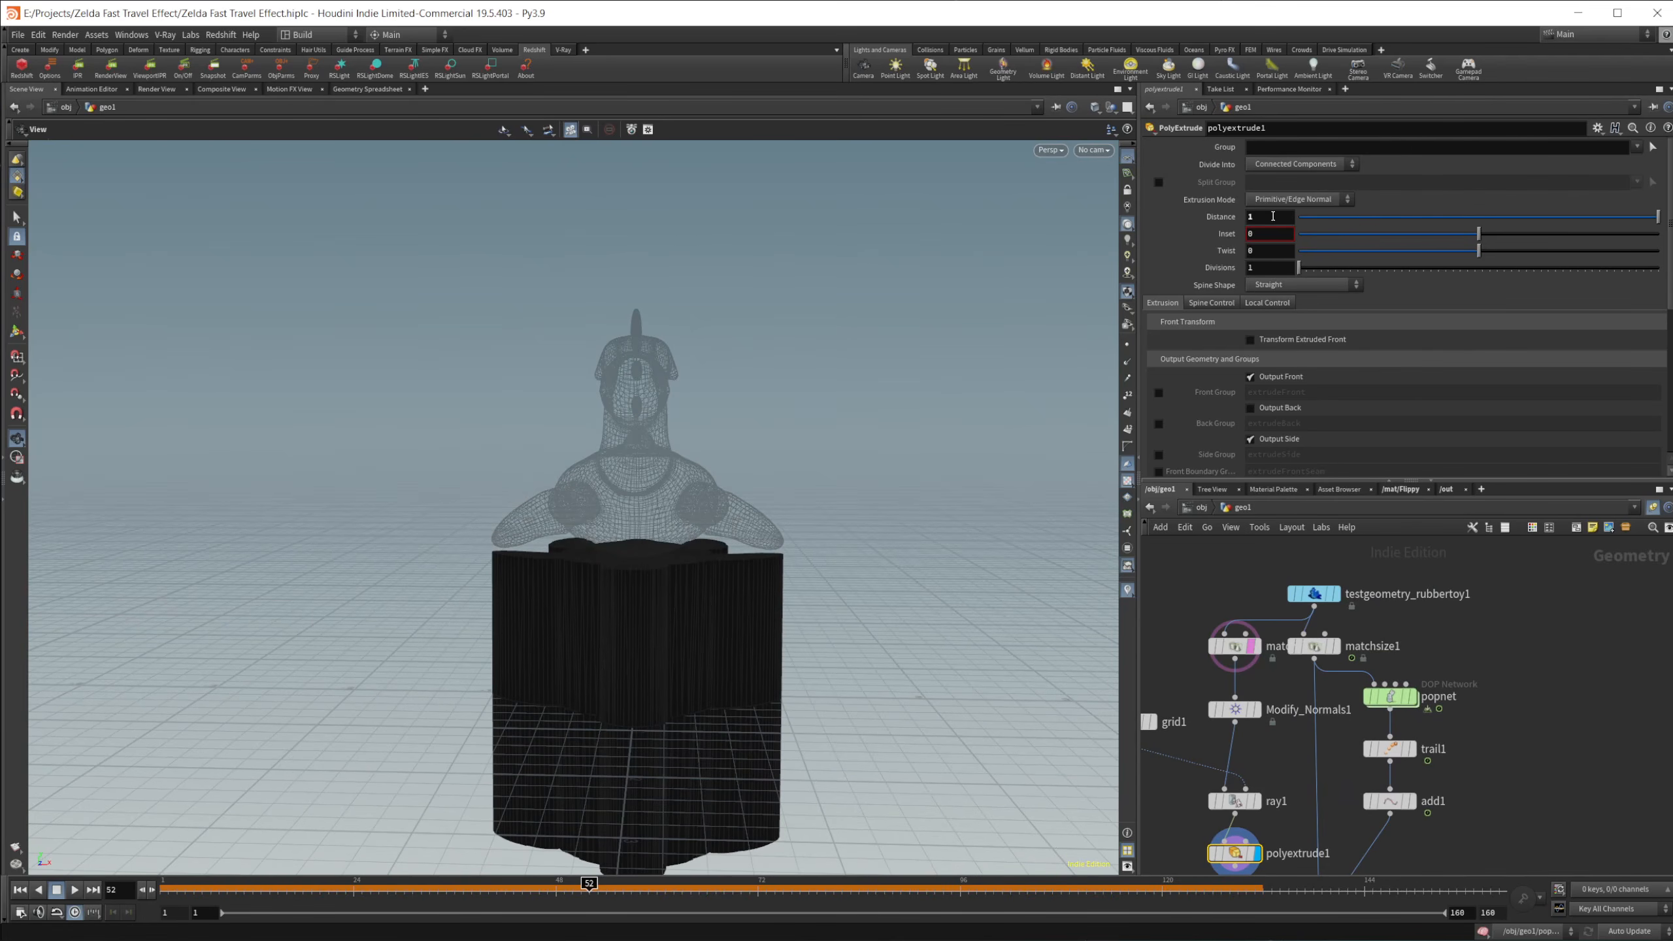
{"action": "mouse_move", "coordinate": [1273, 216]}
{"action": "middle_mouse_down"}
{"action": "mouse_move", "coordinate": [1311, 218]}
{"action": "mouse_move", "coordinate": [1296, 219]}
{"action": "middle_mouse_up"}
{"action": "left_click_drag", "start_coordinate": [765, 581], "coordinate": [754, 567]}
Step: Move merge1 further down the network and add a displayed VDB from Polygons node below polyextrude1
{"action": "middle_click_drag", "start_coordinate": [1283, 840], "coordinate": [1284, 684]}
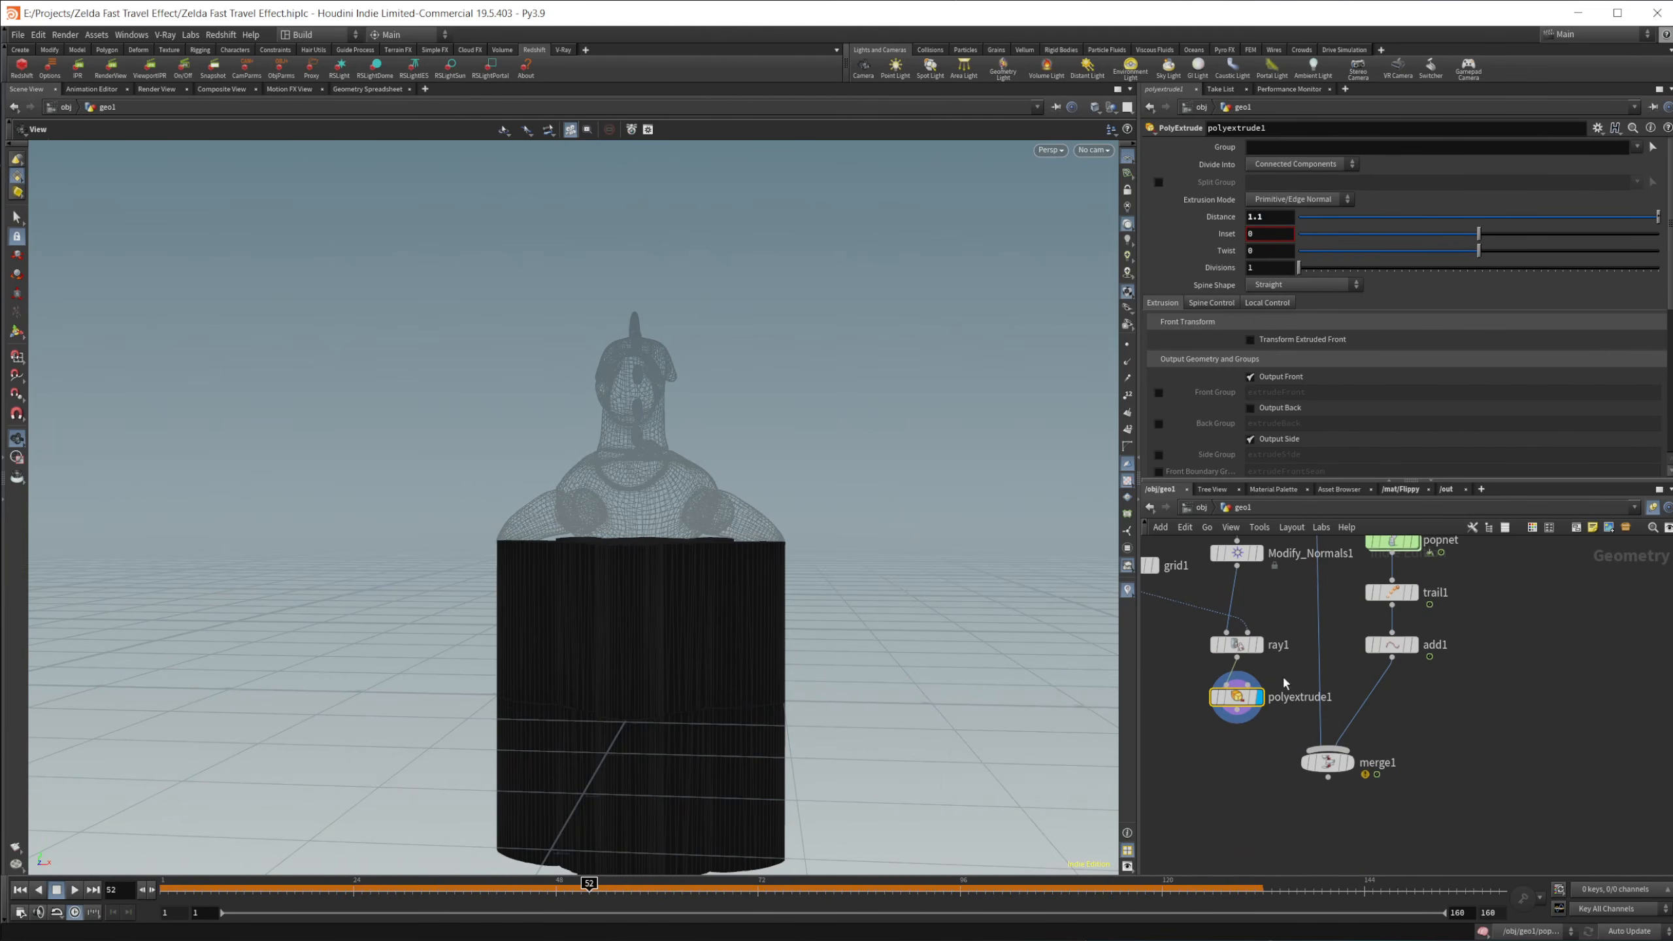
{"action": "middle_click_drag", "start_coordinate": [1264, 751], "coordinate": [1274, 670]}
{"action": "left_click_drag", "start_coordinate": [1336, 683], "coordinate": [1336, 772]}
{"action": "left_click_drag", "start_coordinate": [731, 590], "coordinate": [740, 590]}
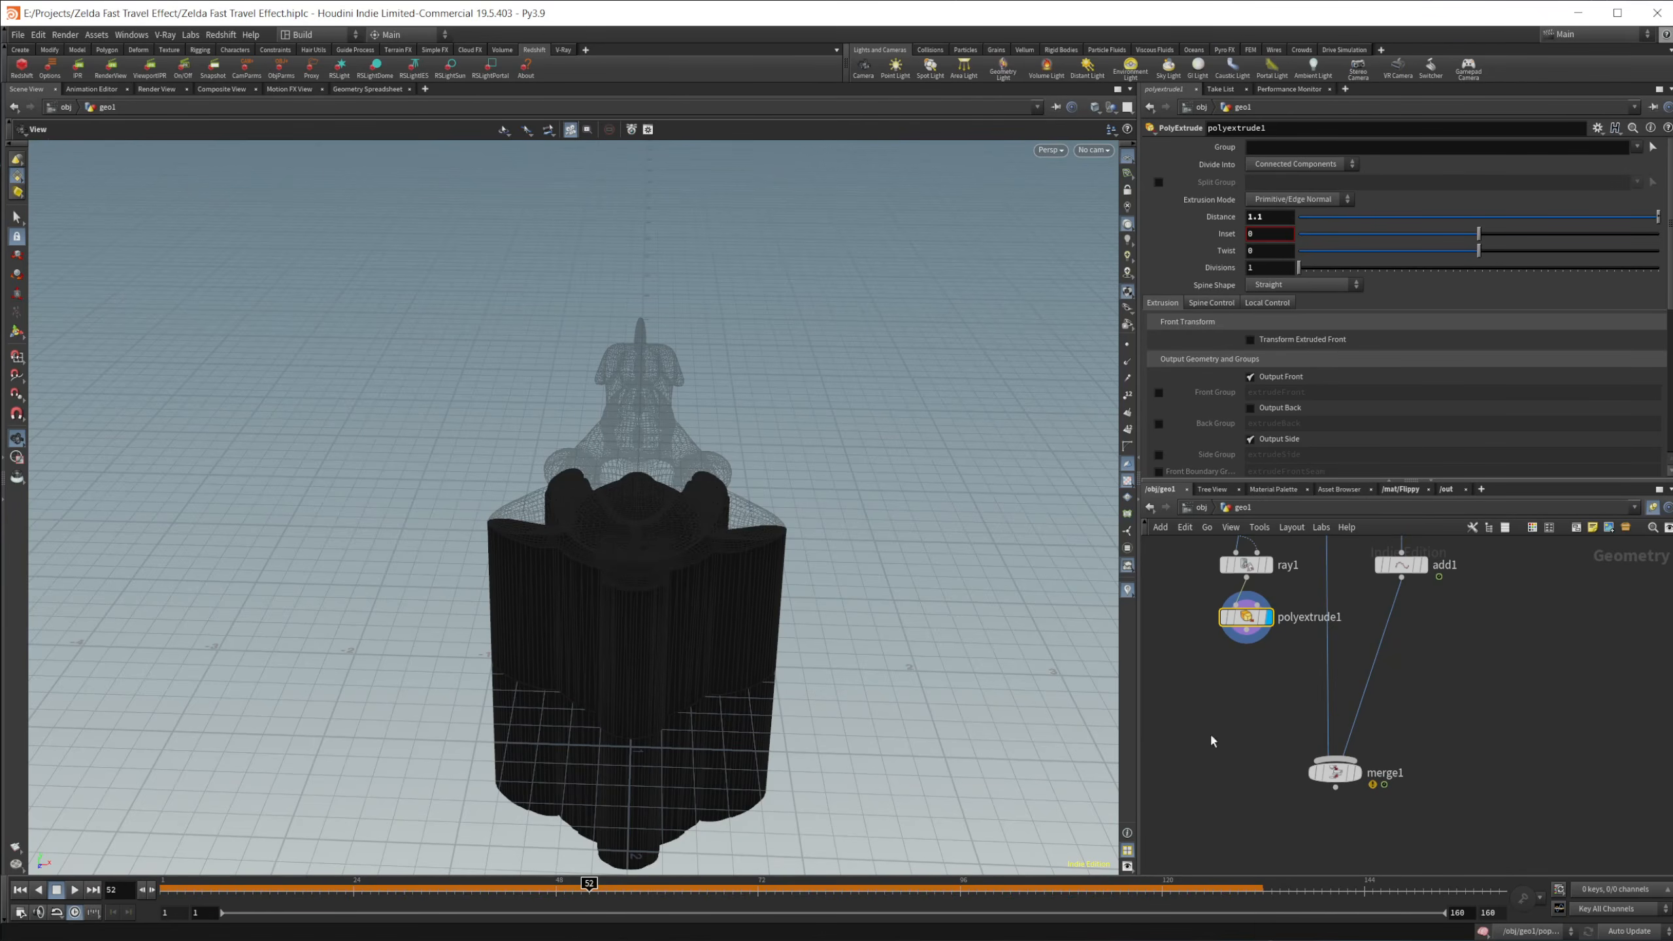
{"action": "key", "text": "Tab"}
{"action": "type", "text": "vdb fr"}
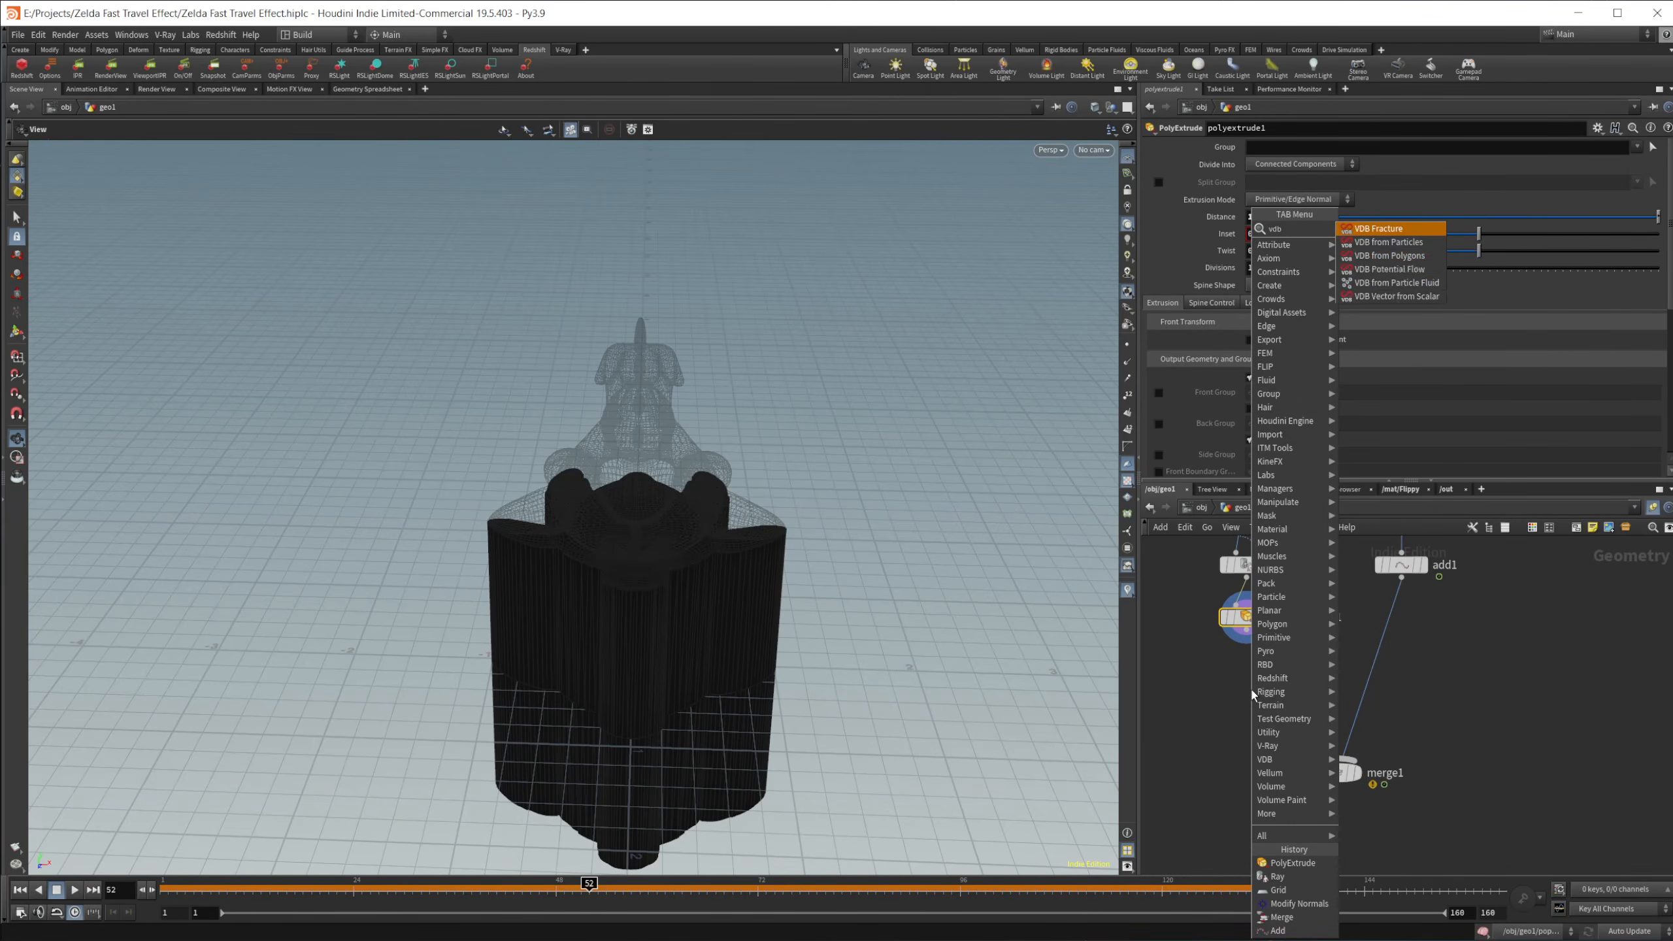
{"action": "key", "text": "Down"}
{"action": "key", "text": "Down"}
{"action": "key", "text": "Return"}
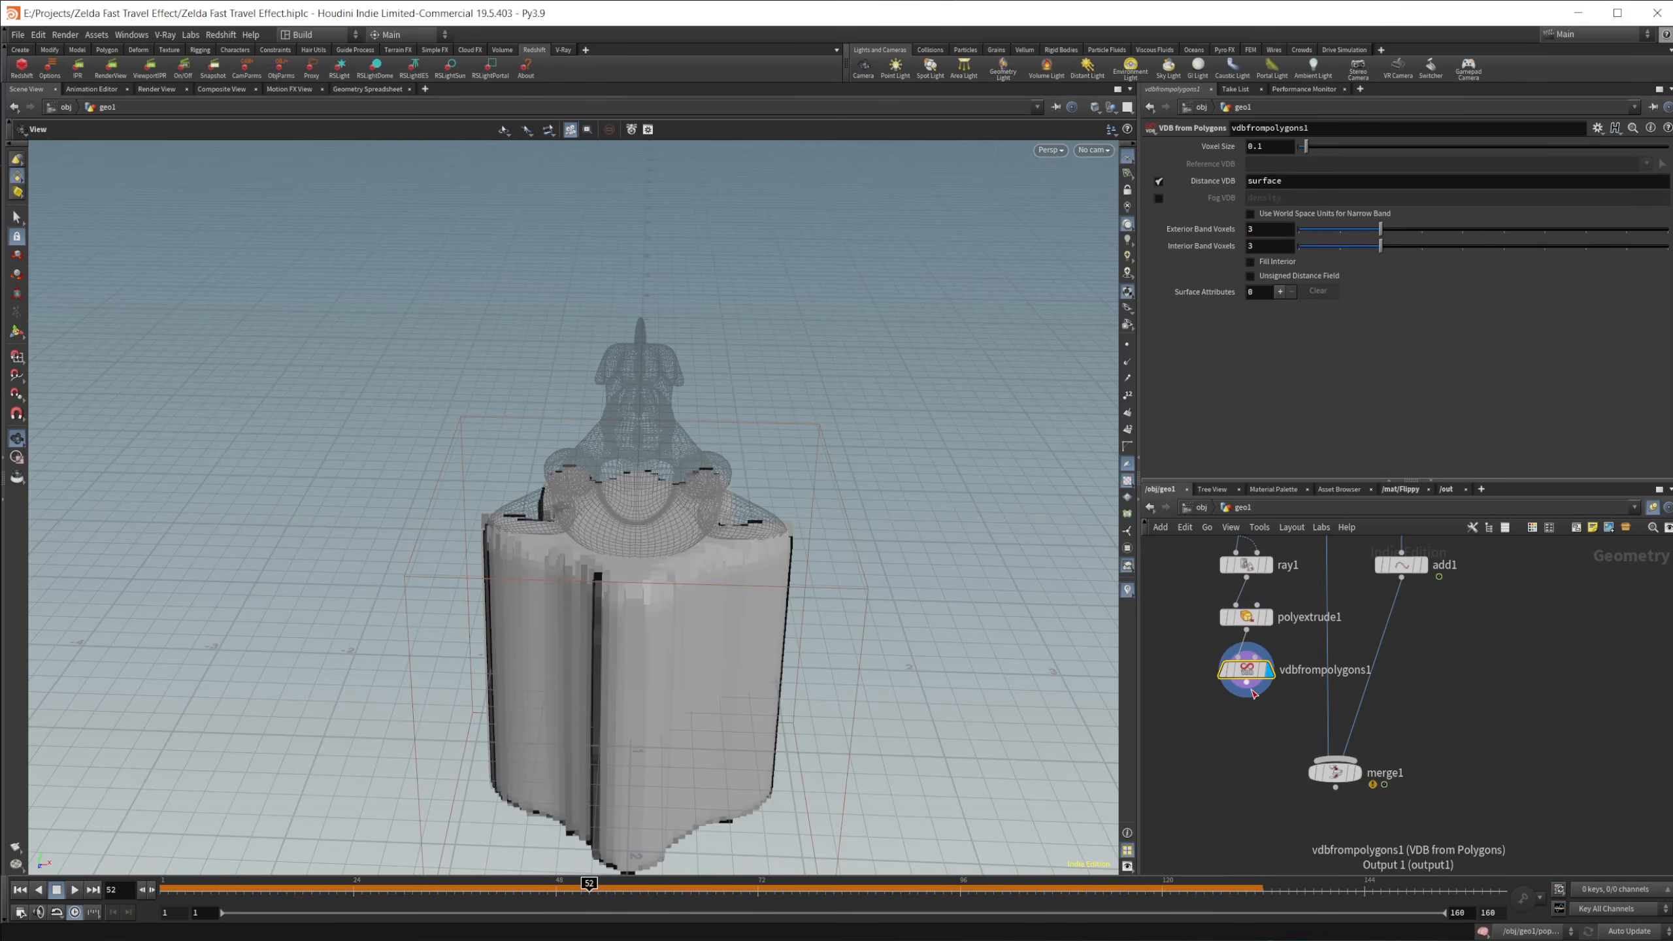
Step: Set the Voxel Size of vdbfrompolygons1 to 0.008
{"action": "left_click", "coordinate": [1281, 150]}
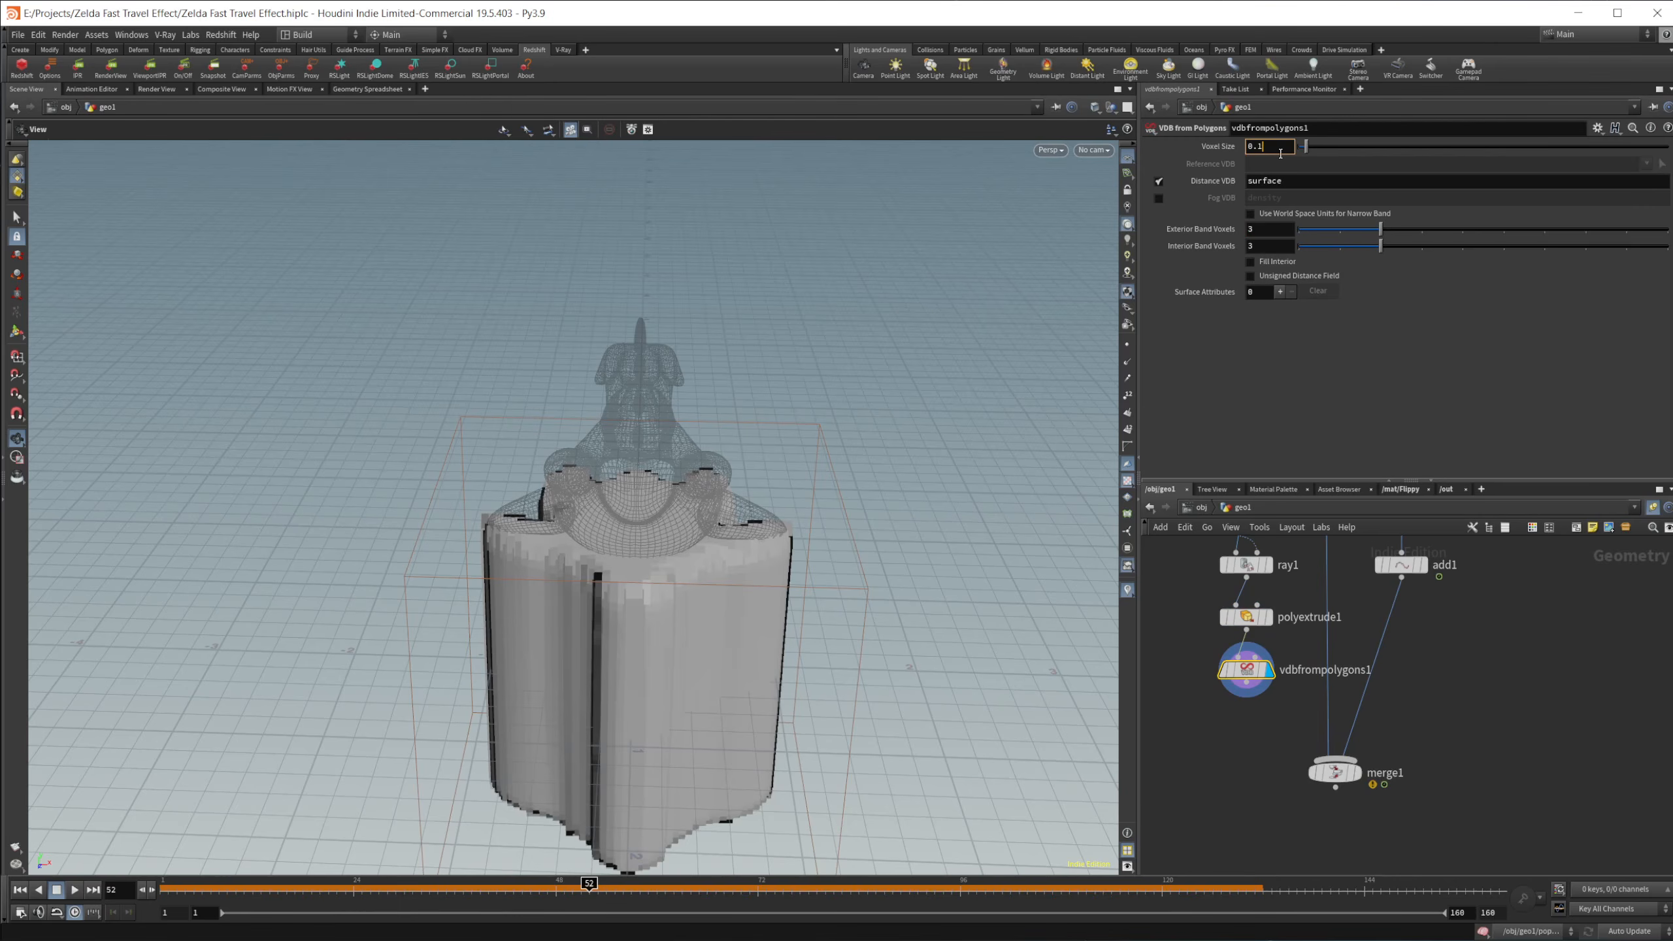
{"action": "type", "text": "0.008"}
{"action": "key", "text": "Return"}
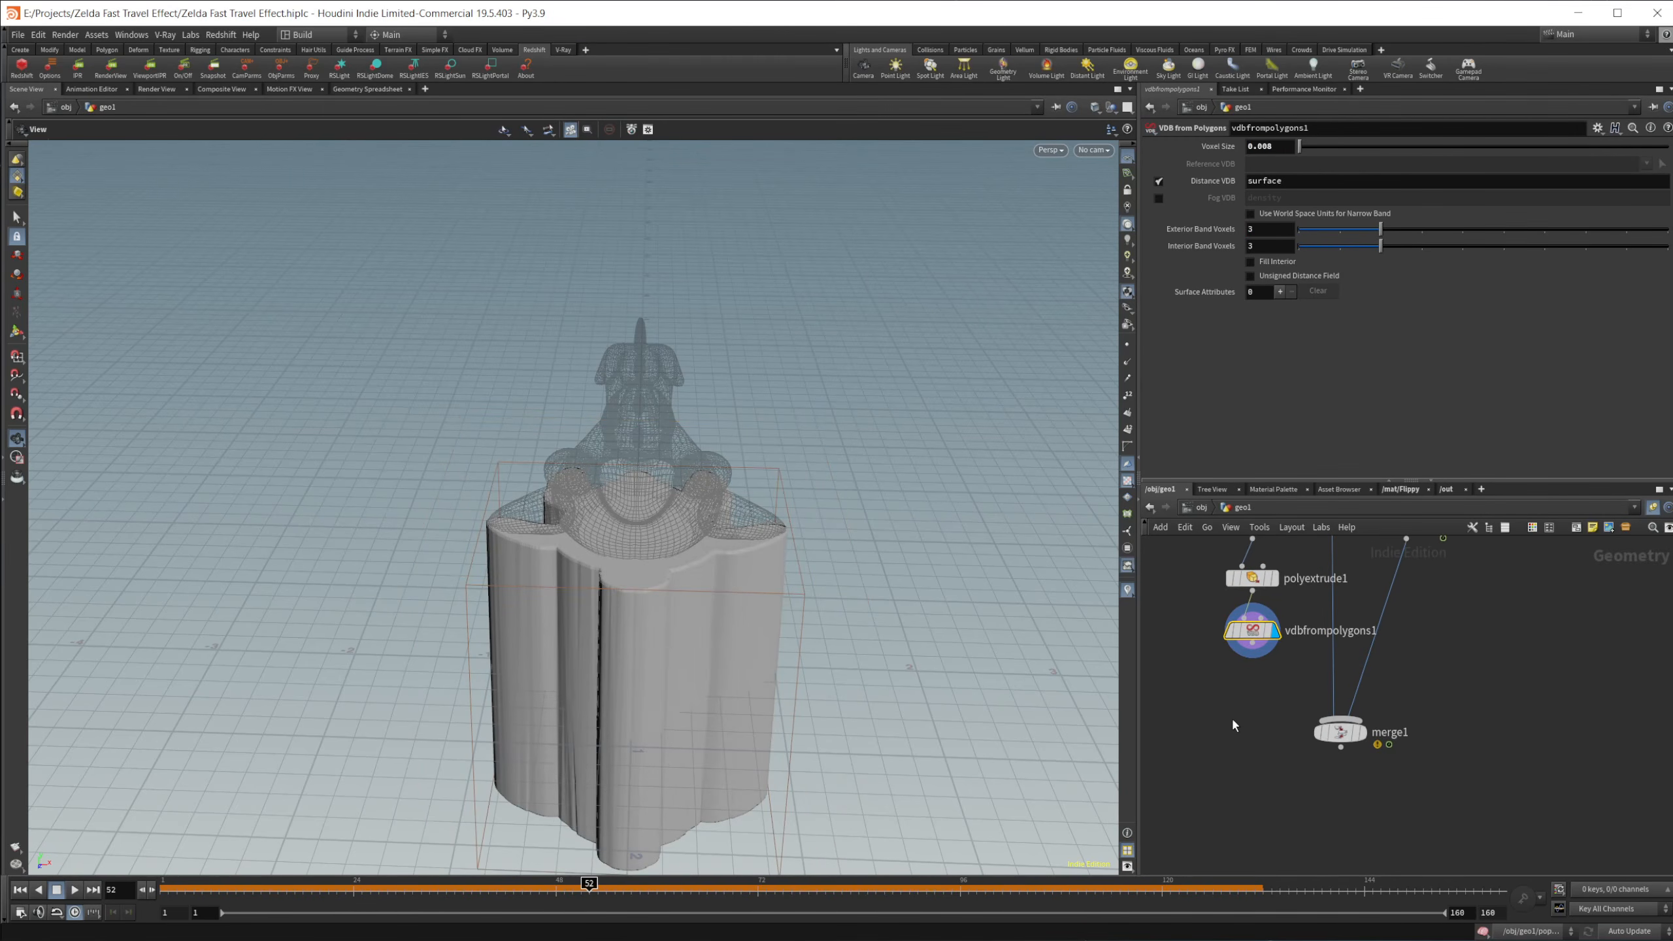
Step: Add a Convert VDB node below vdbfrompolygons1 and set it to convert to Polygons
{"action": "key", "text": "Tab"}
{"action": "type", "text": "convd"}
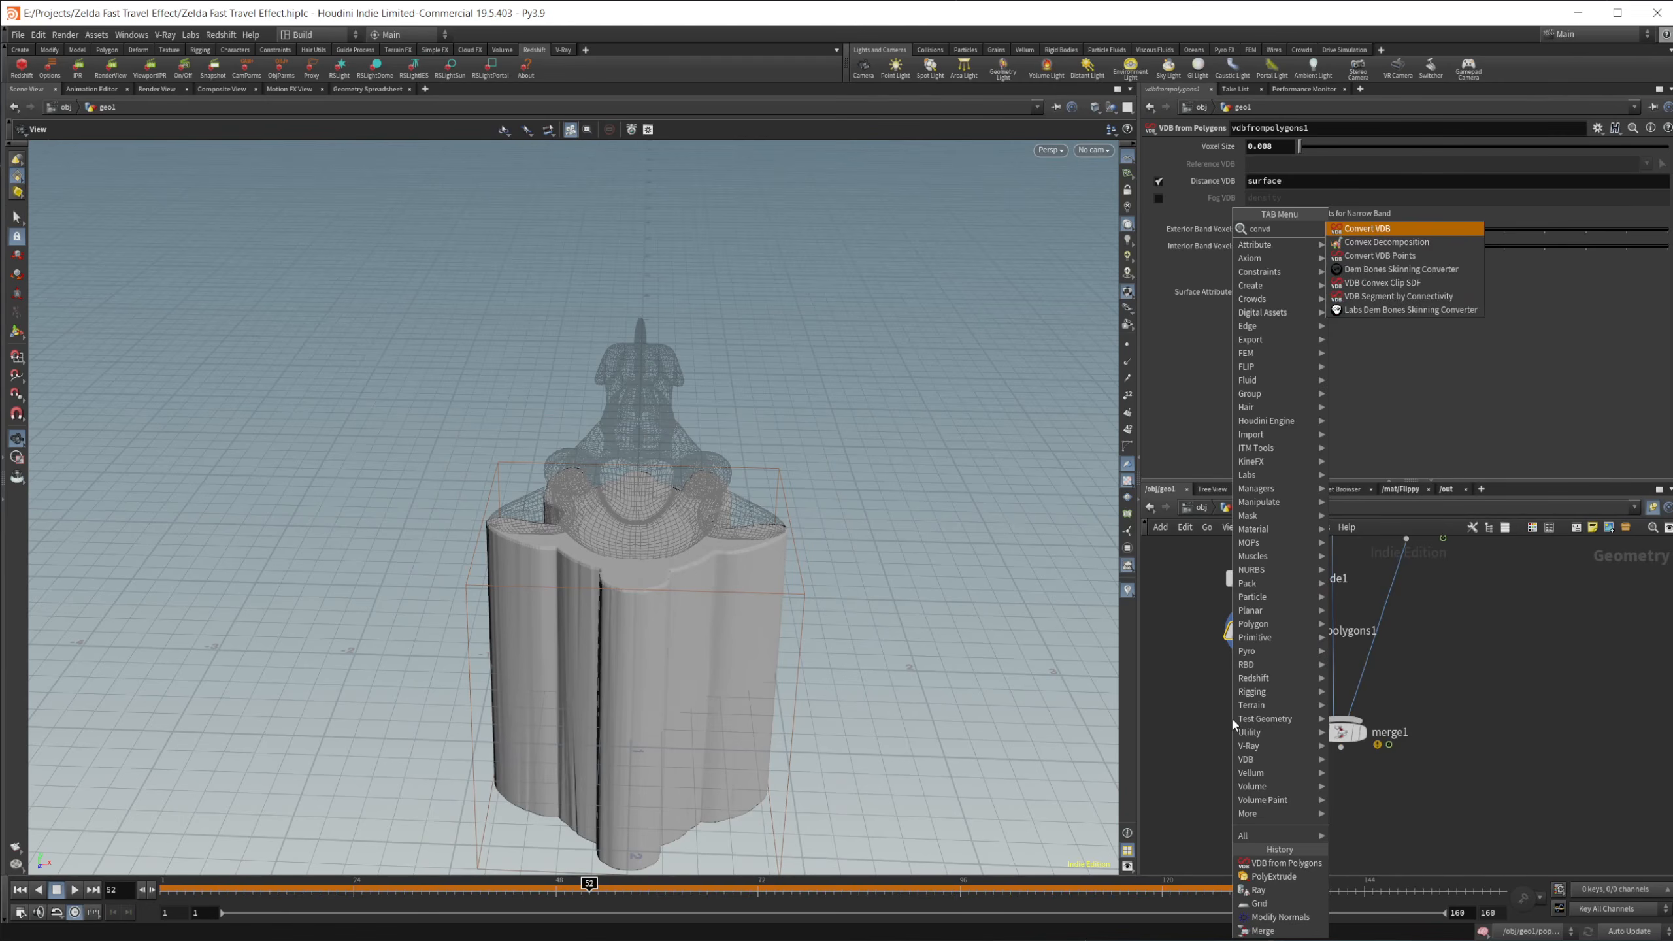
{"action": "key", "text": "Return"}
{"action": "left_click", "coordinate": [1231, 717]}
{"action": "left_click", "coordinate": [1278, 164]}
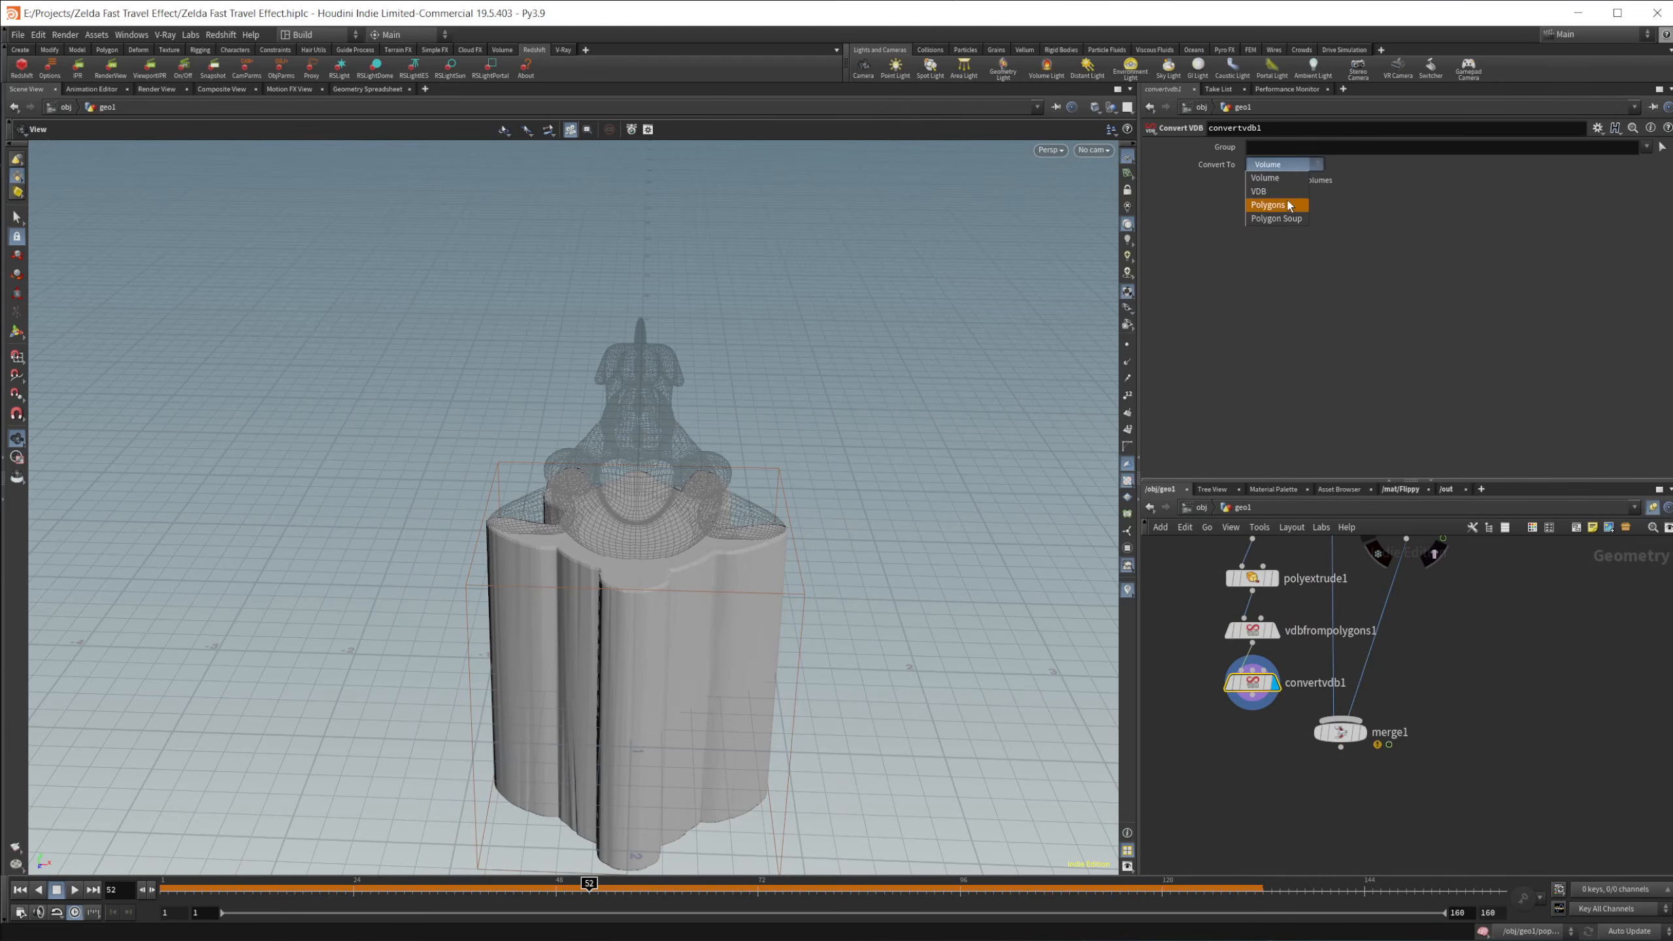
{"action": "left_click", "coordinate": [1289, 206]}
Step: Move merge1 further down and add a displayed Group Create node with add1 as first input and convertvdb1 as second
{"action": "middle_click_drag", "start_coordinate": [1472, 751], "coordinate": [1452, 678]}
{"action": "left_click_drag", "start_coordinate": [1320, 662], "coordinate": [1306, 758]}
{"action": "middle_click_drag", "start_coordinate": [1446, 669], "coordinate": [1423, 780]}
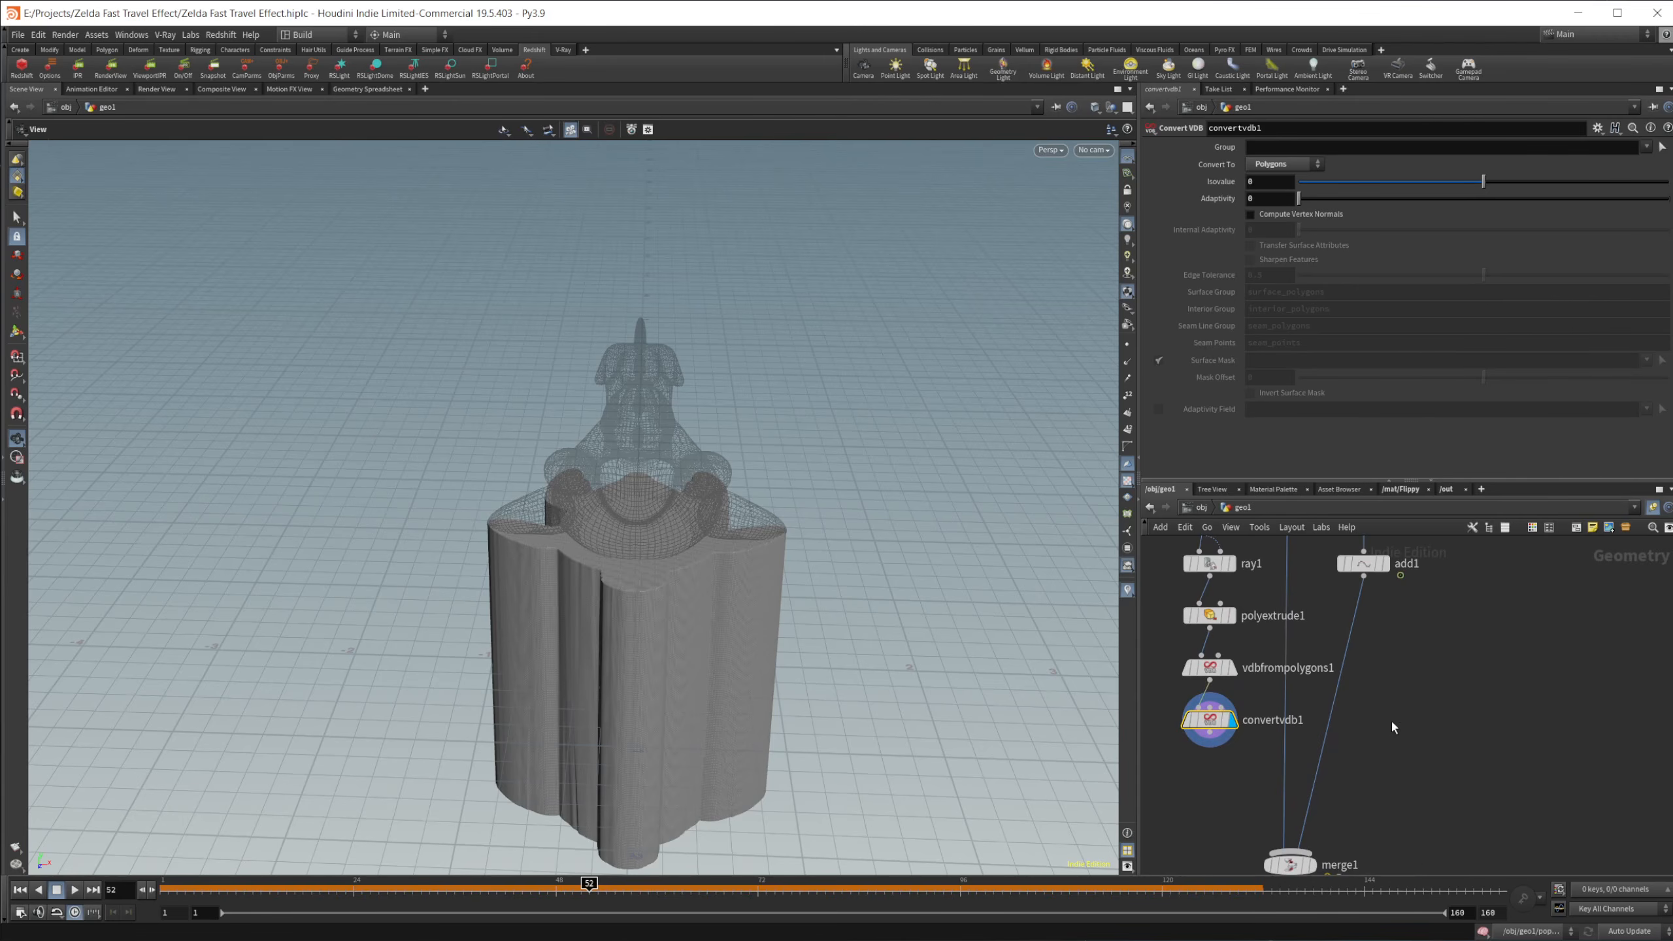
{"action": "key", "text": "Tab"}
{"action": "type", "text": "group"}
{"action": "key", "text": "Return"}
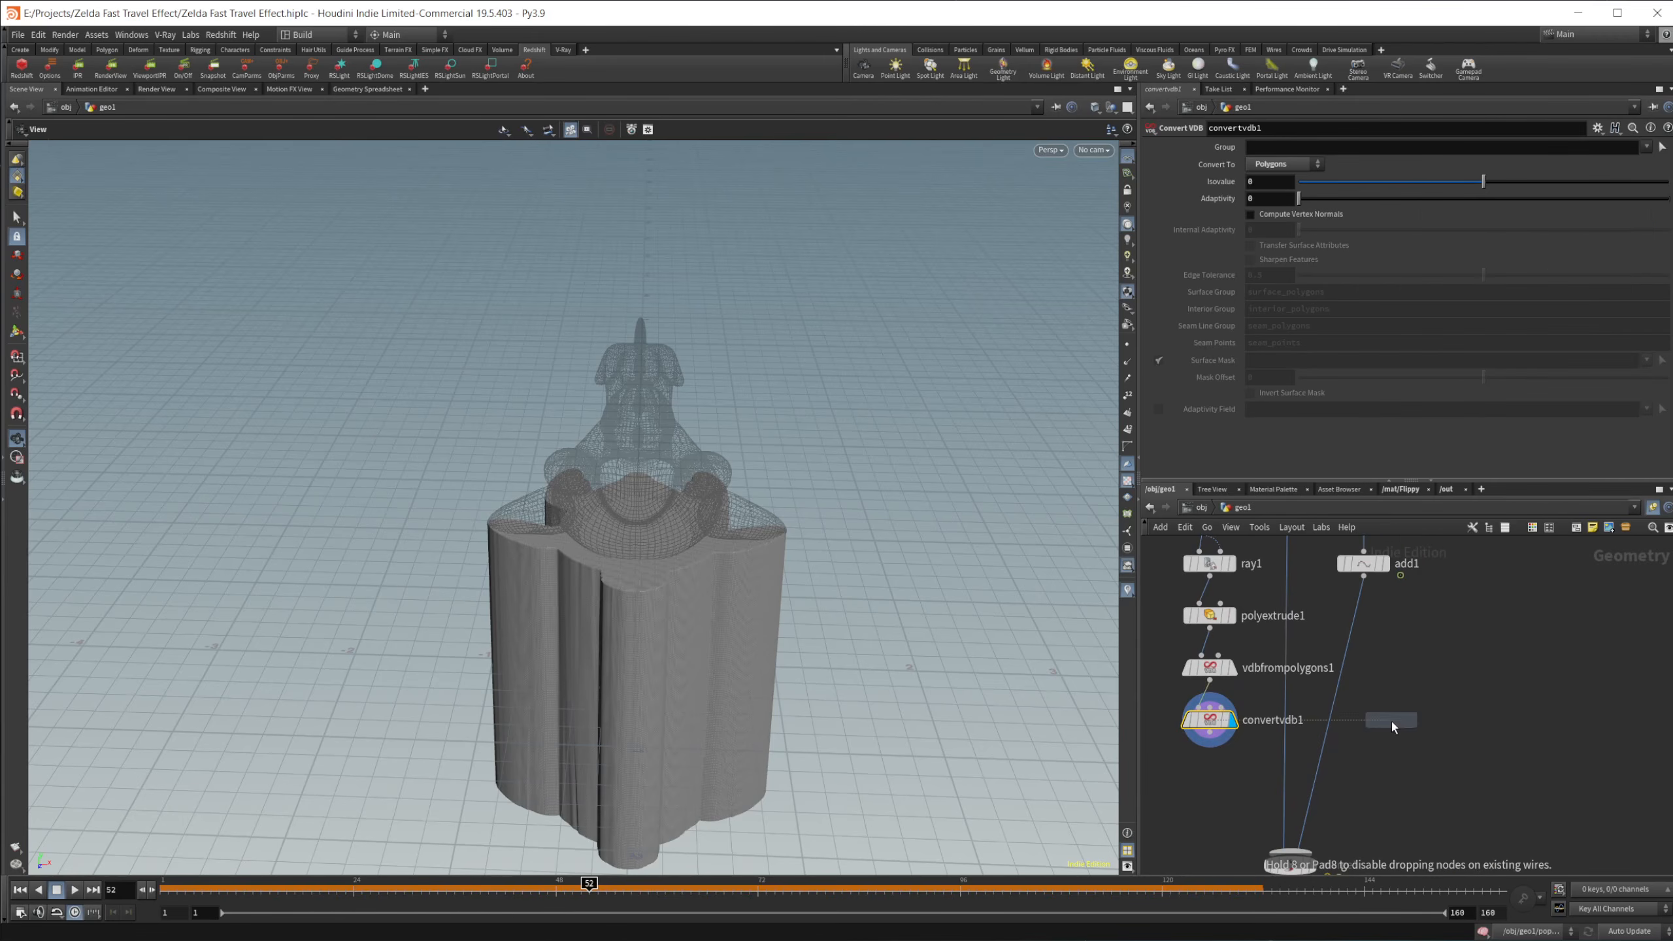
{"action": "left_click", "coordinate": [1391, 722]}
{"action": "left_click_drag", "start_coordinate": [1210, 734], "coordinate": [1406, 704]}
{"action": "left_click_drag", "start_coordinate": [1364, 575], "coordinate": [1382, 706]}
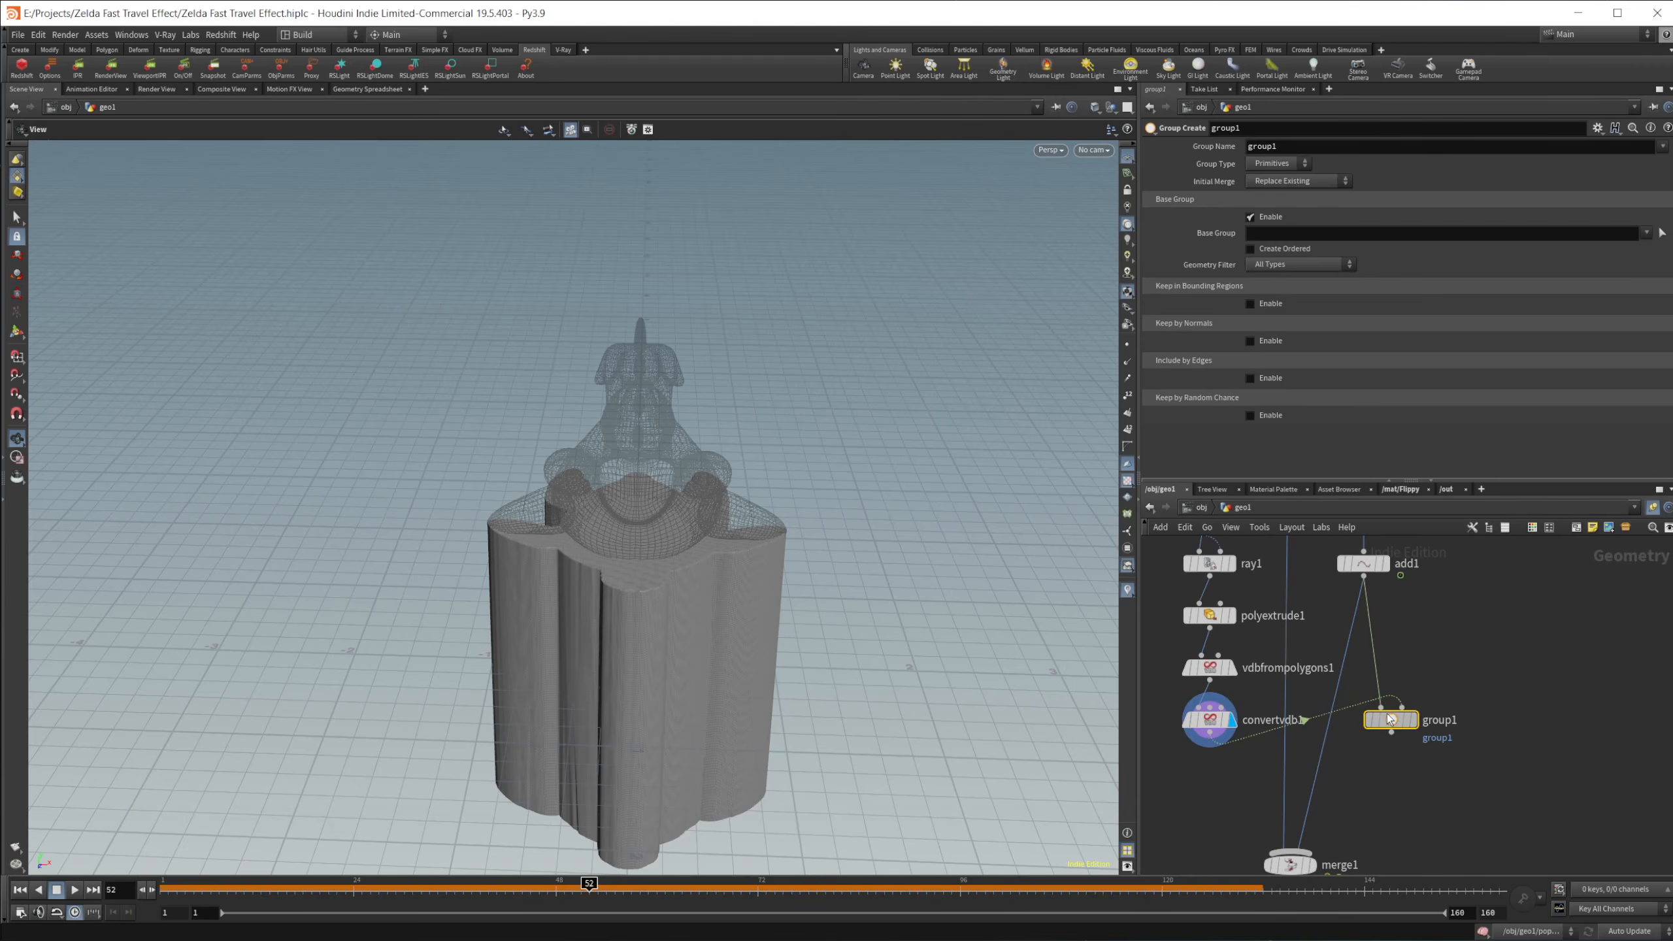
{"action": "left_click", "coordinate": [1411, 720]}
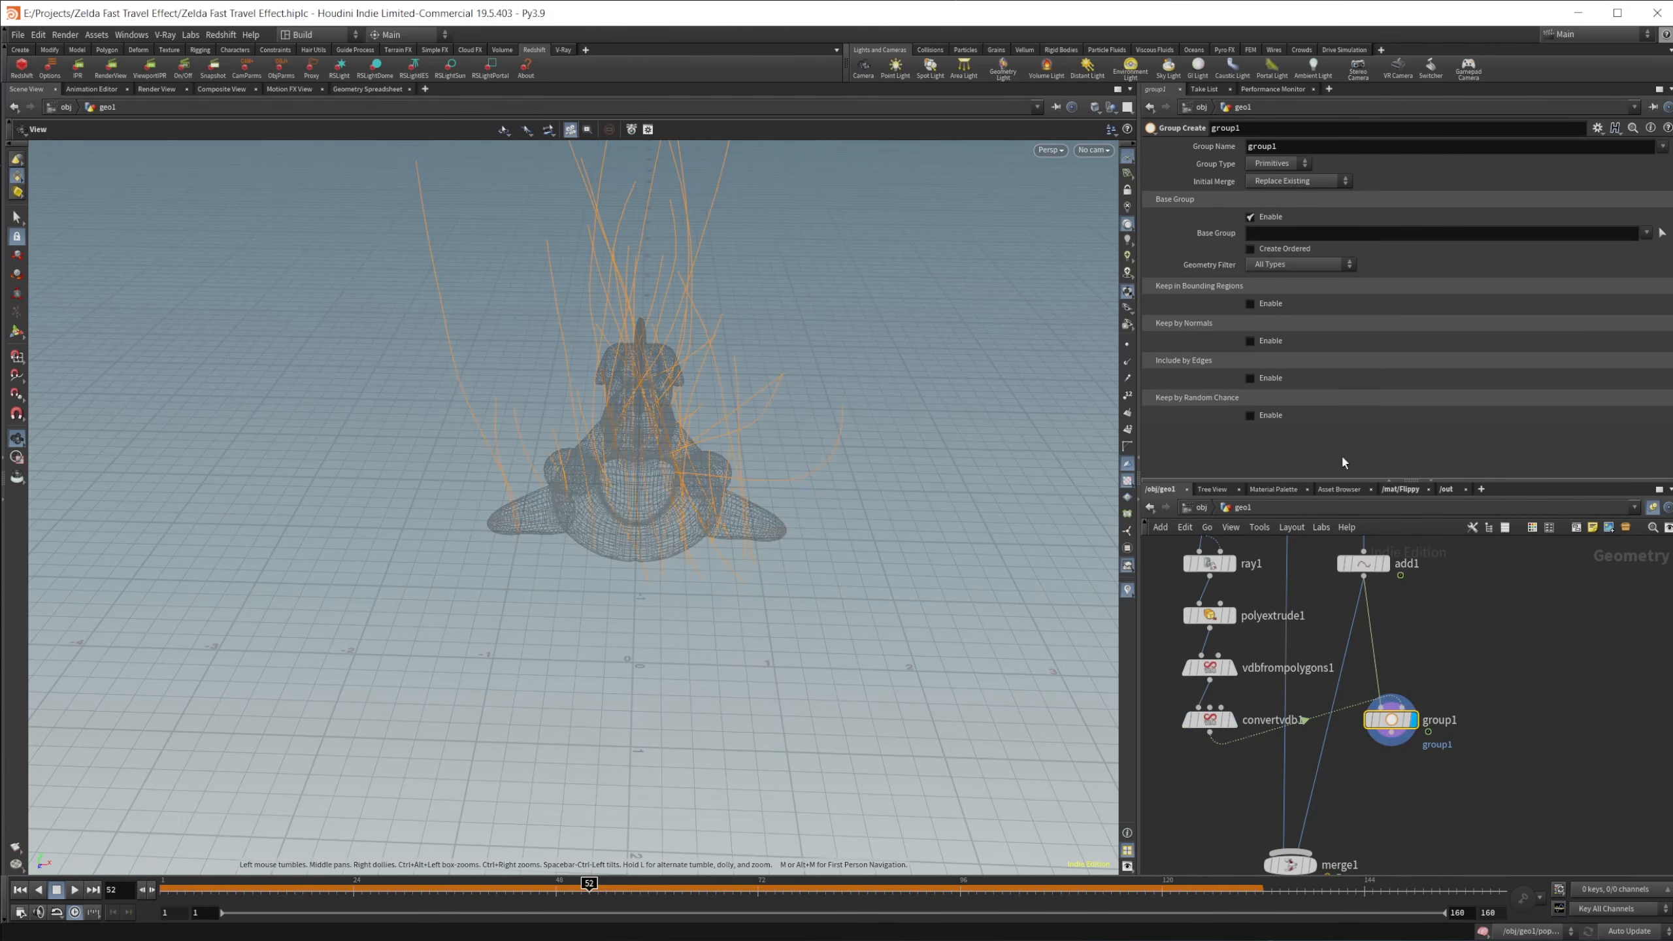
Step: Set group1 to Points, disable its base group, and keep points in bounding regions using the Bounding Object type
{"action": "left_click", "coordinate": [1282, 219]}
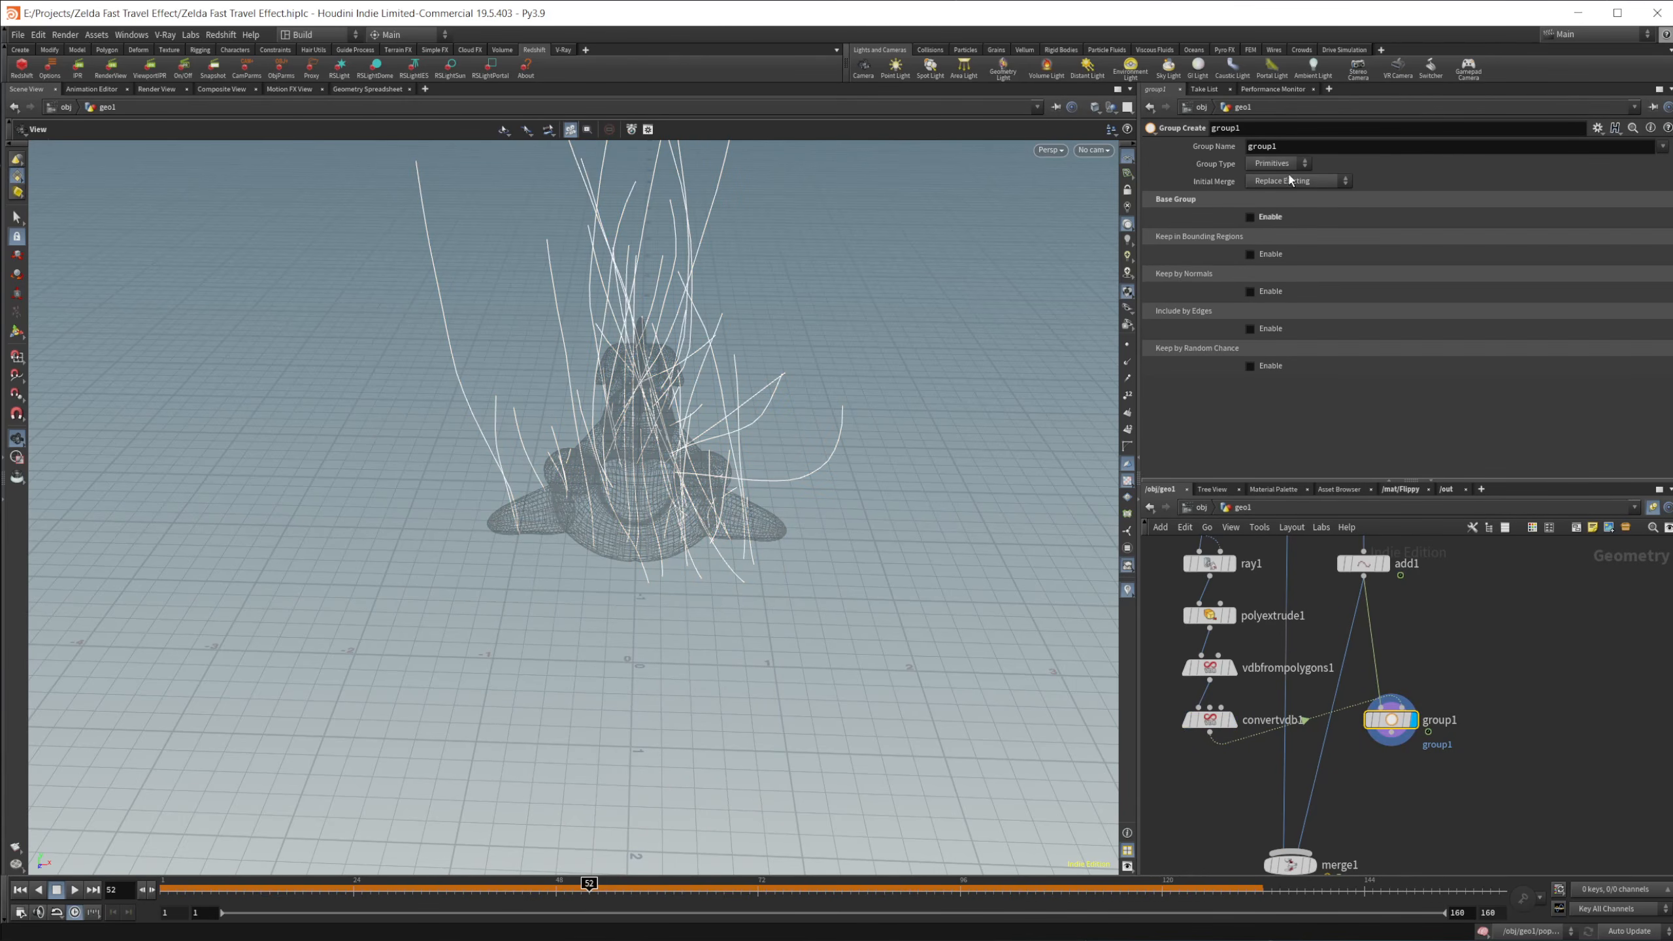
{"action": "left_click", "coordinate": [1289, 166]}
{"action": "left_click", "coordinate": [1278, 193]}
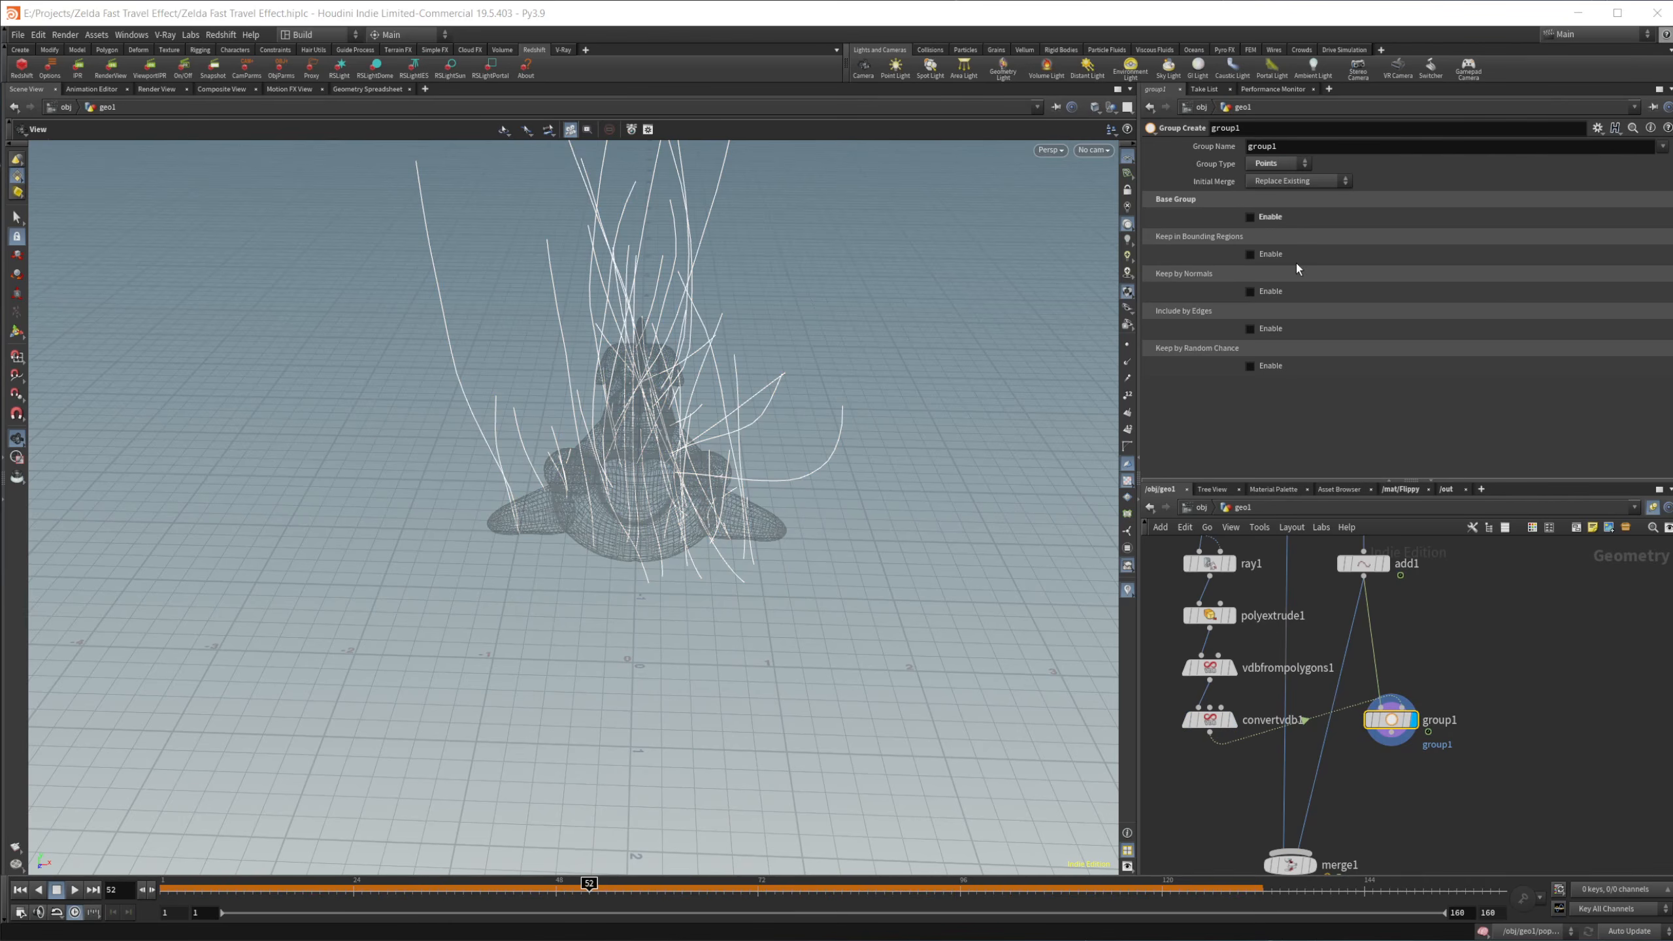
{"action": "left_click", "coordinate": [1265, 256]}
{"action": "left_click", "coordinate": [1331, 270]}
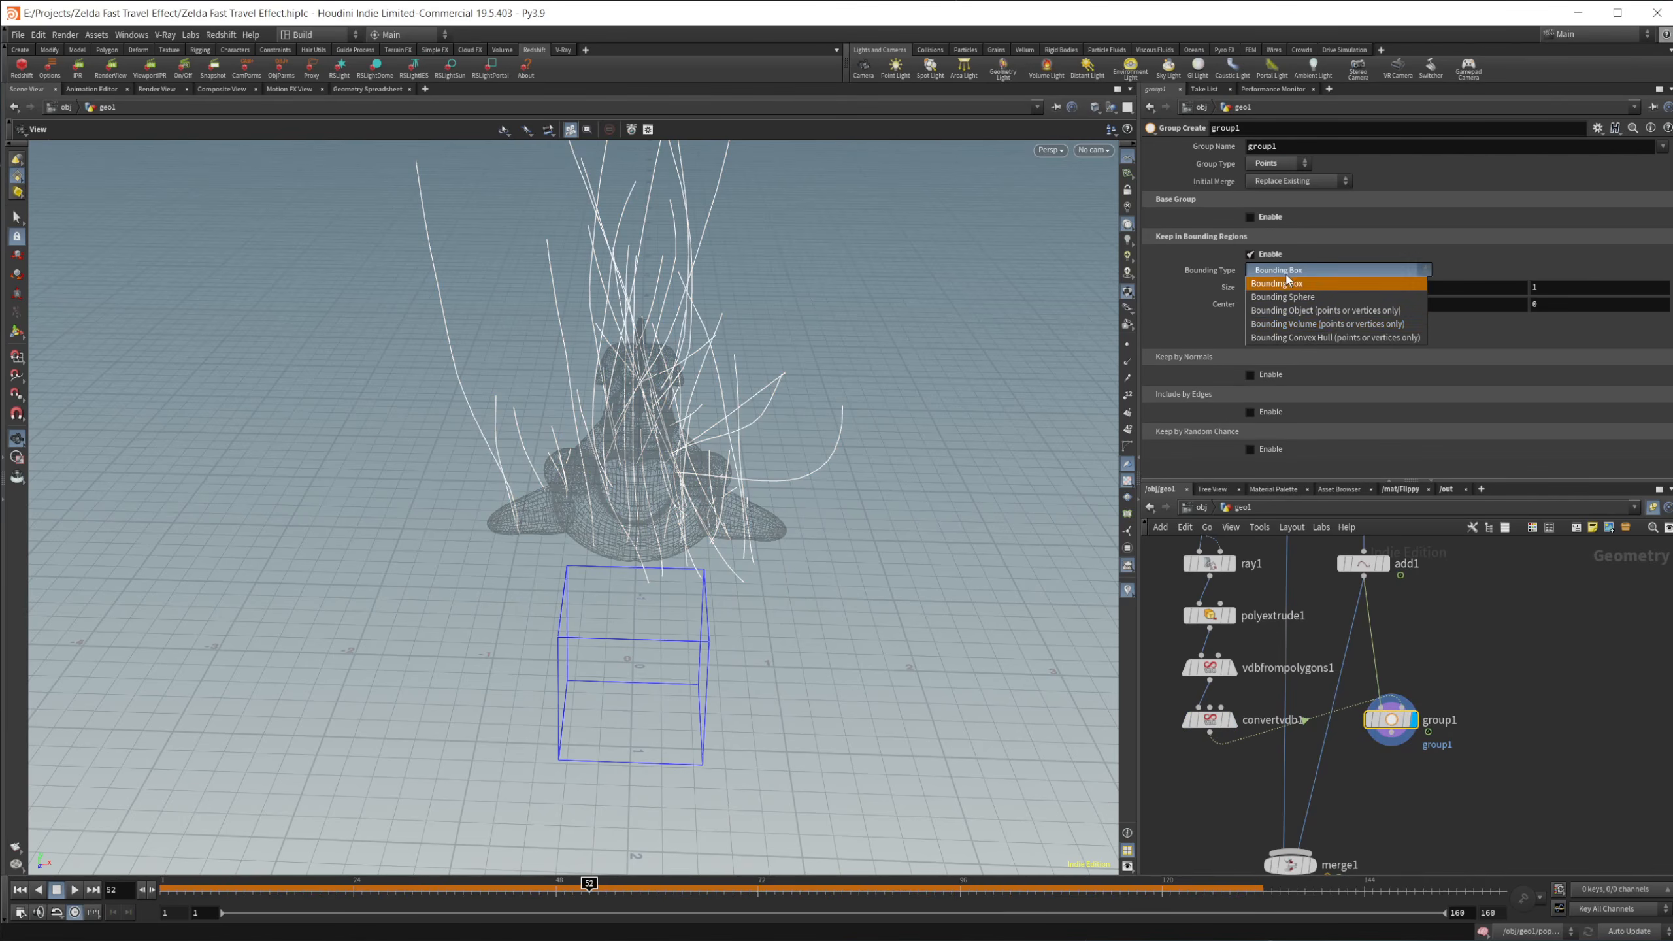
{"action": "left_click", "coordinate": [1326, 310]}
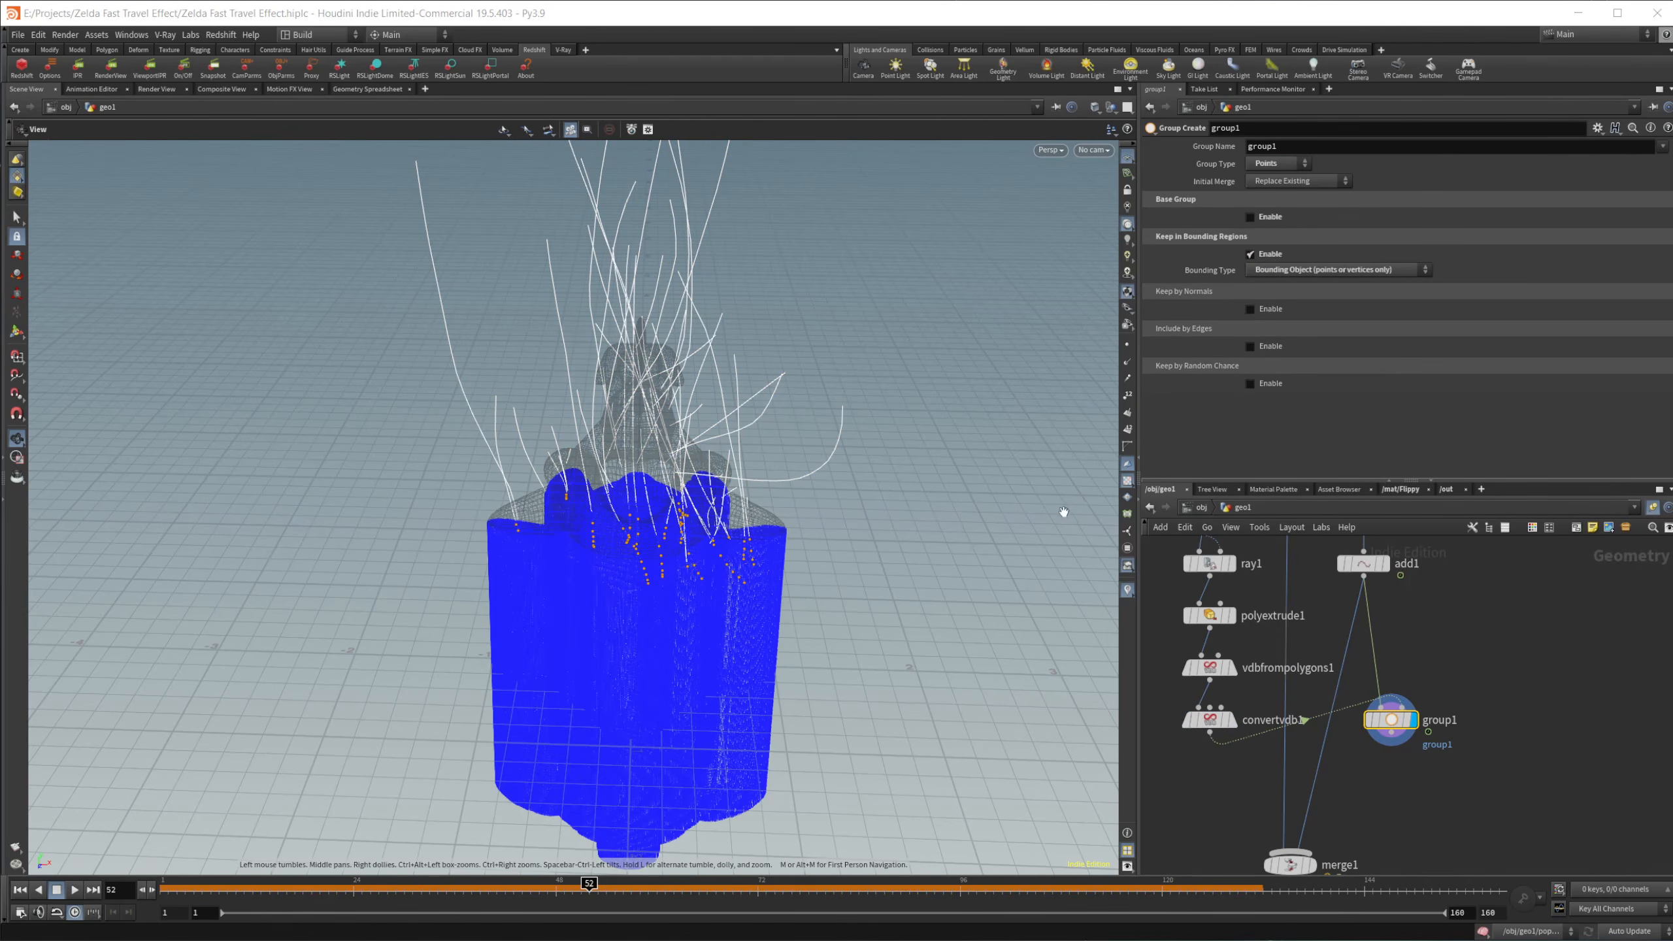
{"action": "left_click_drag", "start_coordinate": [842, 708], "coordinate": [591, 559]}
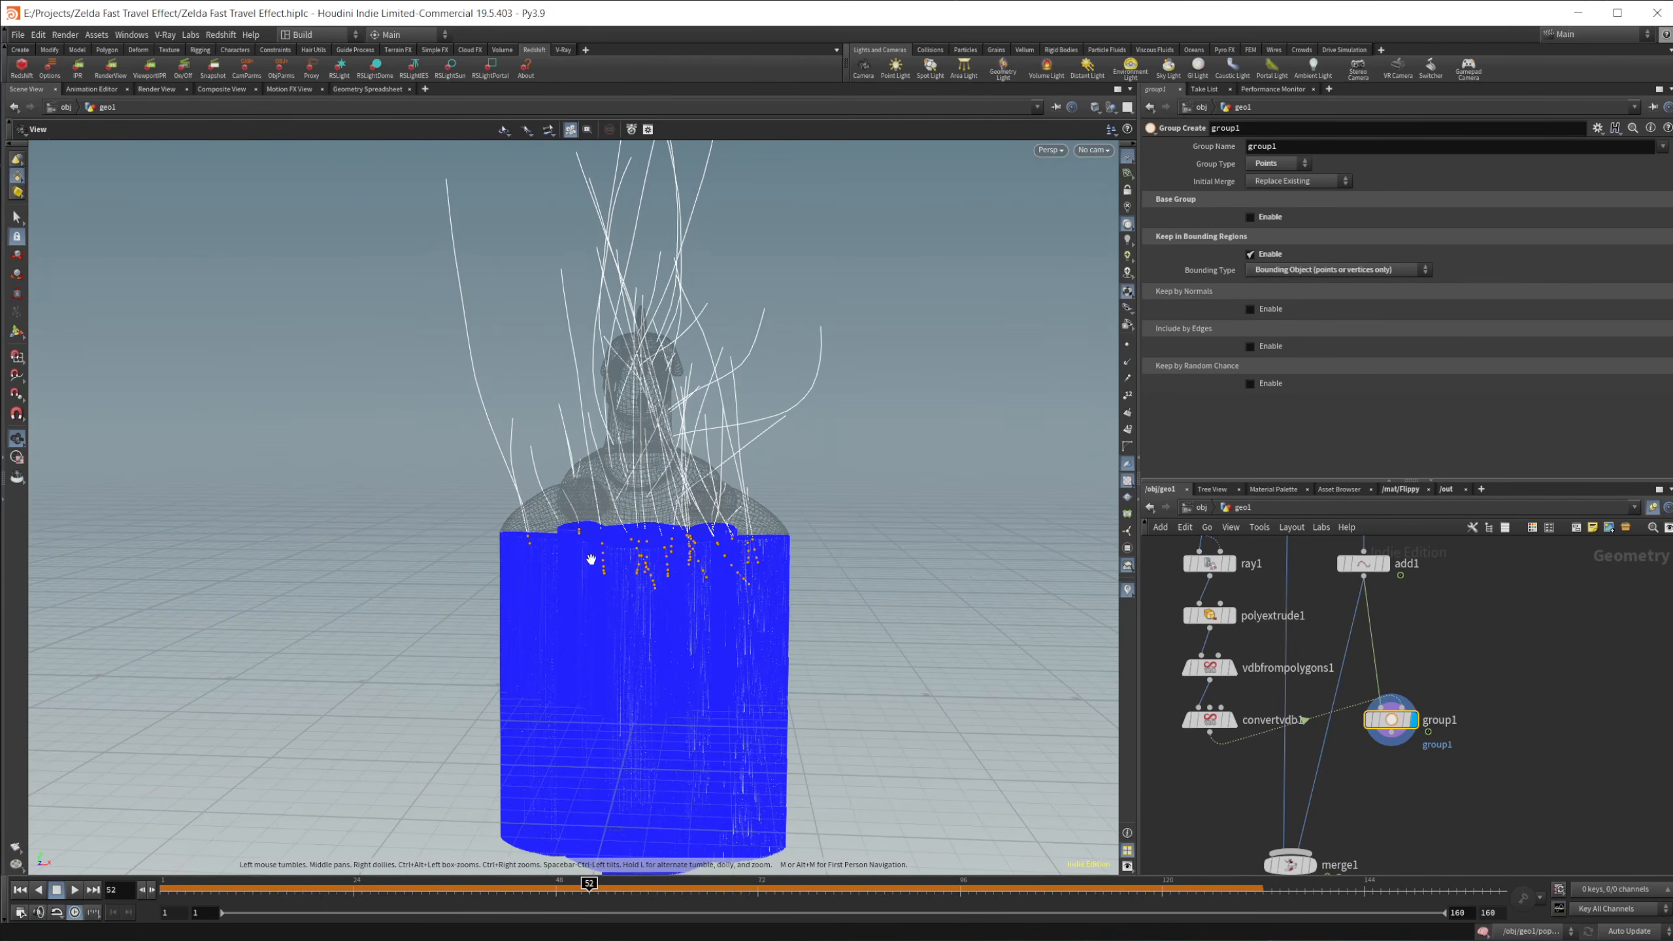
Step: Add a displayed Blast node below group1 that deletes the points in group1, with Group Type set to Points
{"action": "middle_click_drag", "start_coordinate": [1407, 805], "coordinate": [1396, 723]}
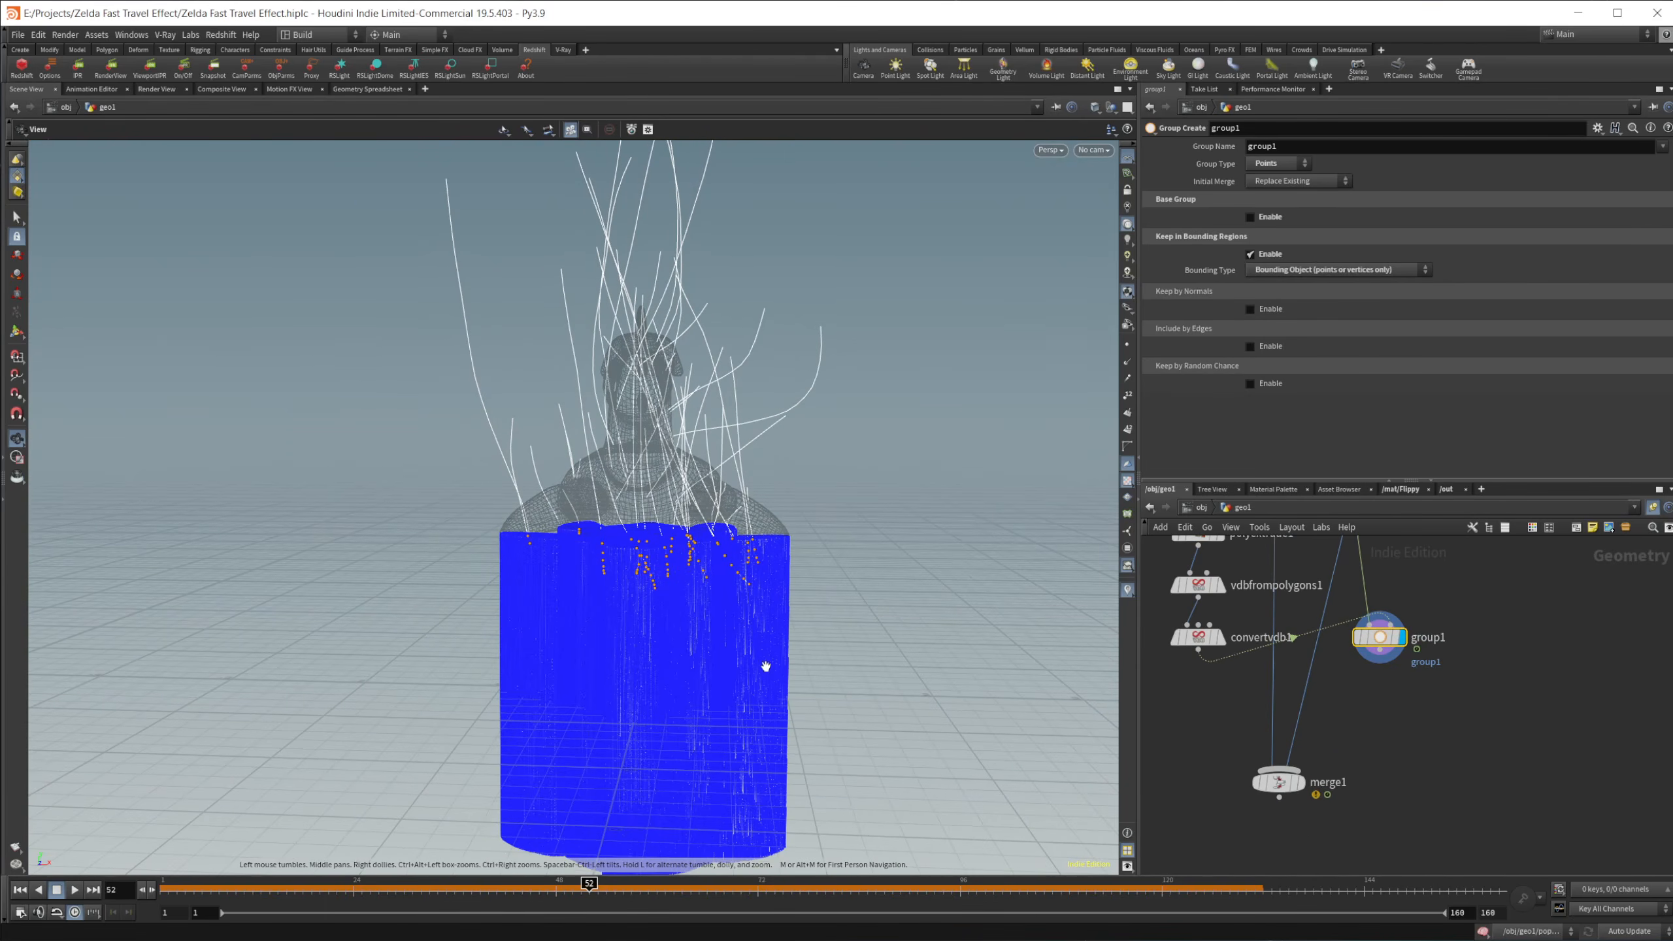
{"action": "key", "text": "Tab"}
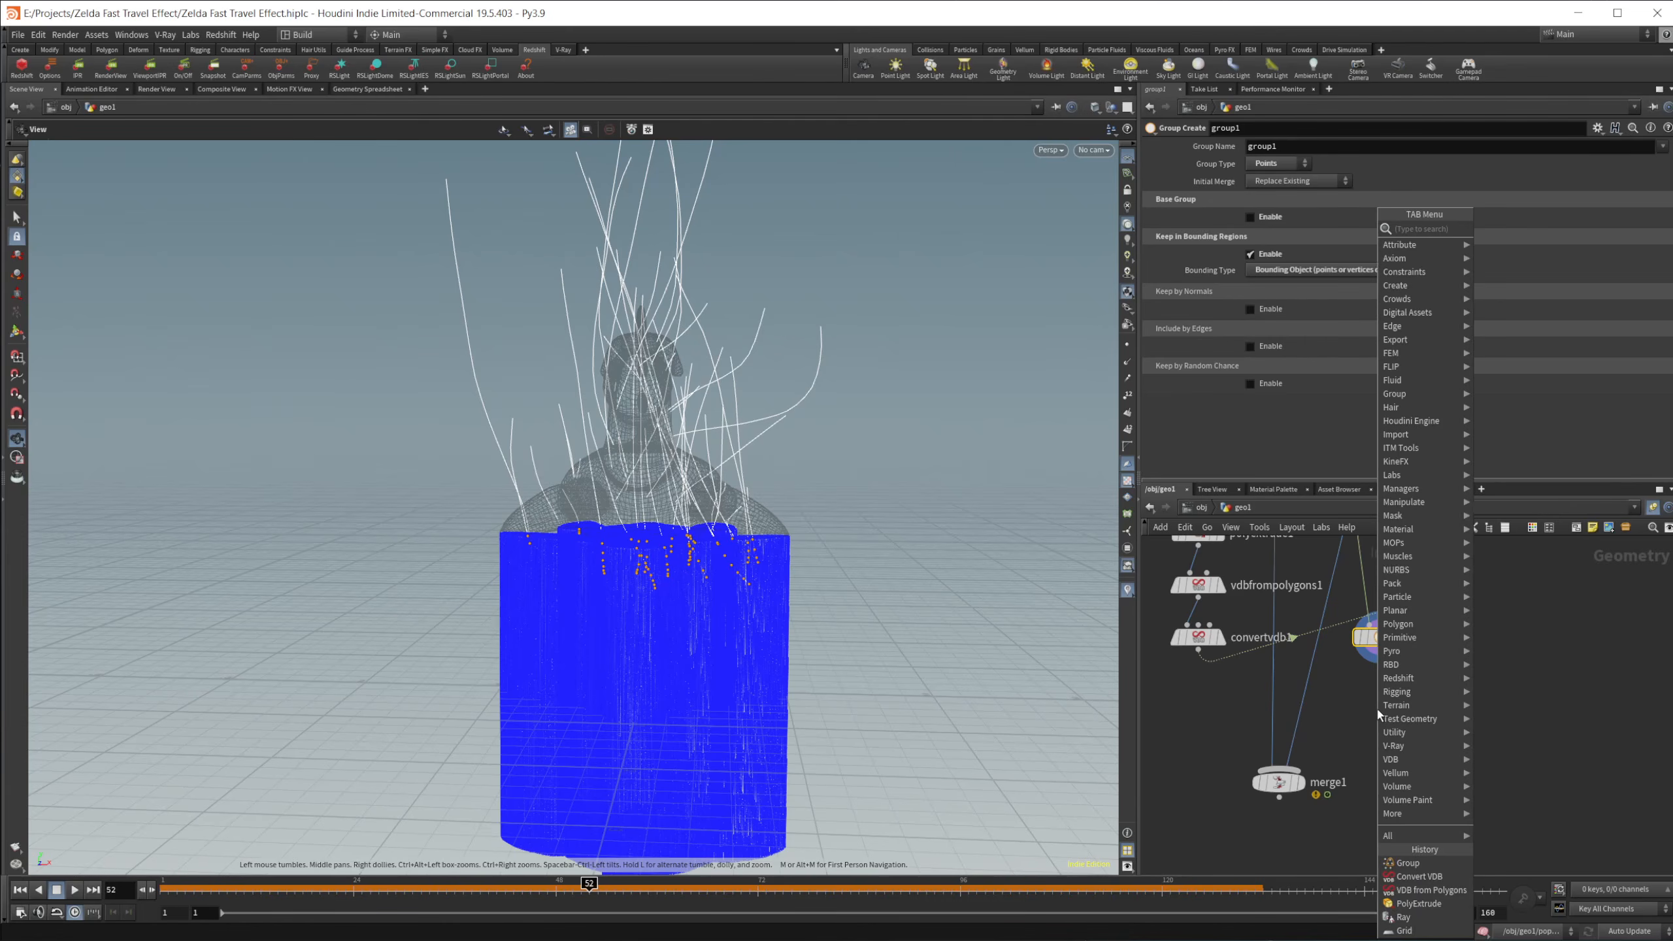
{"action": "type", "text": "blast"}
{"action": "key", "text": "Return"}
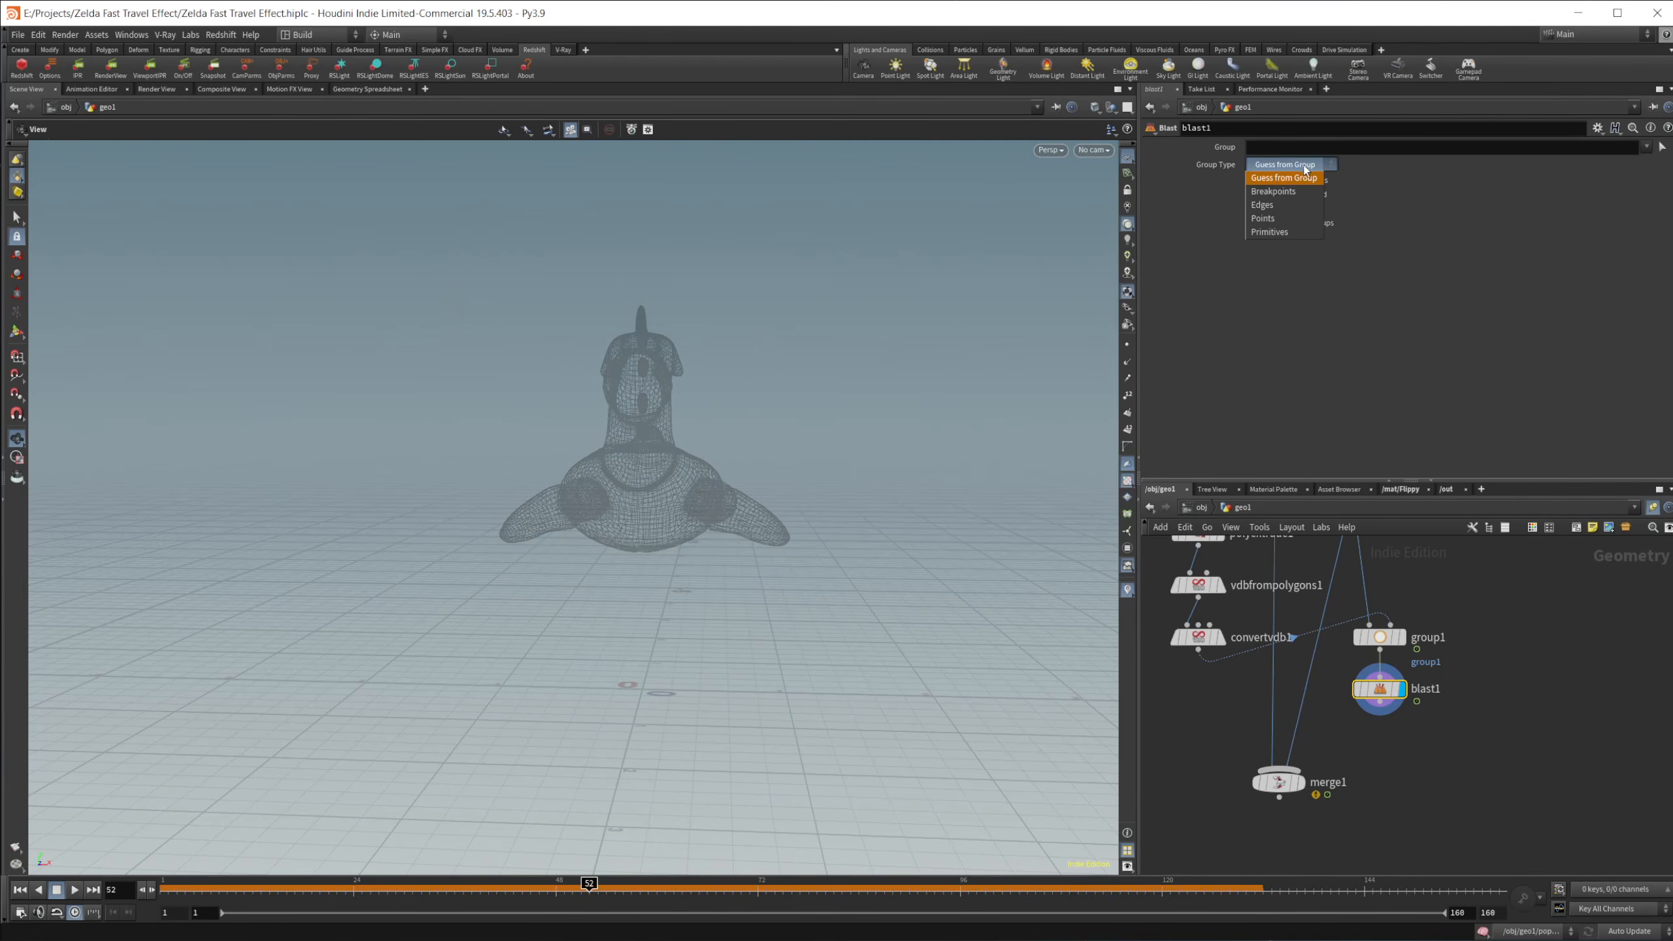
{"action": "left_click", "coordinate": [1263, 219]}
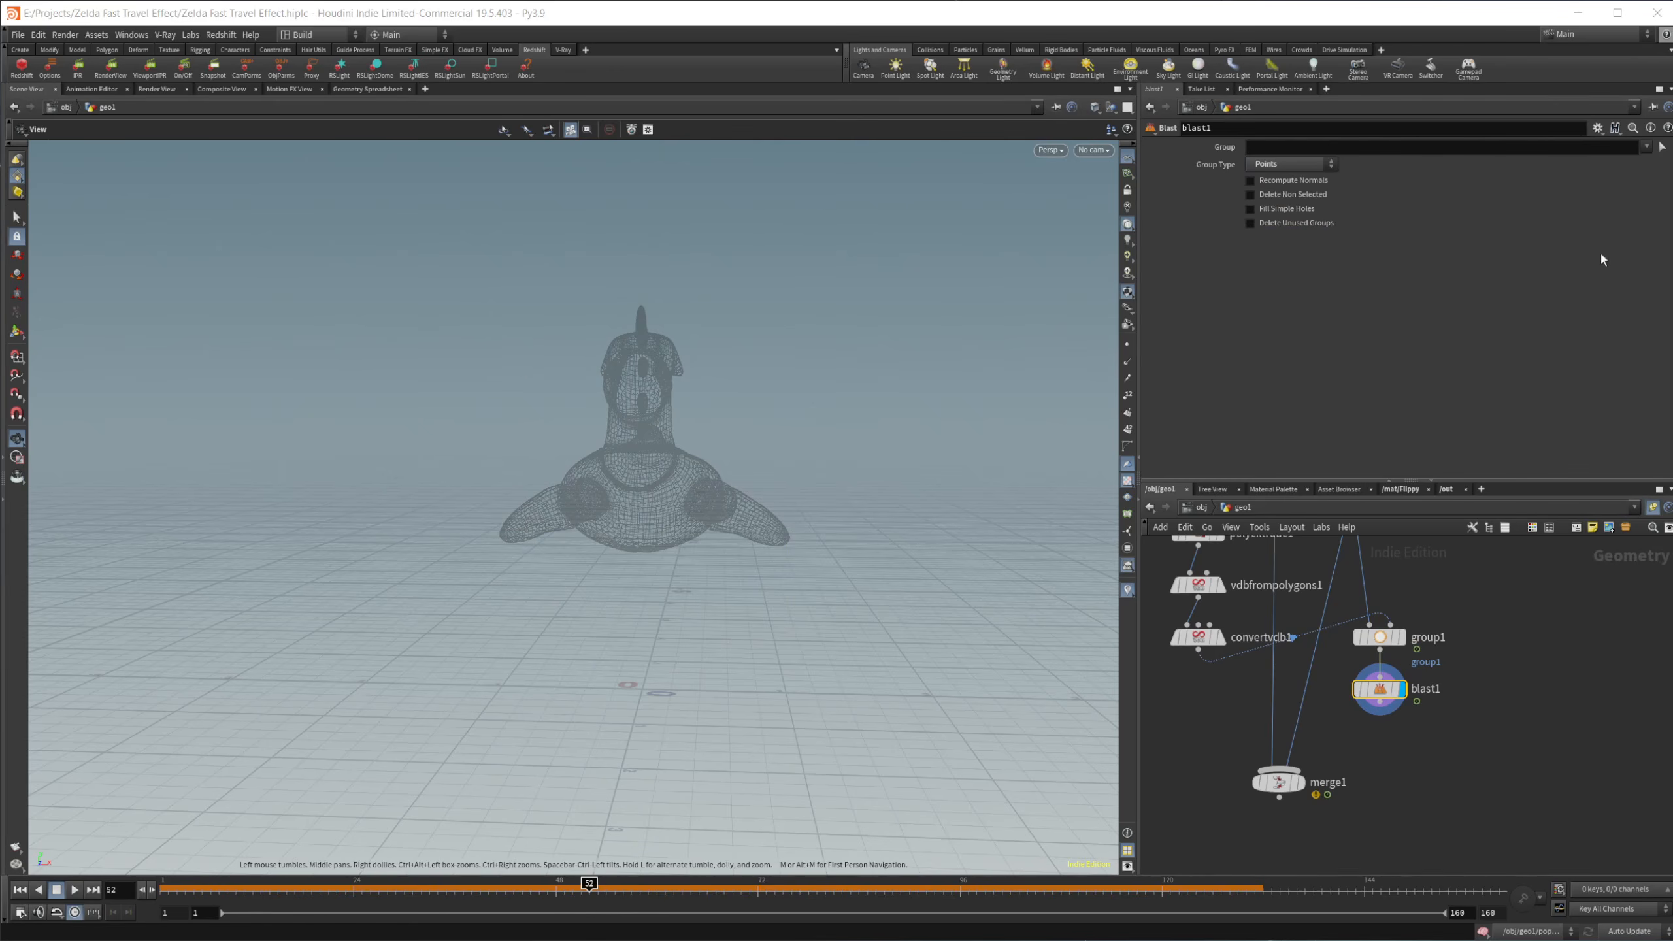
{"action": "left_click", "coordinate": [1647, 146]}
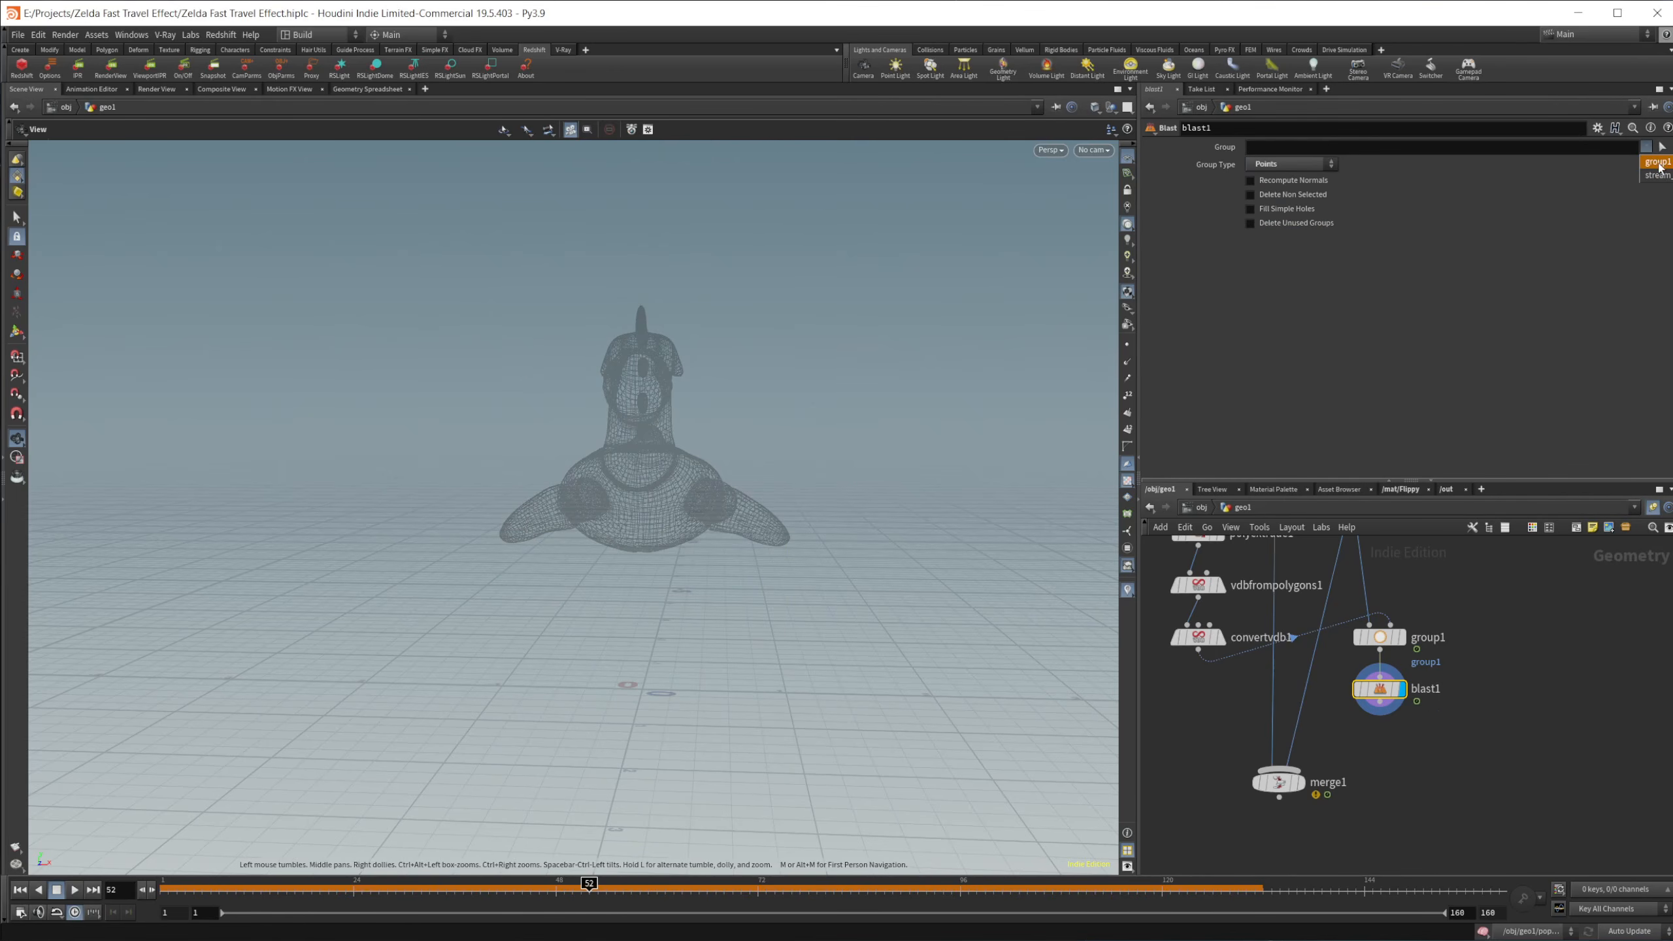
{"action": "left_click", "coordinate": [1658, 161]}
Step: Go to frame 56 and toggle the bypass of blast1 on and off to compare the trails inside the silhouette volume
{"action": "left_click_drag", "start_coordinate": [664, 604], "coordinate": [694, 645]}
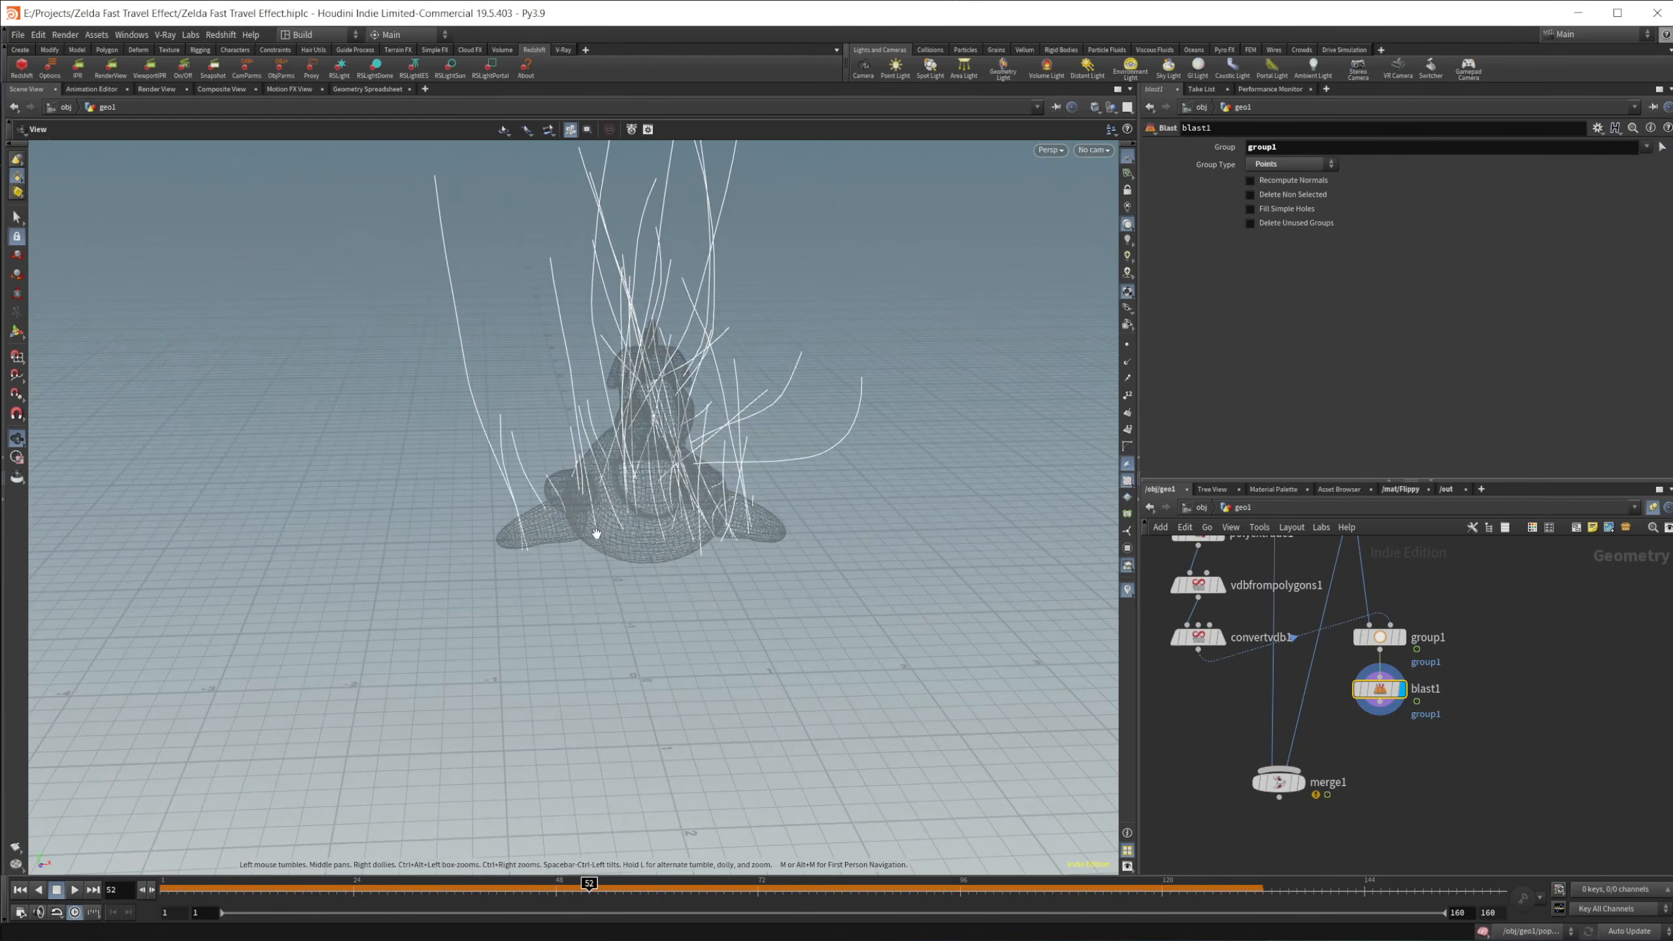
{"action": "left_click_drag", "start_coordinate": [596, 534], "coordinate": [649, 489]}
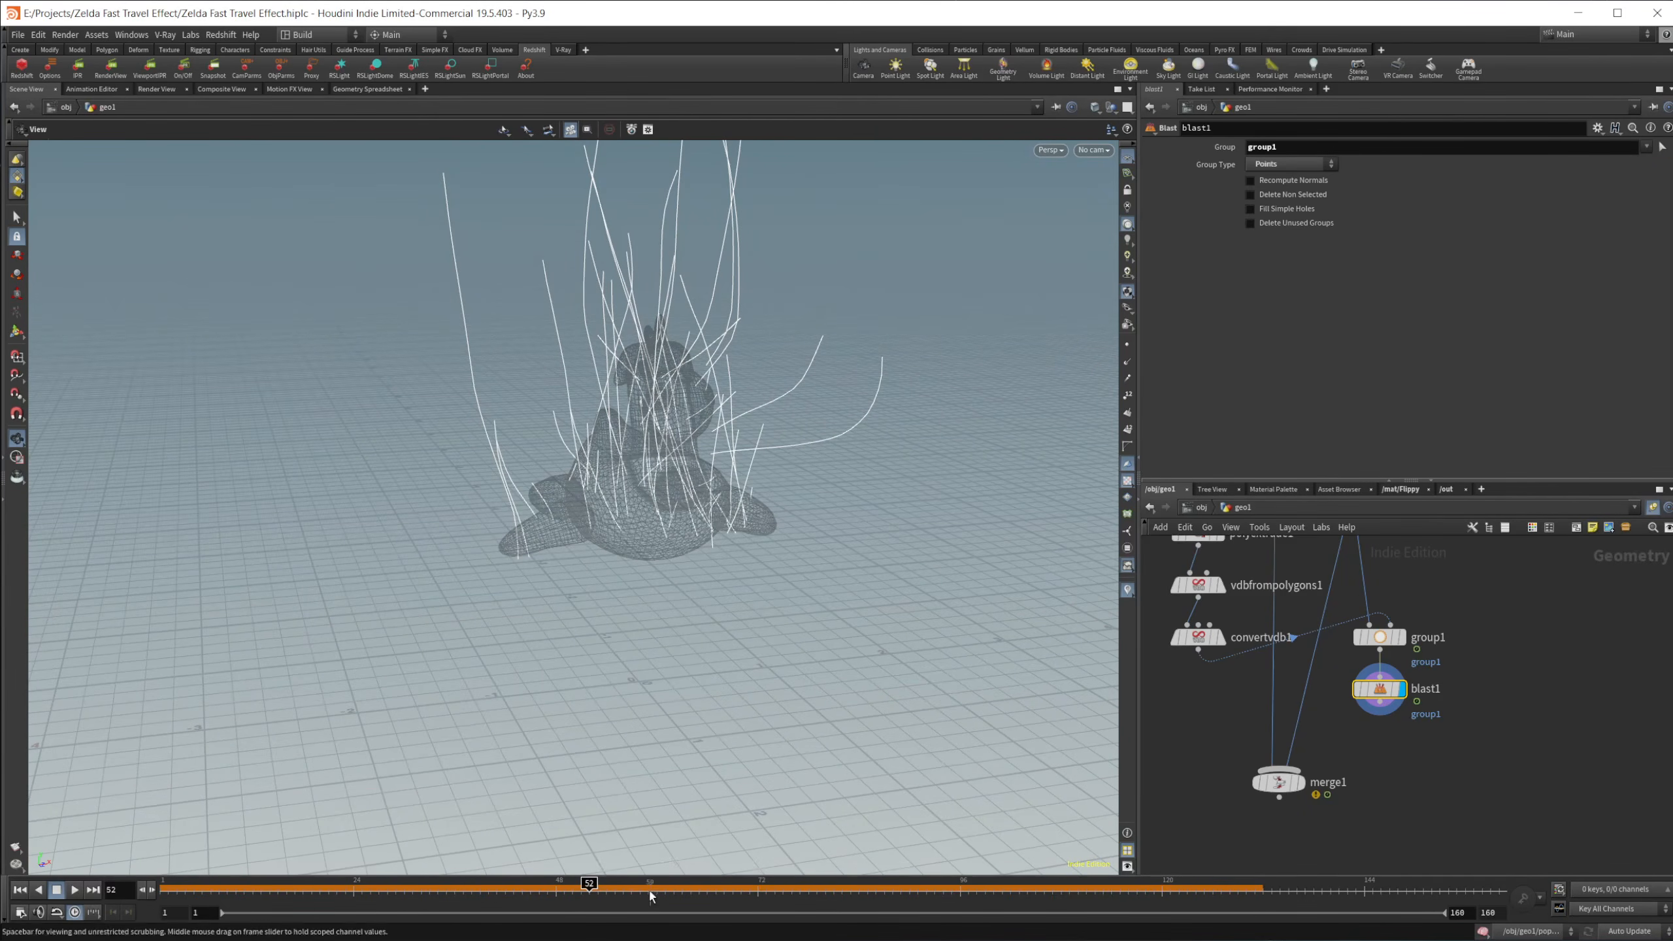
{"action": "left_click_drag", "start_coordinate": [588, 890], "coordinate": [622, 891]}
{"action": "mouse_move", "coordinate": [1379, 696]}
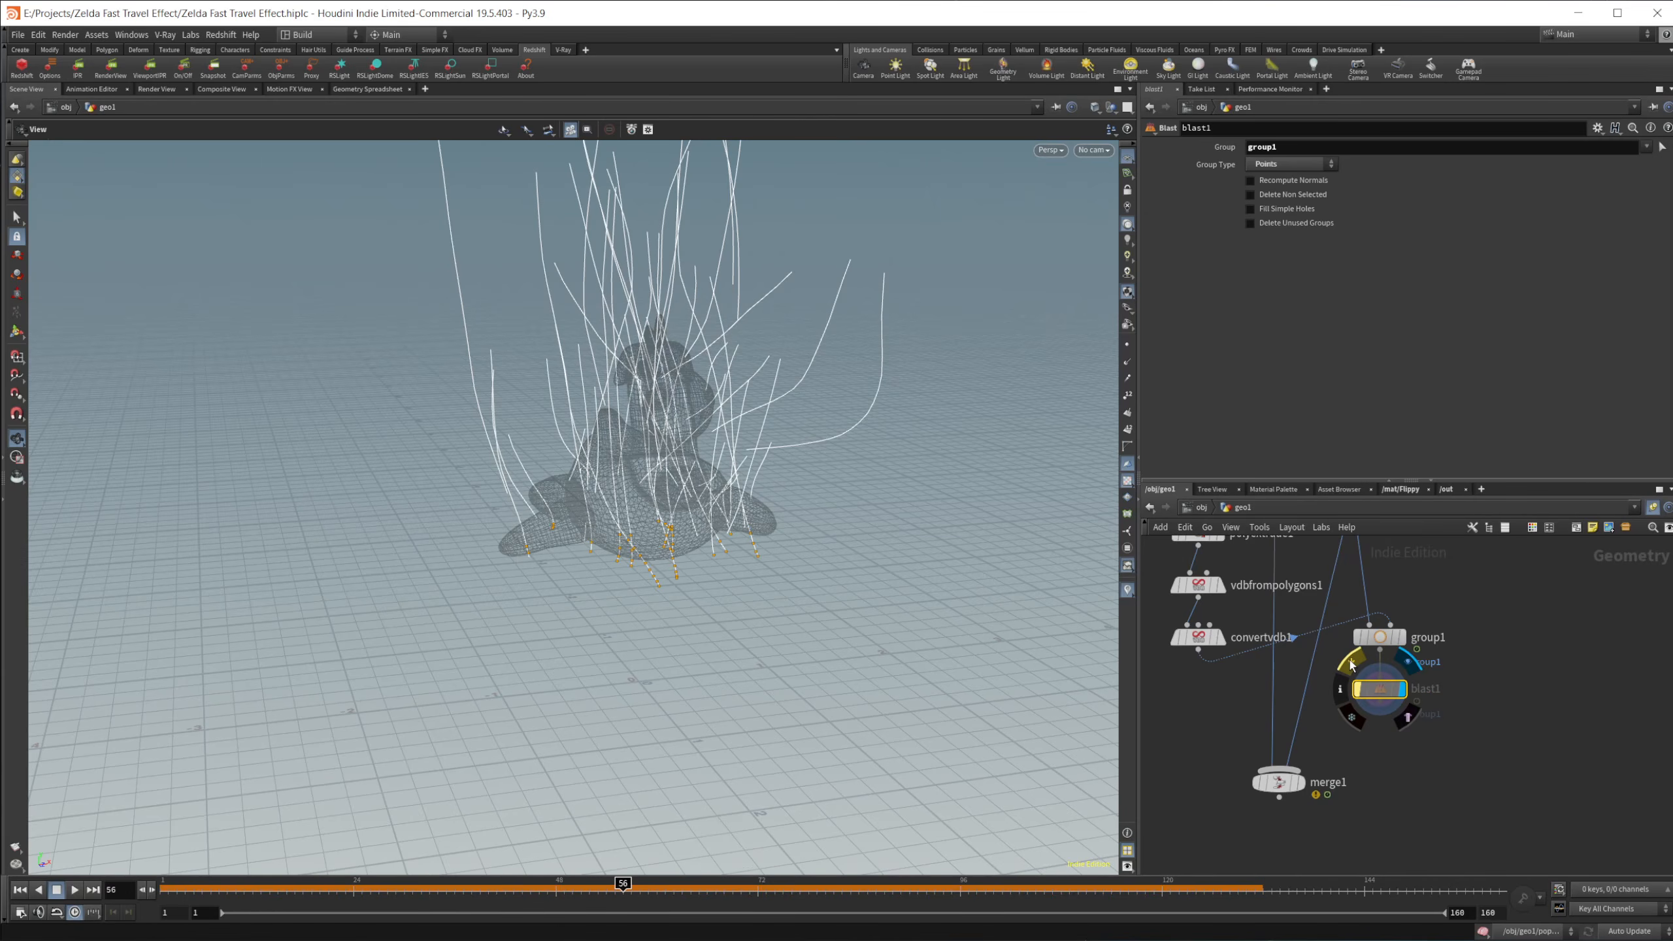
{"action": "left_click", "coordinate": [1350, 664]}
{"action": "left_click_drag", "start_coordinate": [869, 719], "coordinate": [639, 599]}
{"action": "mouse_move", "coordinate": [1376, 686]}
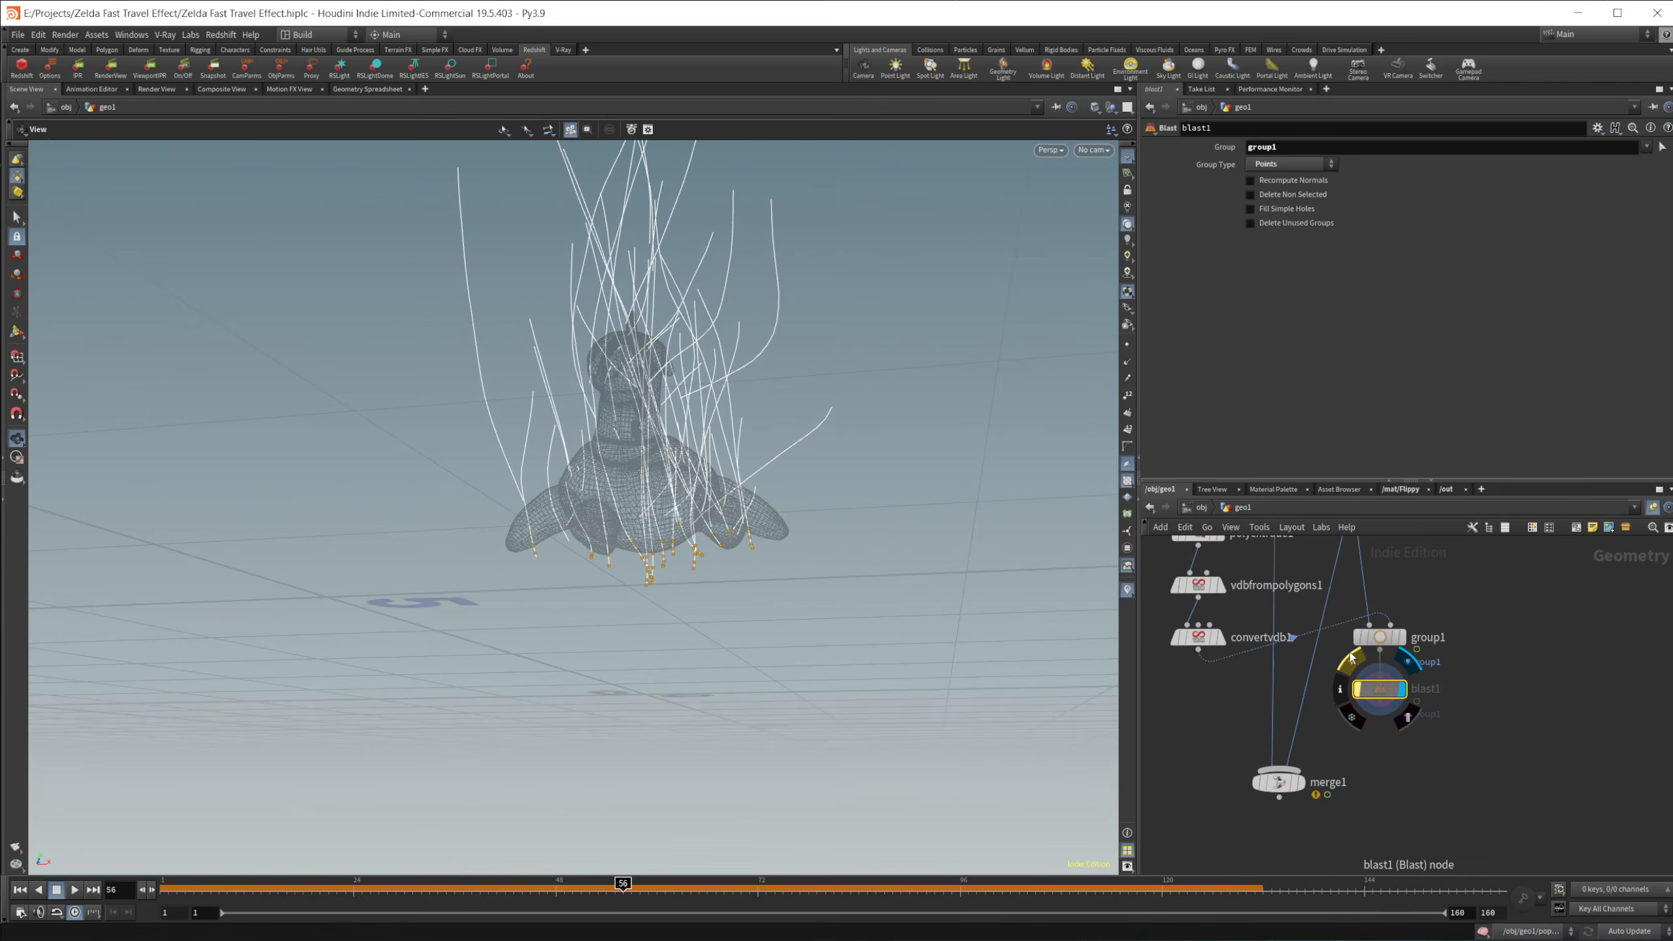
{"action": "left_click", "coordinate": [1354, 657]}
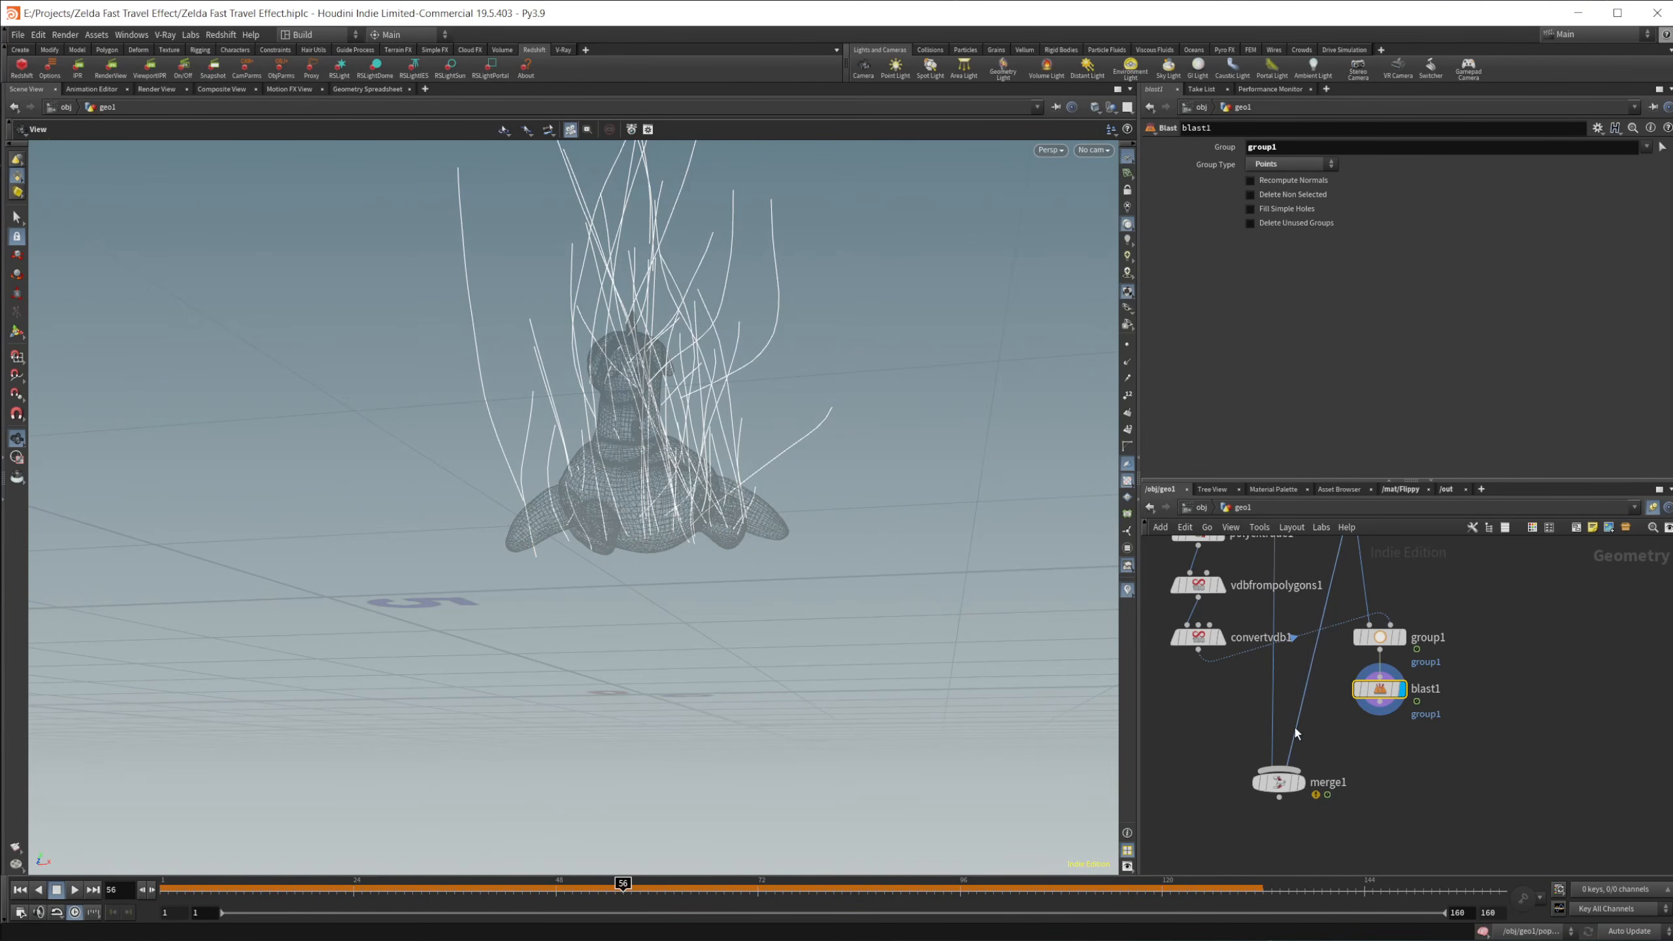
Step: Feed blast1 into merge1 in place of add1 and display merge1, checking the trimmed trails during playback
{"action": "left_click_drag", "start_coordinate": [1379, 701], "coordinate": [1281, 772]}
{"action": "left_click", "coordinate": [1278, 783]}
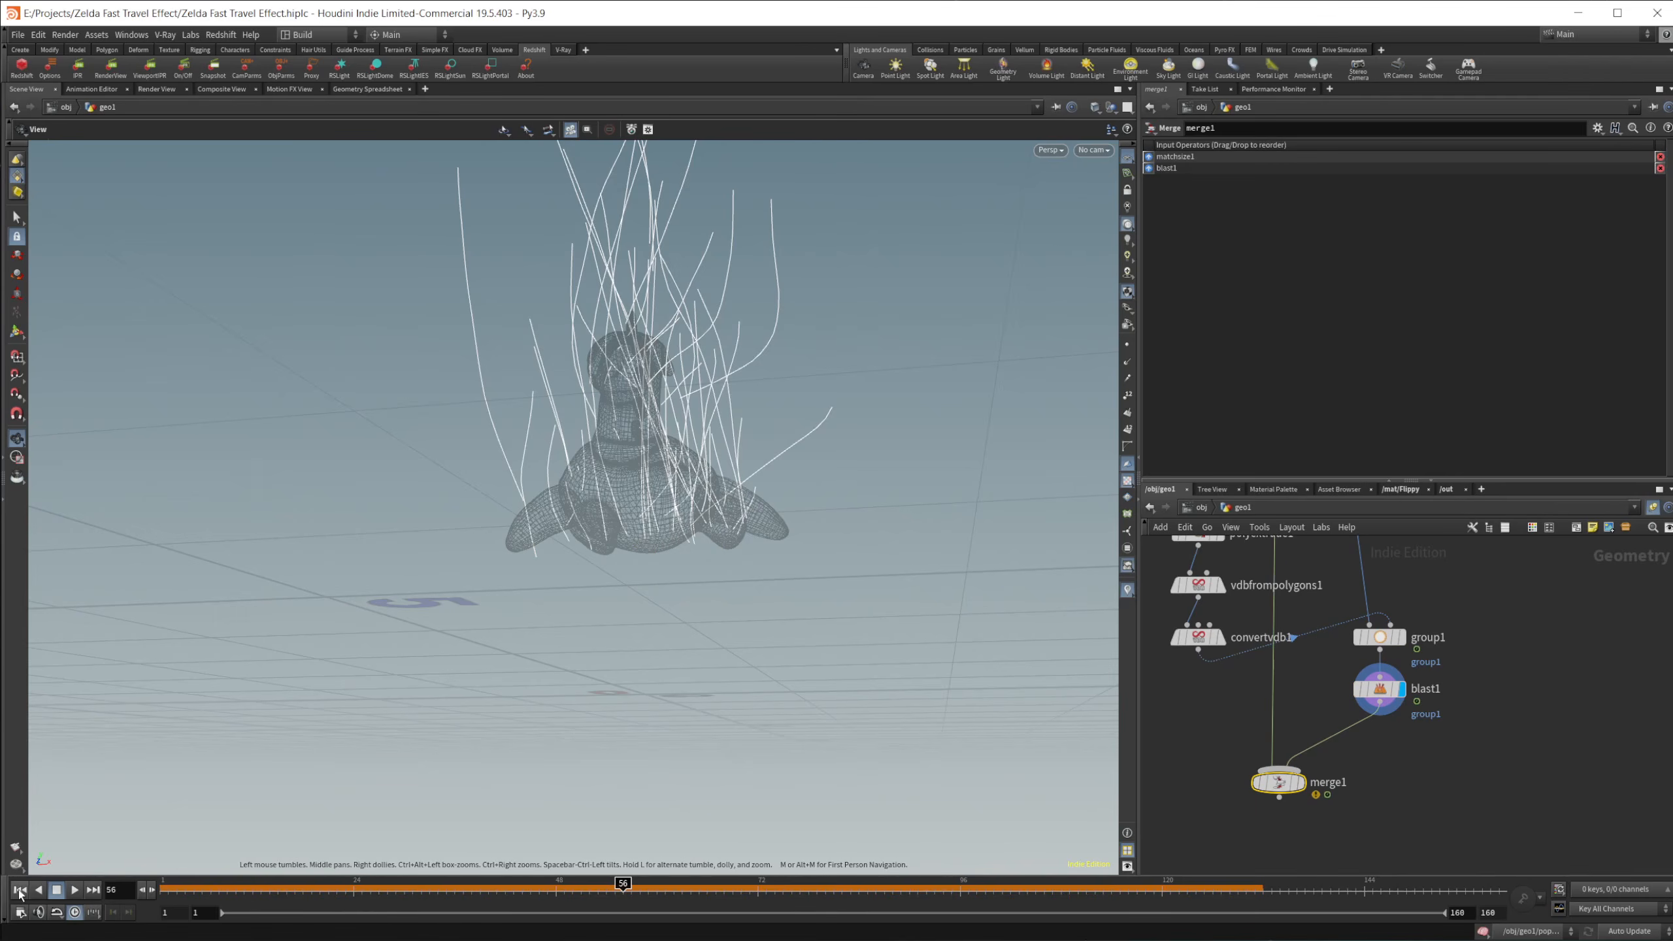
{"action": "left_click", "coordinate": [20, 889]}
{"action": "left_click", "coordinate": [74, 890]}
{"action": "left_click_drag", "start_coordinate": [576, 677], "coordinate": [567, 677]}
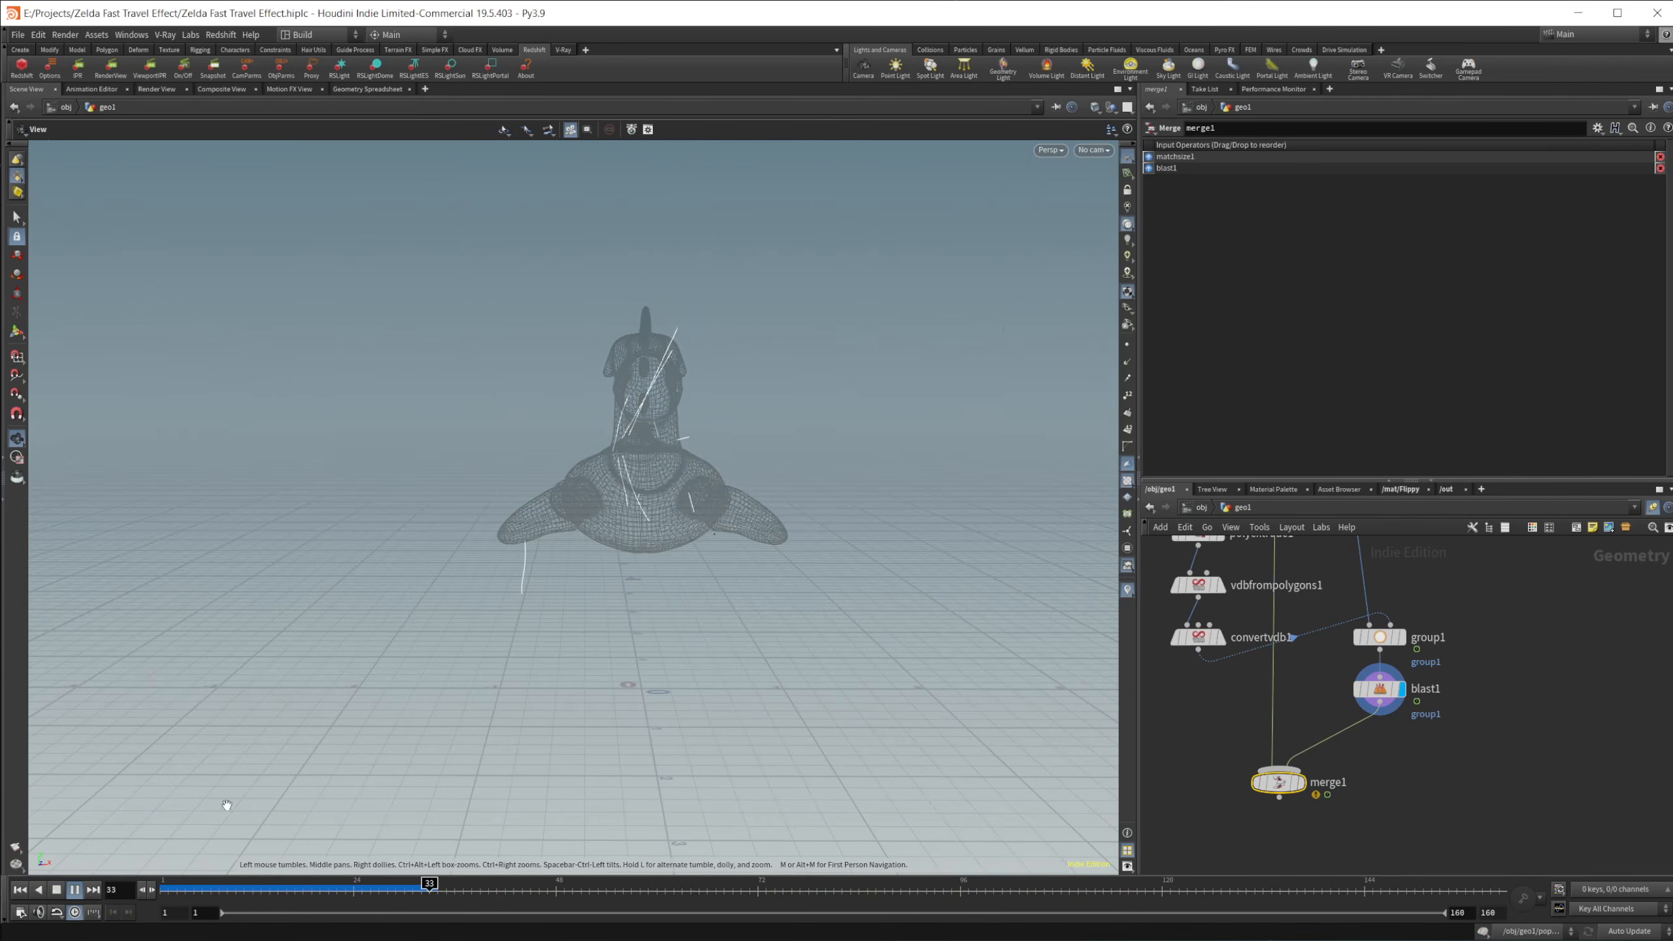
{"action": "left_click", "coordinate": [75, 889]}
{"action": "key", "text": "r"}
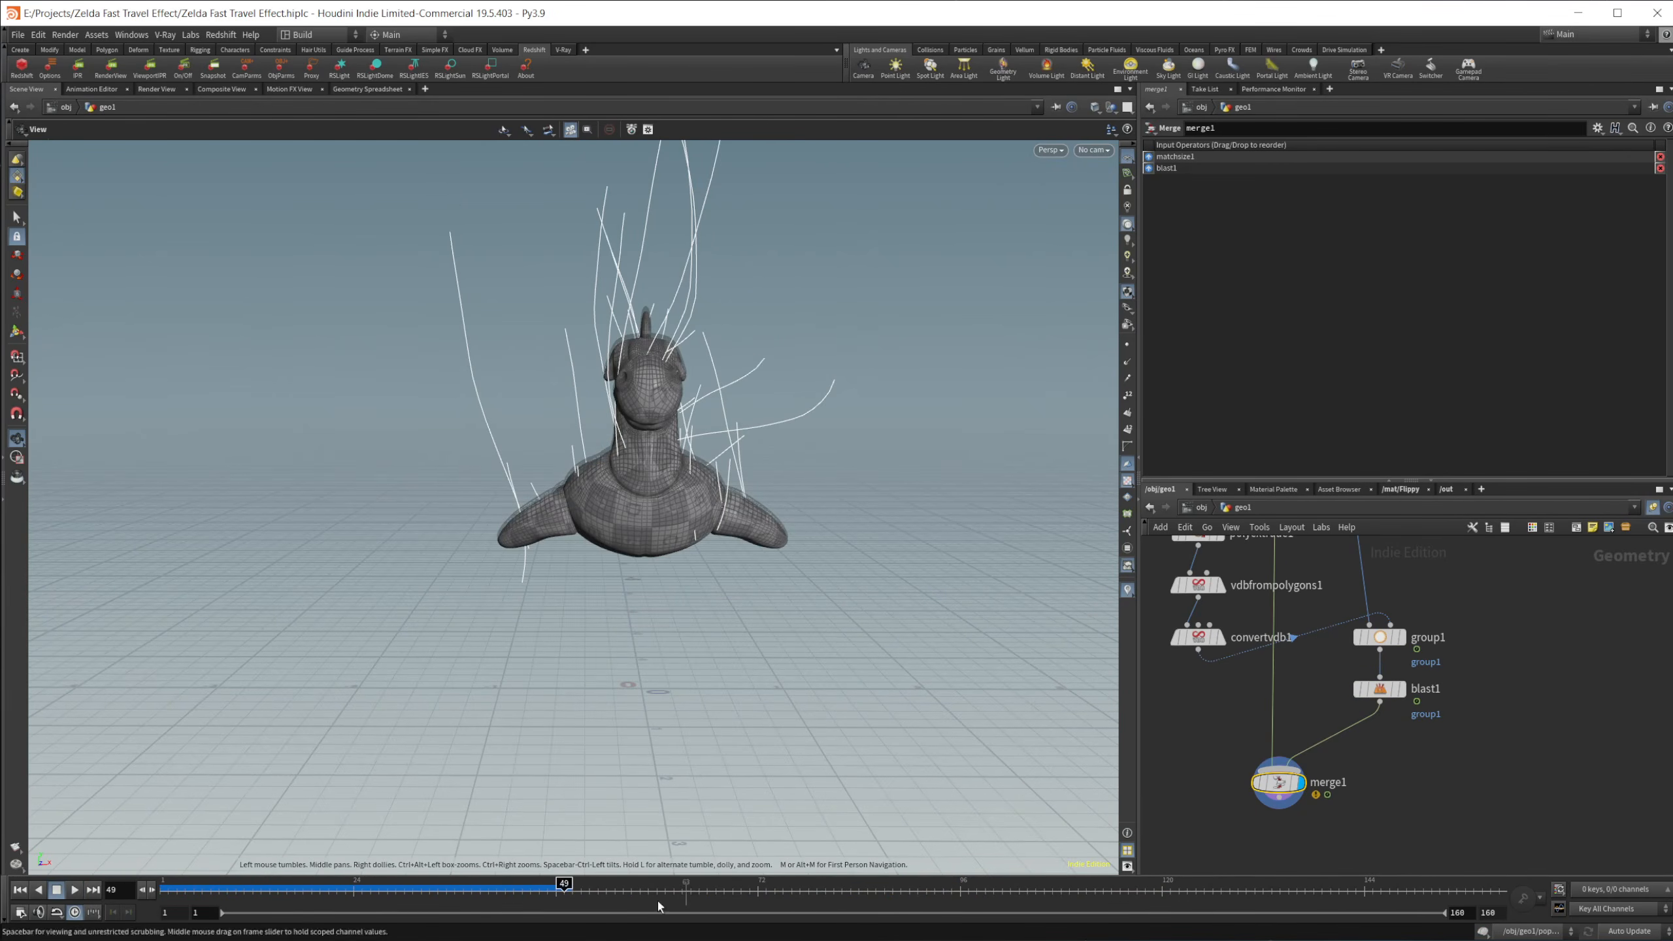
Step: Replay the merged result from the first frame and turn off the template overlay of matchsize2
{"action": "left_click", "coordinate": [20, 889]}
{"action": "left_click", "coordinate": [72, 892]}
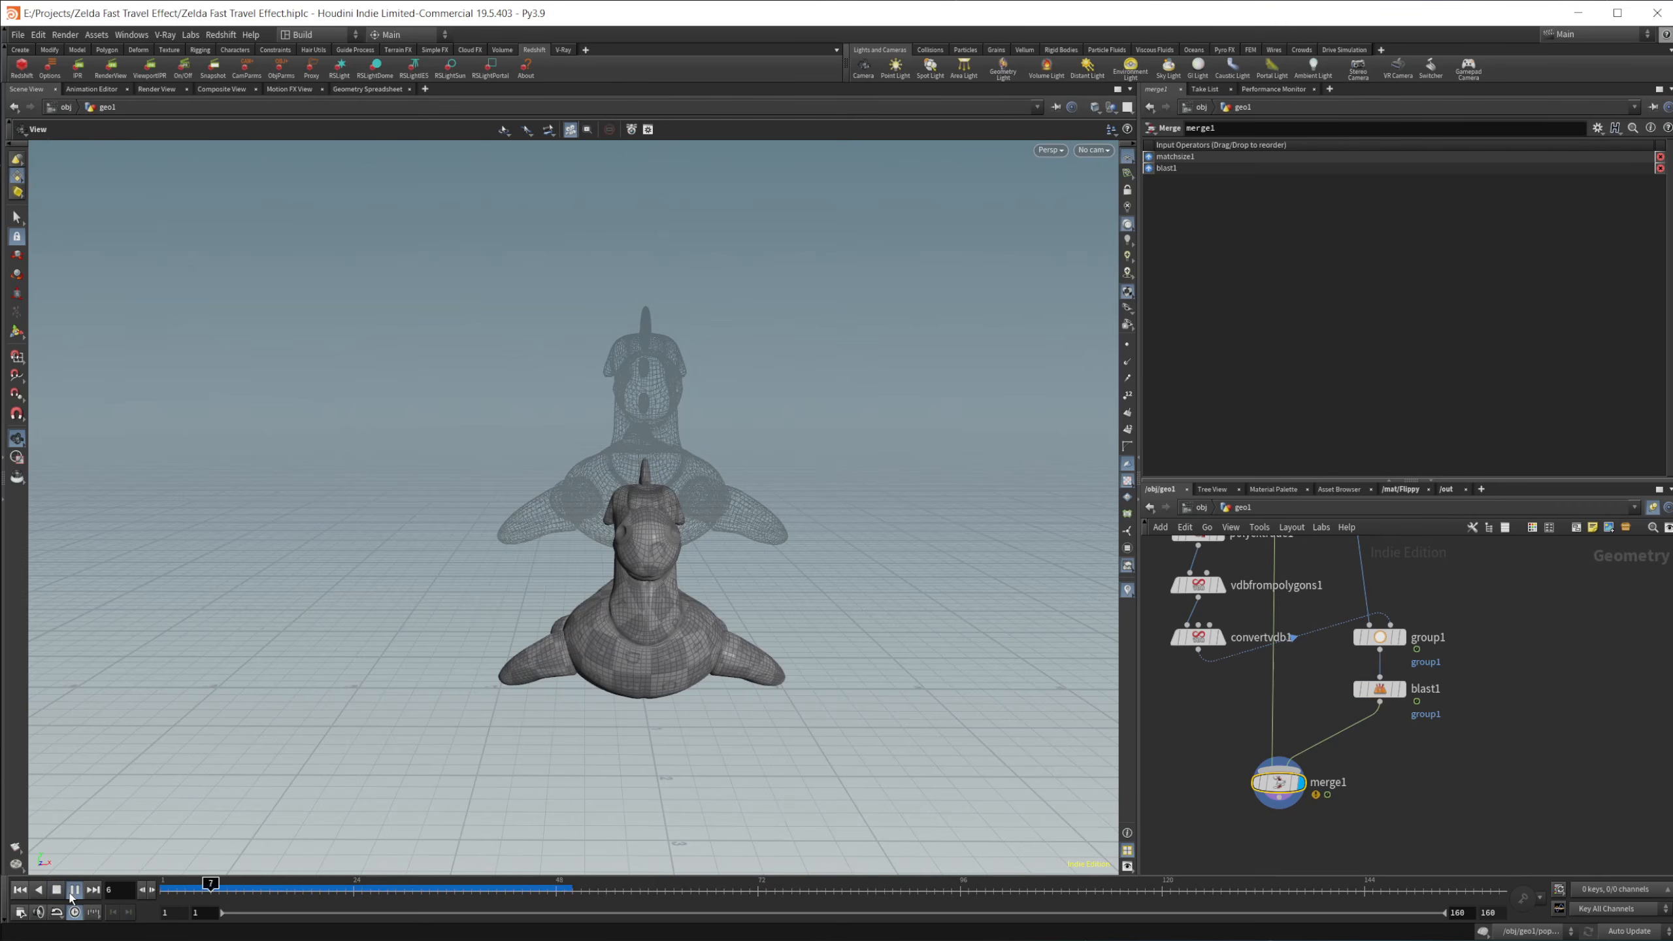
{"action": "left_click", "coordinate": [60, 892]}
{"action": "middle_click_drag", "start_coordinate": [1502, 634], "coordinate": [1475, 836]}
{"action": "middle_click_drag", "start_coordinate": [1259, 642], "coordinate": [1309, 735]}
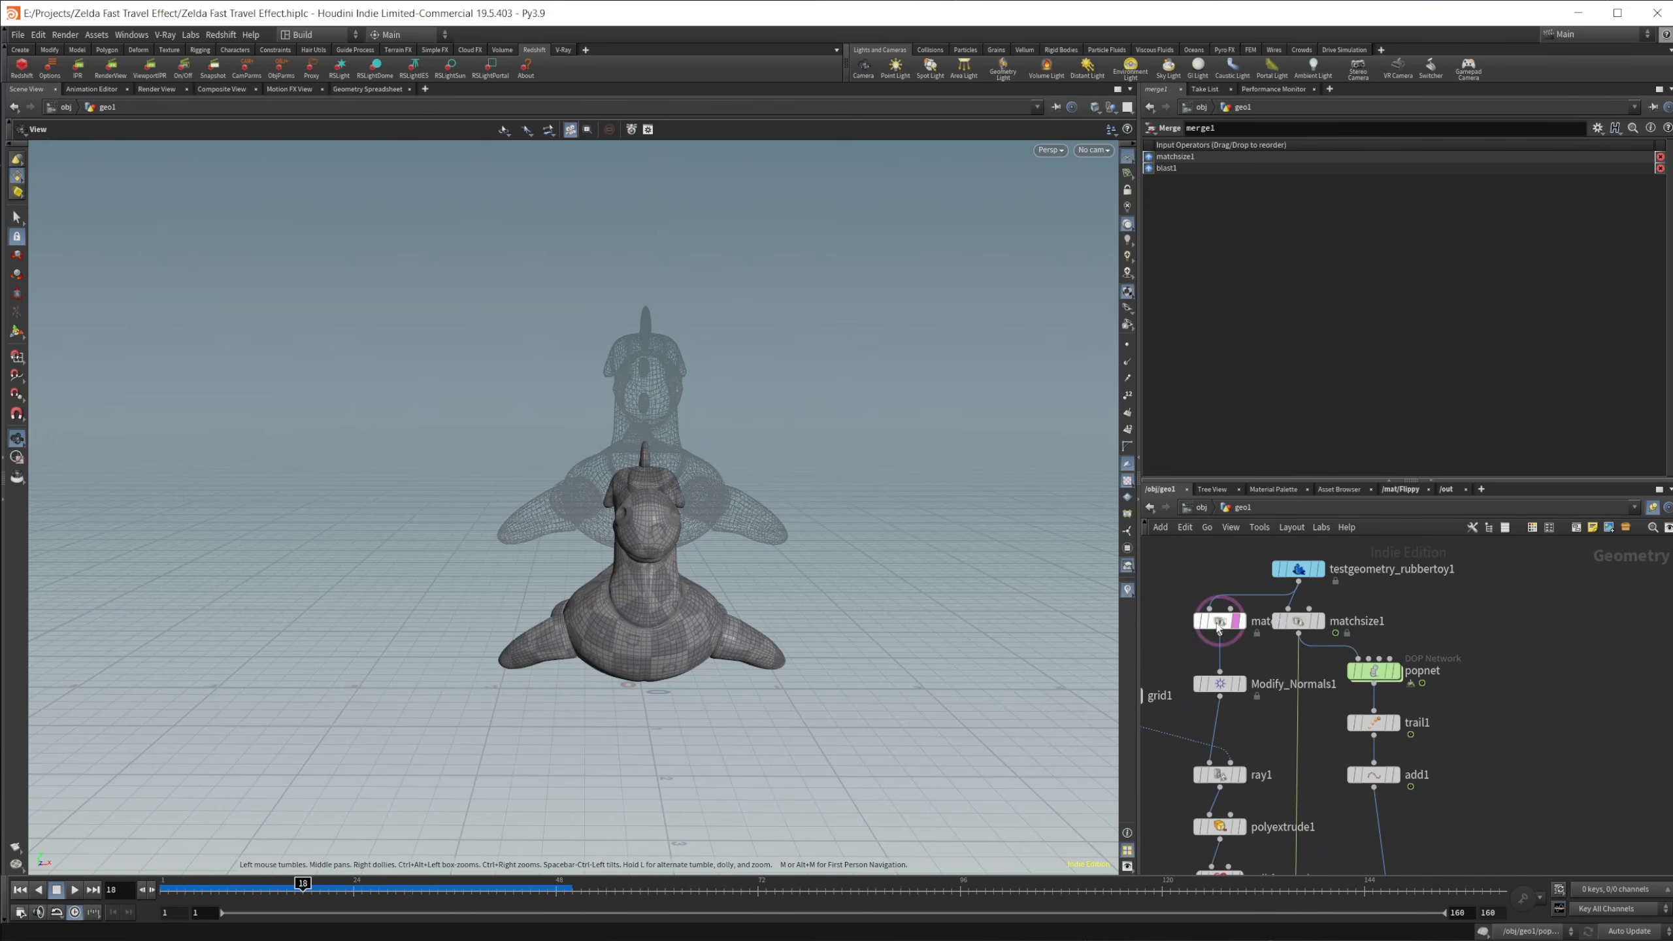
{"action": "left_click", "coordinate": [1250, 651]}
{"action": "middle_click_drag", "start_coordinate": [1497, 821], "coordinate": [1458, 572]}
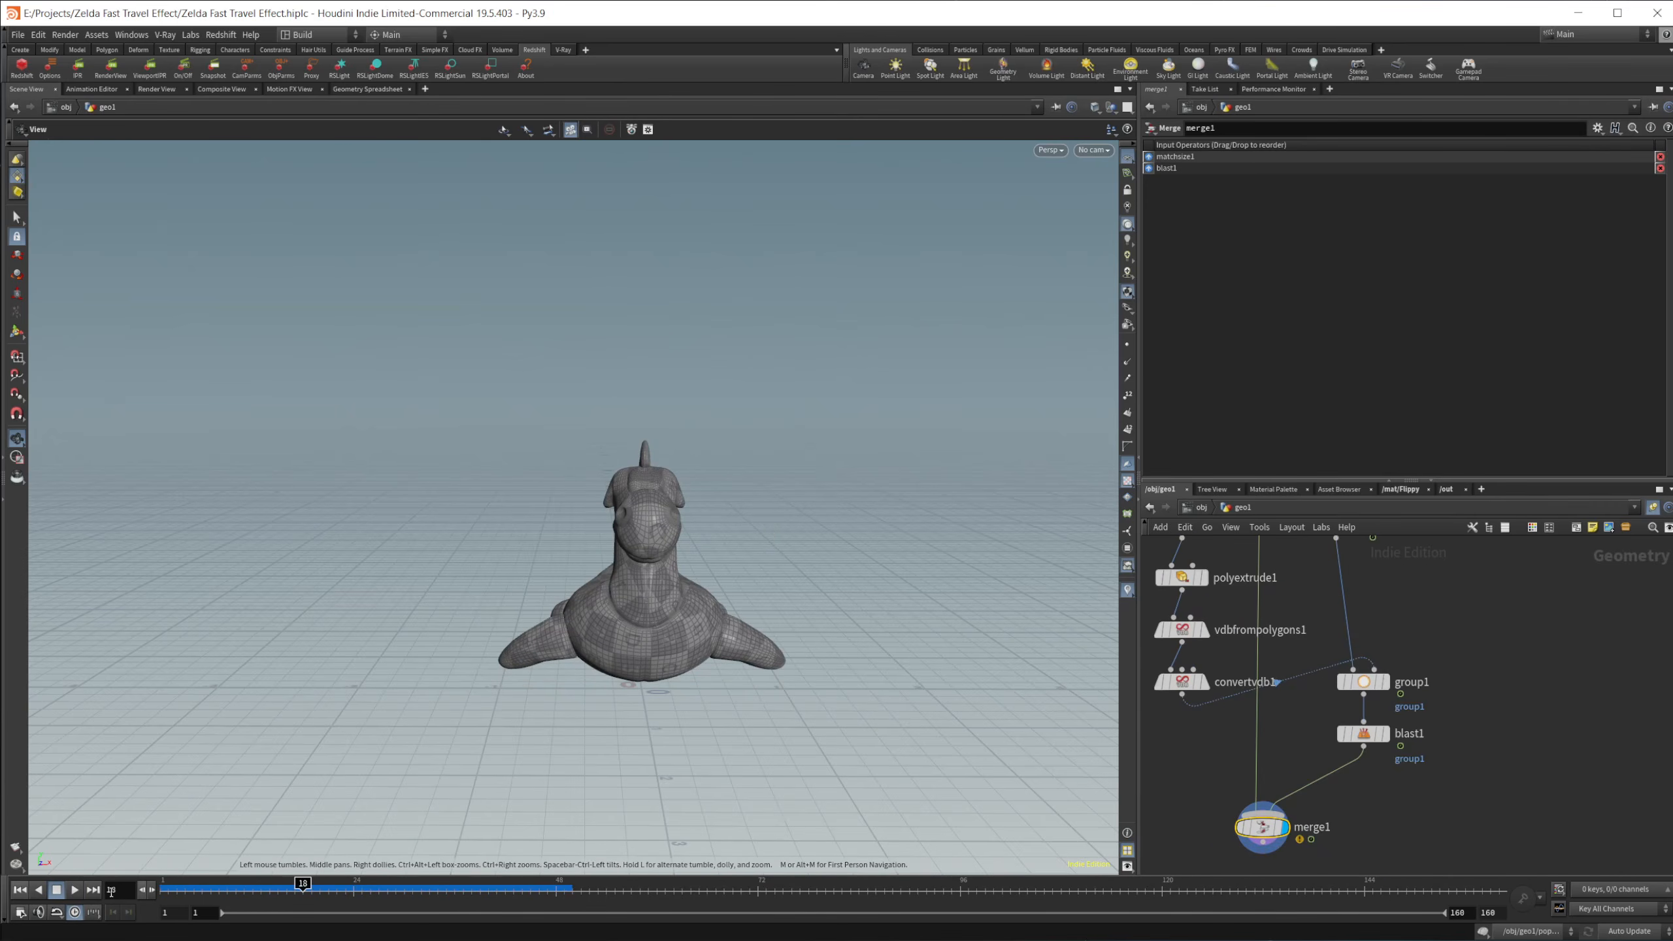
Step: Play the animation of merge1 to examine the rising toy and its trimmed trails, stopping at frame 21
{"action": "left_click", "coordinate": [75, 889]}
{"action": "middle_click_drag", "start_coordinate": [662, 666], "coordinate": [663, 549]}
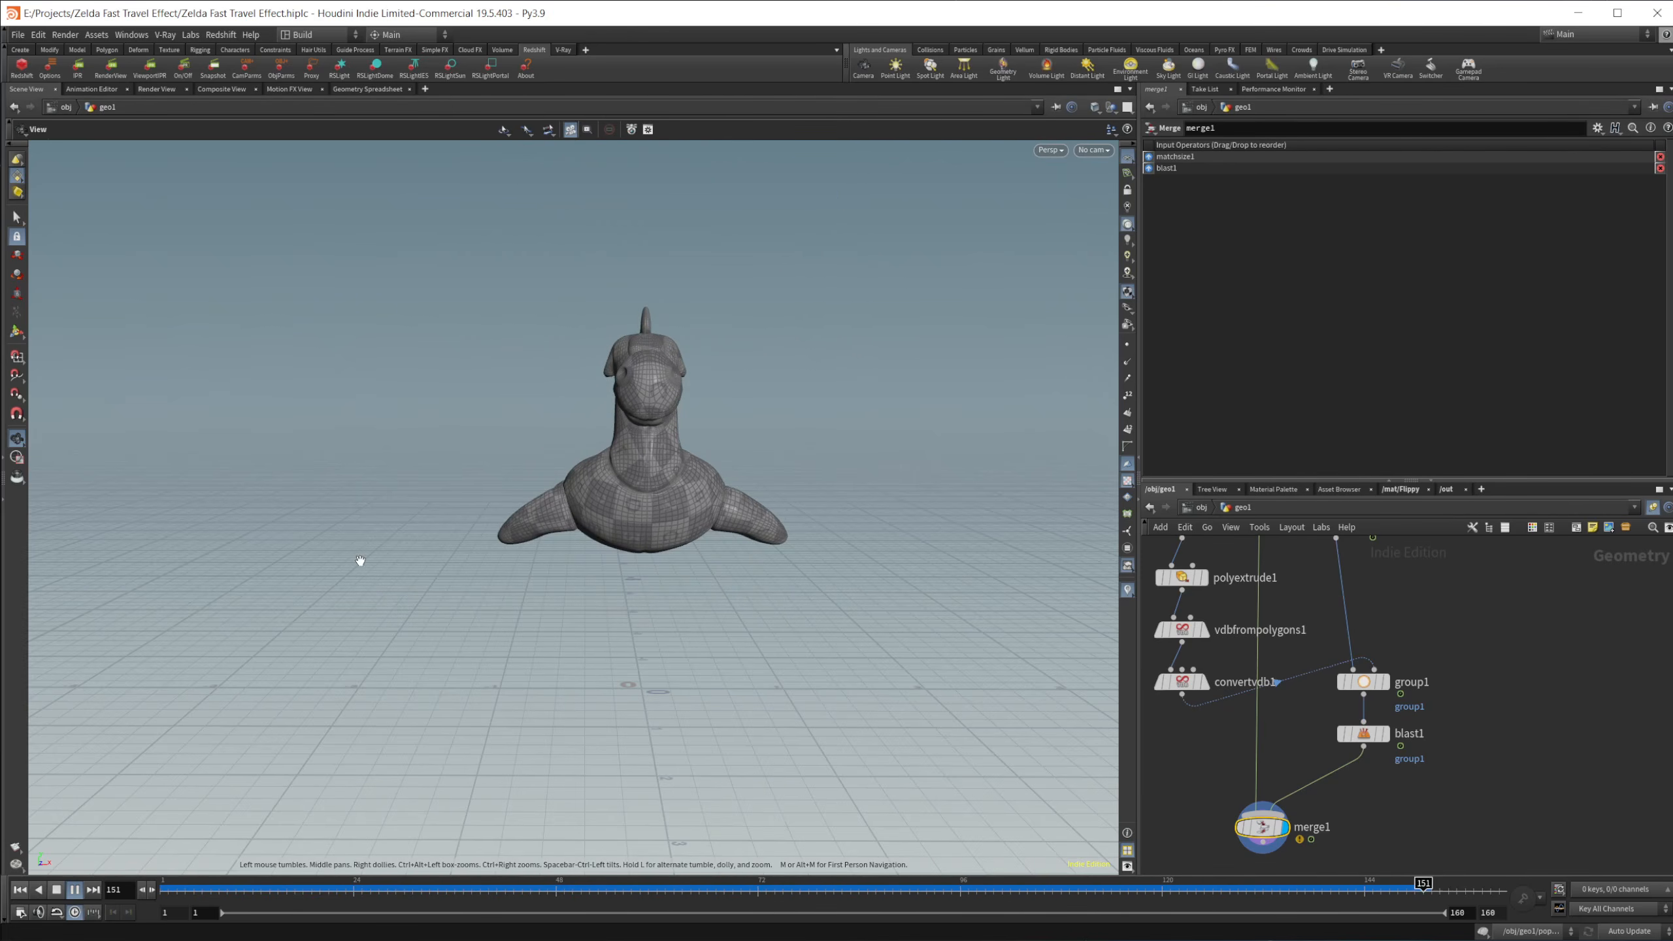
{"action": "left_click", "coordinate": [57, 890]}
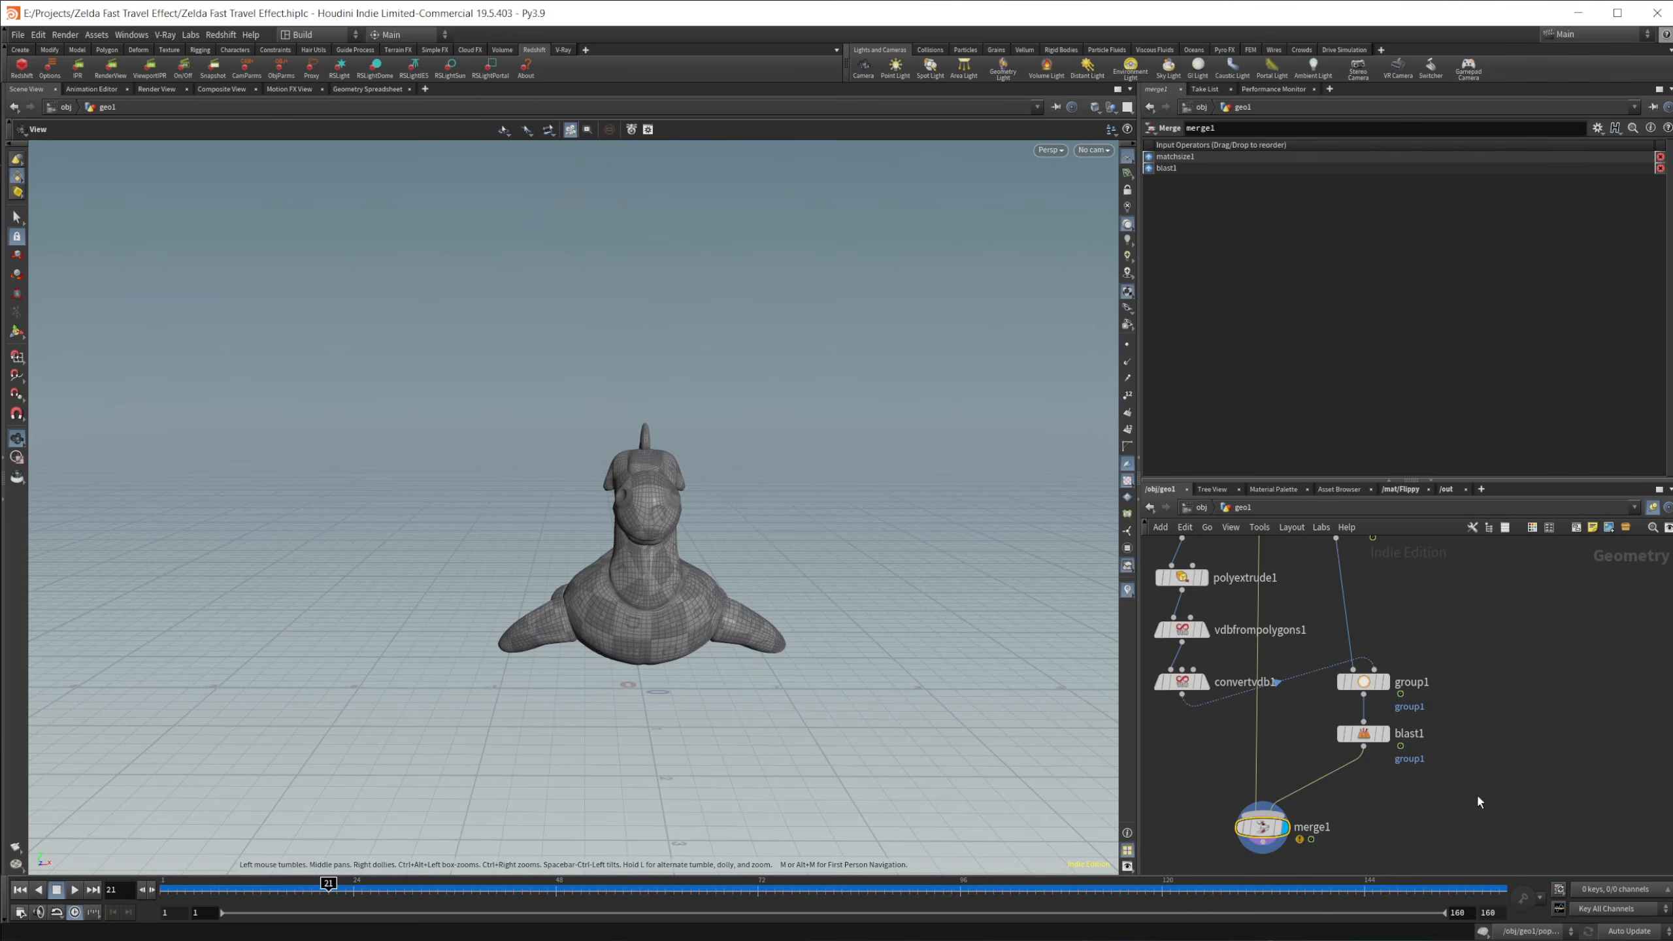
{"action": "middle_click_drag", "start_coordinate": [1480, 799], "coordinate": [1455, 705]}
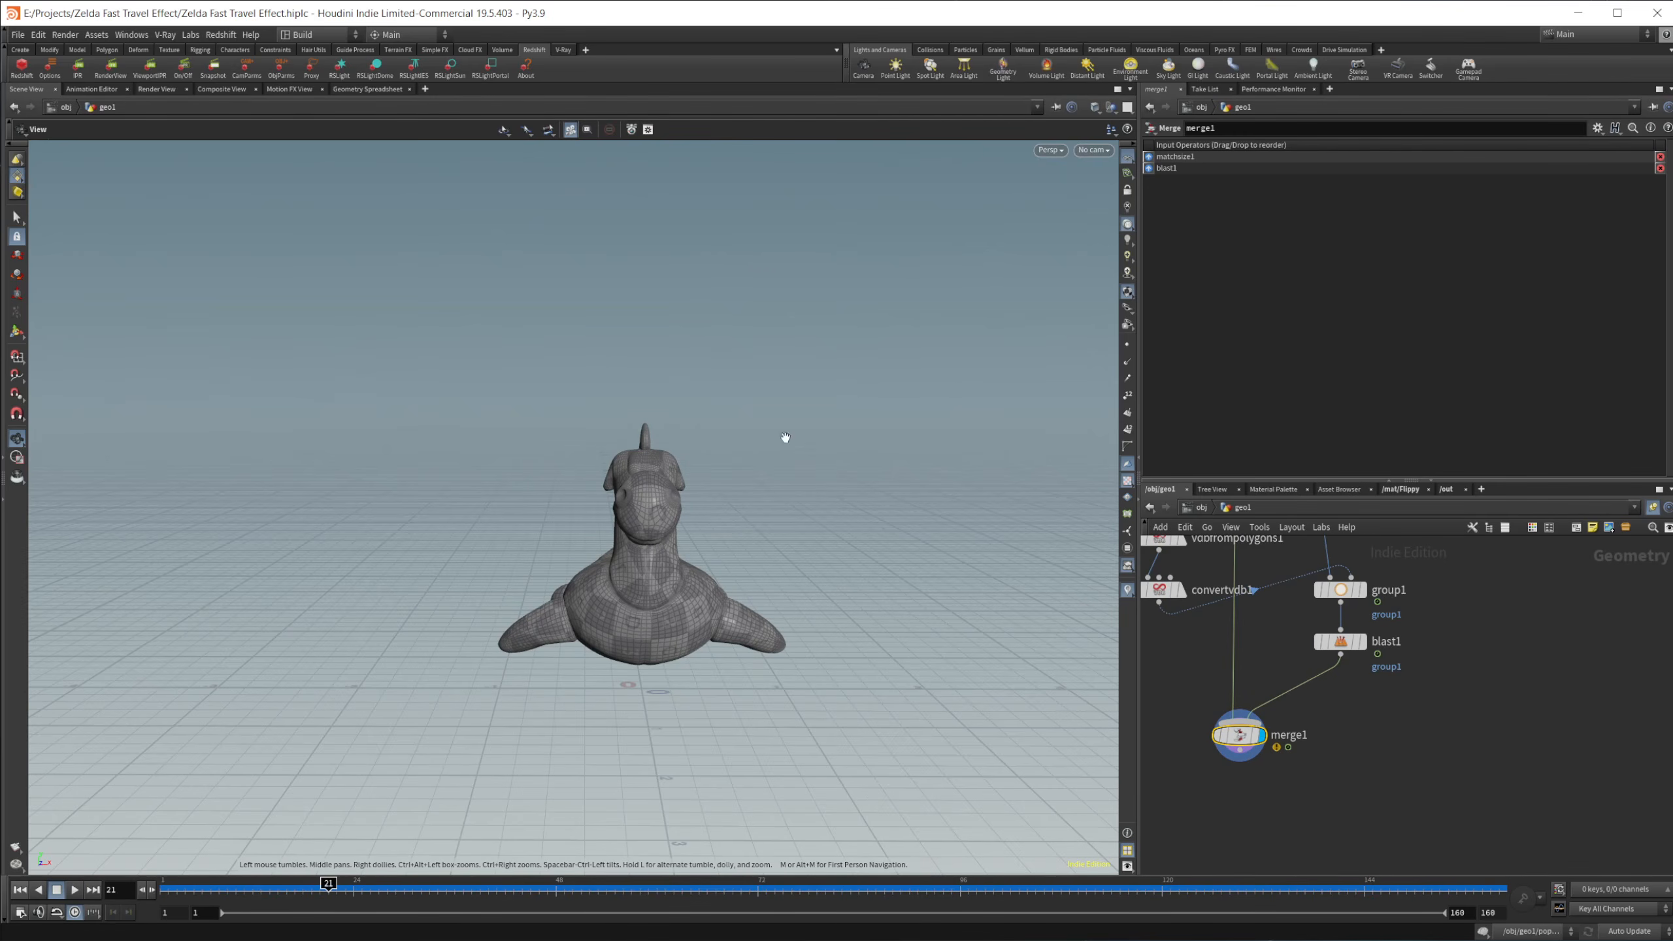
{"action": "left_click_drag", "start_coordinate": [787, 566], "coordinate": [697, 604]}
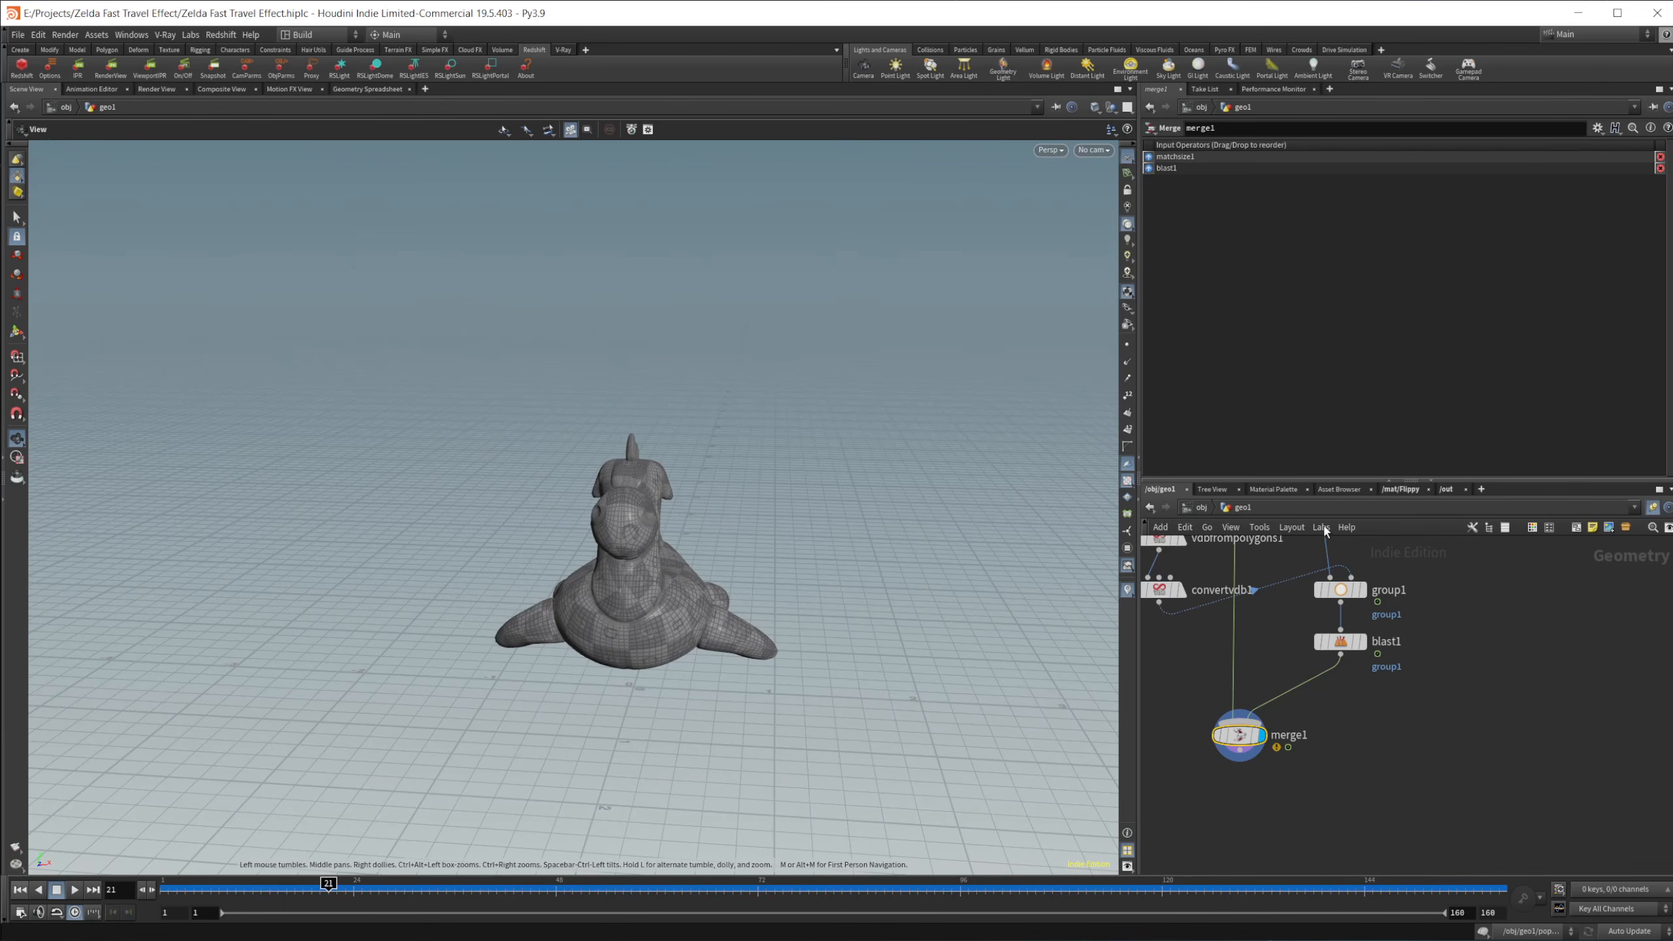
Step: Open the Particles material in the mat network and move to frame 60 to view its Maxon Noise alongside the trails
{"action": "left_click", "coordinate": [1399, 491]}
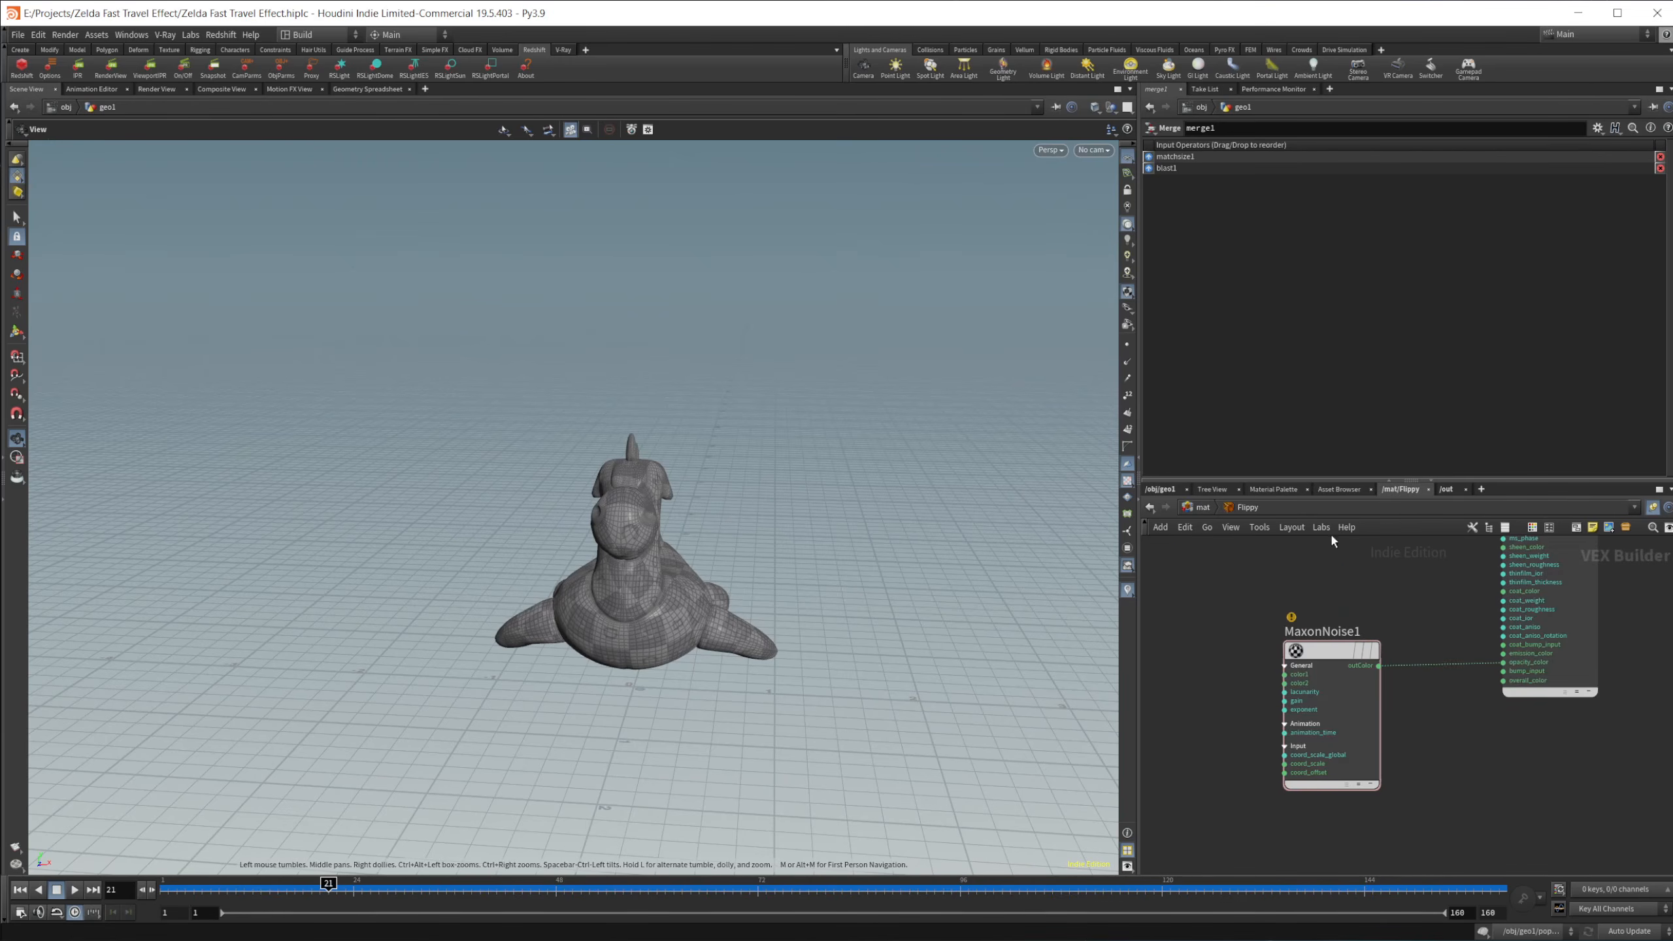
{"action": "left_click", "coordinate": [1202, 507]}
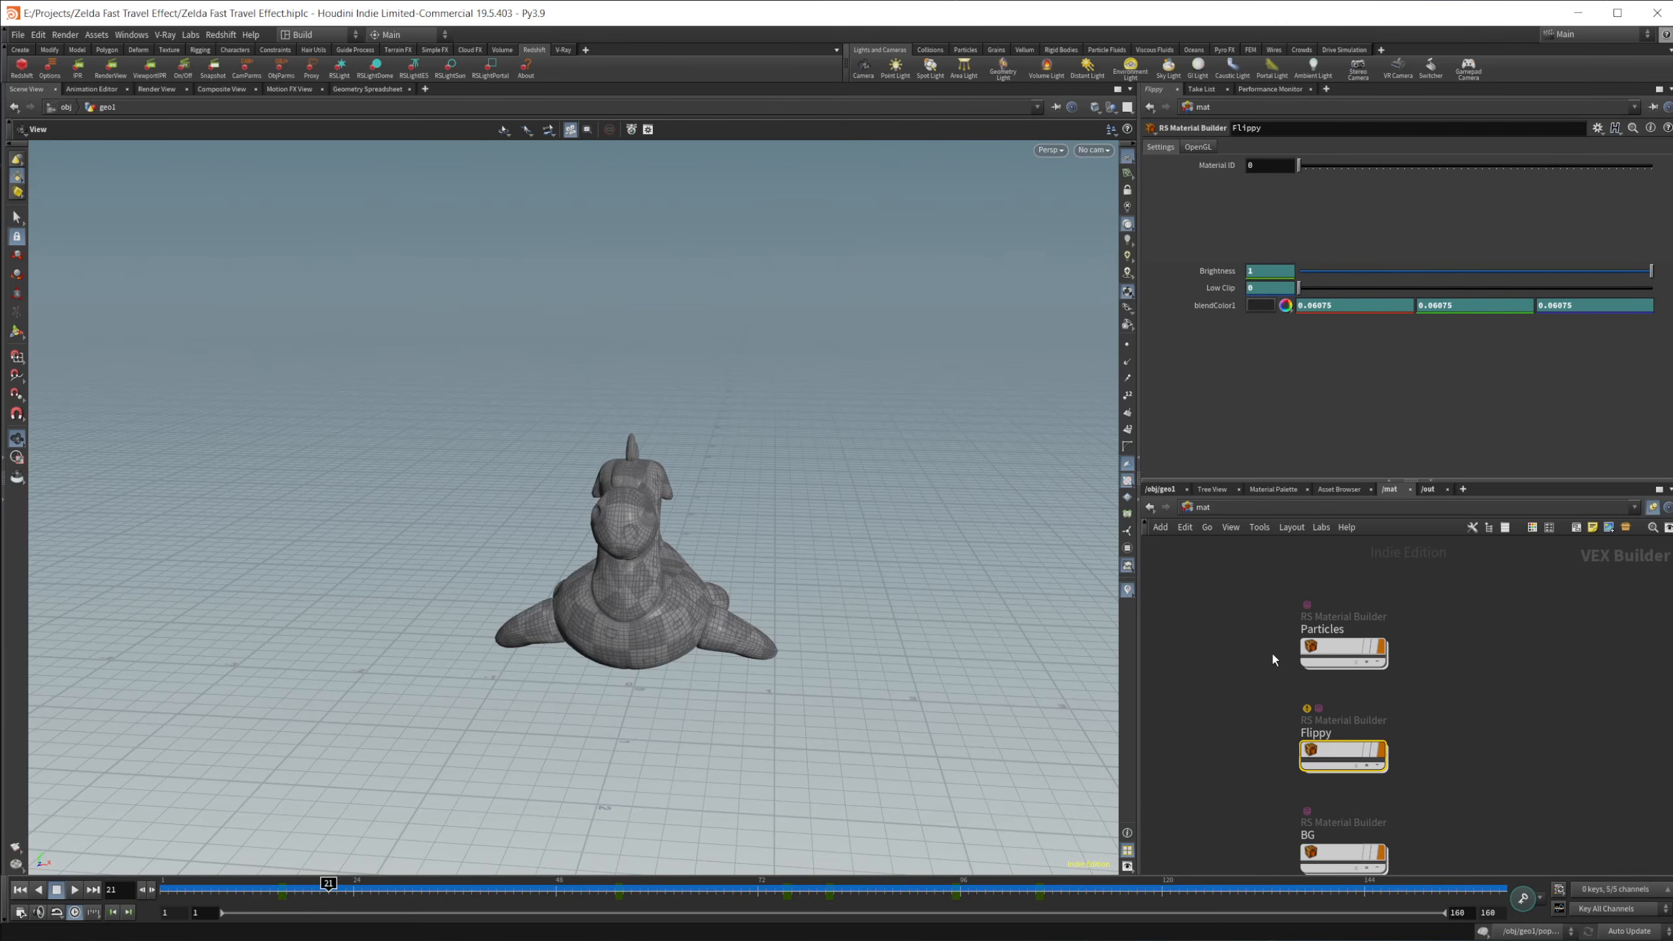
{"action": "double_click", "coordinate": [1339, 659]}
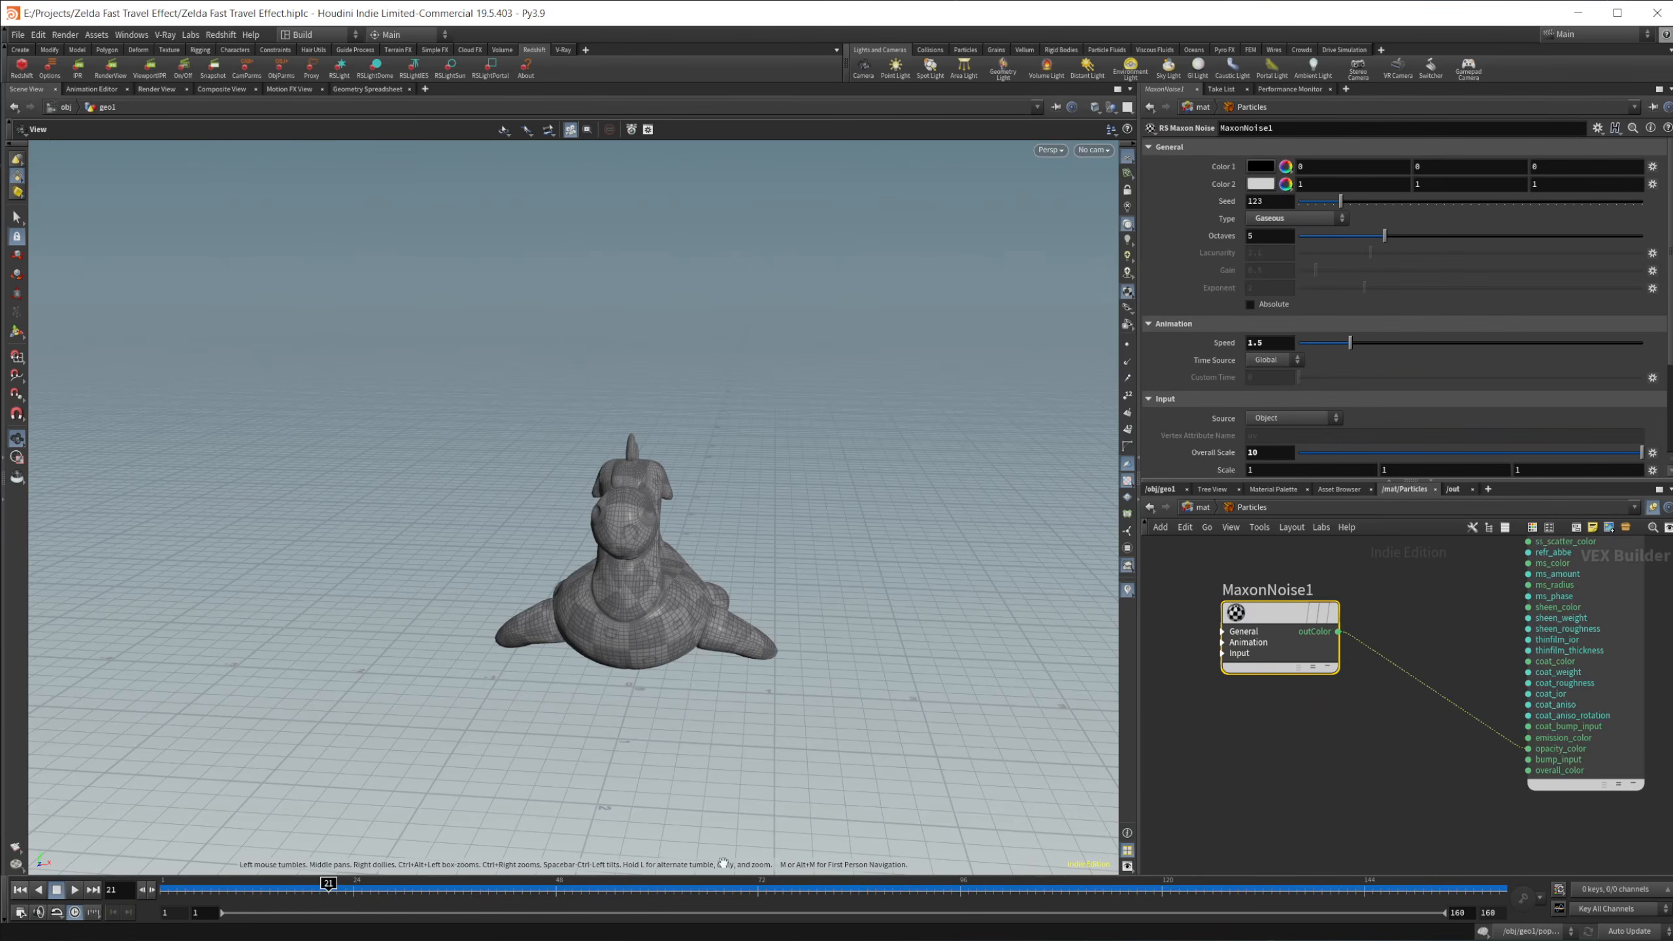
{"action": "left_click_drag", "start_coordinate": [616, 881], "coordinate": [657, 883]}
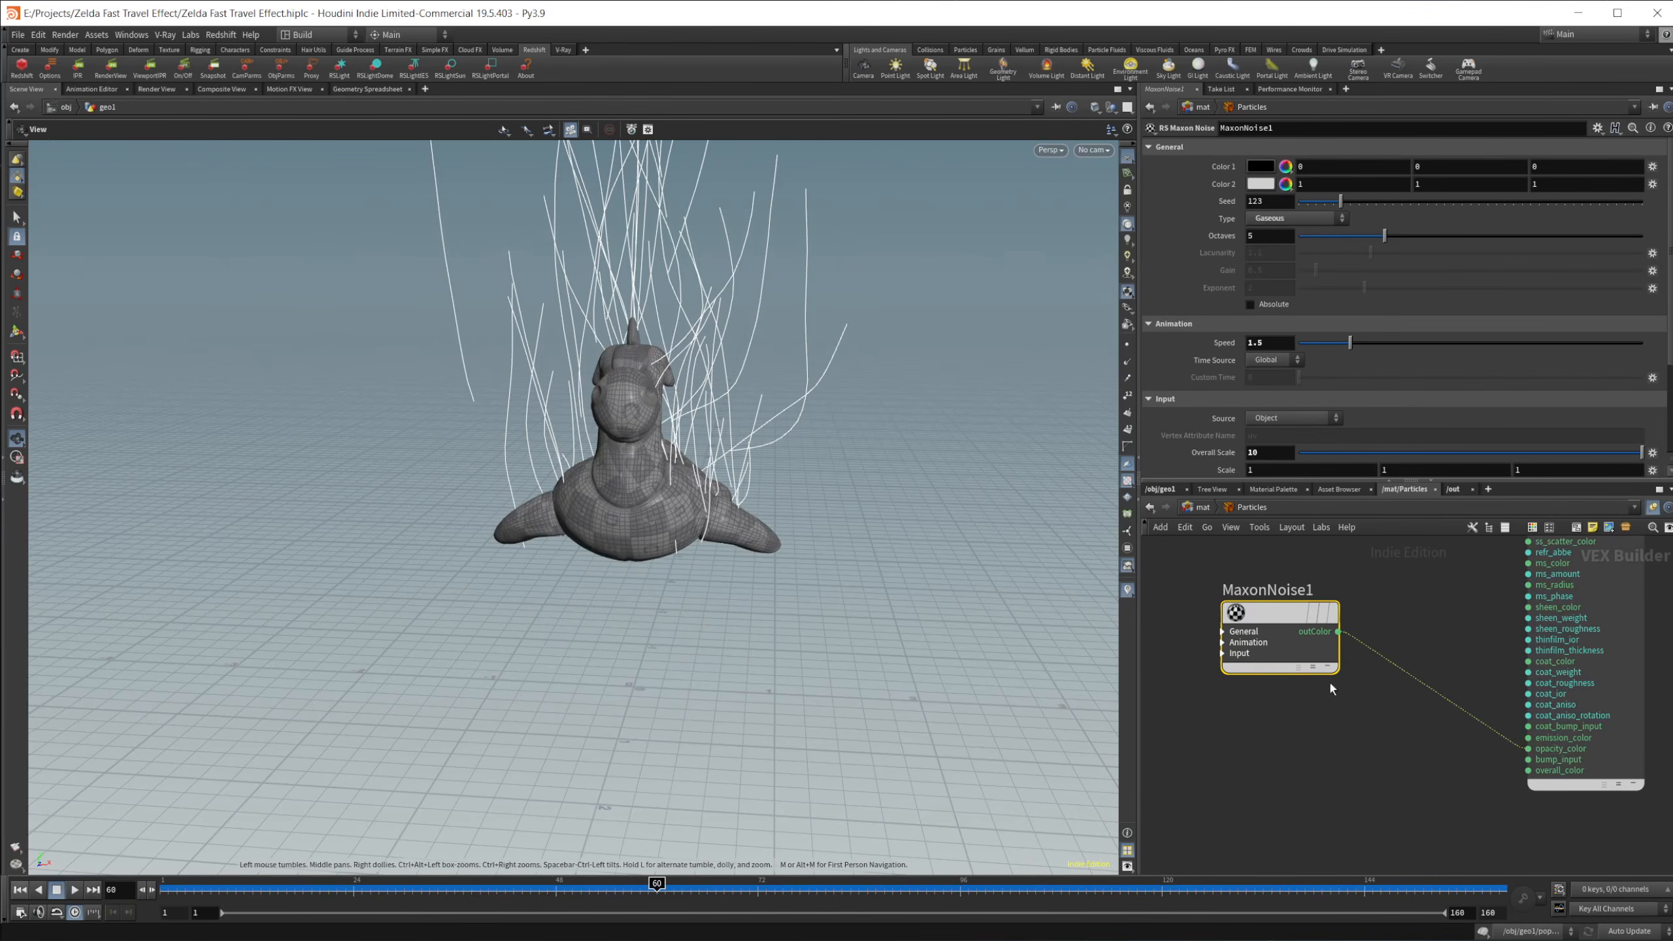
Step: Select StandardMaterial1 in the Particles material and examine its base, reflection, transmission and emission settings
{"action": "middle_click_drag", "start_coordinate": [1430, 540], "coordinate": [1303, 758]}
{"action": "scroll", "coordinate": [1303, 758], "scroll_direction": "down", "scroll_amount": 3}
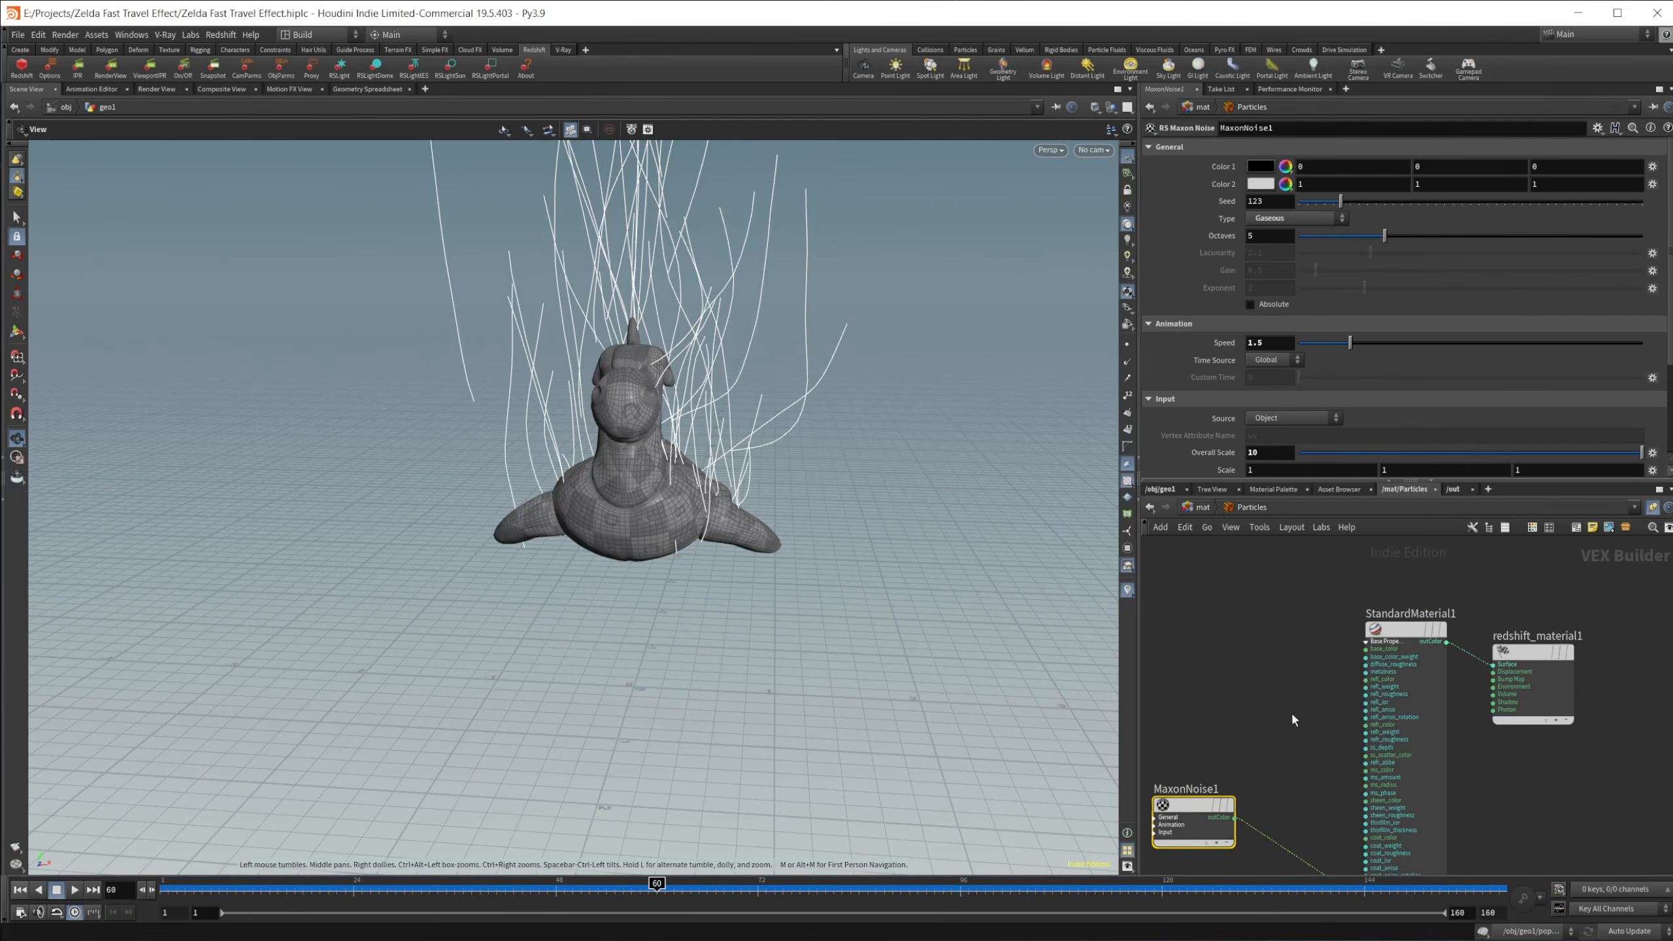
{"action": "left_click", "coordinate": [1404, 631]}
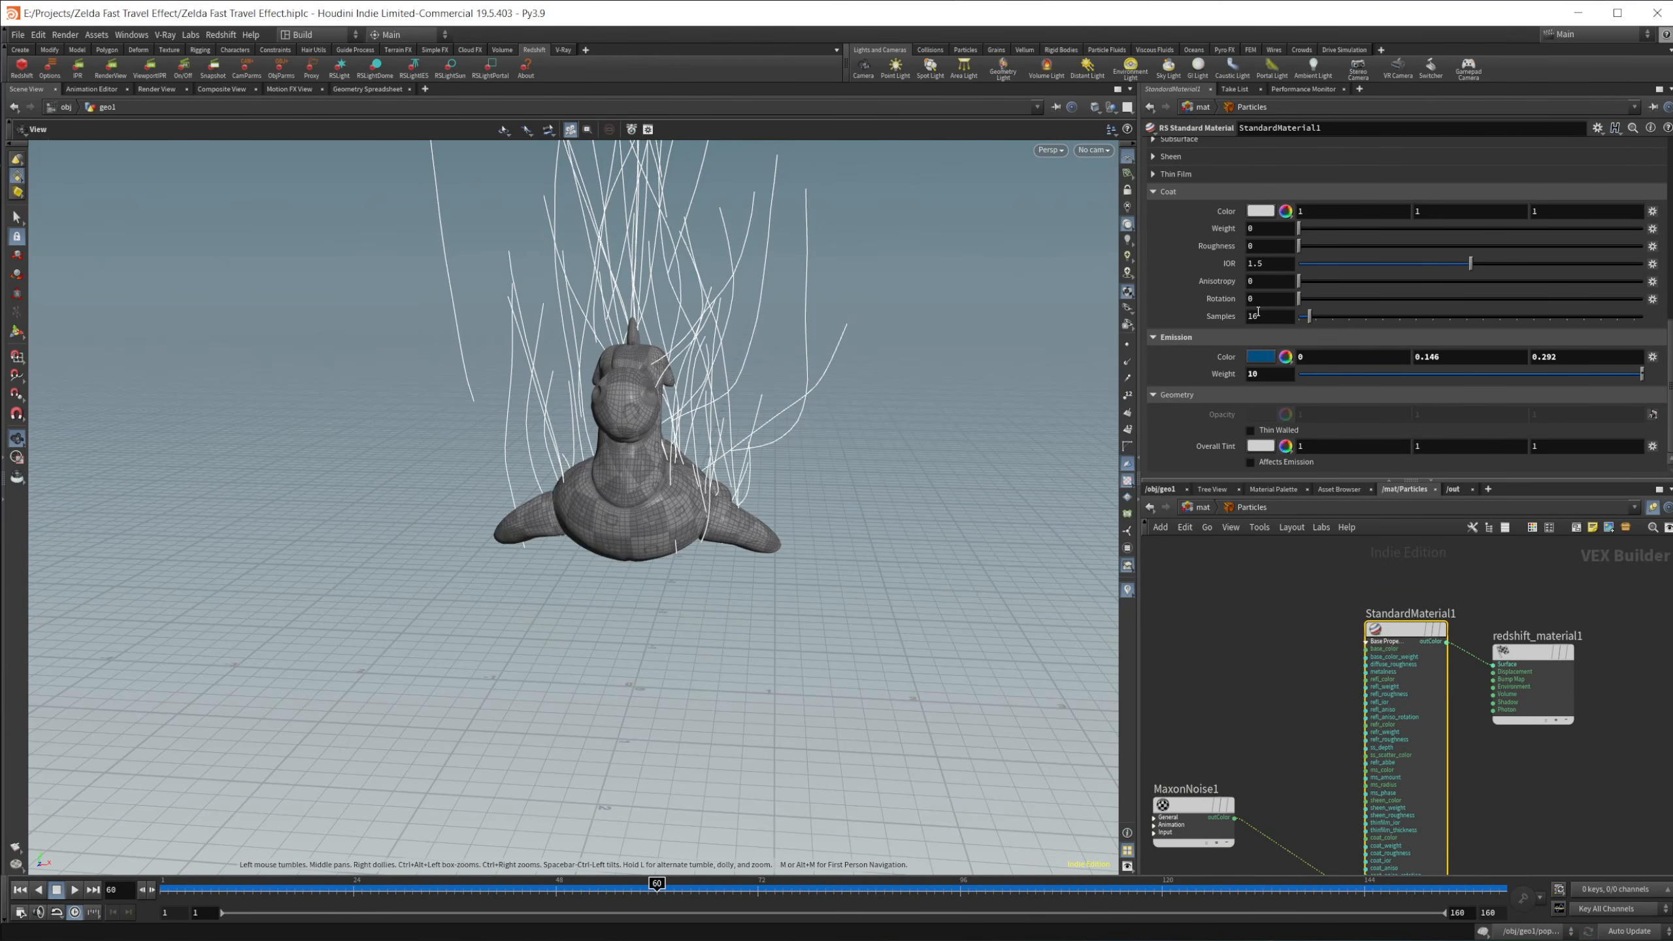
{"action": "scroll", "coordinate": [1579, 314], "scroll_direction": "up", "scroll_amount": 10}
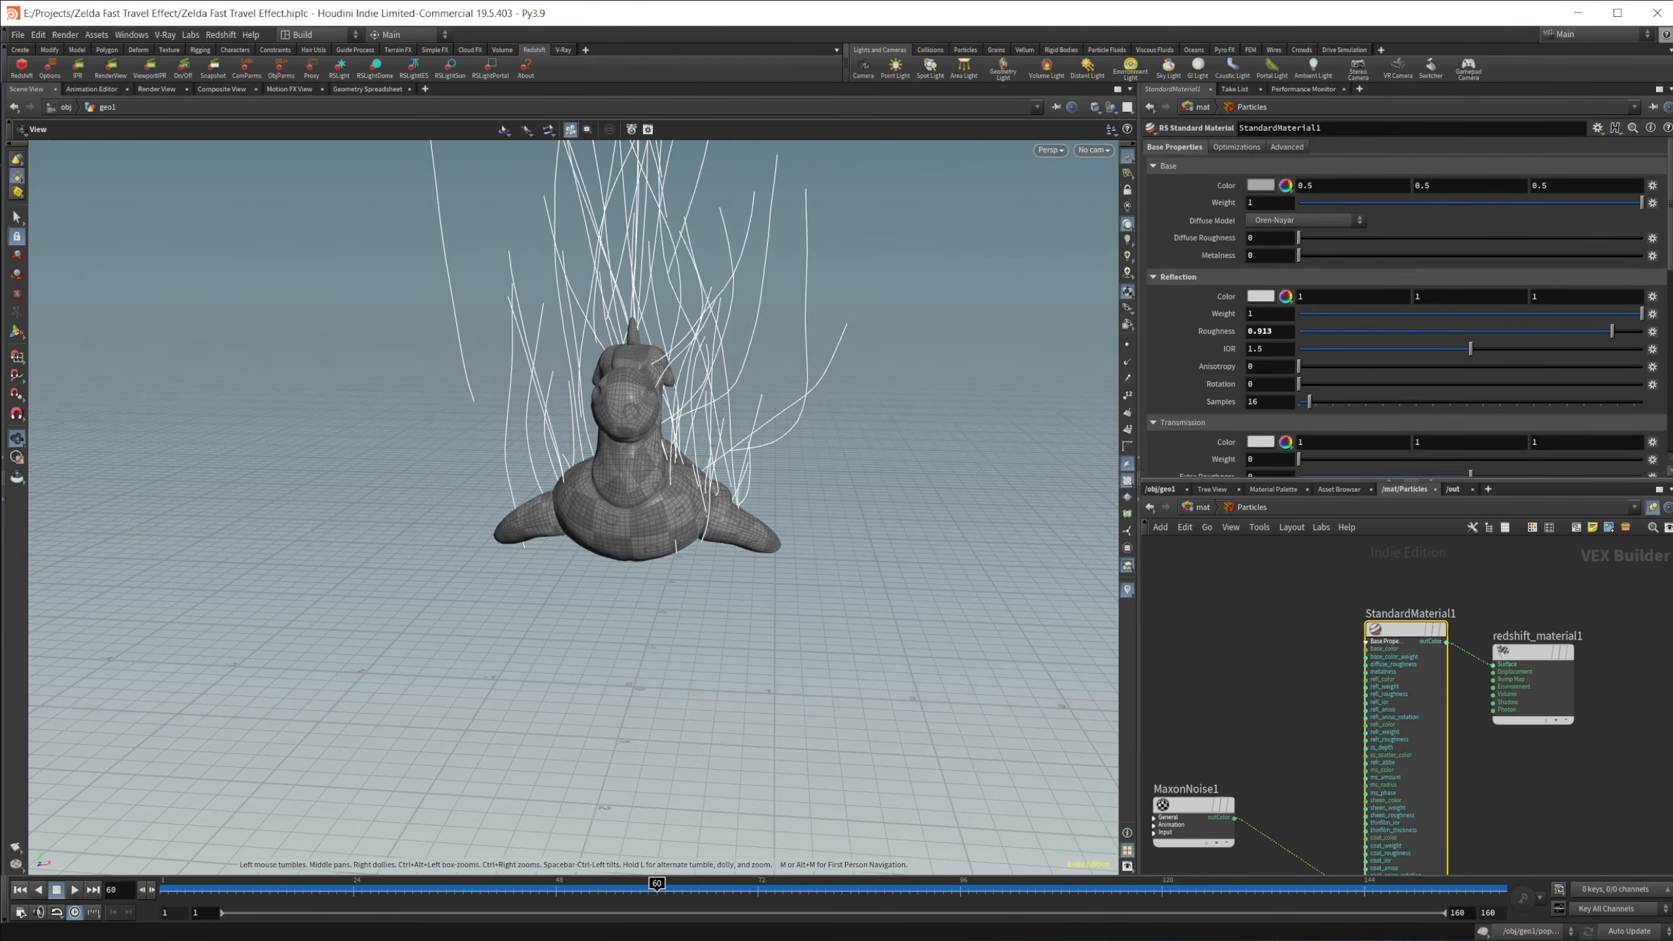
{"action": "scroll", "coordinate": [1410, 307], "scroll_direction": "down", "scroll_amount": 2}
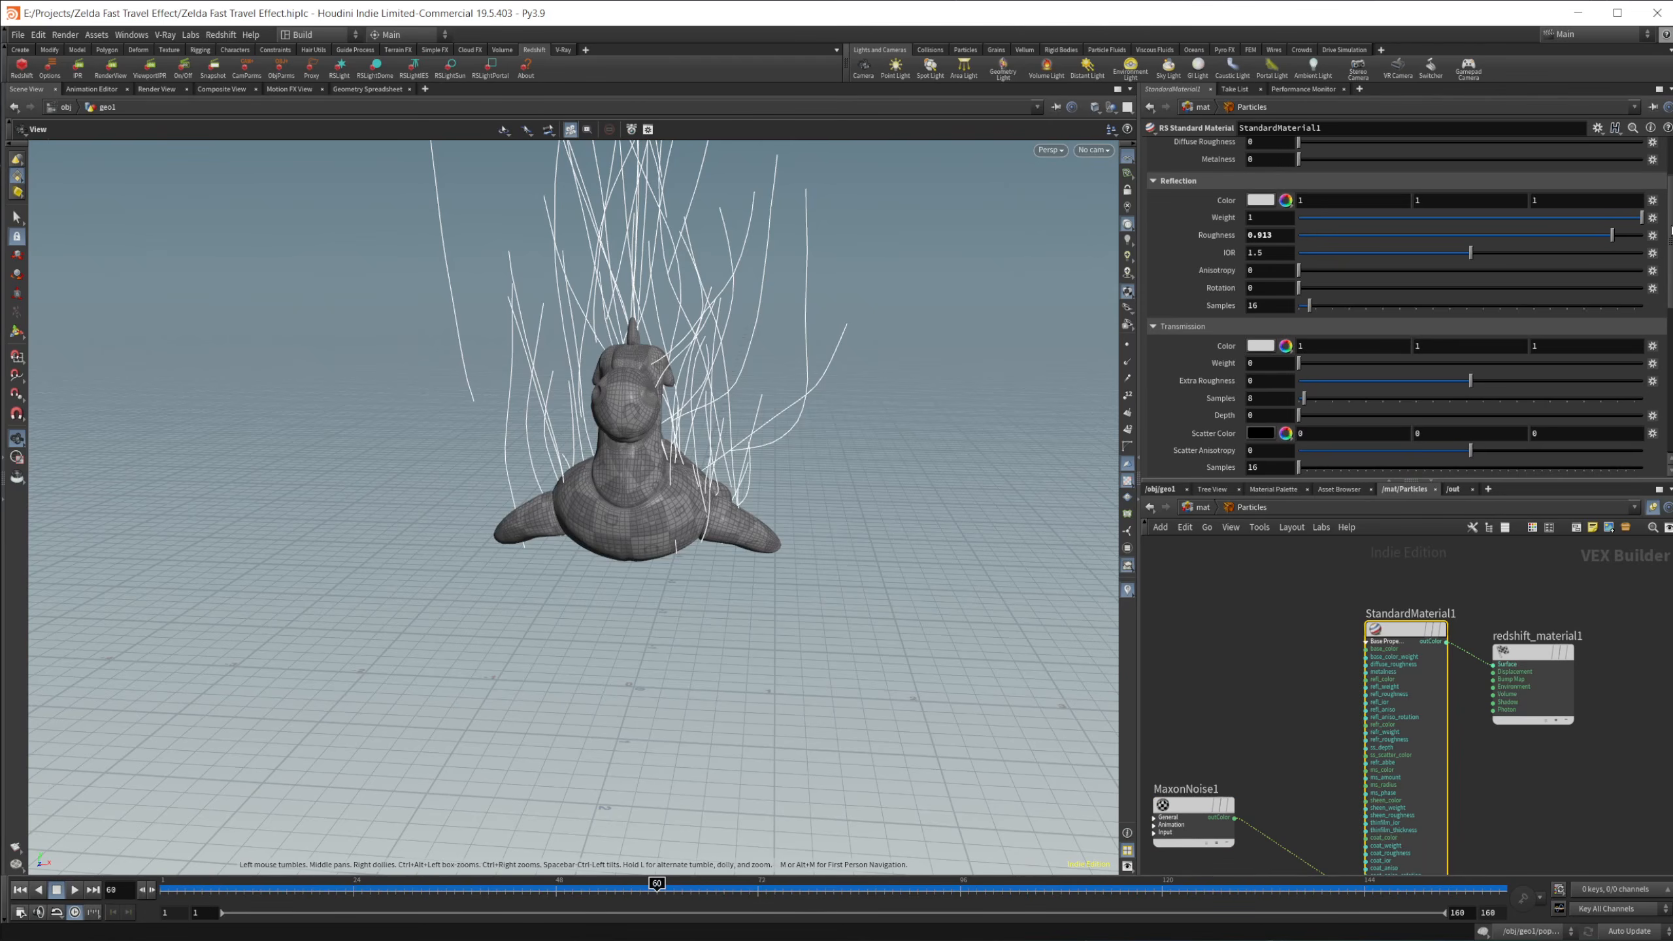
{"action": "scroll", "coordinate": [1658, 393], "scroll_direction": "down", "scroll_amount": 10}
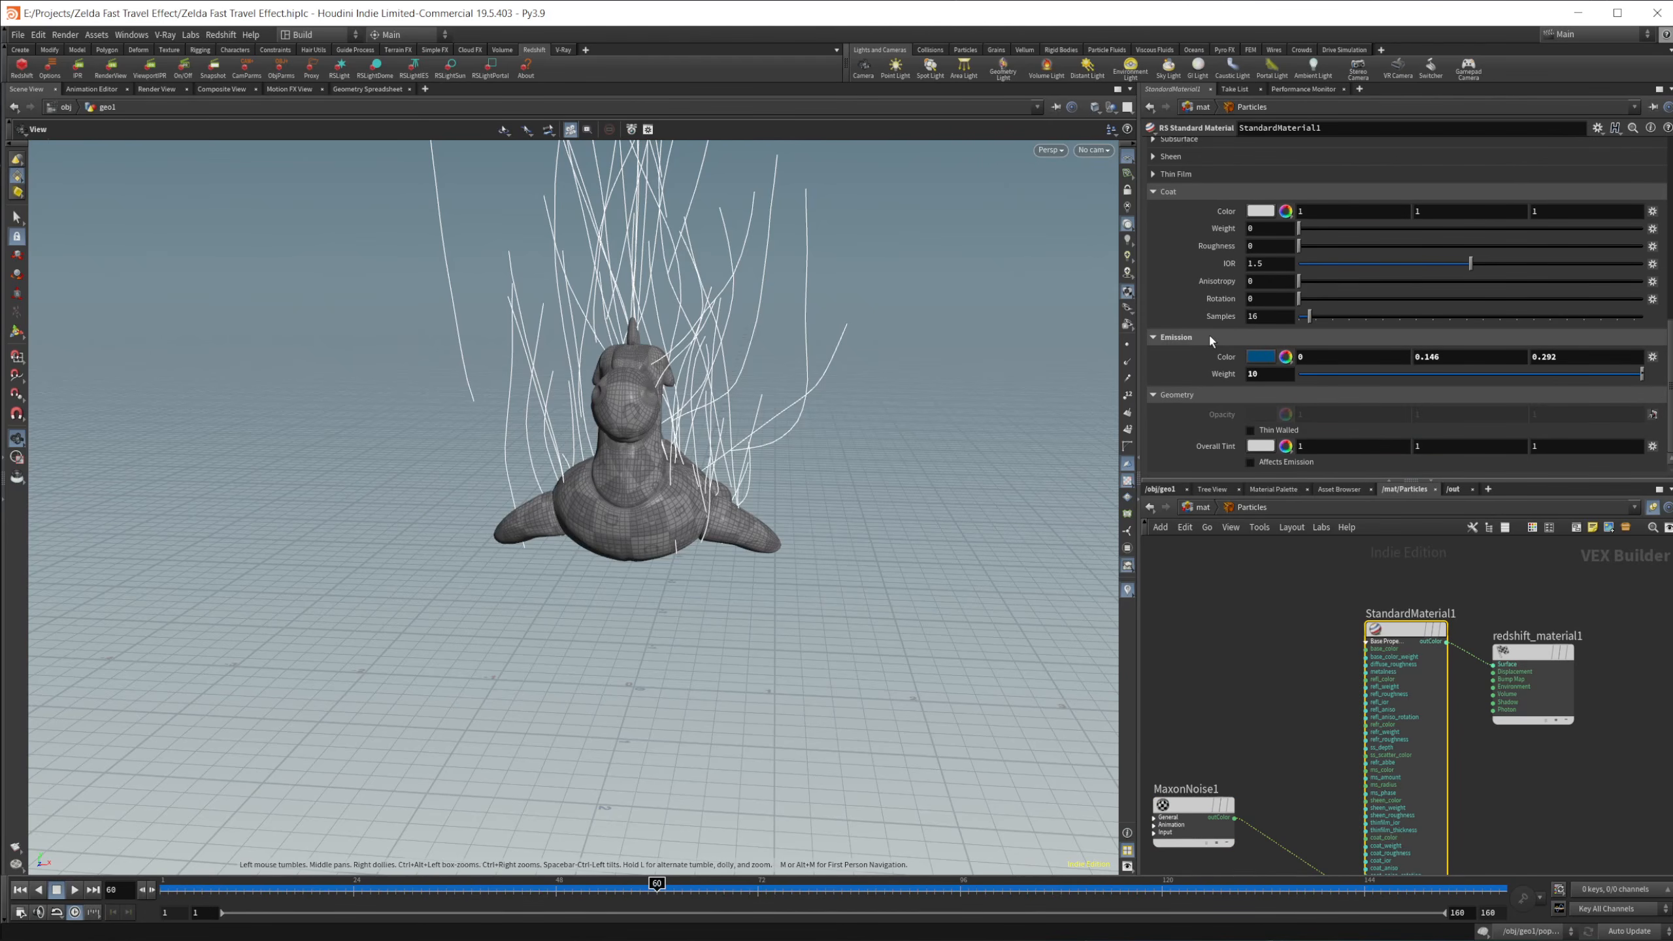
Step: Check the hex code of StandardMaterial1's emission color and its emission weight without changing either
{"action": "left_click", "coordinate": [1260, 356]}
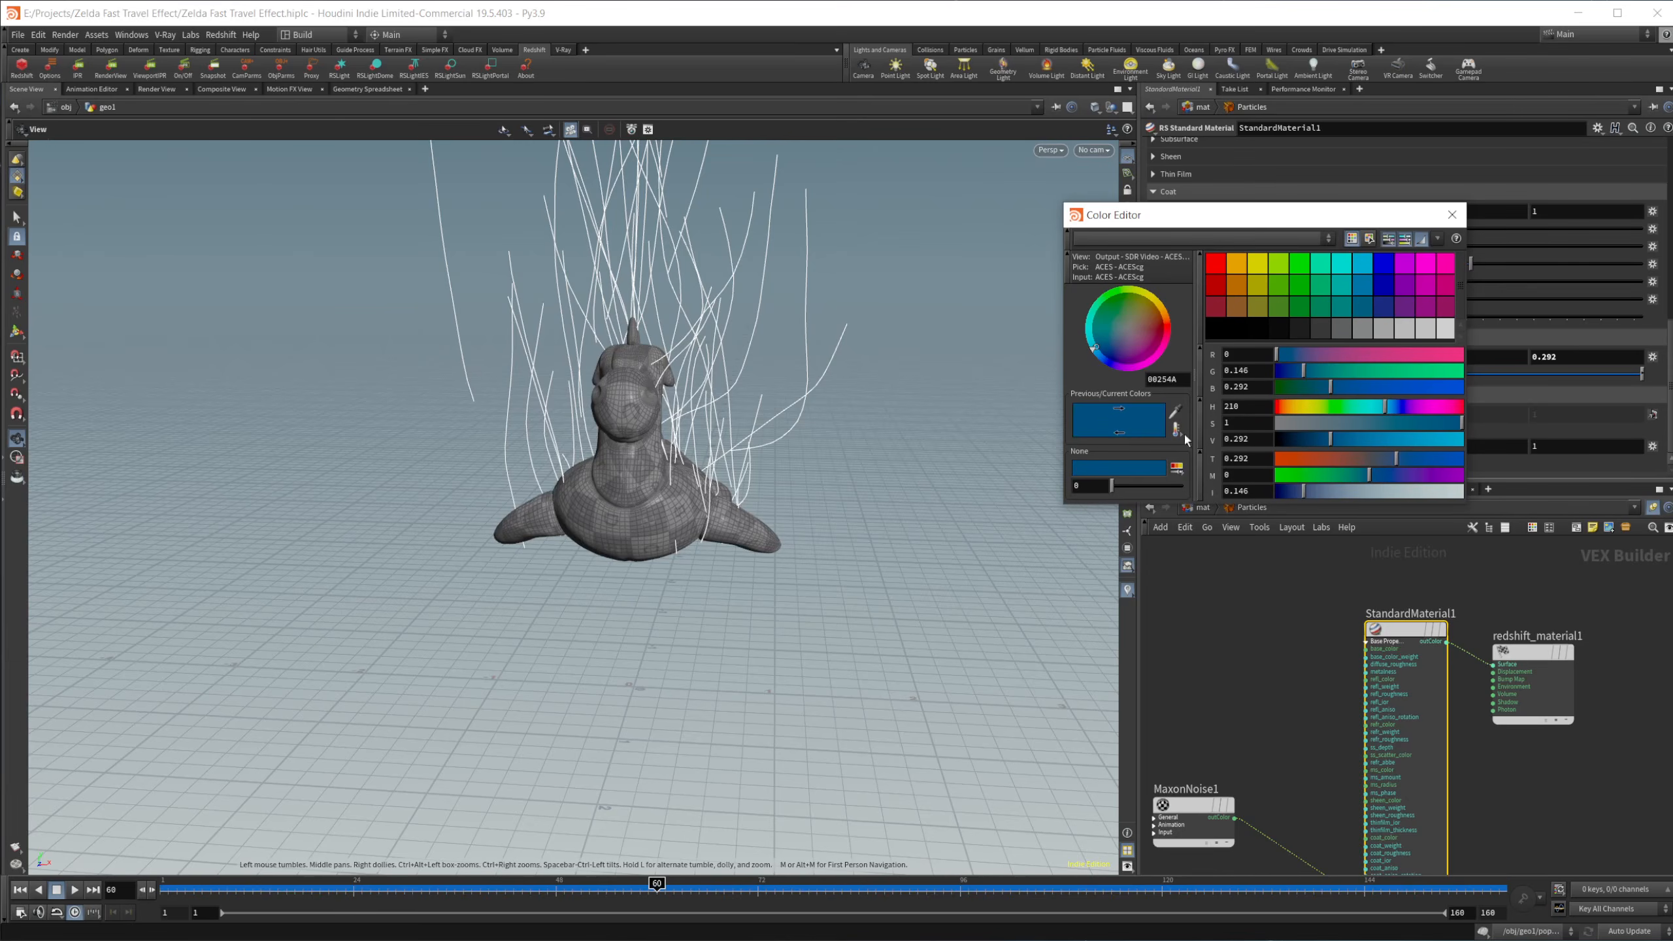
{"action": "double_click", "coordinate": [1165, 380]}
{"action": "left_click_drag", "start_coordinate": [1398, 224], "coordinate": [1293, 227]}
{"action": "left_click", "coordinate": [1349, 228]}
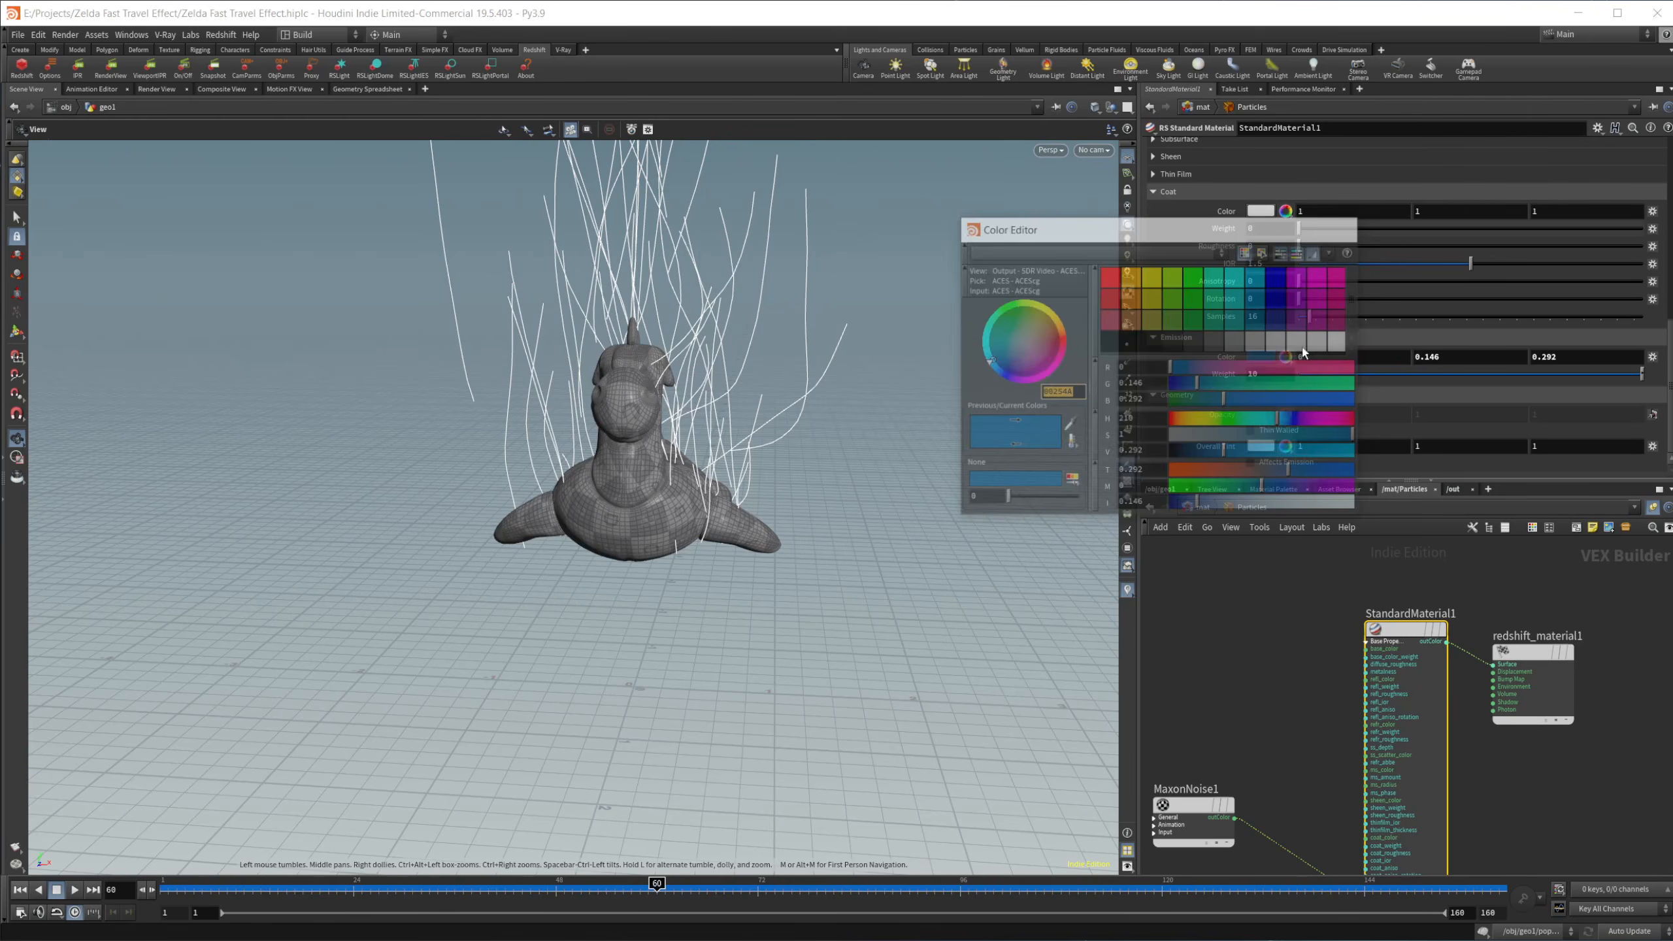
{"action": "double_click", "coordinate": [1260, 373]}
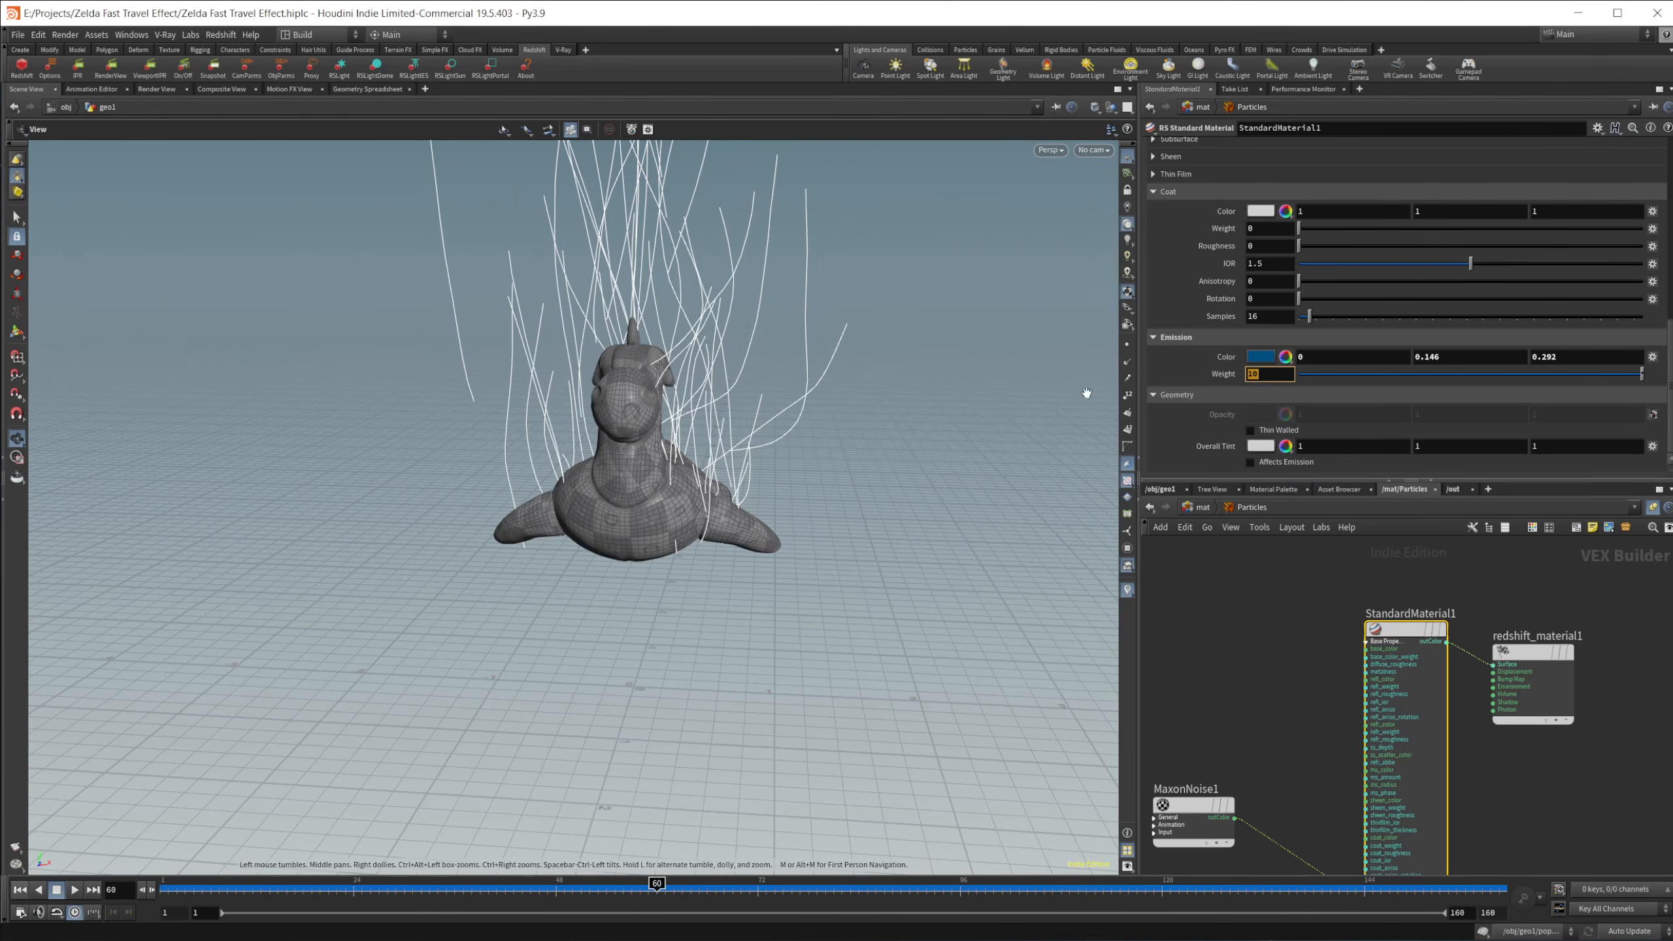
{"action": "left_click", "coordinate": [1302, 695]}
Step: Select MaxonNoise1 in the Particles material and examine its animation speed, overall scale and low and high clip settings
{"action": "middle_click_drag", "start_coordinate": [1287, 757], "coordinate": [1301, 645]}
{"action": "left_click", "coordinate": [1213, 698]}
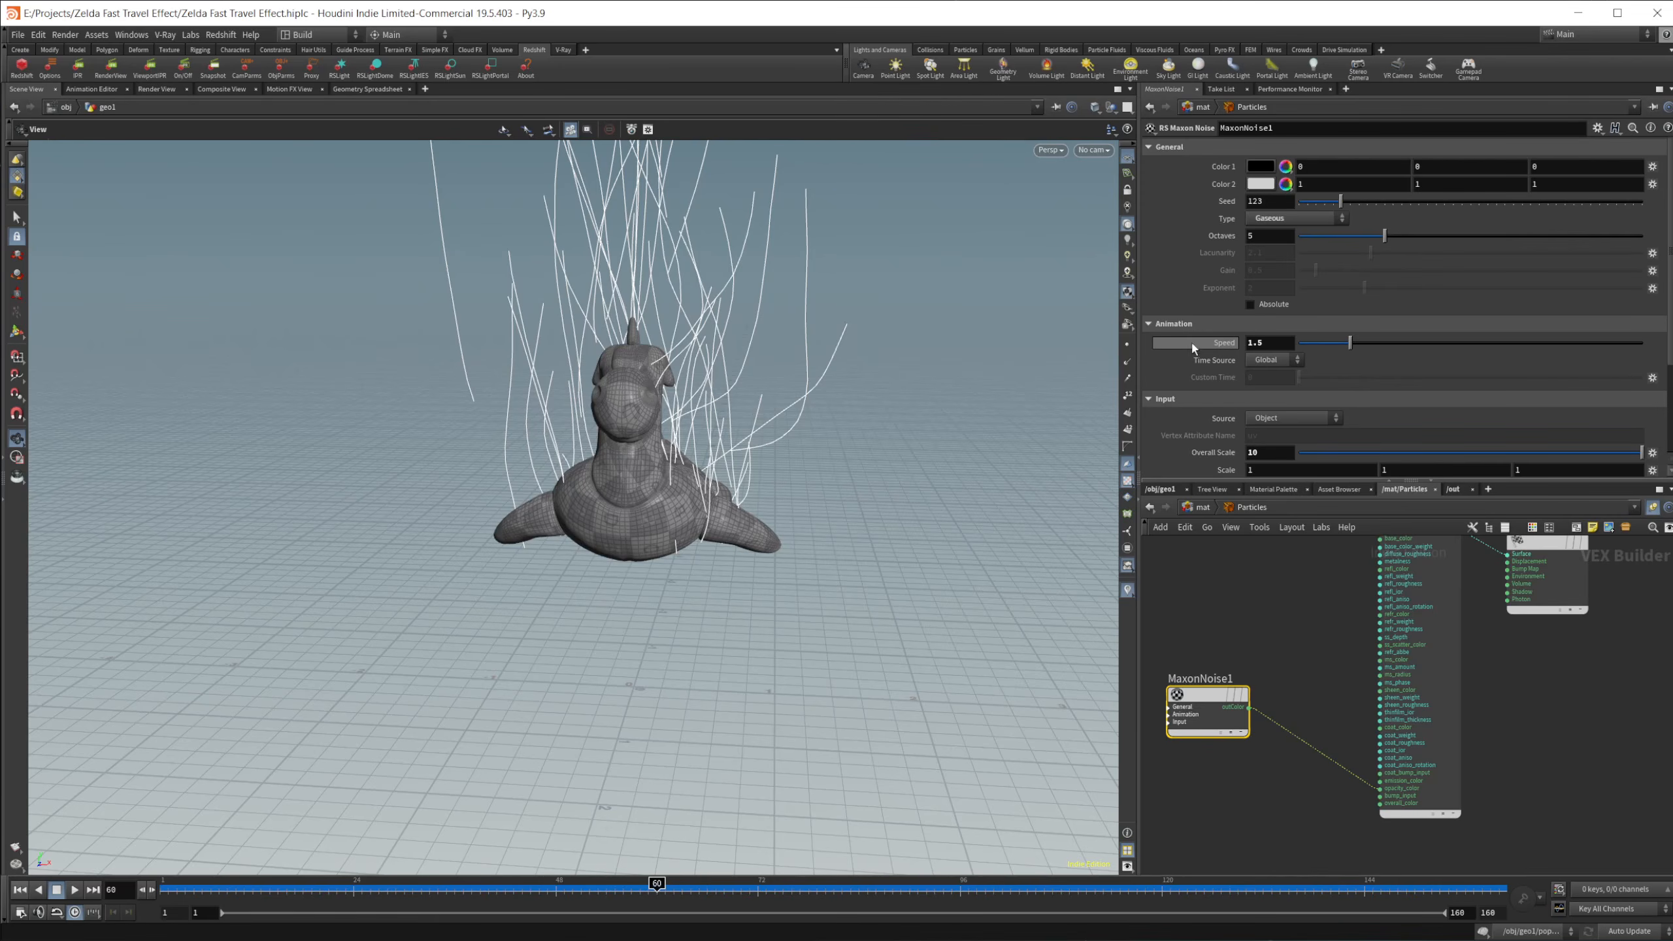
{"action": "scroll", "coordinate": [1180, 392], "scroll_direction": "down", "scroll_amount": 3}
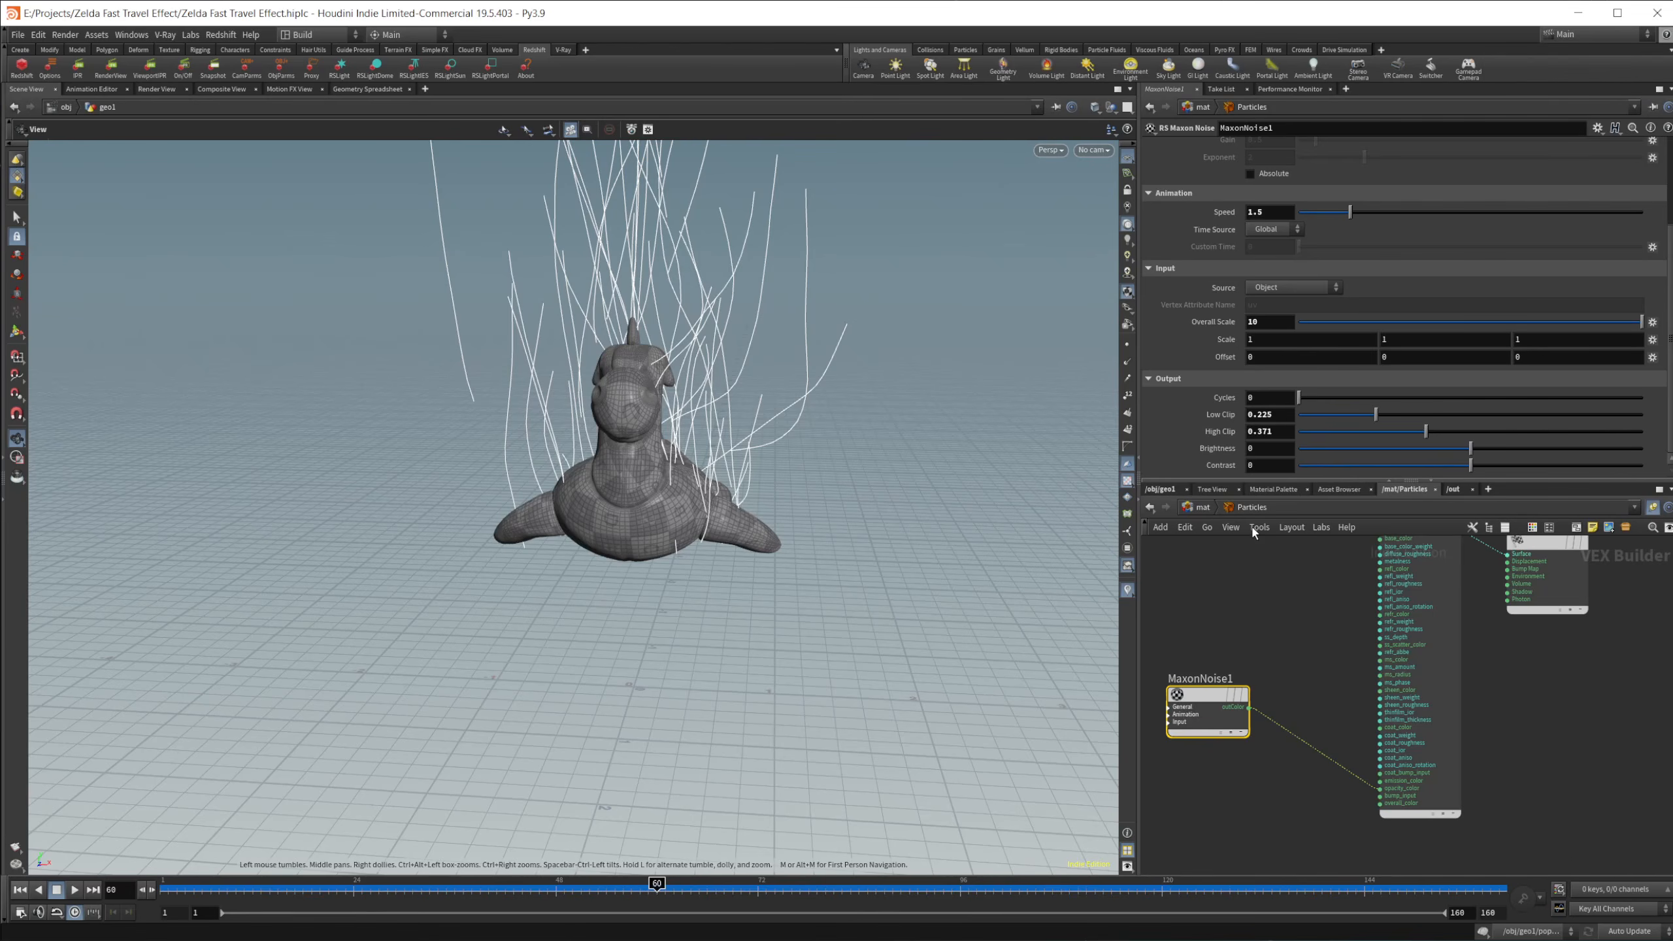
Step: Switch to the Floppy material network and examine how its two standard materials feed the material blender
{"action": "left_click", "coordinate": [1296, 510]}
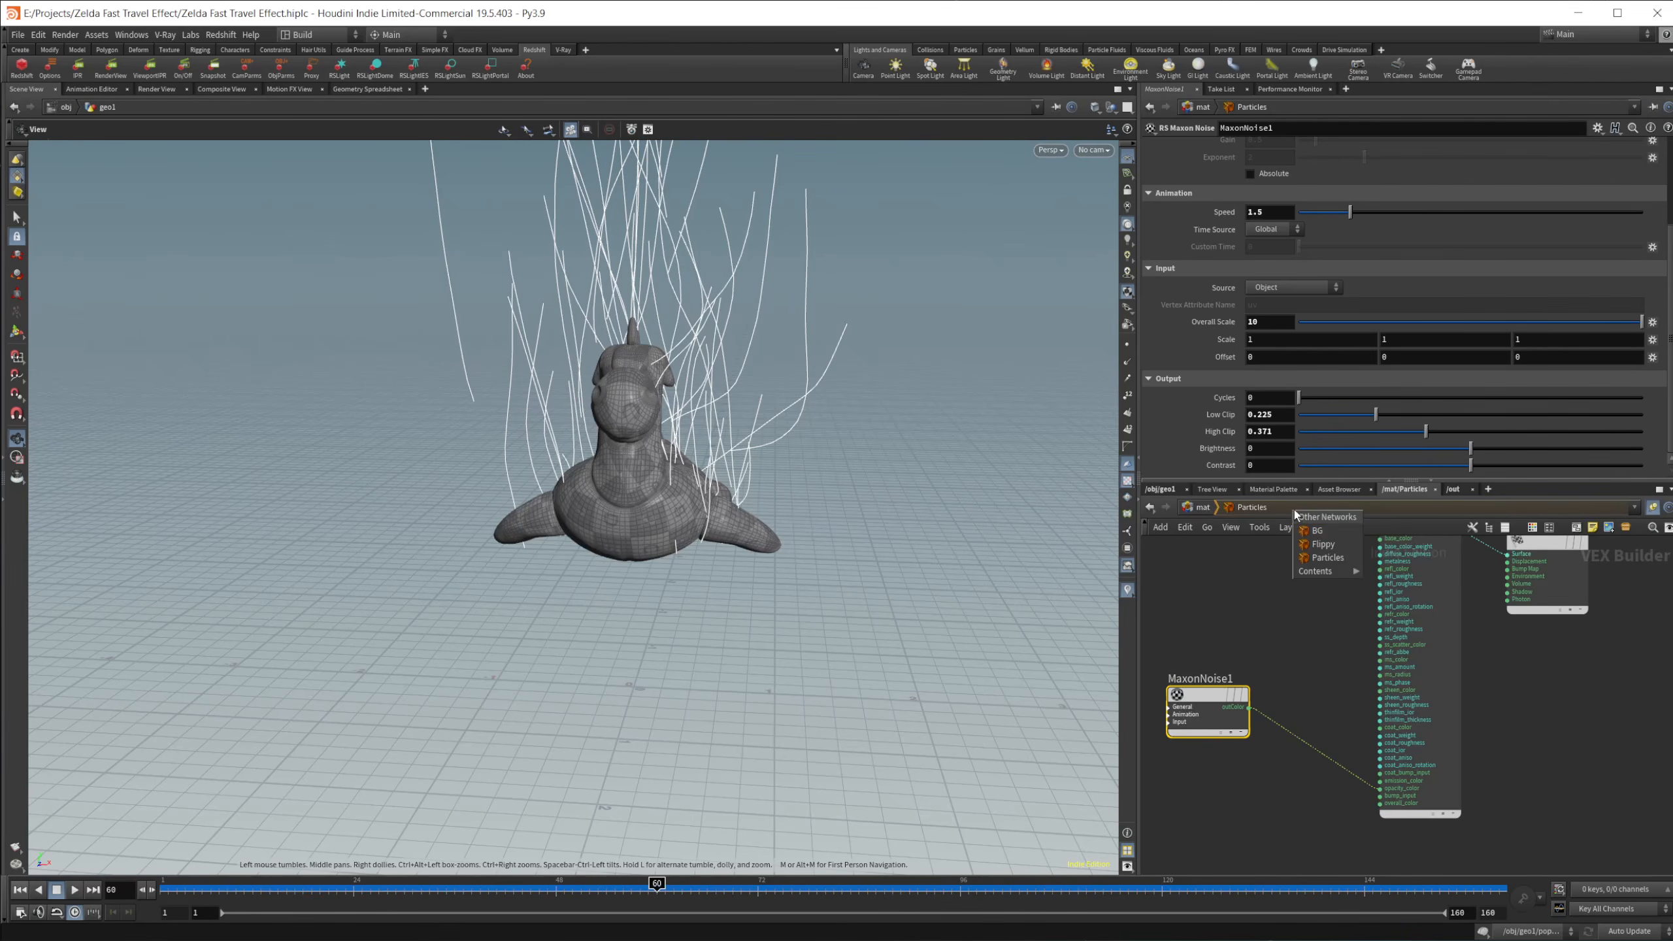
{"action": "left_click", "coordinate": [1322, 546]}
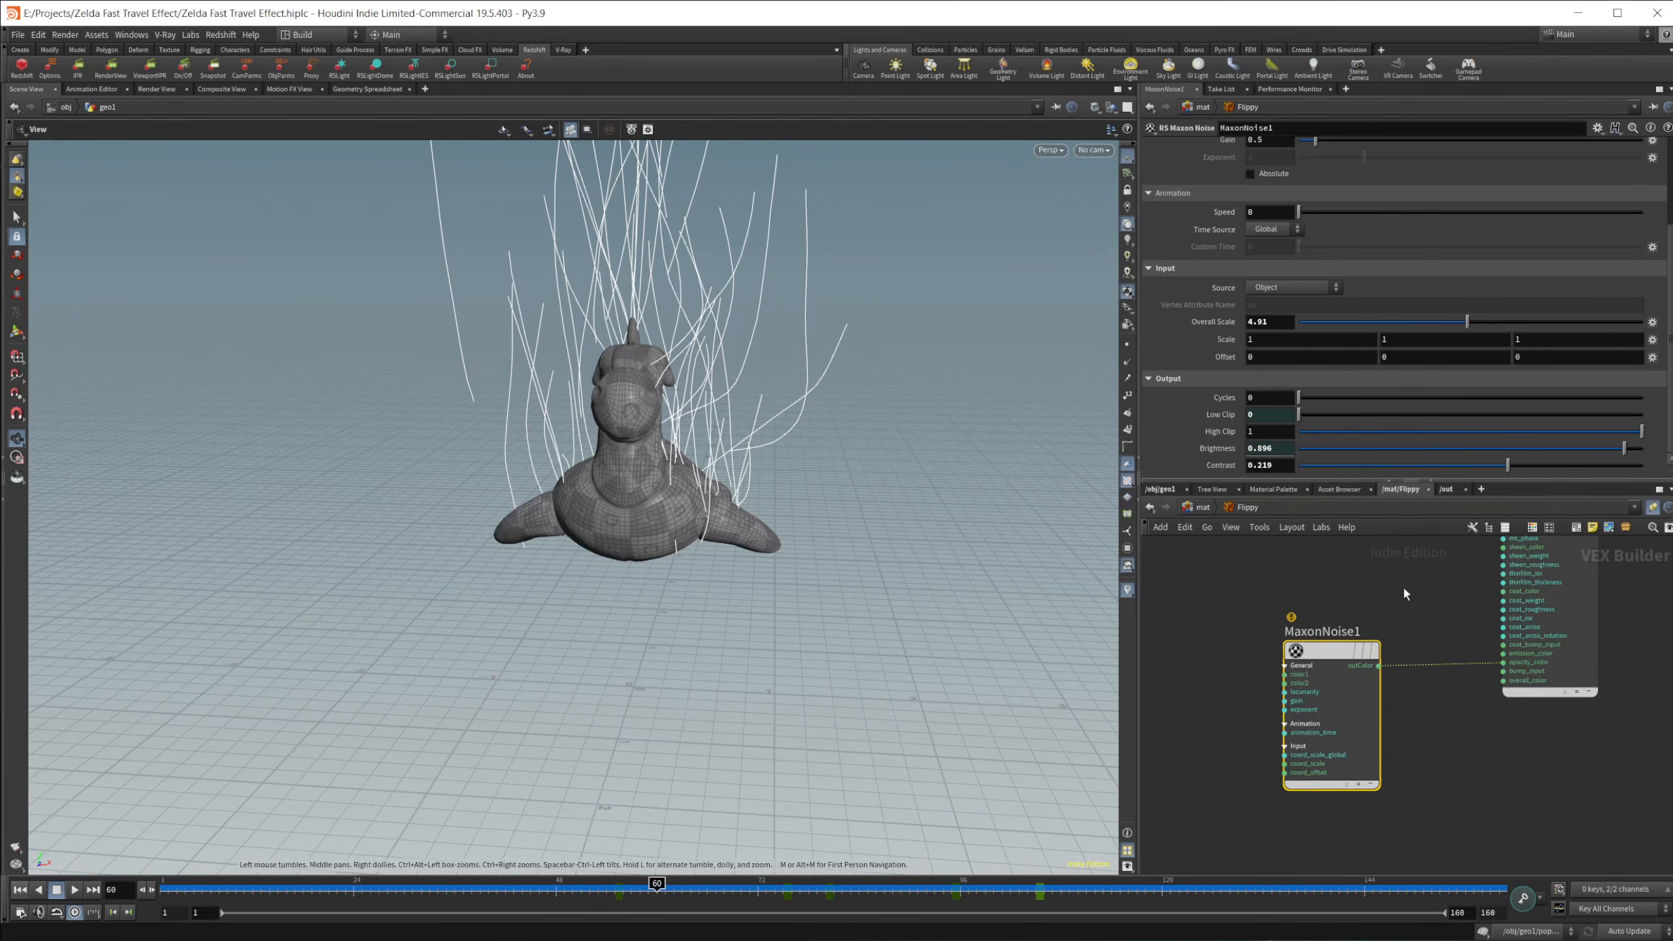
{"action": "middle_click_drag", "start_coordinate": [1404, 589], "coordinate": [1320, 756]}
{"action": "scroll", "coordinate": [1320, 756], "scroll_direction": "down", "scroll_amount": 6}
{"action": "middle_click_drag", "start_coordinate": [1352, 648], "coordinate": [1359, 681]}
{"action": "scroll", "coordinate": [1372, 699], "scroll_direction": "up", "scroll_amount": 3}
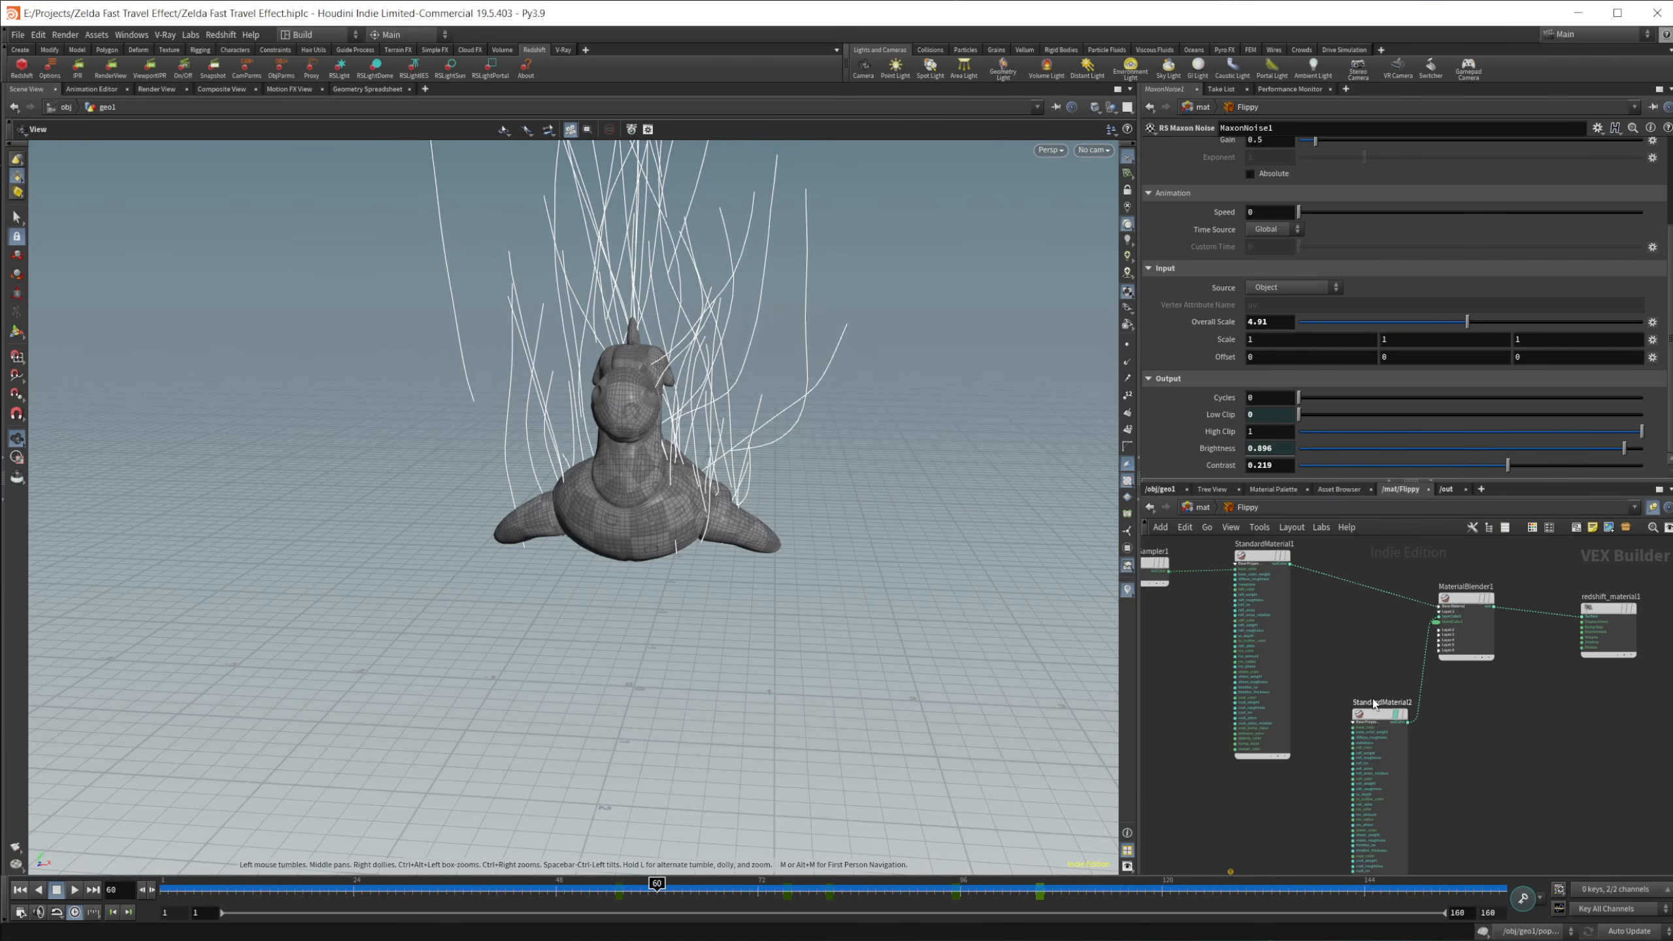
{"action": "middle_click_drag", "start_coordinate": [1348, 613], "coordinate": [1374, 660]}
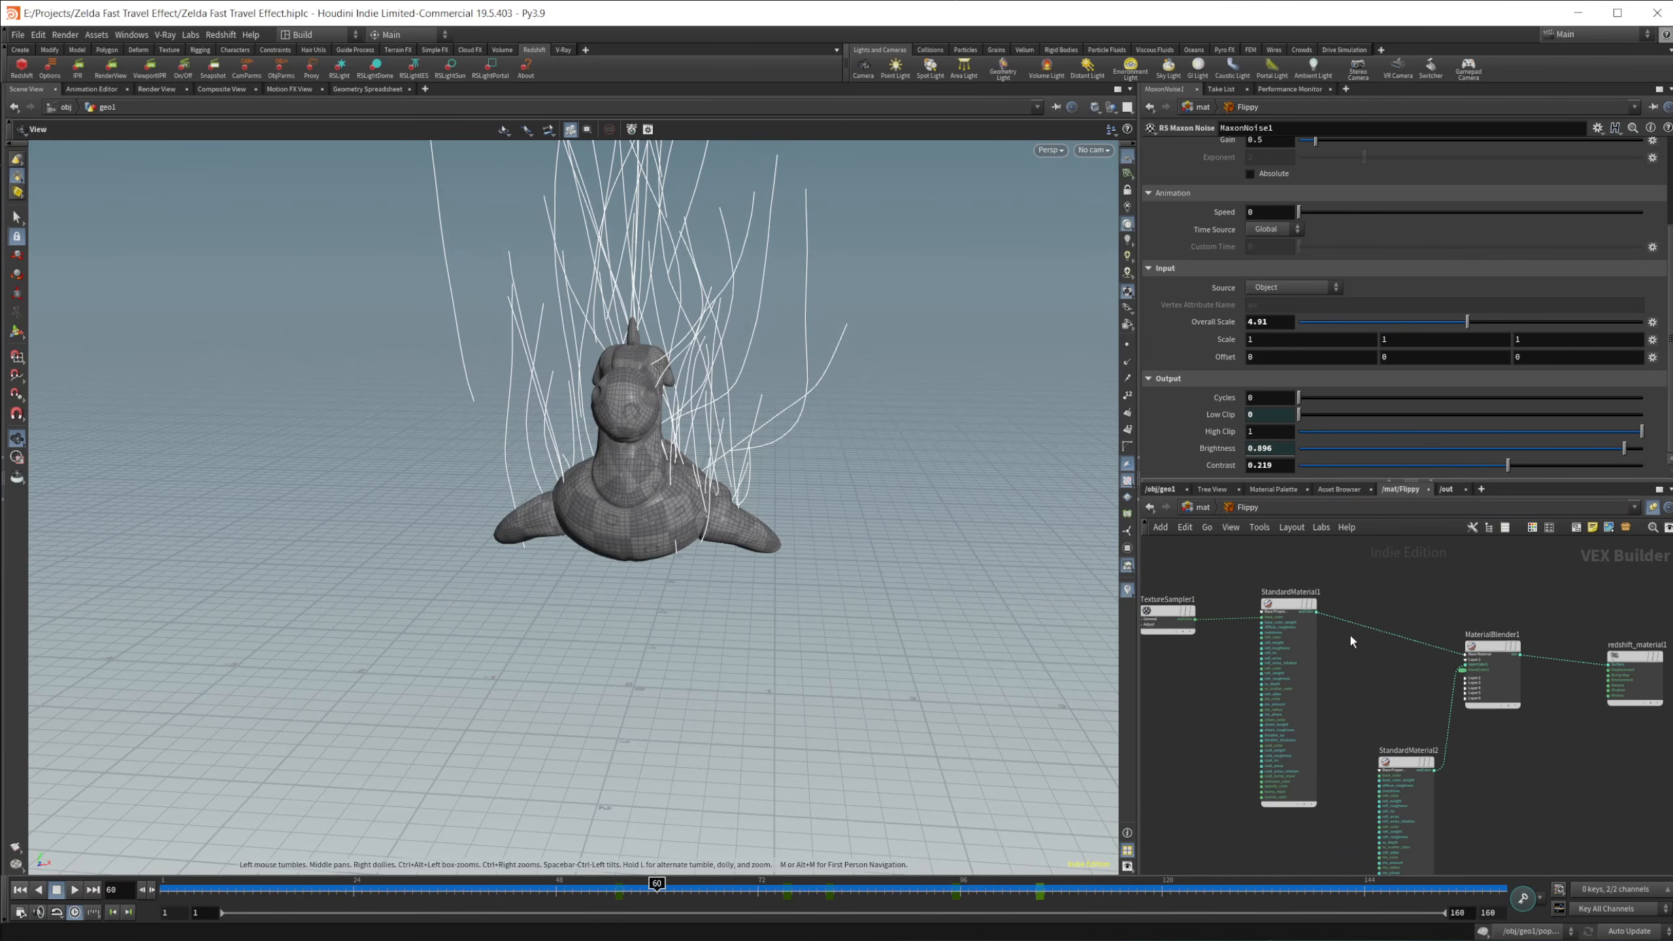
{"action": "scroll", "coordinate": [1350, 641], "scroll_direction": "up", "scroll_amount": 2}
{"action": "middle_click_drag", "start_coordinate": [1396, 701], "coordinate": [1412, 736]}
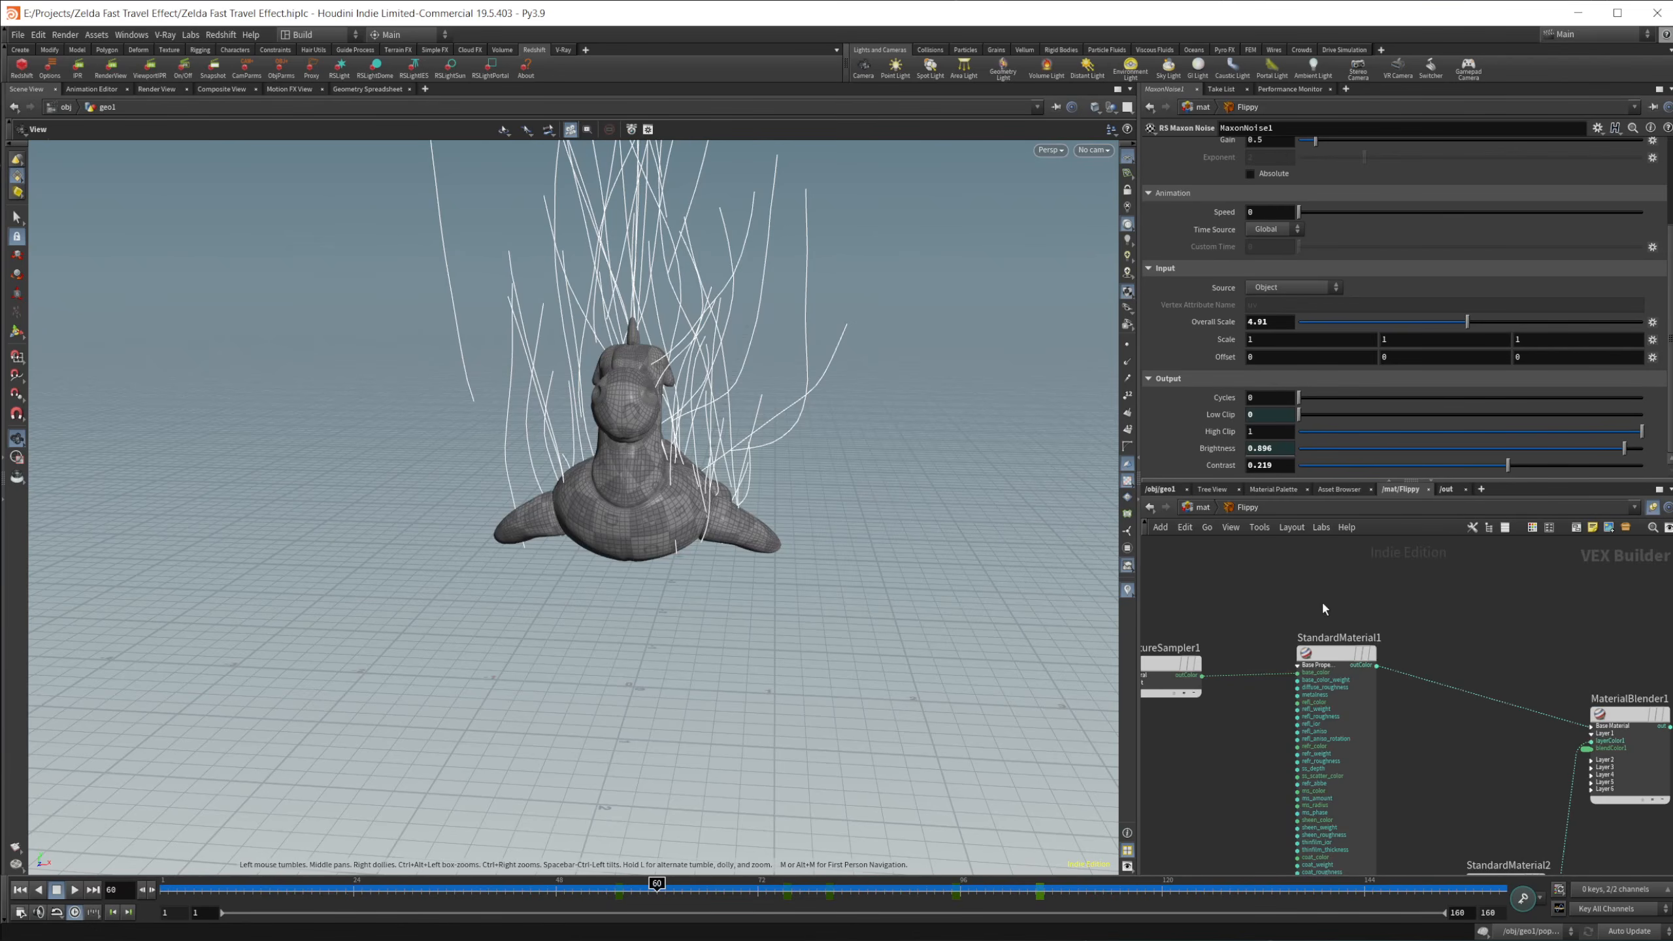
{"action": "middle_click_drag", "start_coordinate": [1528, 678], "coordinate": [1454, 632]}
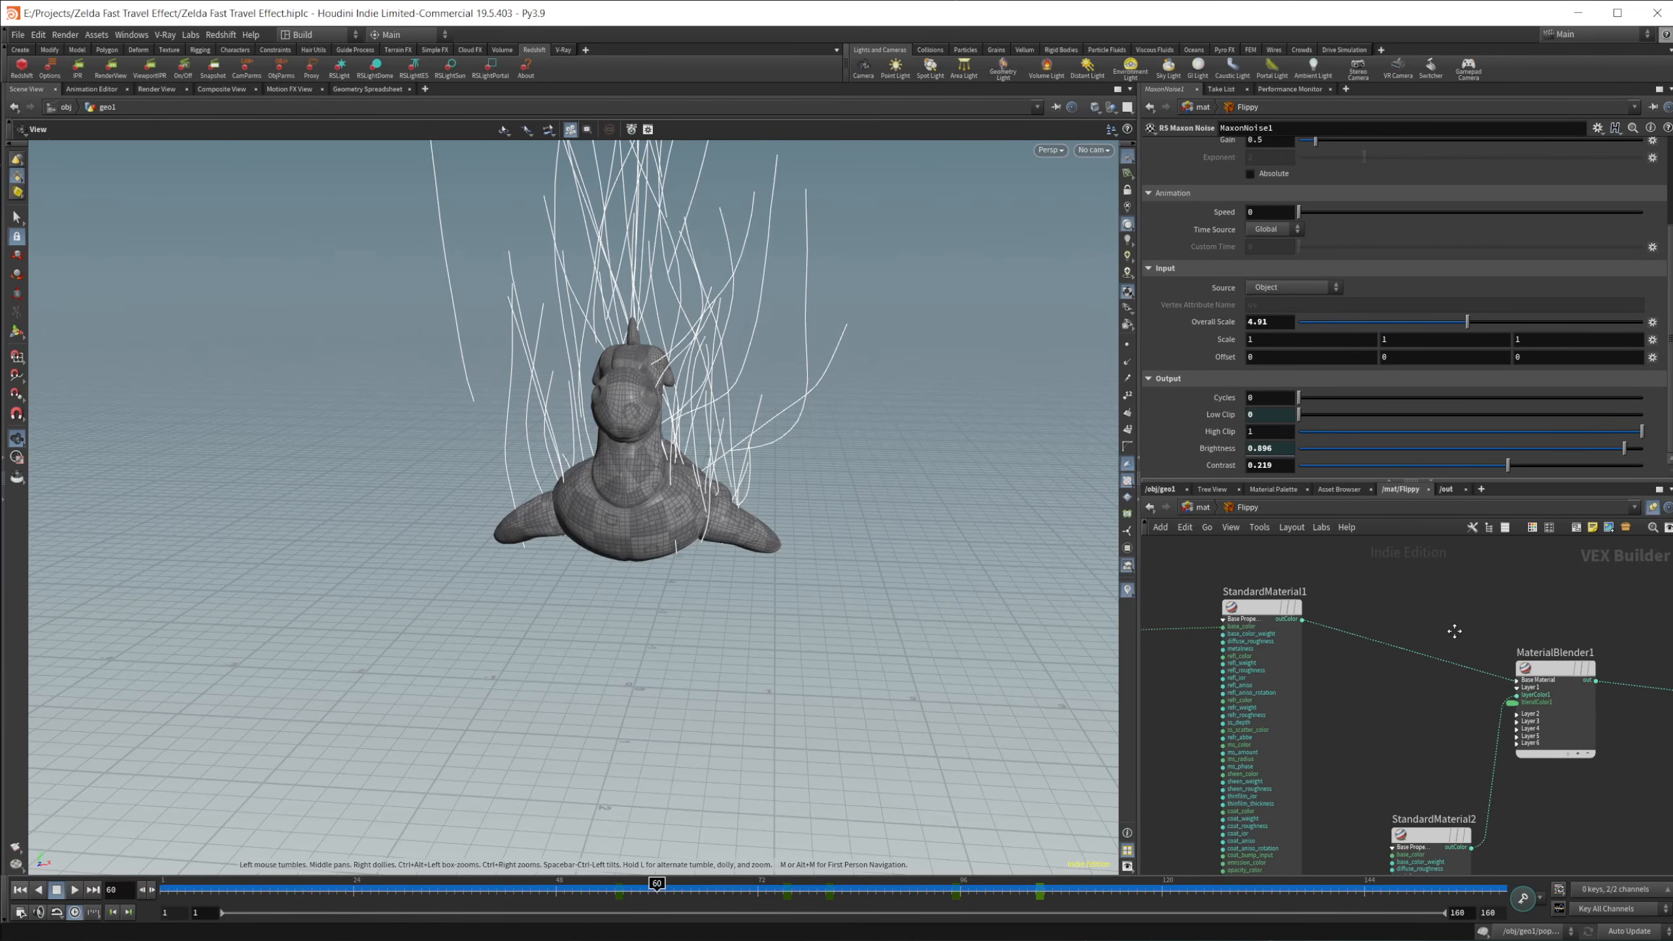
{"action": "middle_click_drag", "start_coordinate": [1480, 707], "coordinate": [1589, 702]}
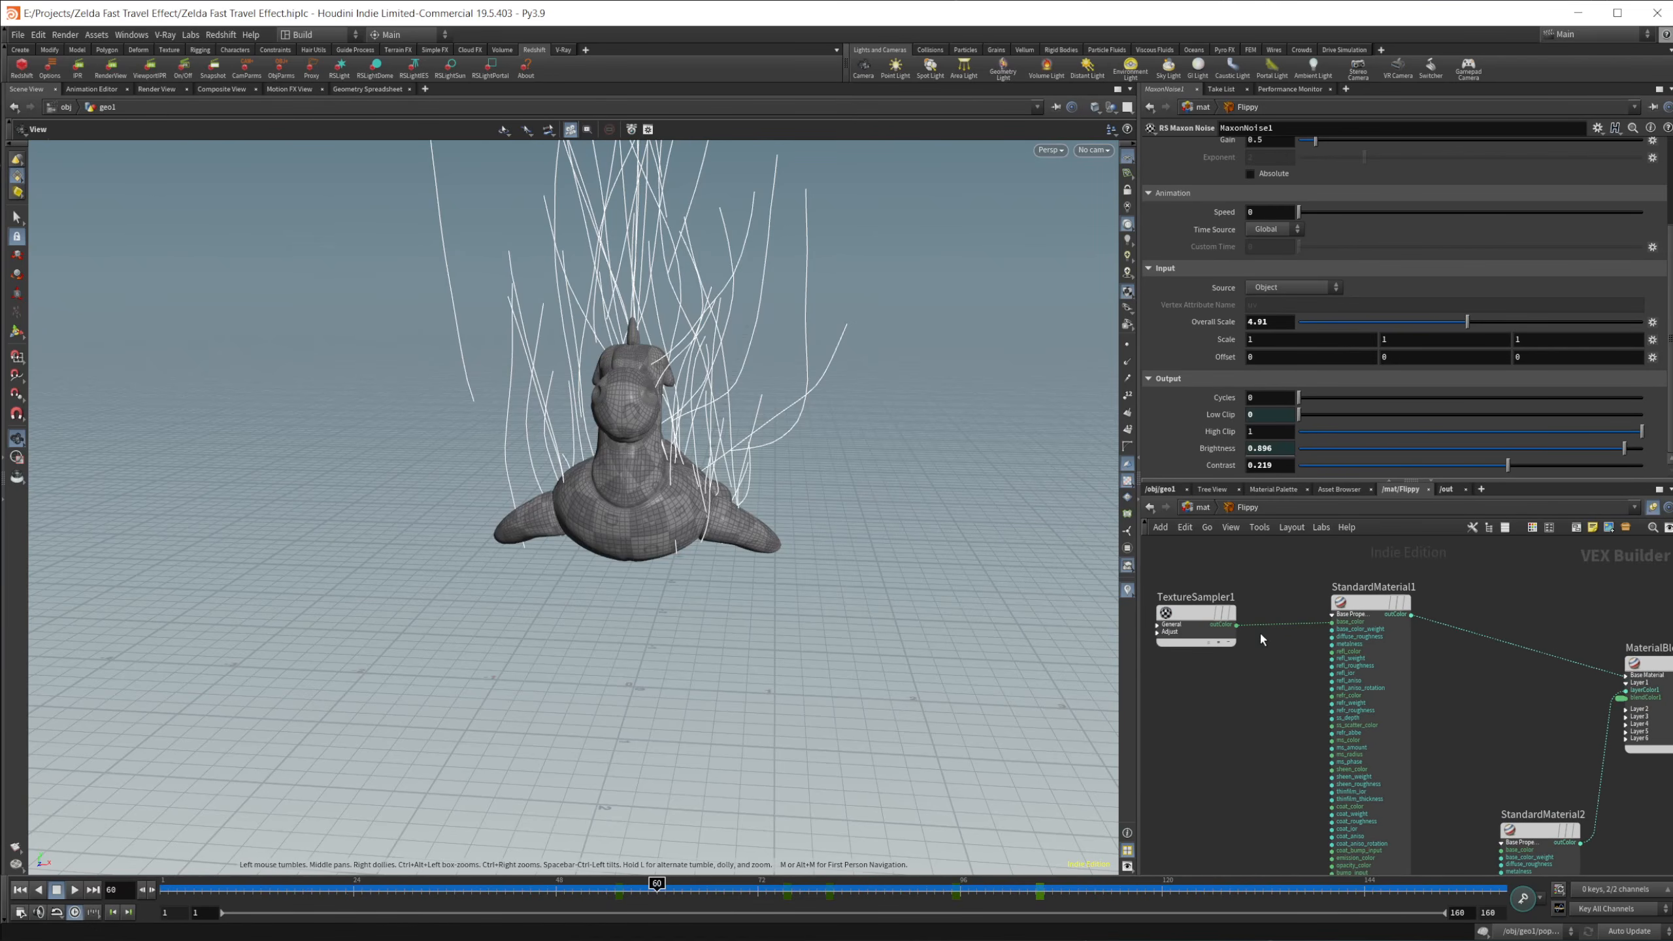
Step: Select TextureSampler1 in the Floppy material and check the image filename it uses
{"action": "left_click", "coordinate": [1198, 620]}
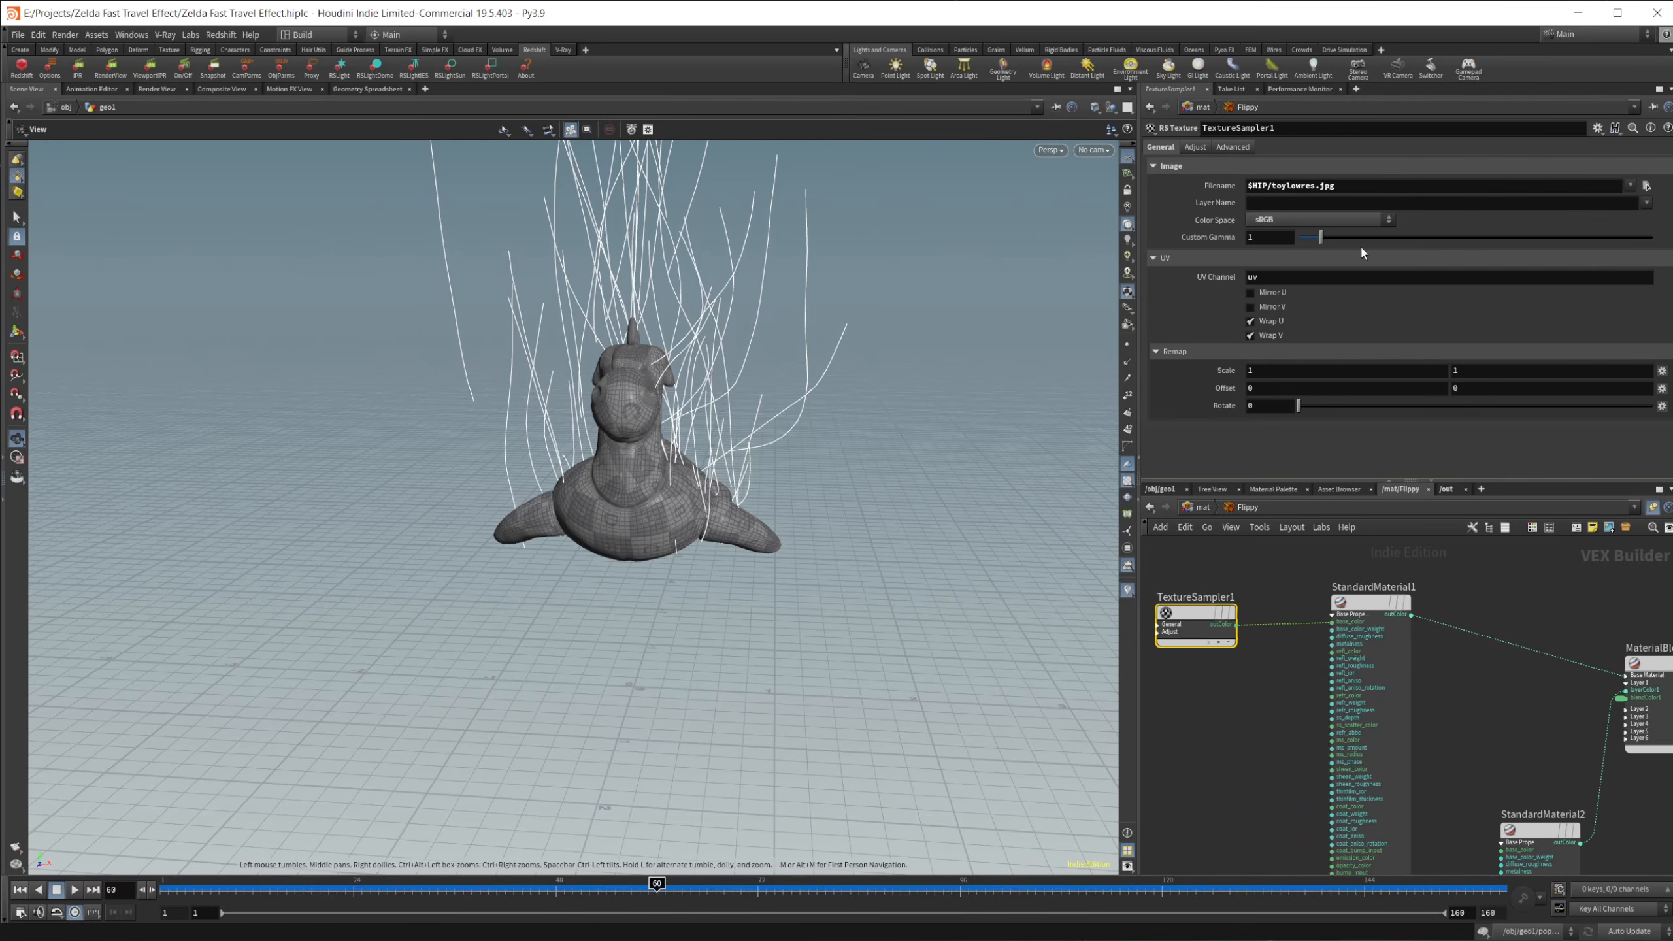
{"action": "left_click_drag", "start_coordinate": [1348, 189], "coordinate": [1157, 200]}
{"action": "left_click", "coordinate": [1278, 594]}
Step: Inspect the extra files in the type properties of testgeometry_rubbertoy1 inside geo1, select toyspeclowres.jpg, and cancel without changes
{"action": "left_click", "coordinate": [1161, 489]}
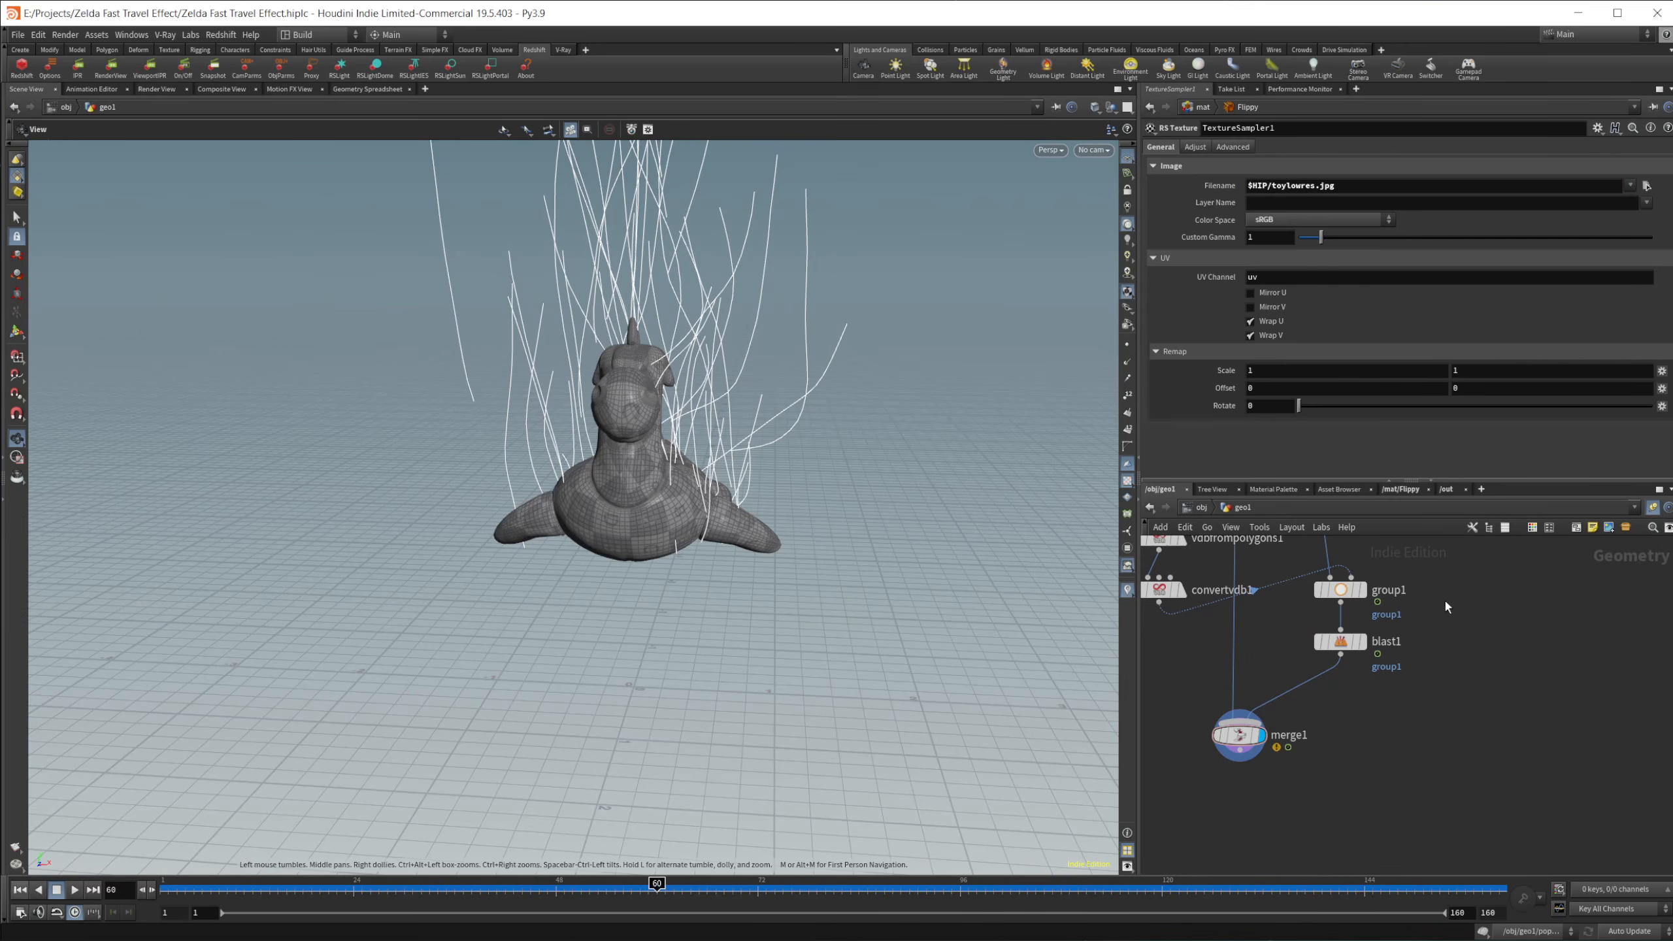
{"action": "left_click", "coordinate": [1202, 507]}
{"action": "left_click", "coordinate": [1265, 658]}
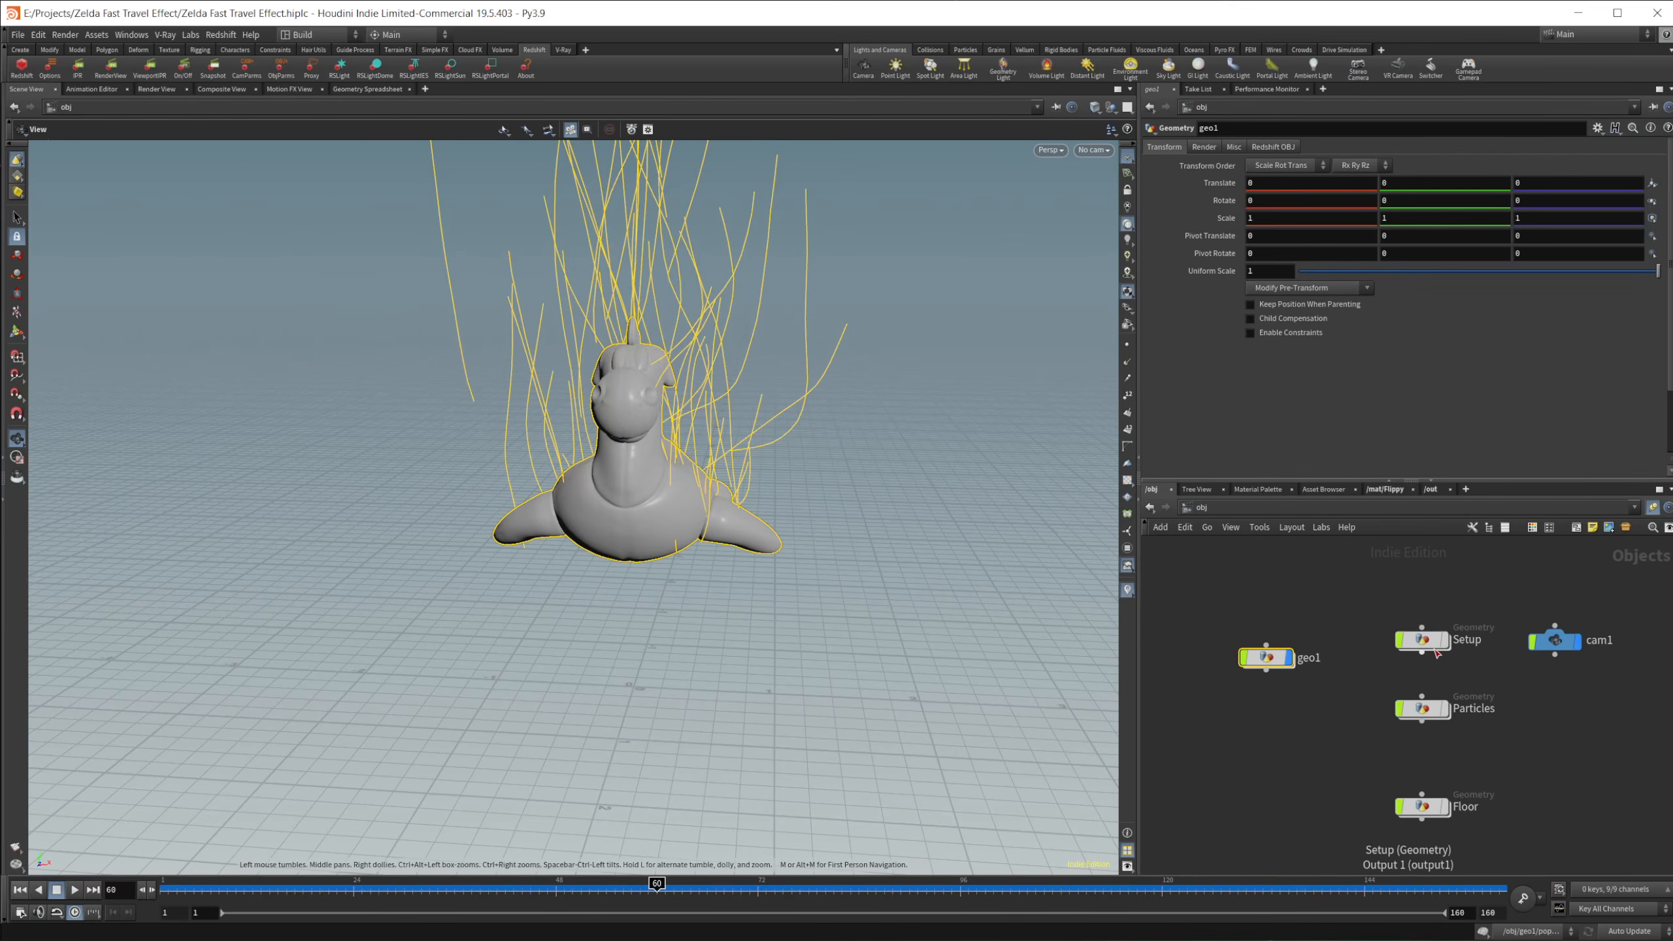
{"action": "double_click", "coordinate": [1265, 659]}
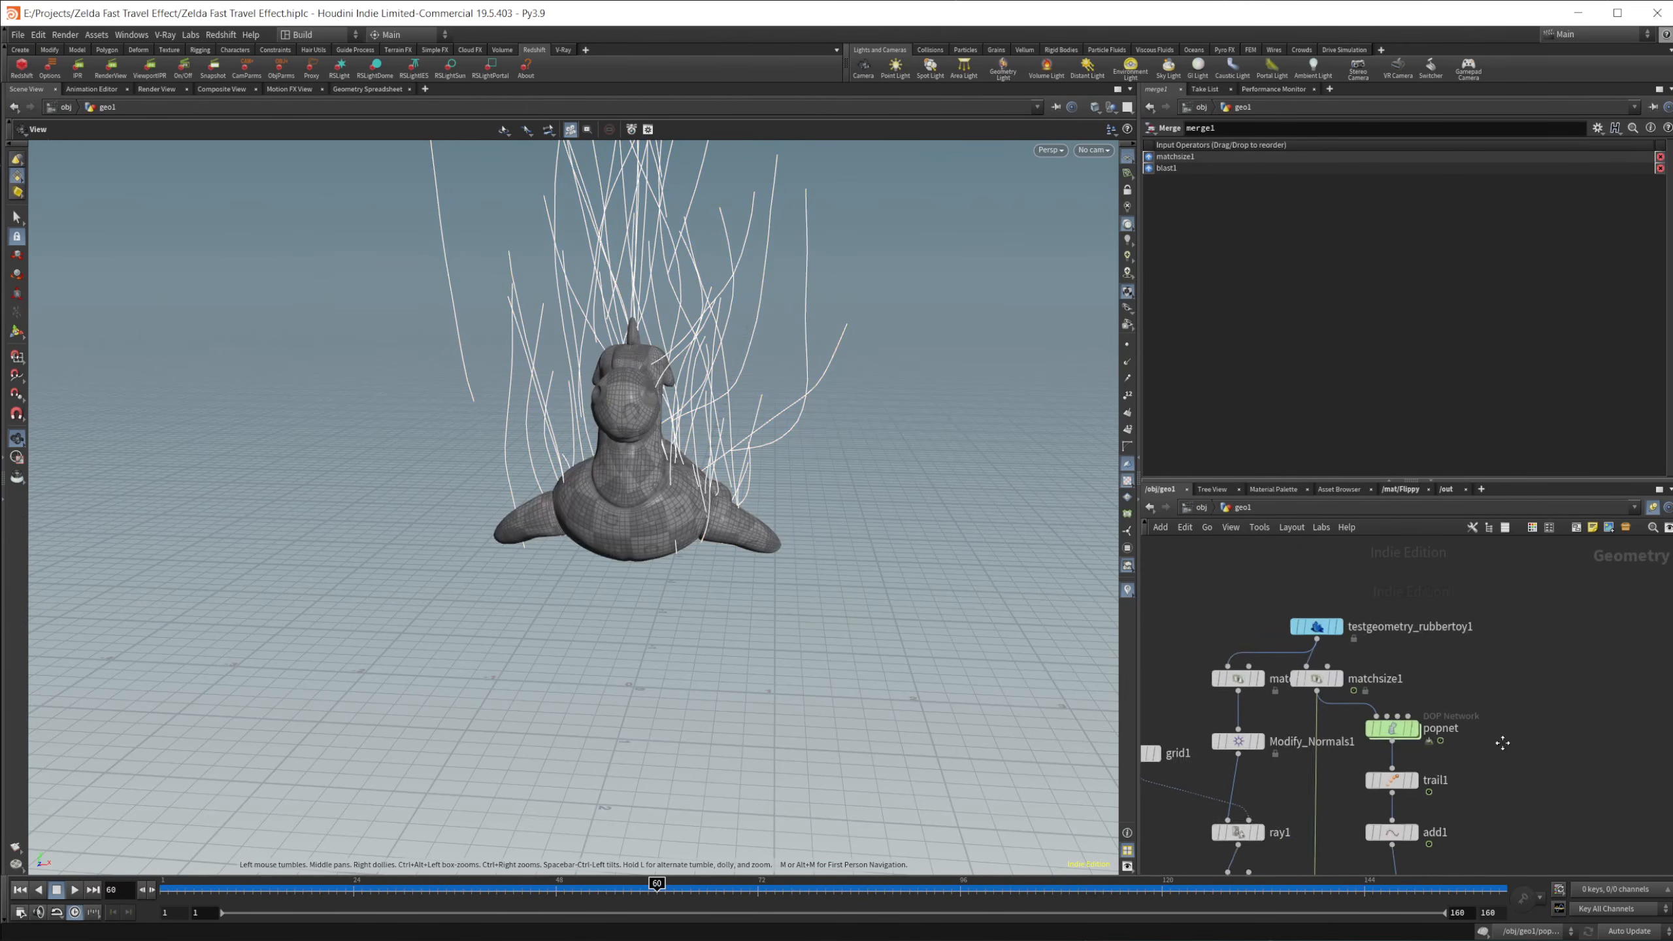
{"action": "right_click", "coordinate": [1322, 678]}
{"action": "mouse_move", "coordinate": [1335, 700]}
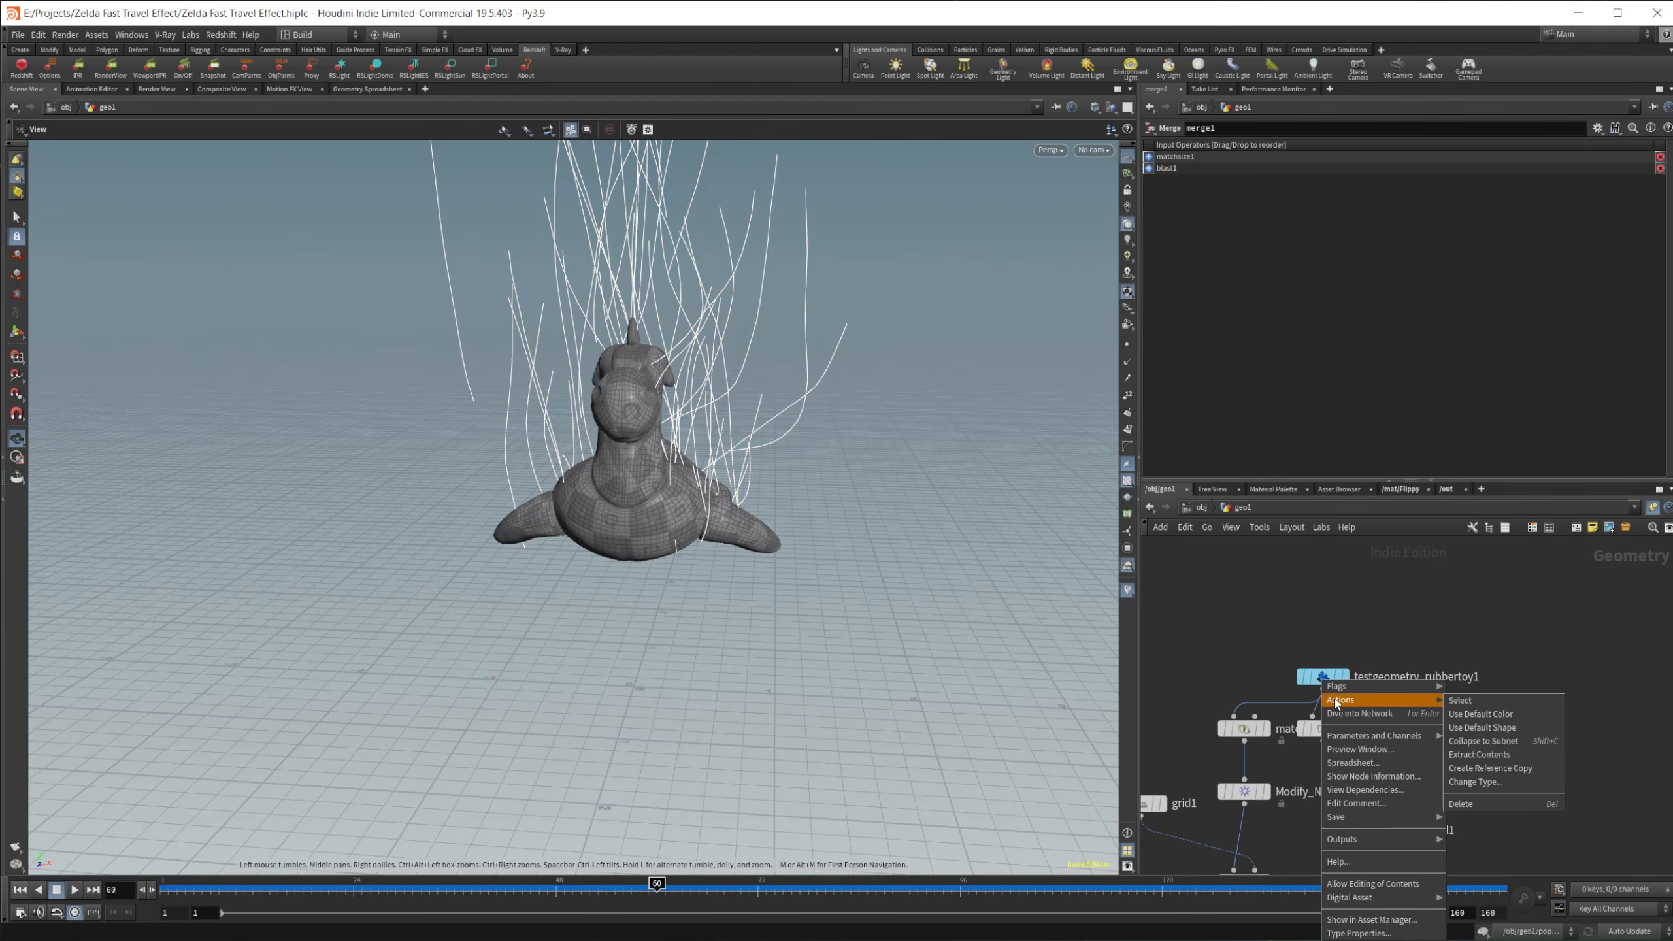
{"action": "left_click", "coordinate": [1359, 933]}
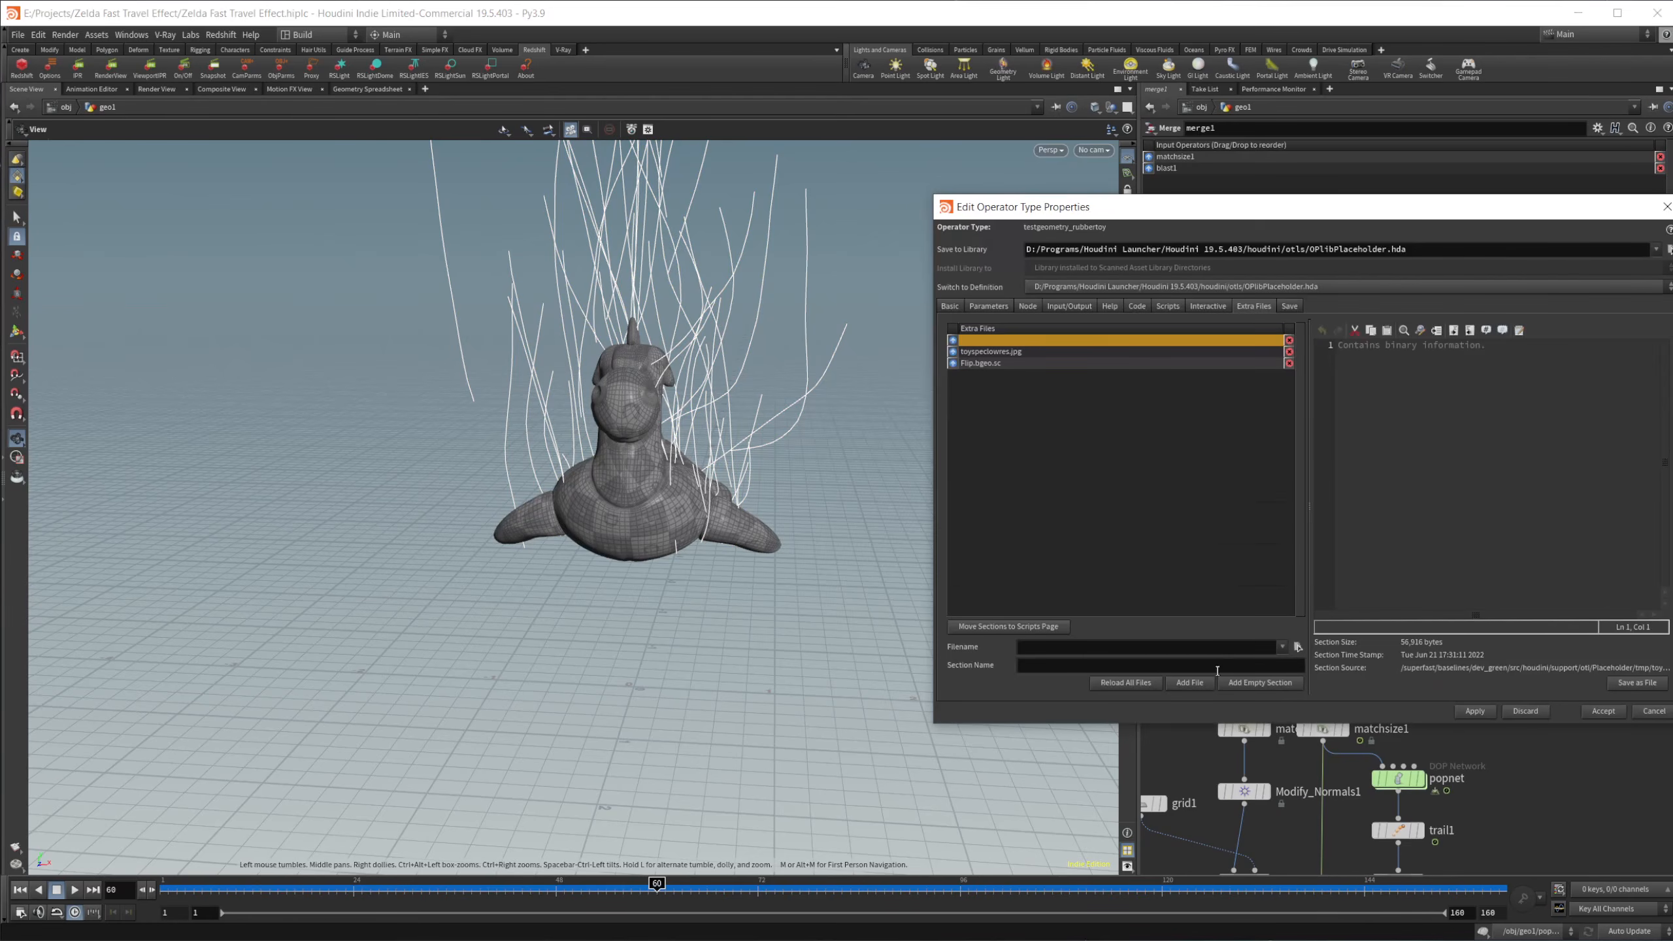
{"action": "left_click_drag", "start_coordinate": [1179, 218], "coordinate": [704, 183]}
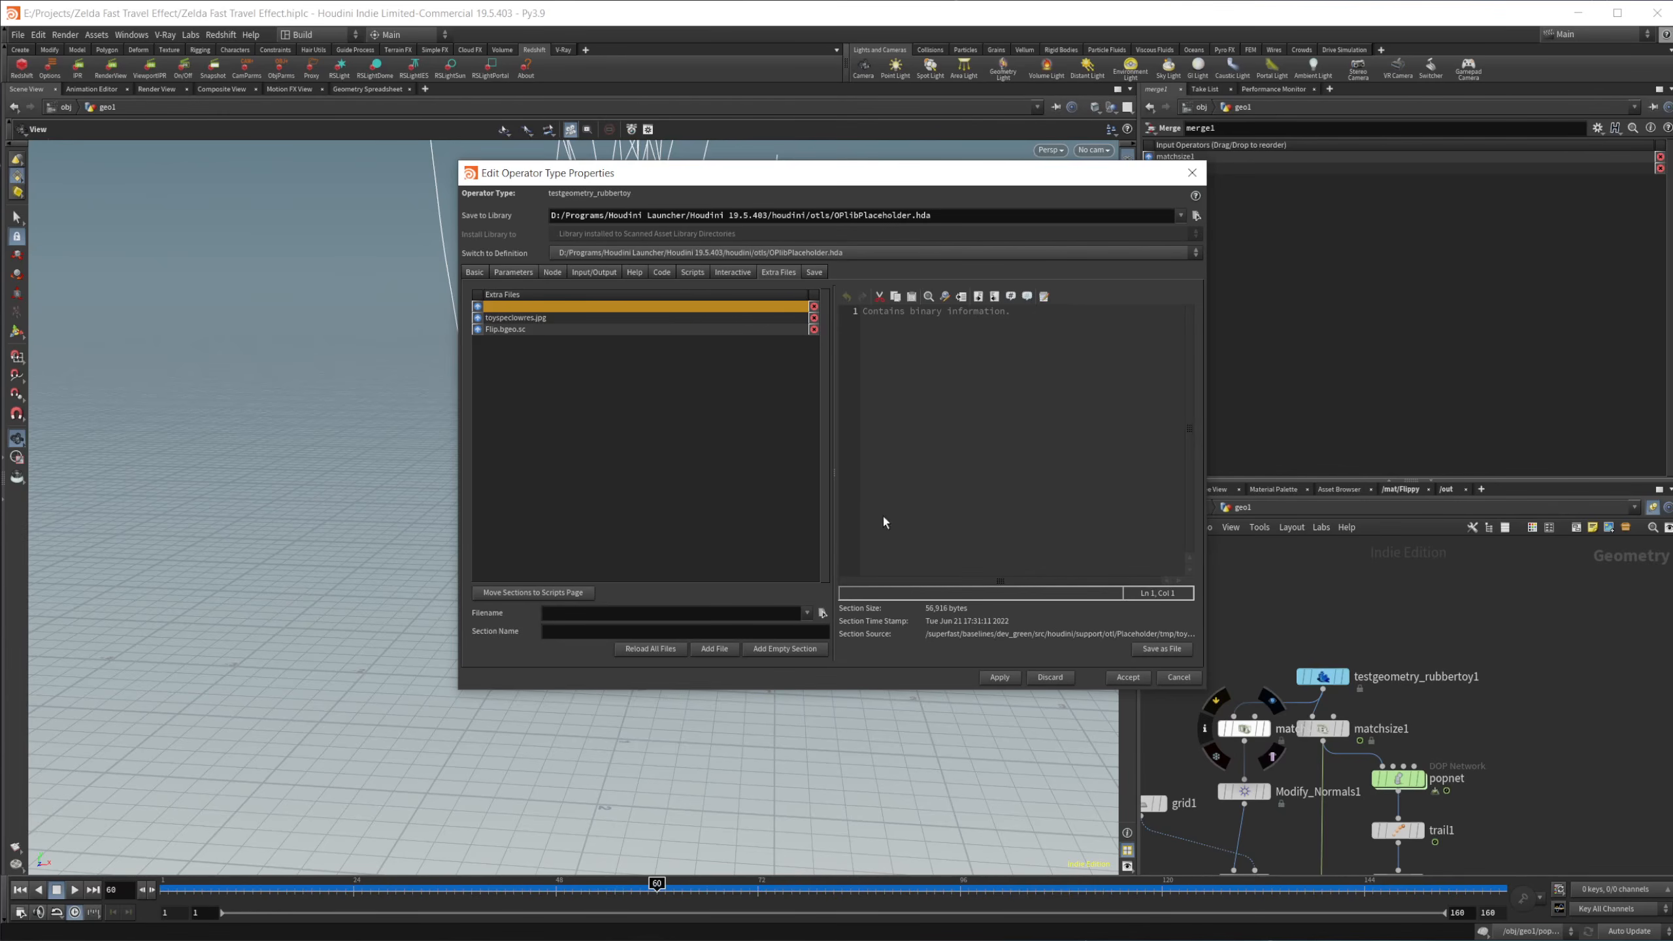
{"action": "left_click", "coordinate": [565, 318]}
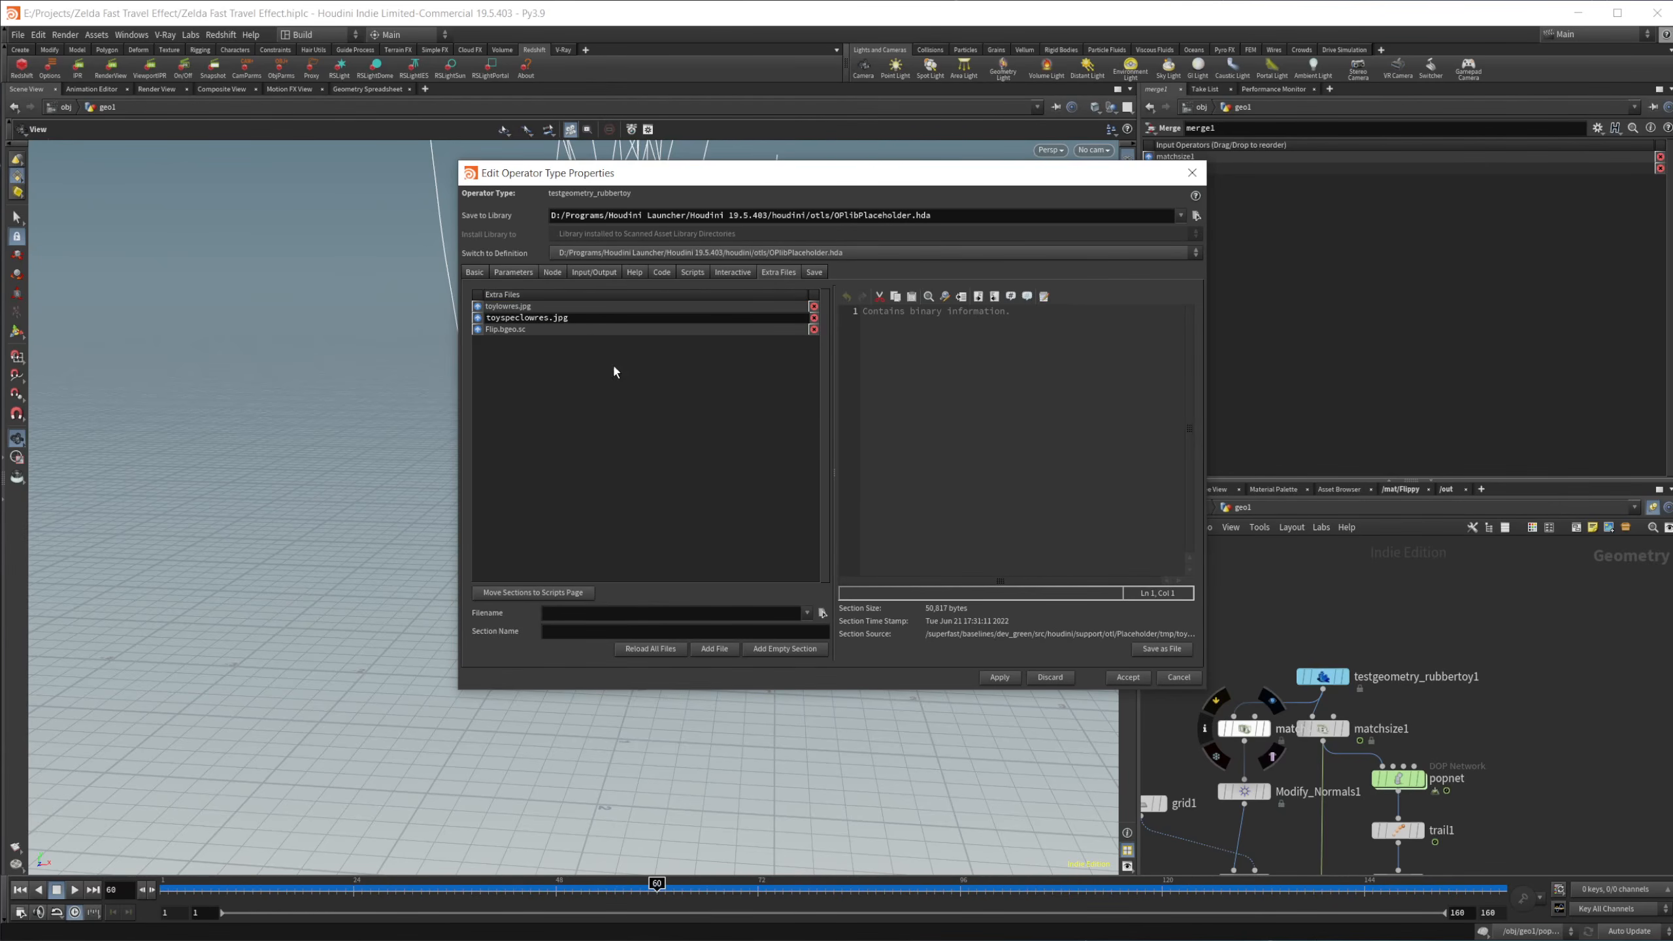
{"action": "left_click", "coordinate": [1178, 677]}
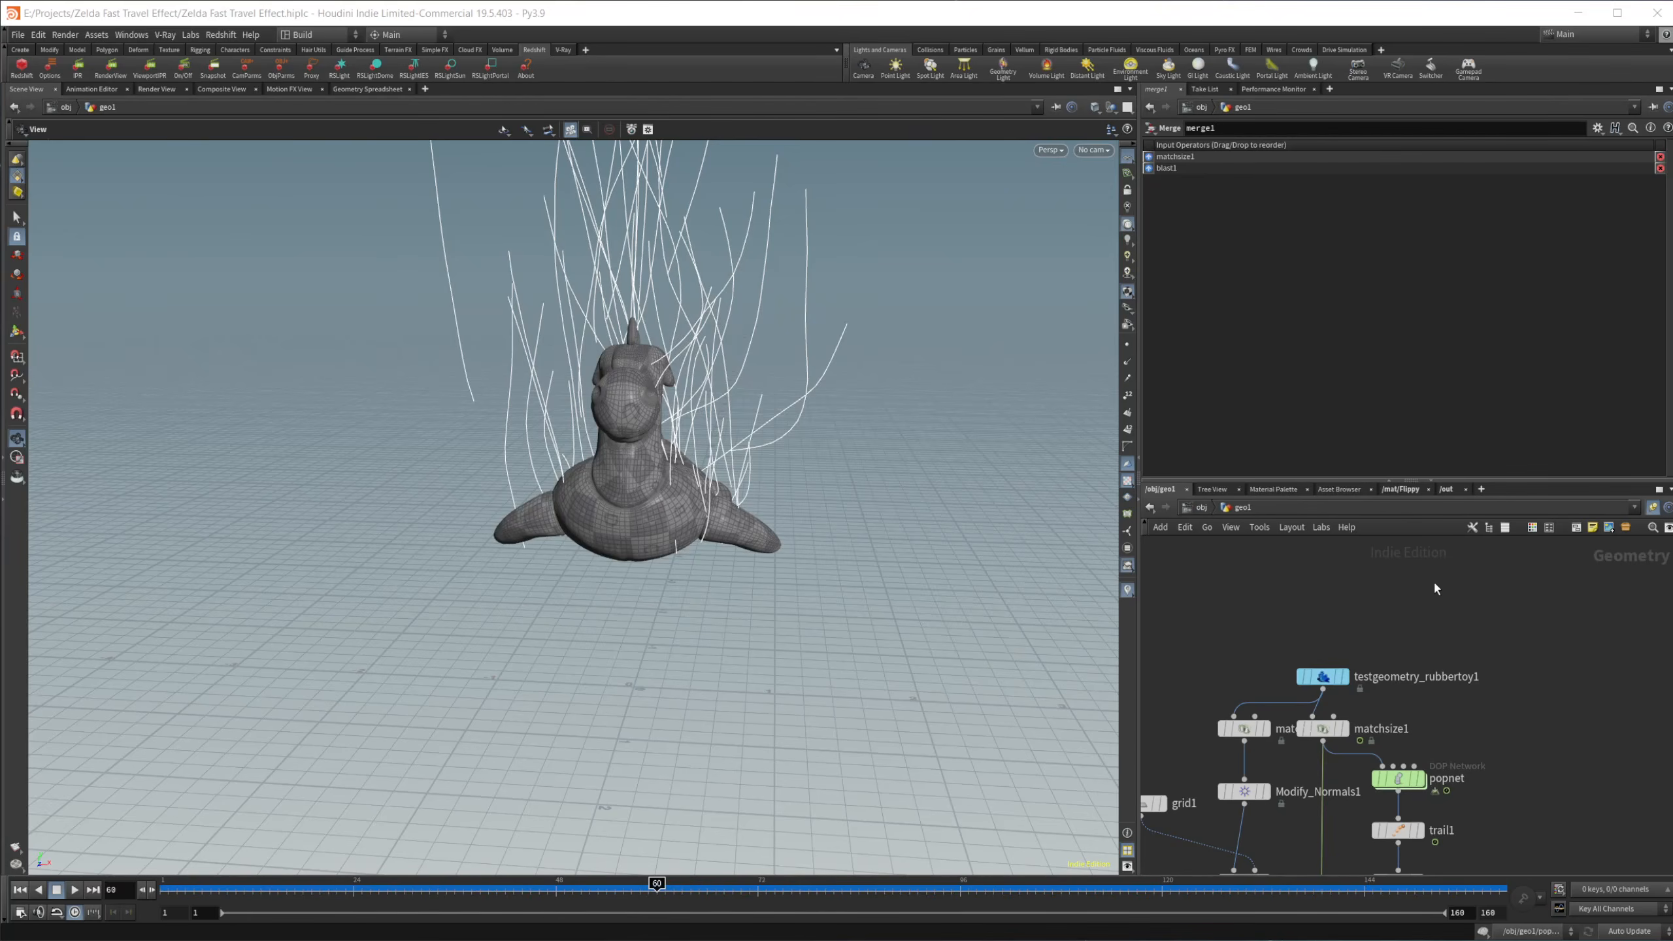
Step: At object level, hide geo1, display the Setup and Particles objects instead, and move to frame 77
{"action": "left_click", "coordinate": [1201, 507]}
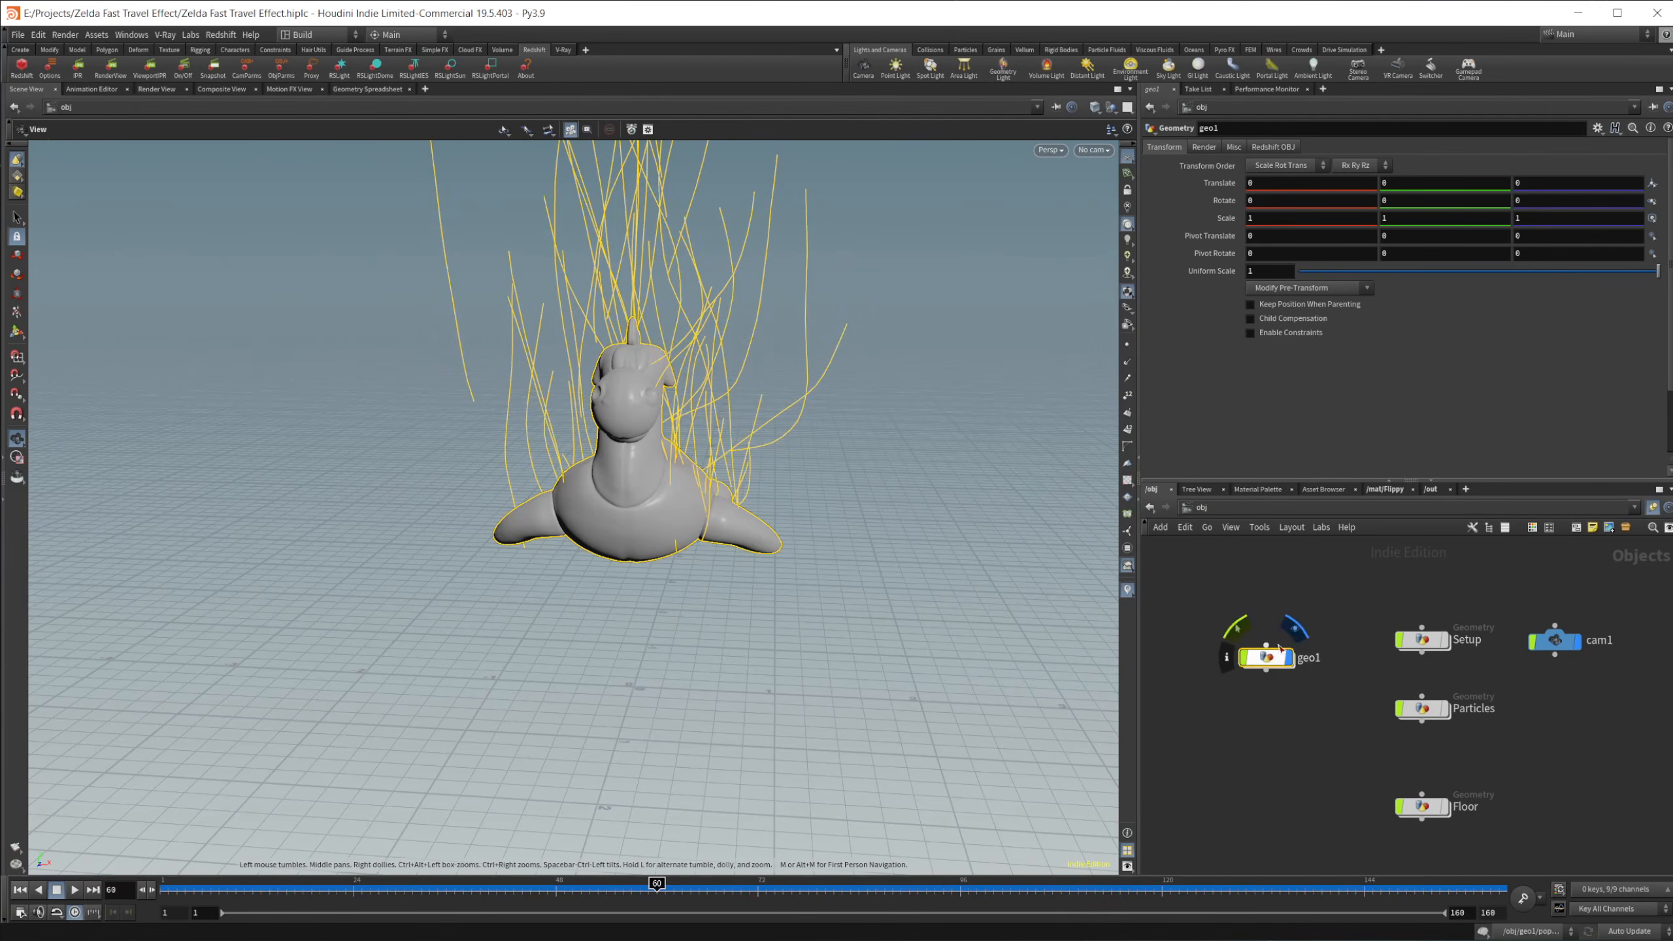
{"action": "left_click", "coordinate": [1294, 634]}
{"action": "middle_click_drag", "start_coordinate": [1294, 636], "coordinate": [1265, 658]}
{"action": "left_click", "coordinate": [1424, 637]}
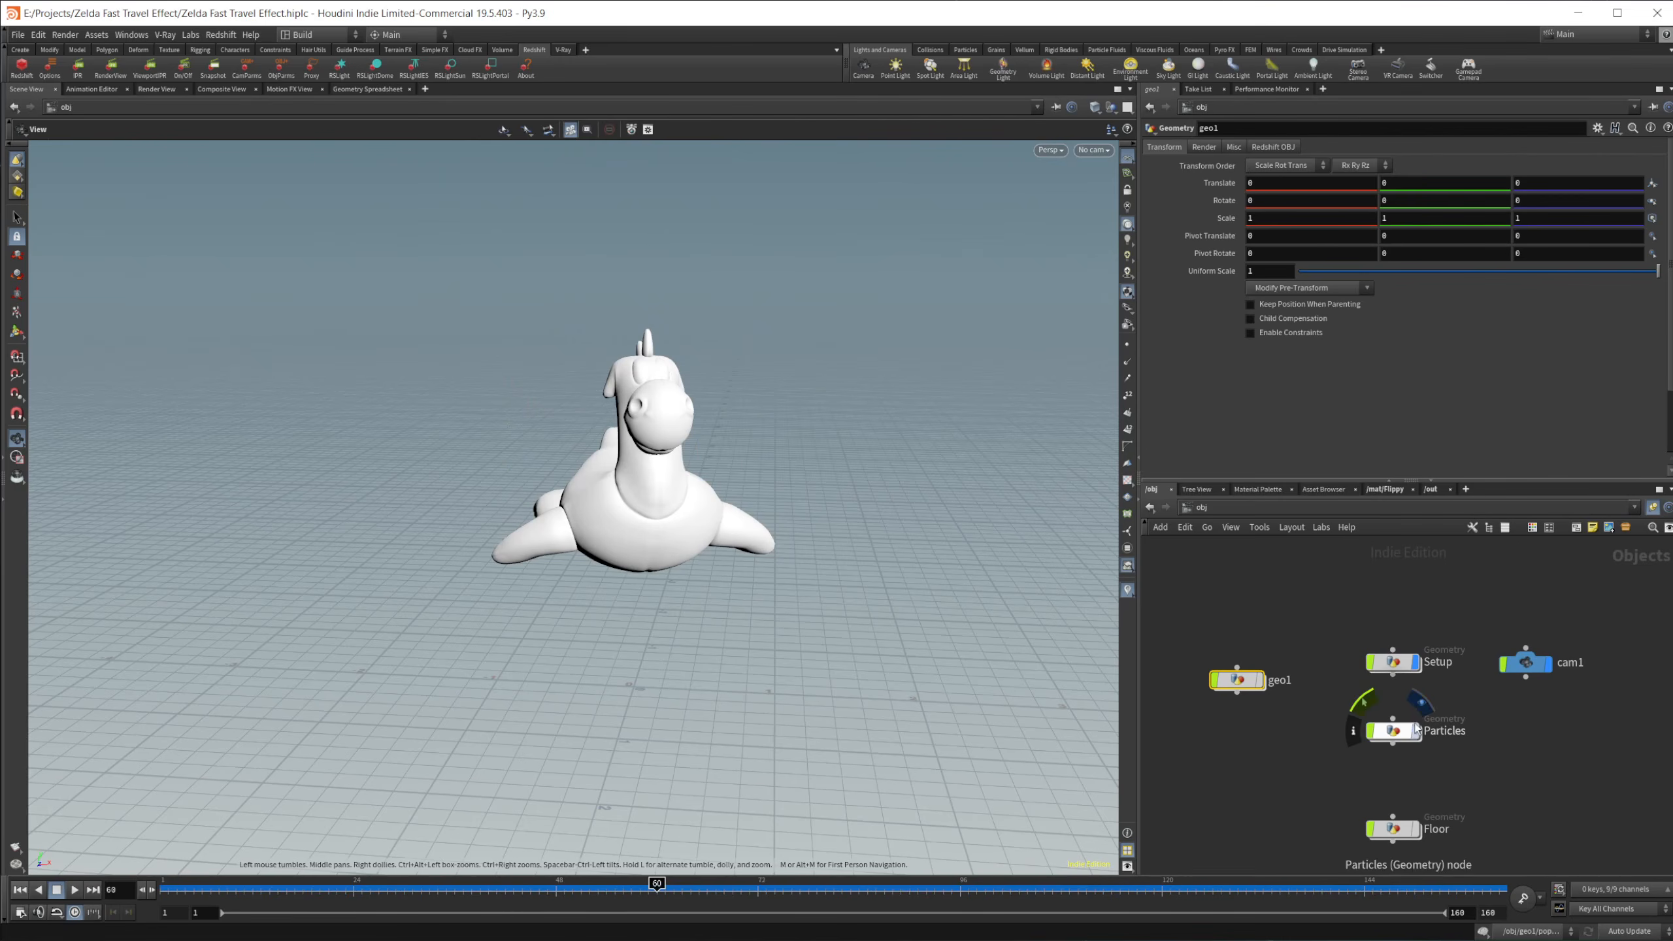
{"action": "left_click", "coordinate": [1423, 701]}
{"action": "left_click_drag", "start_coordinate": [672, 885], "coordinate": [801, 883]}
{"action": "left_click_drag", "start_coordinate": [687, 572], "coordinate": [643, 570]}
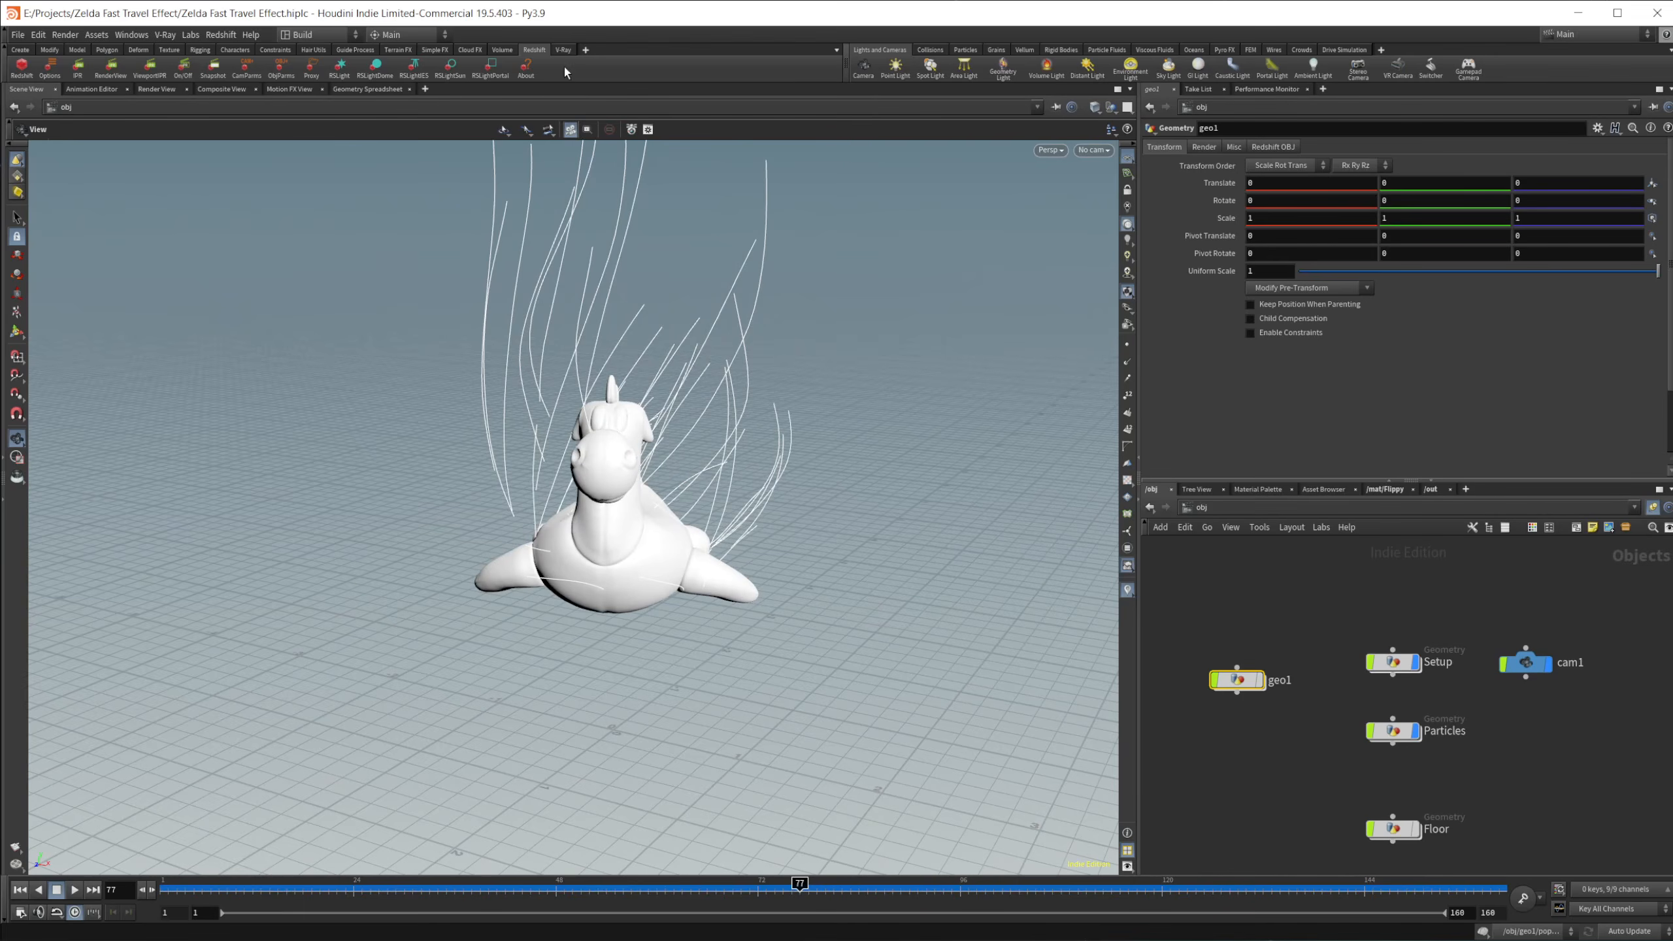
Step: Start a Redshift Render View render of frame 77 and preview StandardMaterial1 of the Floppy material in it
{"action": "left_click", "coordinate": [105, 73]}
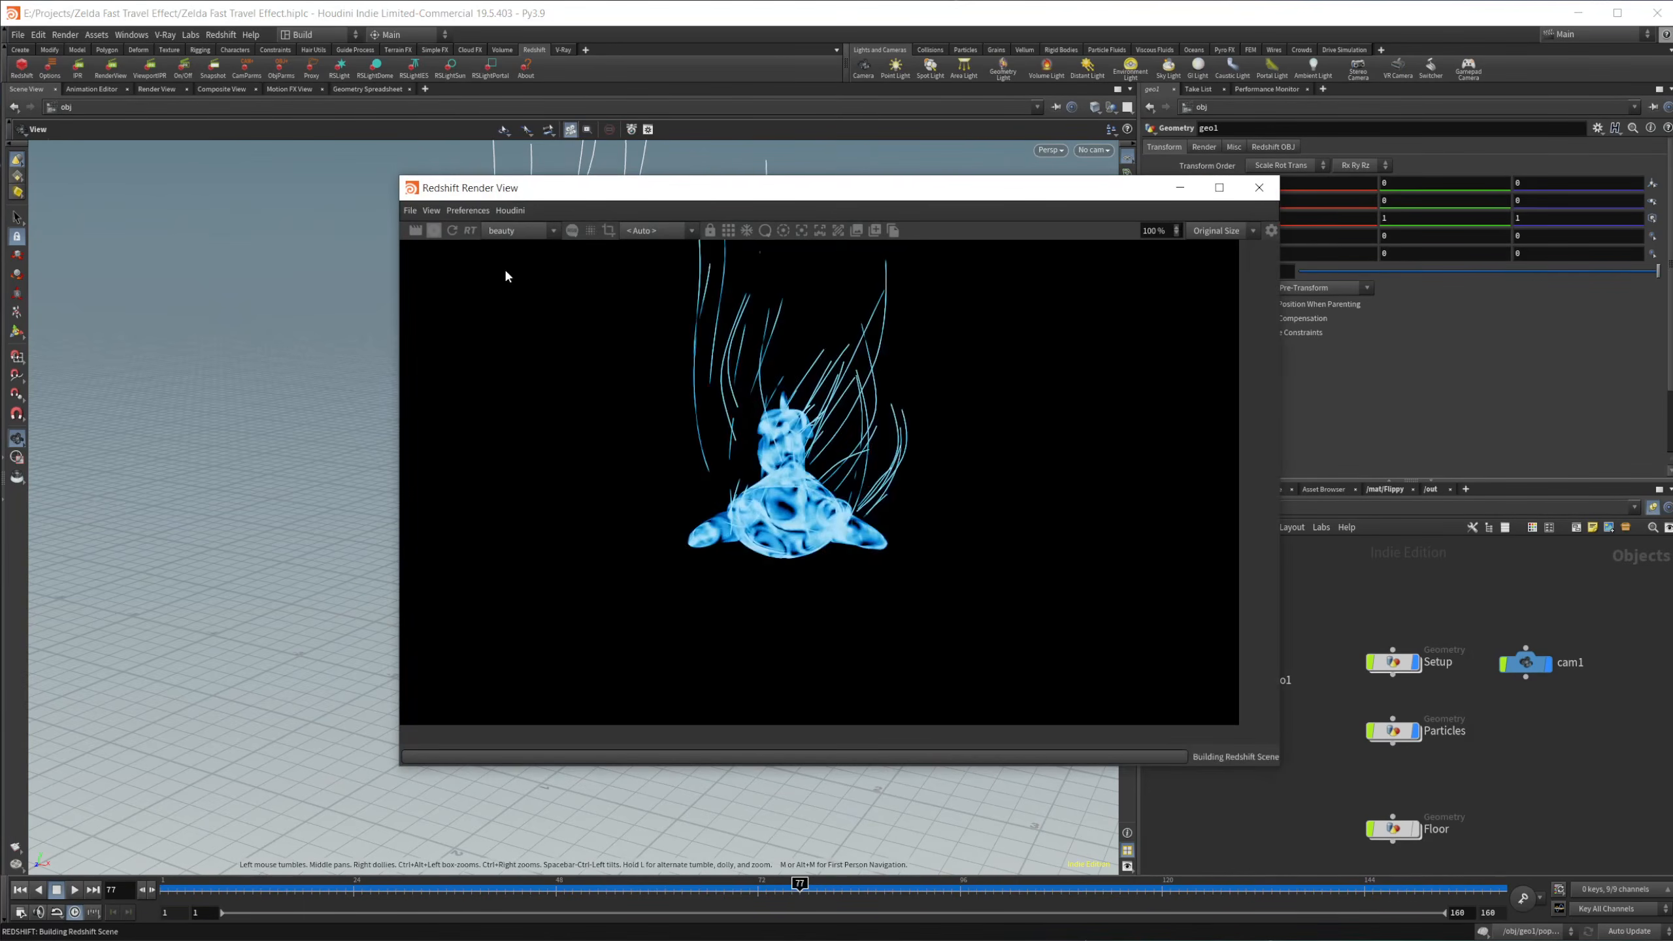
{"action": "left_click_drag", "start_coordinate": [593, 199], "coordinate": [275, 231]}
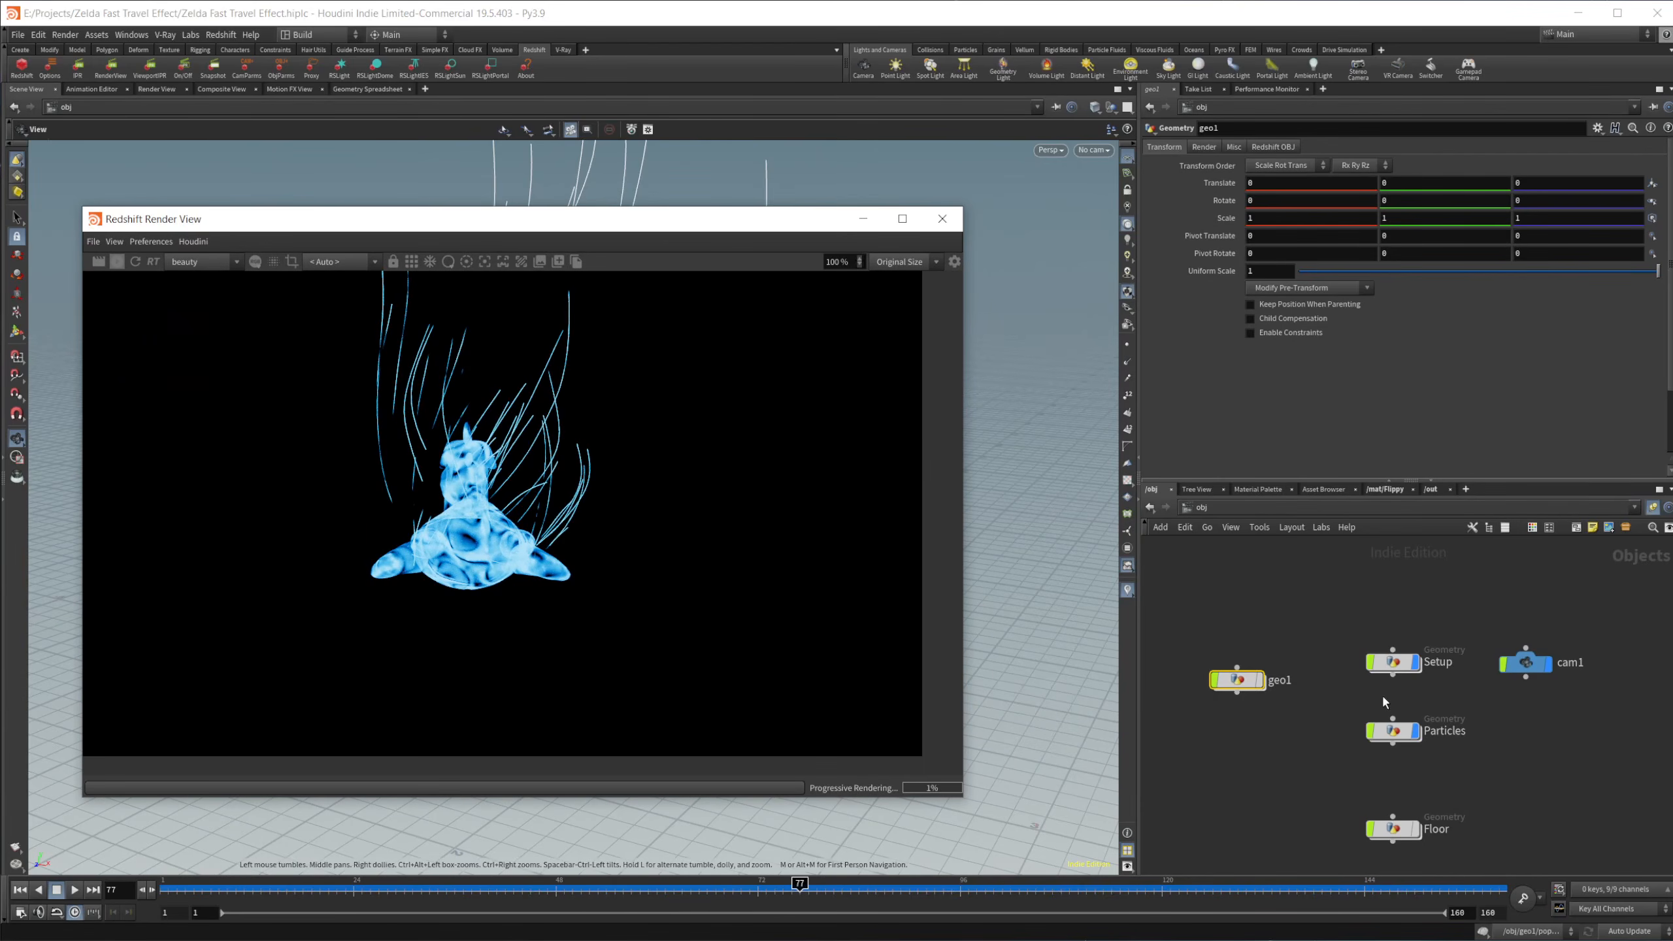
{"action": "left_click", "coordinate": [1402, 490]}
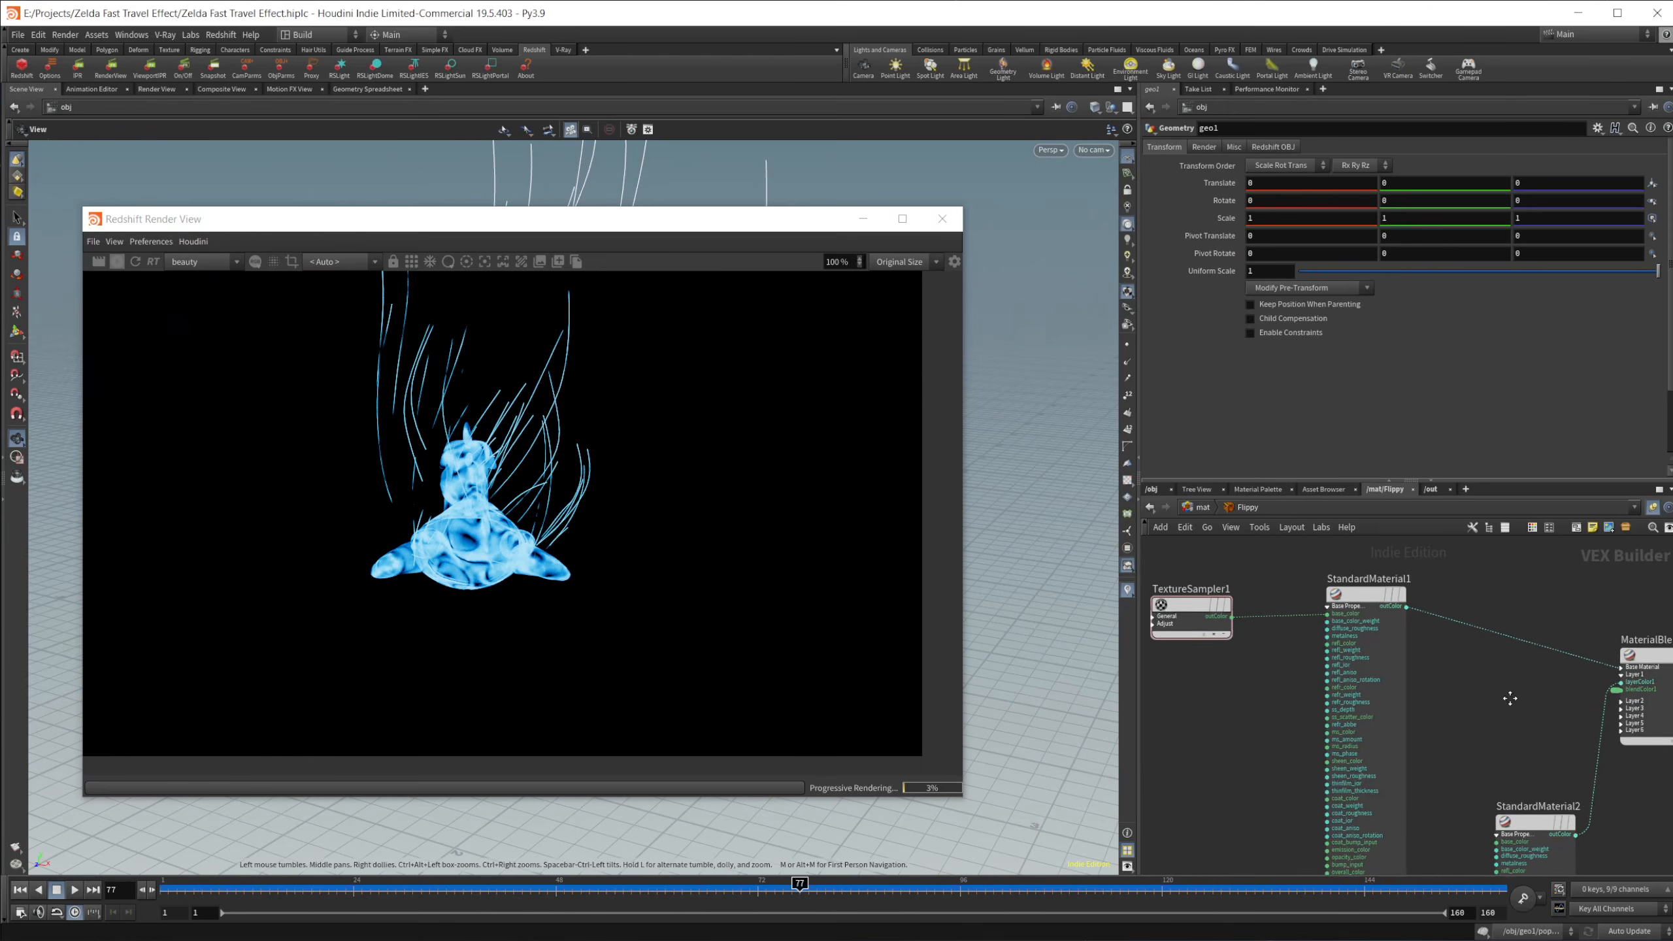
{"action": "left_click", "coordinate": [1407, 654]}
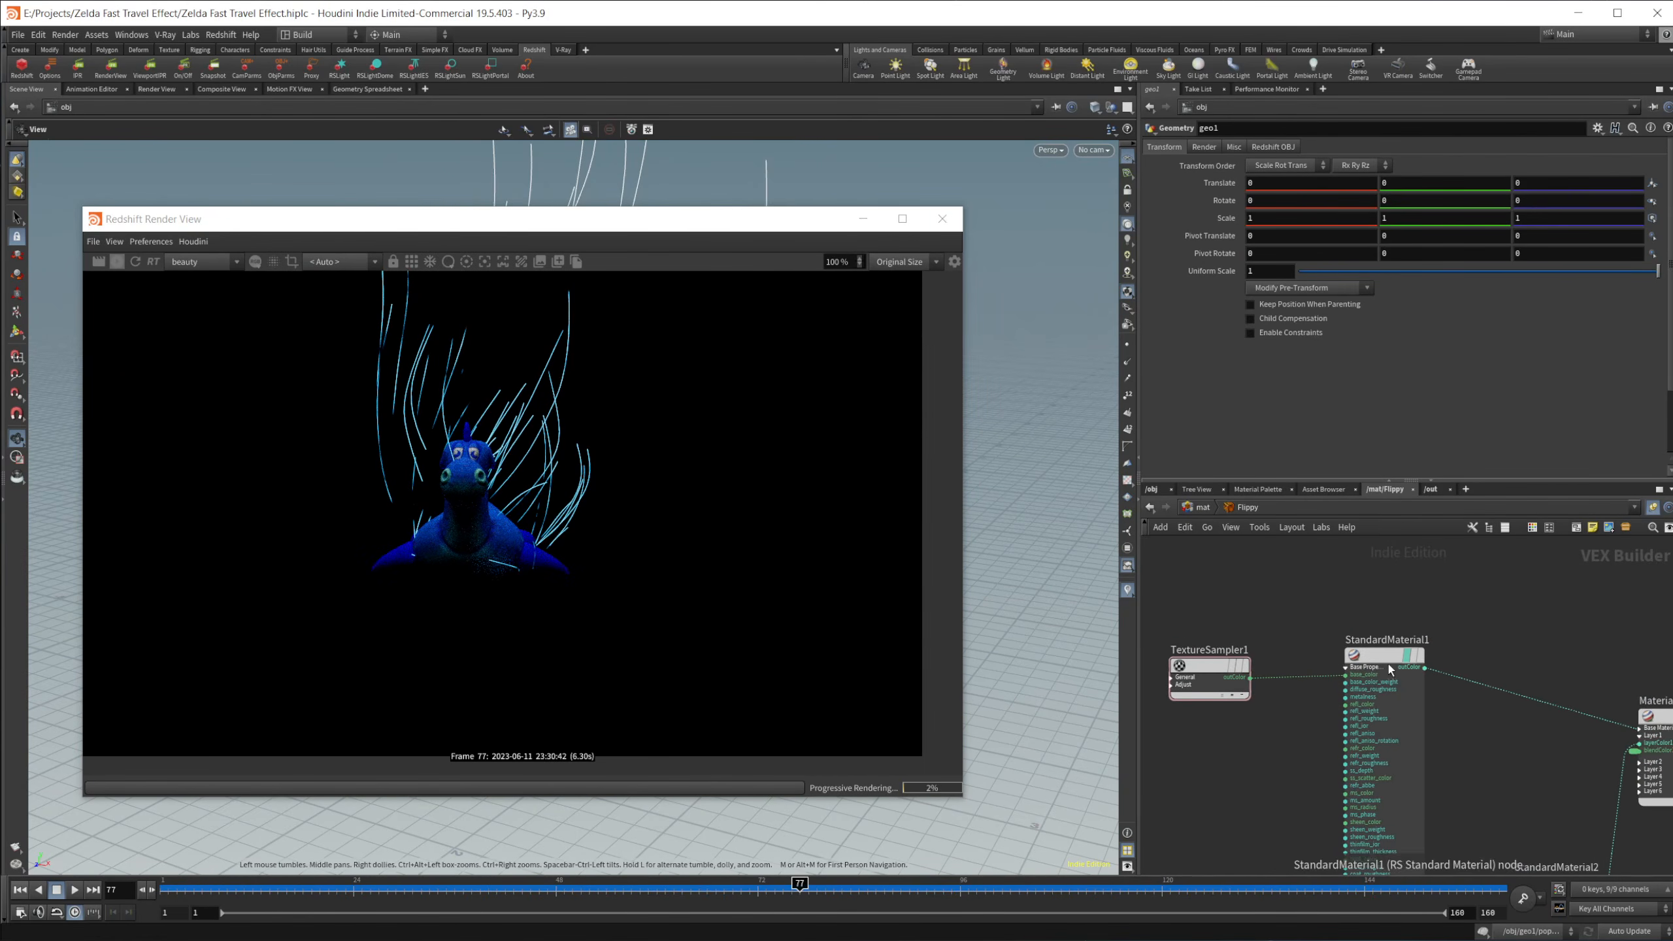
Step: Switch the render preview to StandardMaterial2 of the Floppy material
{"action": "middle_click_drag", "start_coordinate": [1227, 767], "coordinate": [1173, 658]}
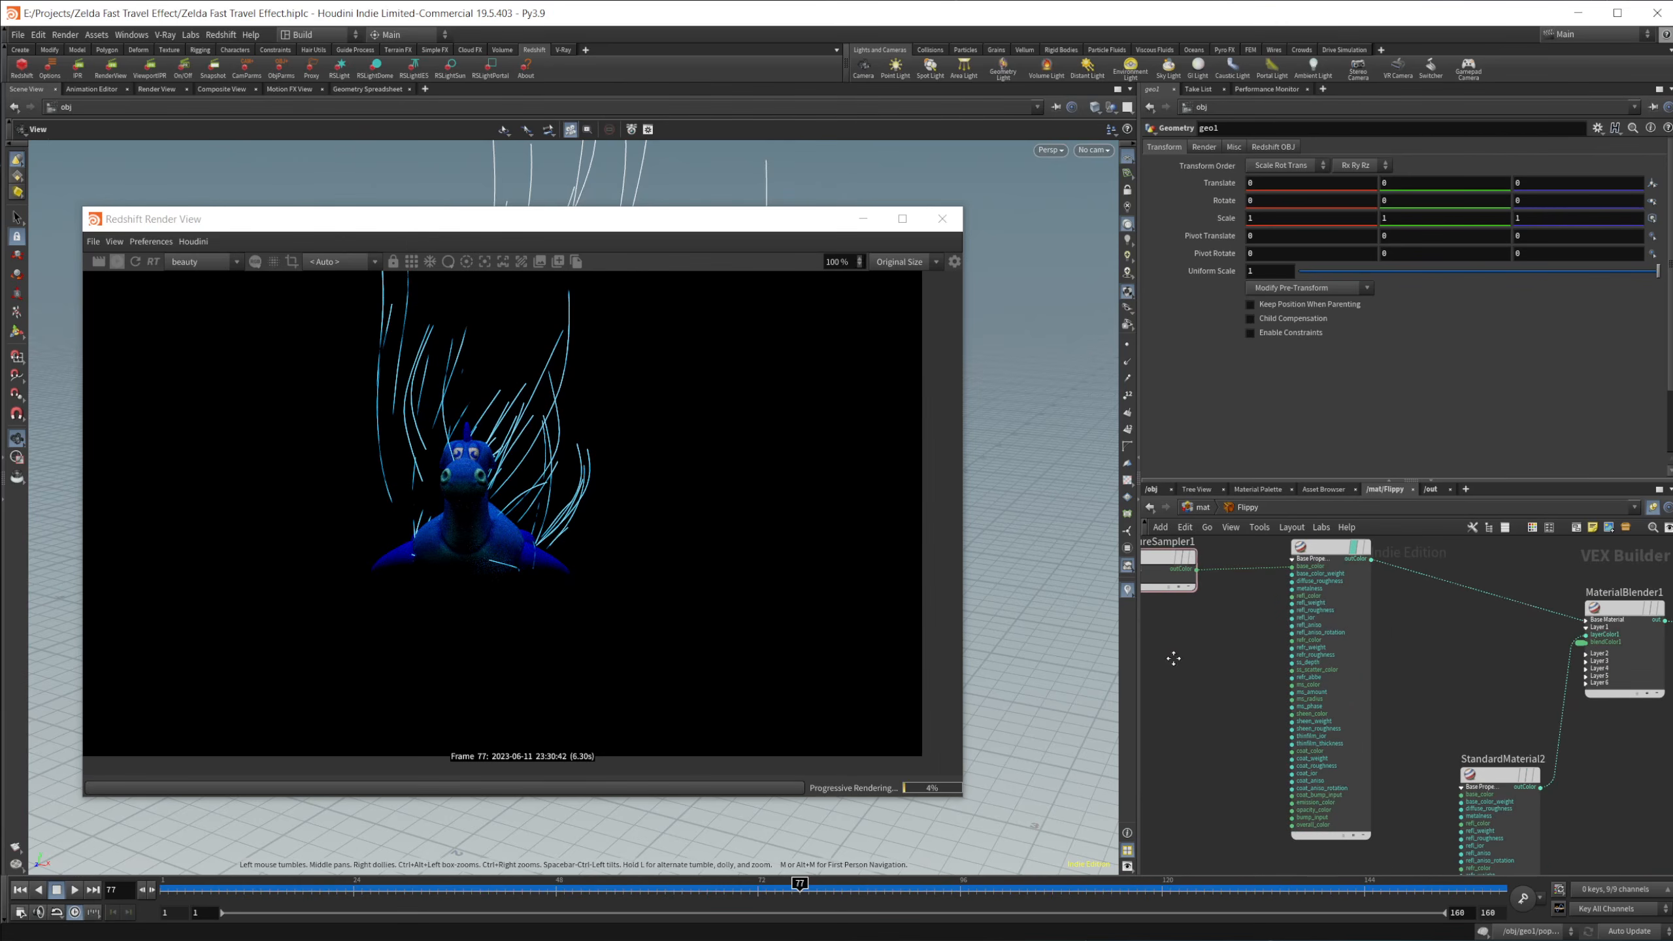
{"action": "mouse_move", "coordinate": [1453, 702]}
{"action": "middle_mouse_down"}
{"action": "mouse_move", "coordinate": [1398, 619]}
{"action": "mouse_move", "coordinate": [1403, 790]}
{"action": "mouse_move", "coordinate": [1382, 682]}
{"action": "mouse_move", "coordinate": [1429, 694]}
{"action": "middle_mouse_up"}
{"action": "left_click", "coordinate": [1469, 692]}
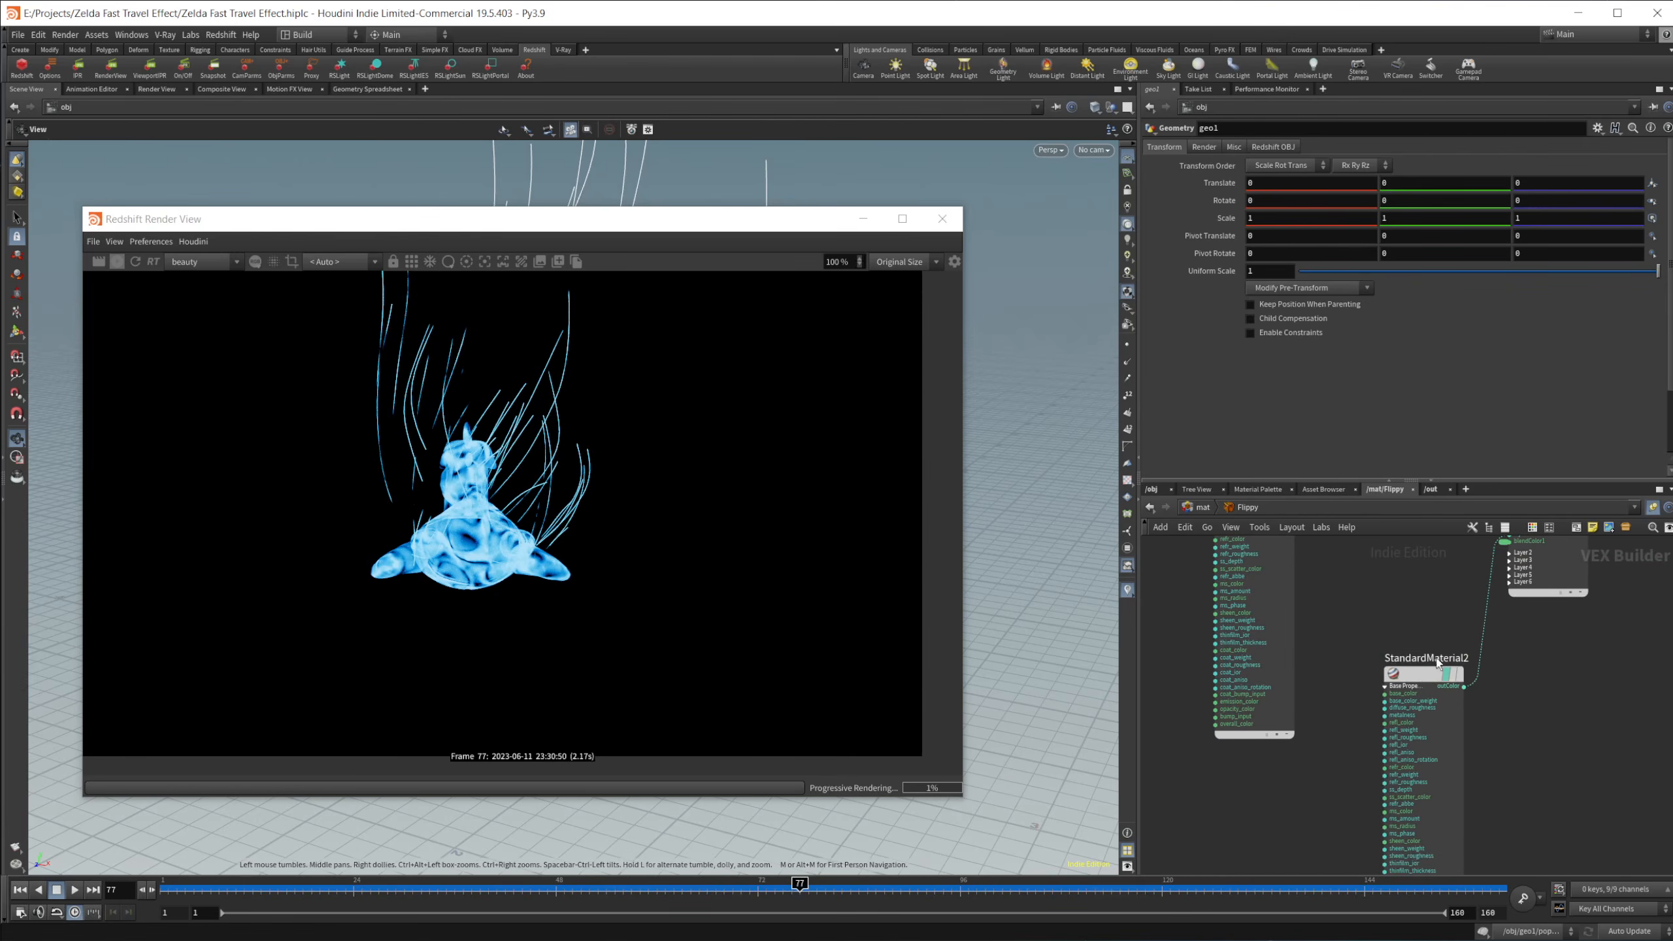
Step: Examine the base, reflection, coat and emission settings of StandardMaterial2 in the Flippy material
{"action": "left_click", "coordinate": [1430, 692]}
{"action": "scroll", "coordinate": [1573, 374], "scroll_direction": "up", "scroll_amount": 2}
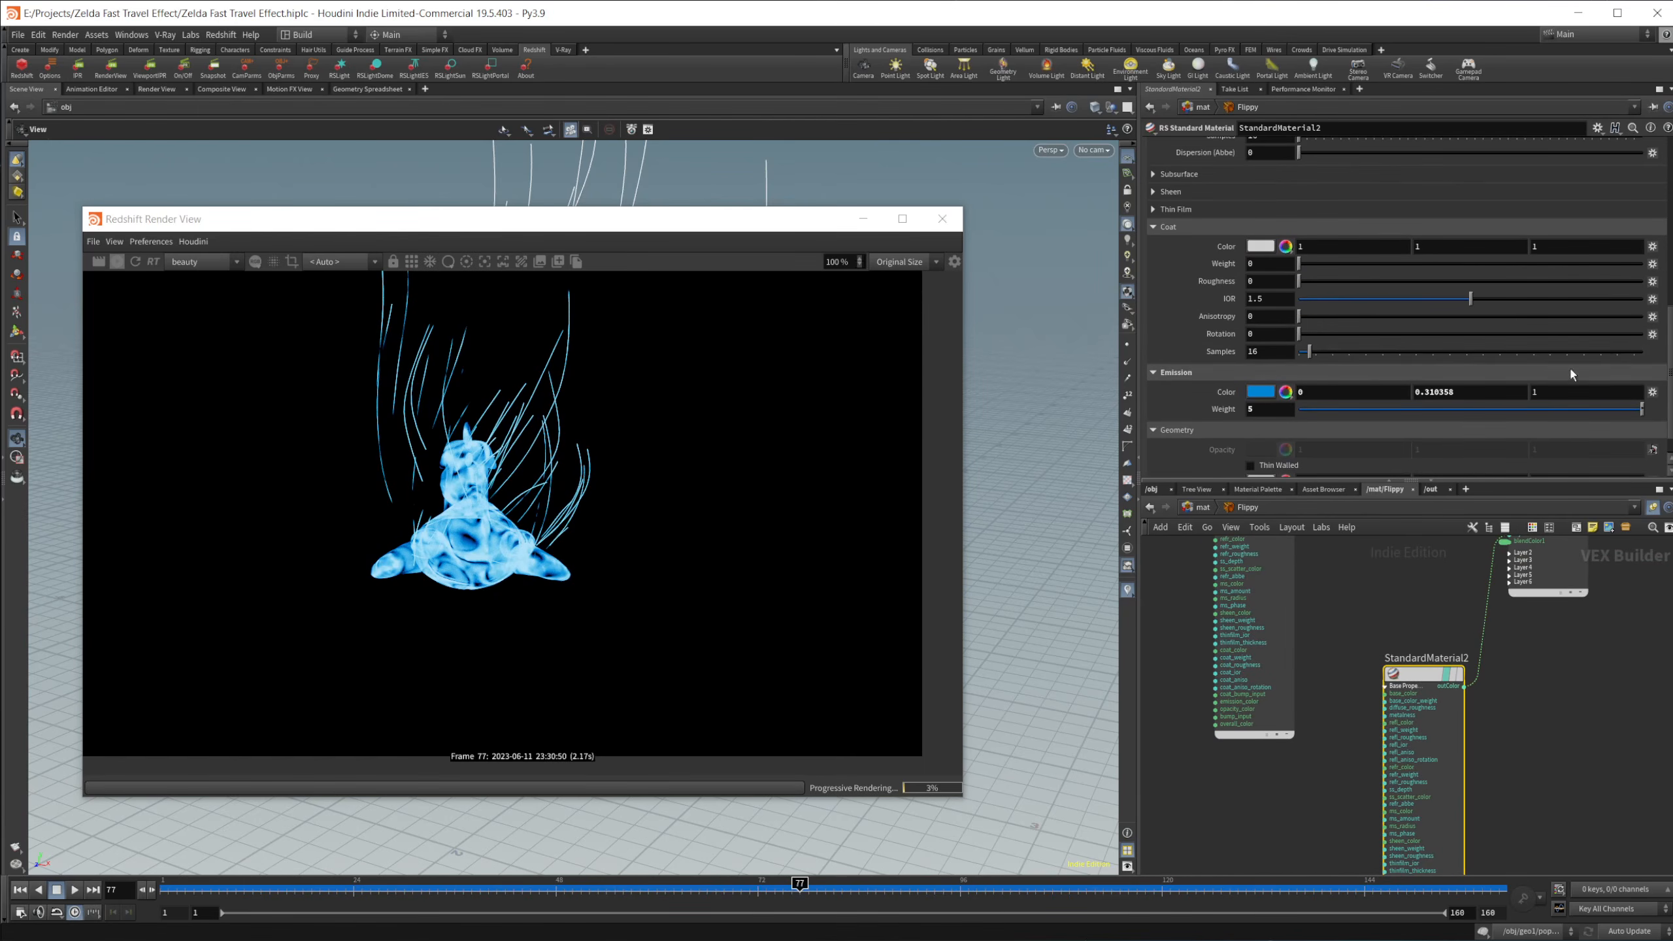
{"action": "scroll", "coordinate": [1240, 408], "scroll_direction": "up", "scroll_amount": 15}
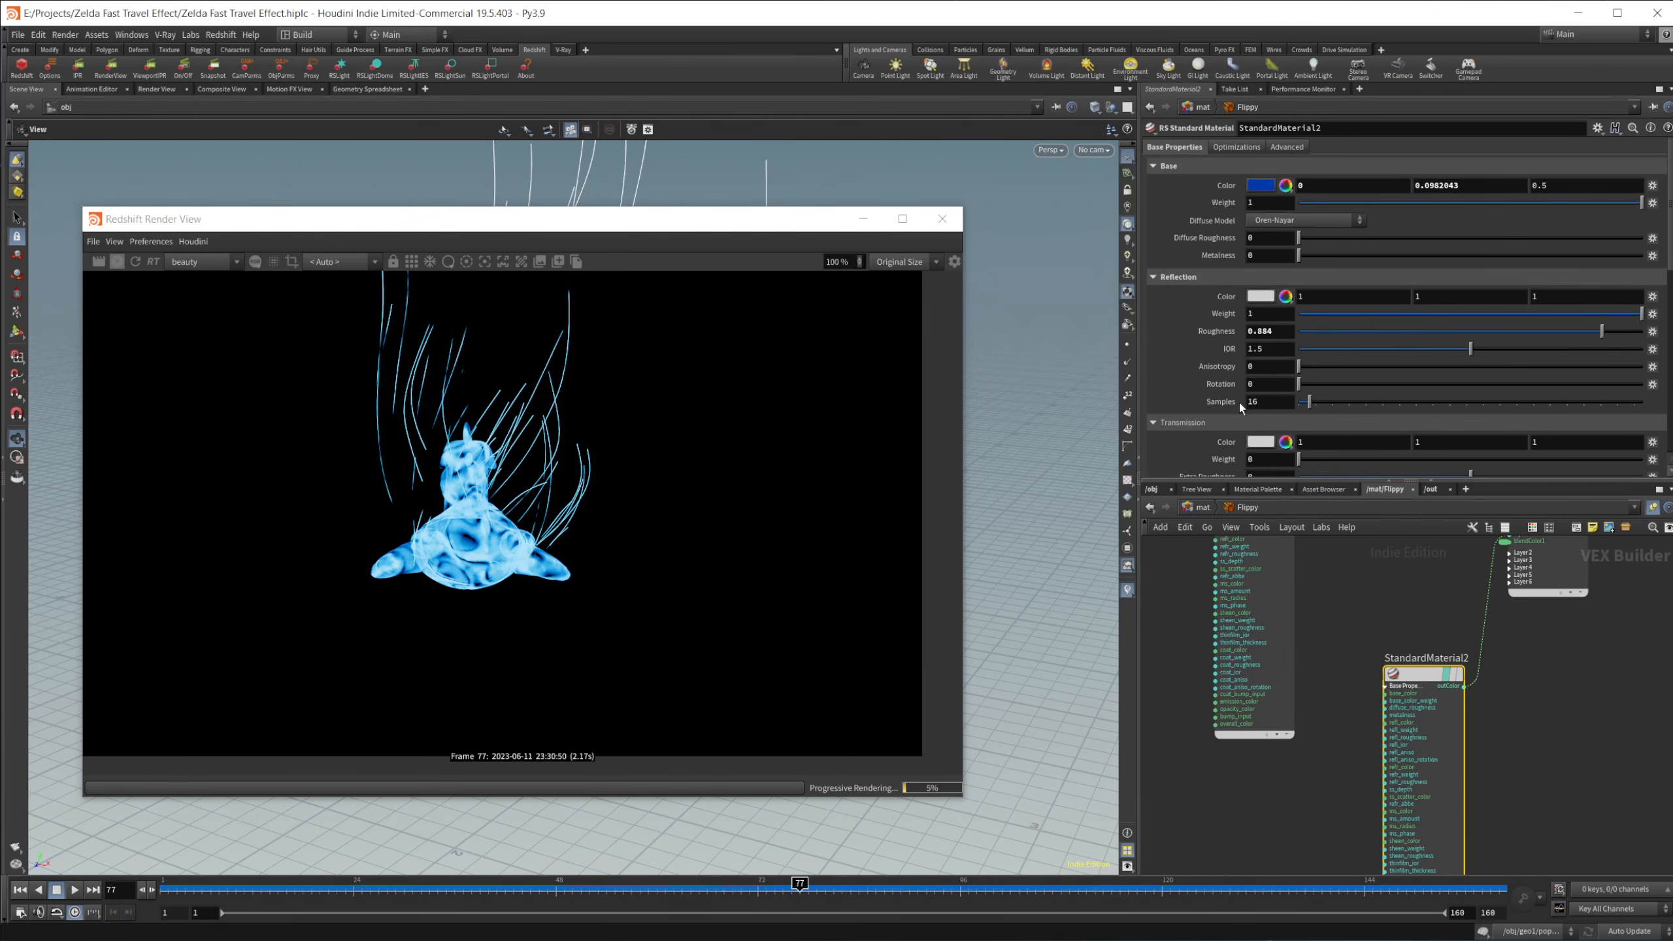
{"action": "scroll", "coordinate": [1510, 210], "scroll_direction": "down", "scroll_amount": 8}
{"action": "scroll", "coordinate": [1510, 210], "scroll_direction": "up", "scroll_amount": 8}
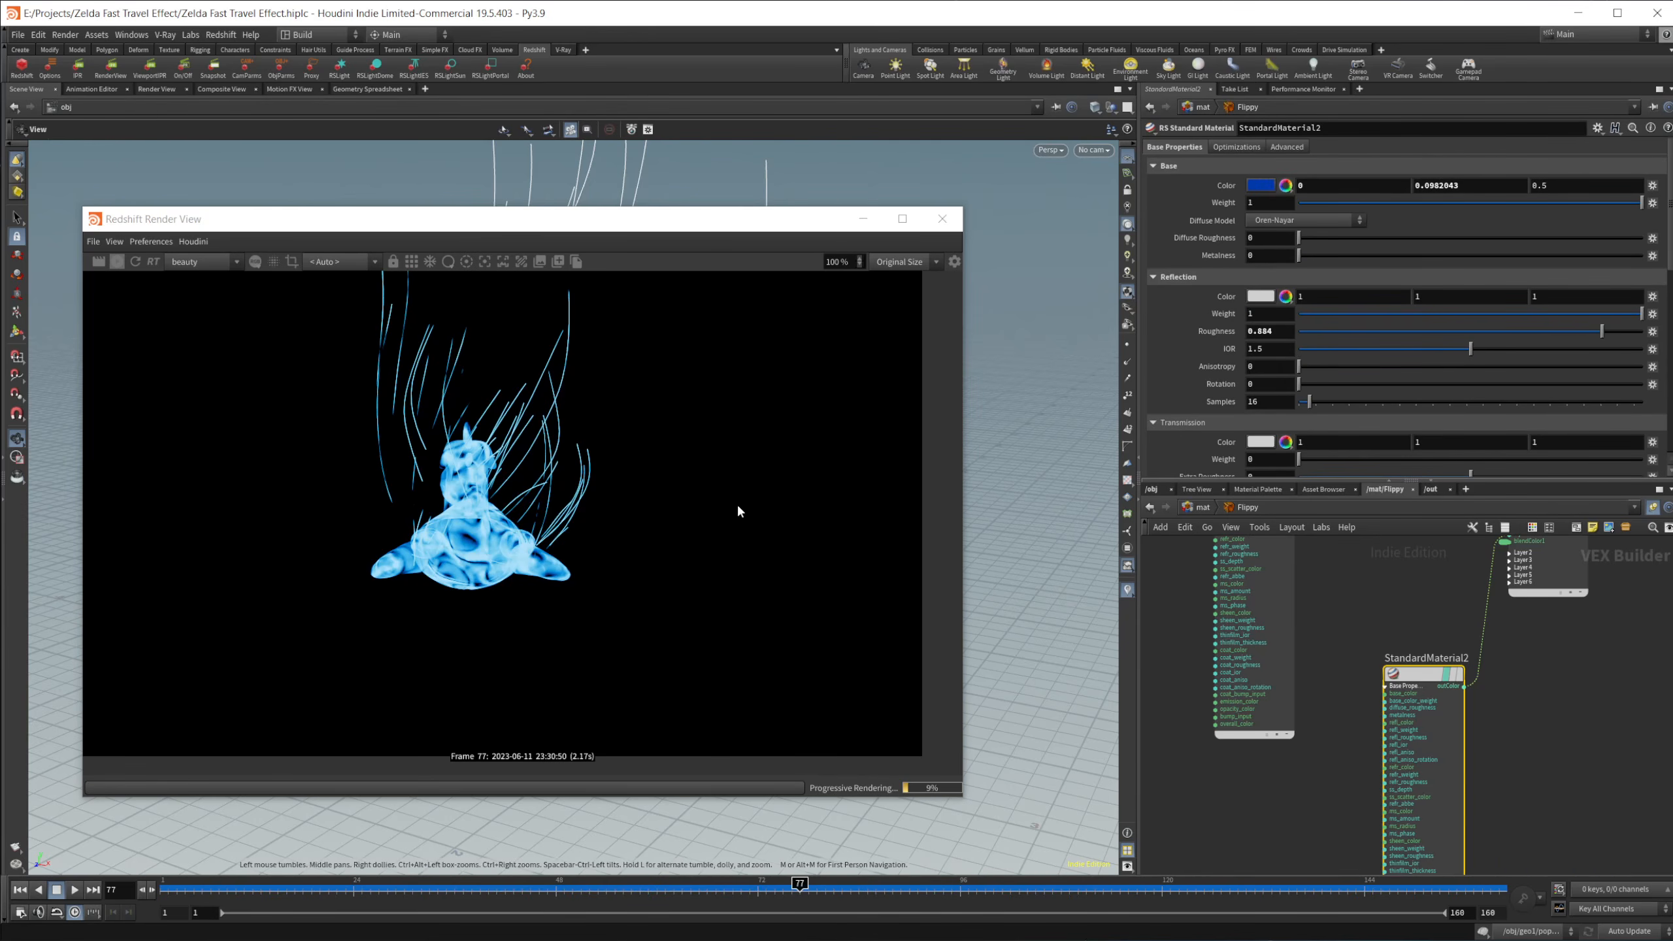
{"action": "scroll", "coordinate": [1228, 383], "scroll_direction": "down", "scroll_amount": 10}
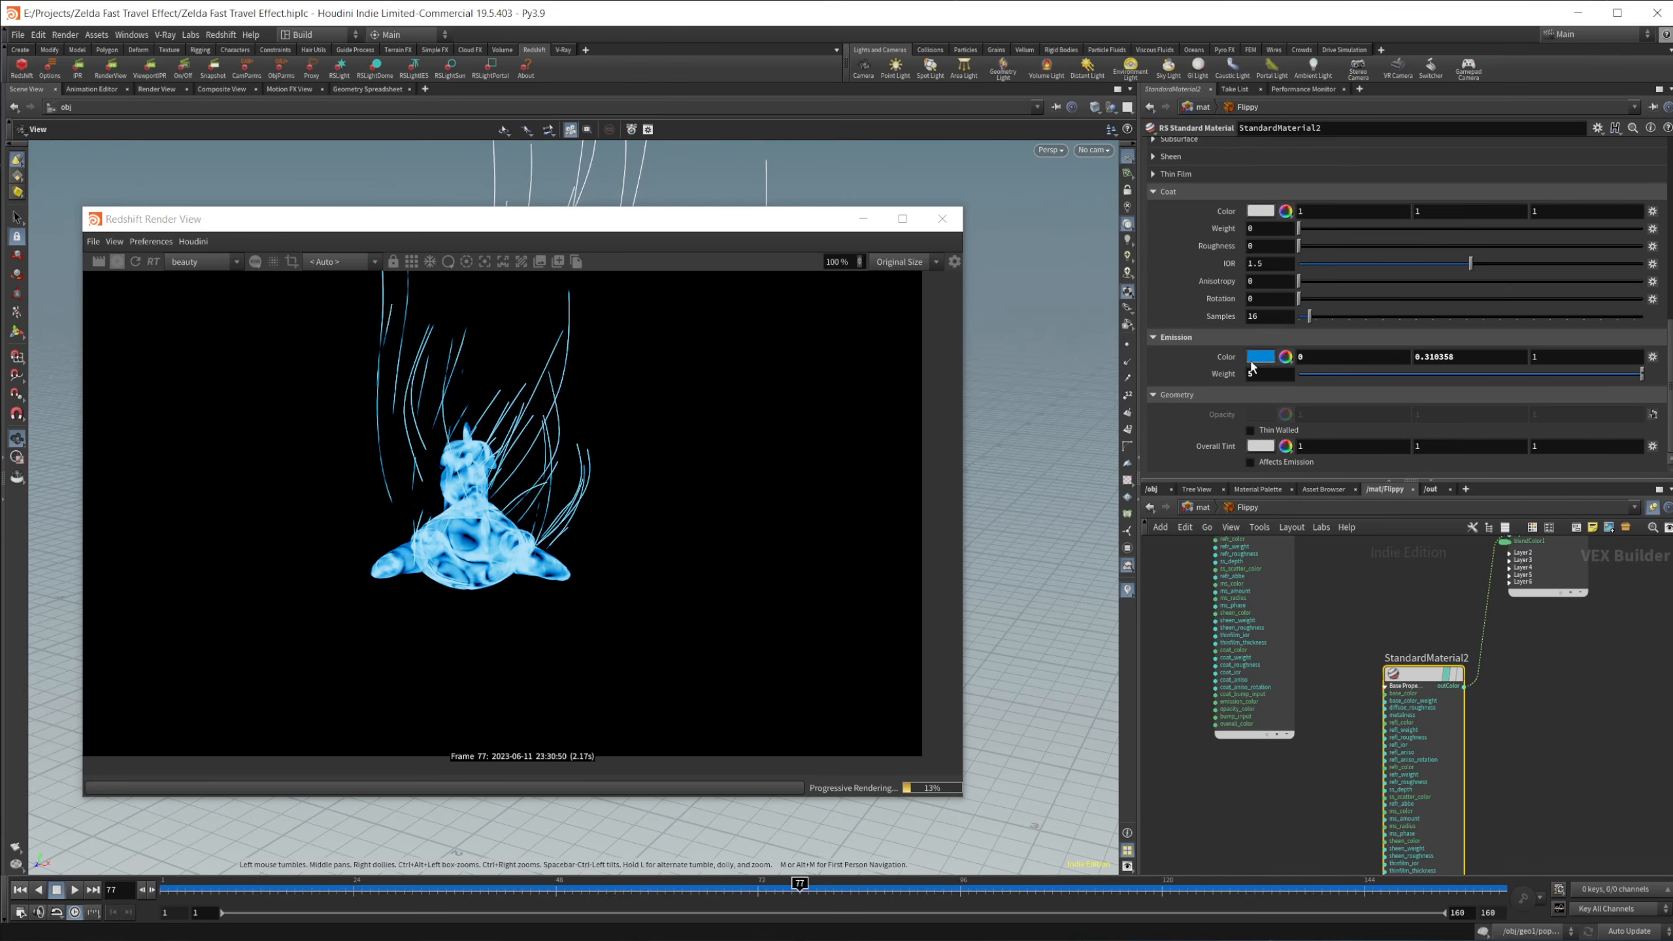
Step: Inspect the emission color, emission weight and base color of StandardMaterial2, closing the Color Editor each time without changes
{"action": "left_click", "coordinate": [1255, 360]}
{"action": "left_click_drag", "start_coordinate": [1077, 394], "coordinate": [1015, 403]}
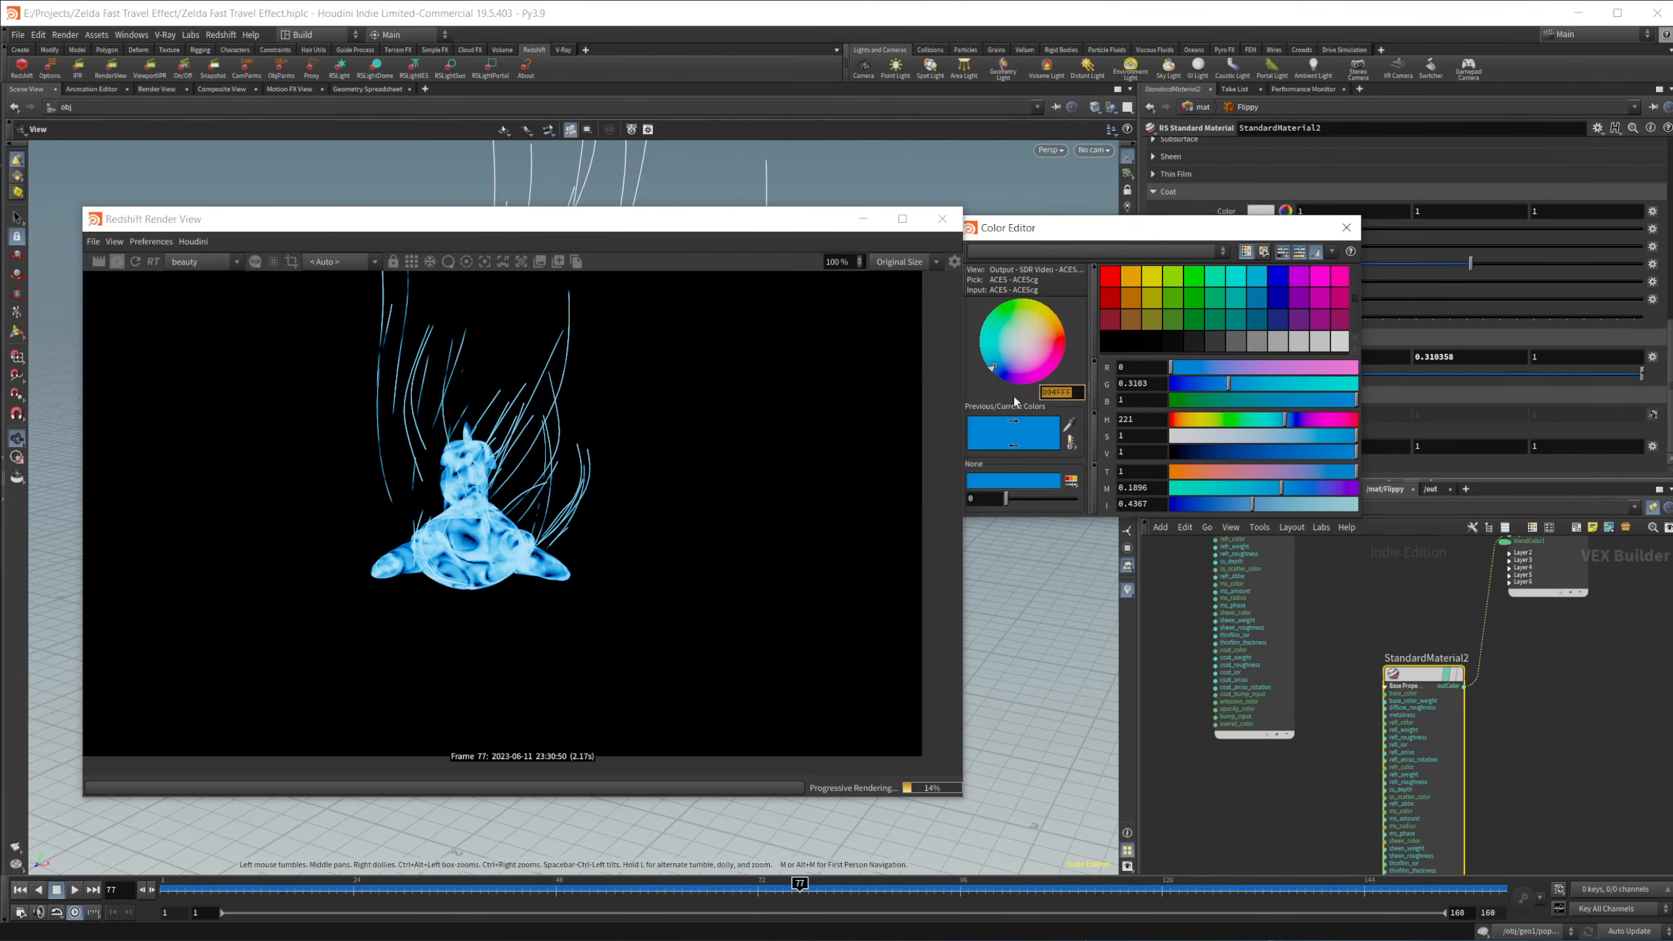
{"action": "left_click", "coordinate": [1345, 228]}
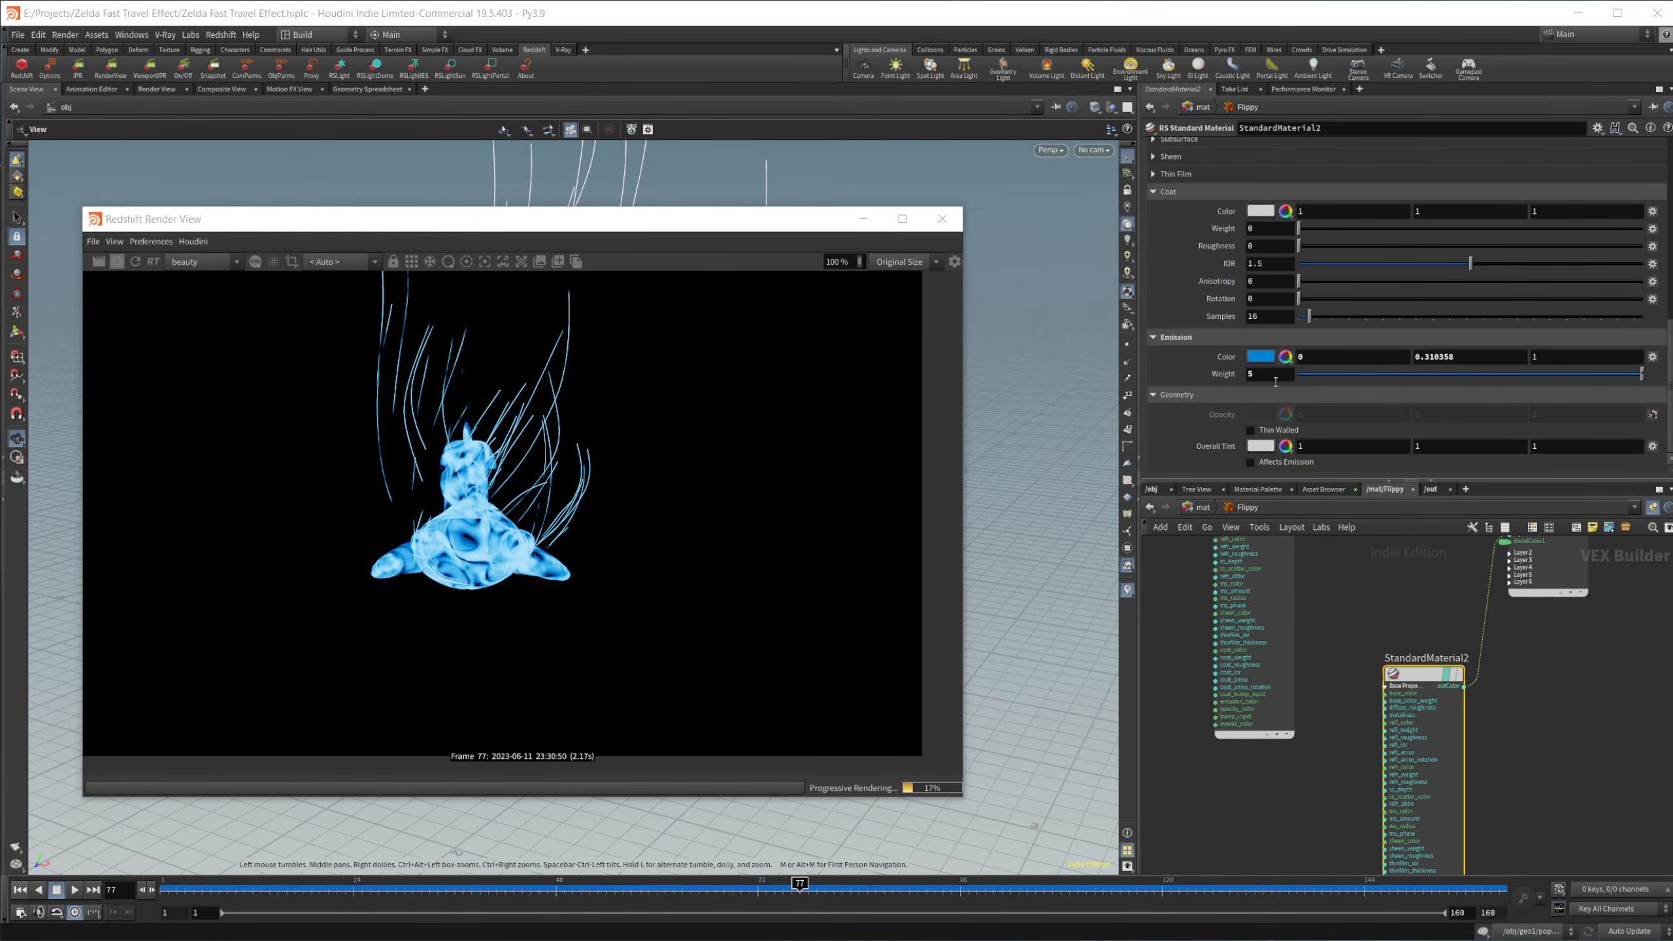
{"action": "left_click", "coordinate": [1276, 379]}
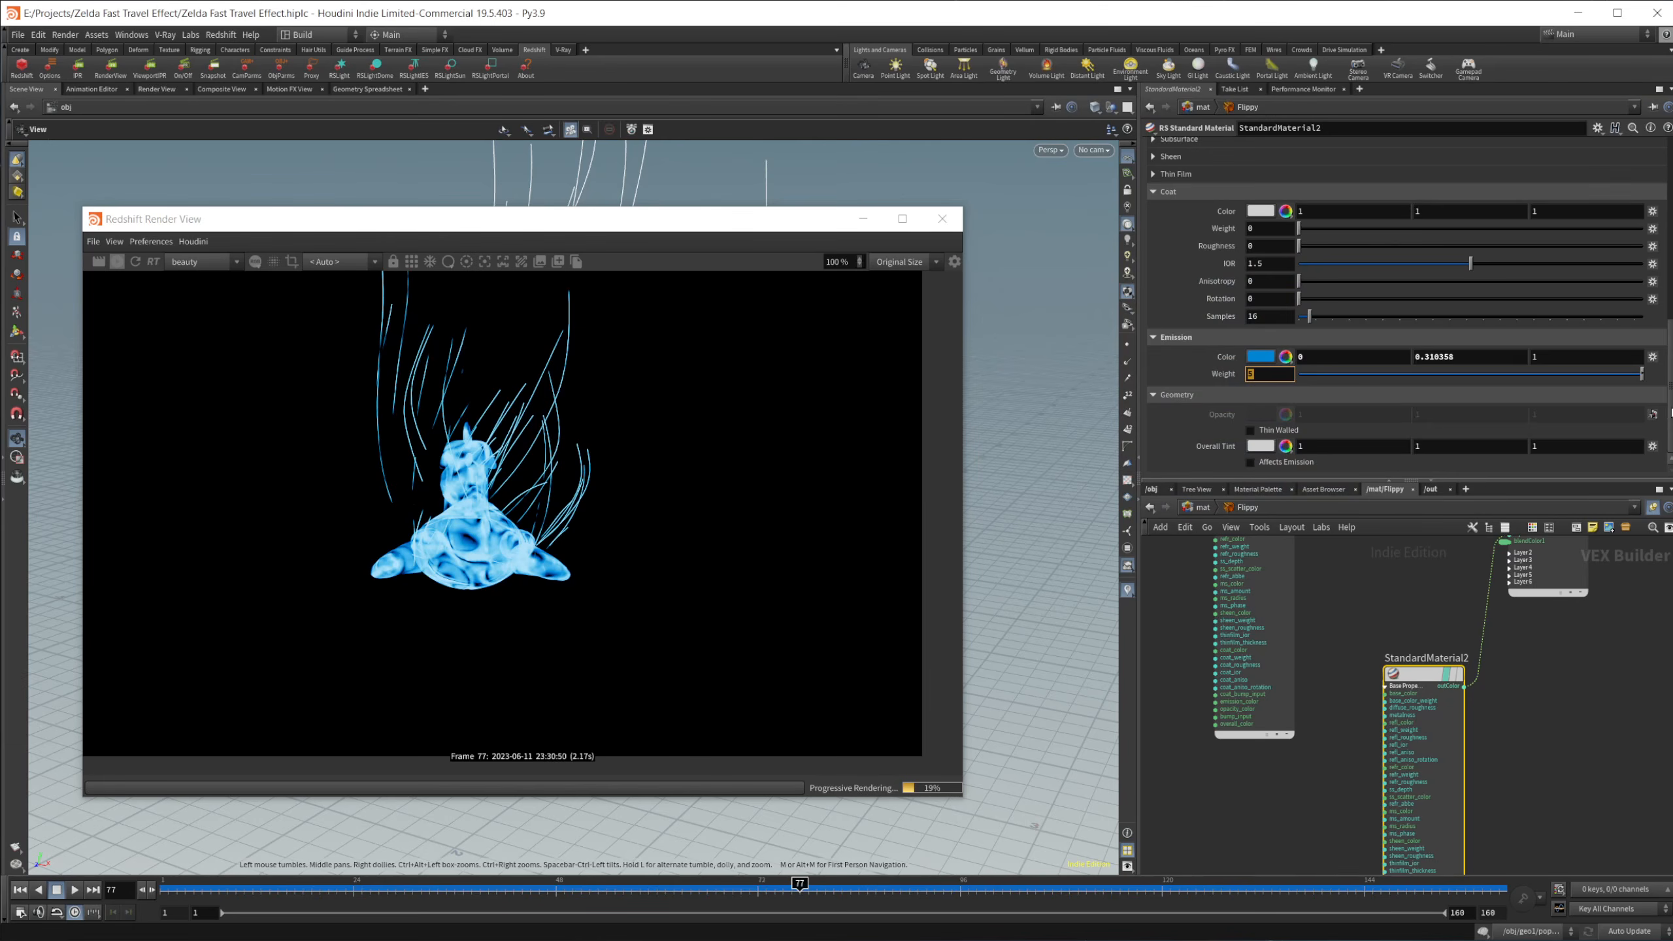
{"action": "left_click_drag", "start_coordinate": [1672, 412], "coordinate": [1647, 192]}
{"action": "left_click", "coordinate": [1287, 186]}
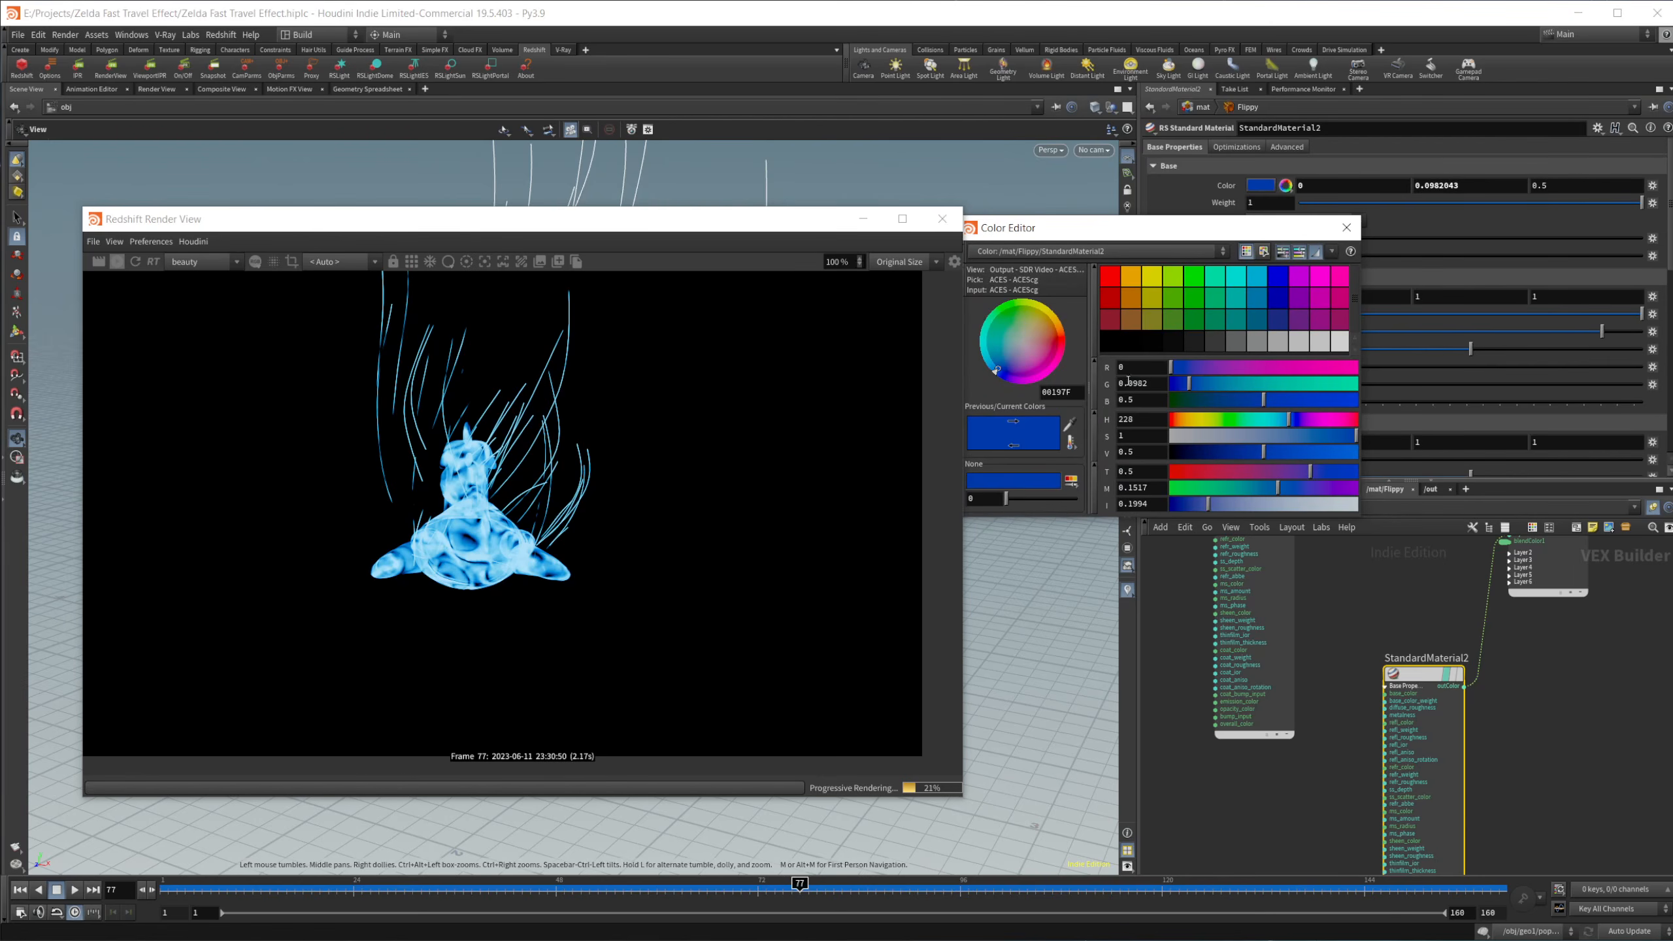
{"action": "left_click", "coordinate": [1346, 228]}
Step: Read the node info and warning of MaxonNoise1, which feeds the material's opacity color, and close the info window
{"action": "middle_click_drag", "start_coordinate": [1350, 739], "coordinate": [1376, 546]}
{"action": "middle_click_drag", "start_coordinate": [1240, 656], "coordinate": [1230, 621]}
{"action": "left_click", "coordinate": [1258, 707]}
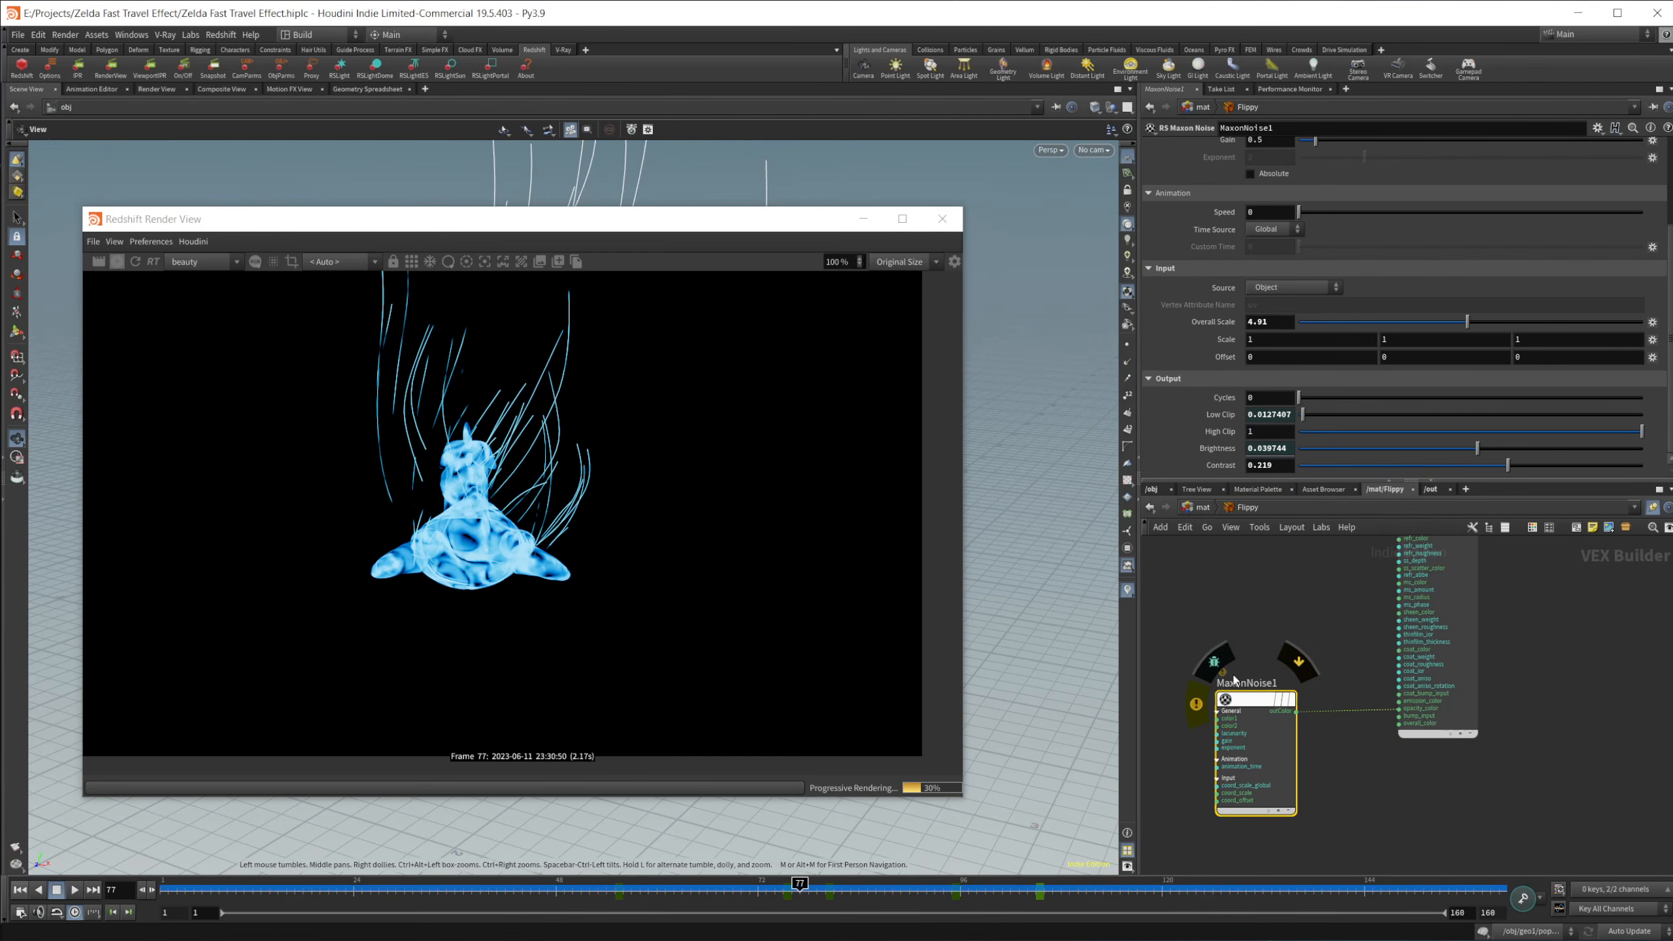
{"action": "left_click", "coordinate": [1195, 719]}
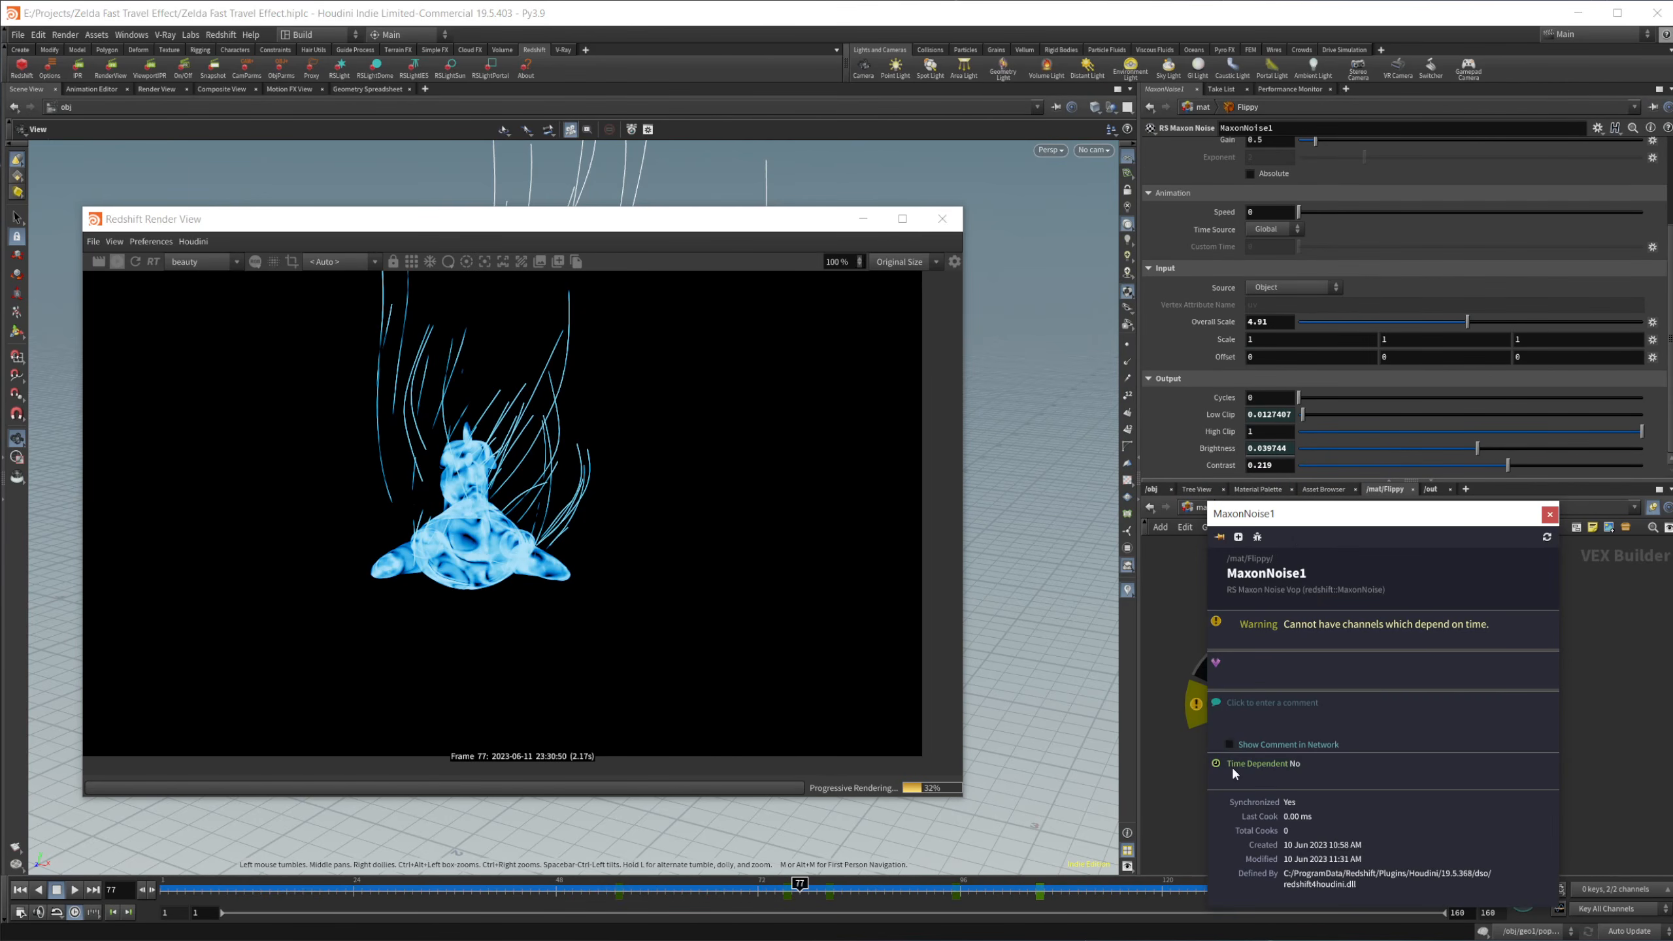
{"action": "left_click_drag", "start_coordinate": [1292, 532], "coordinate": [1165, 299]}
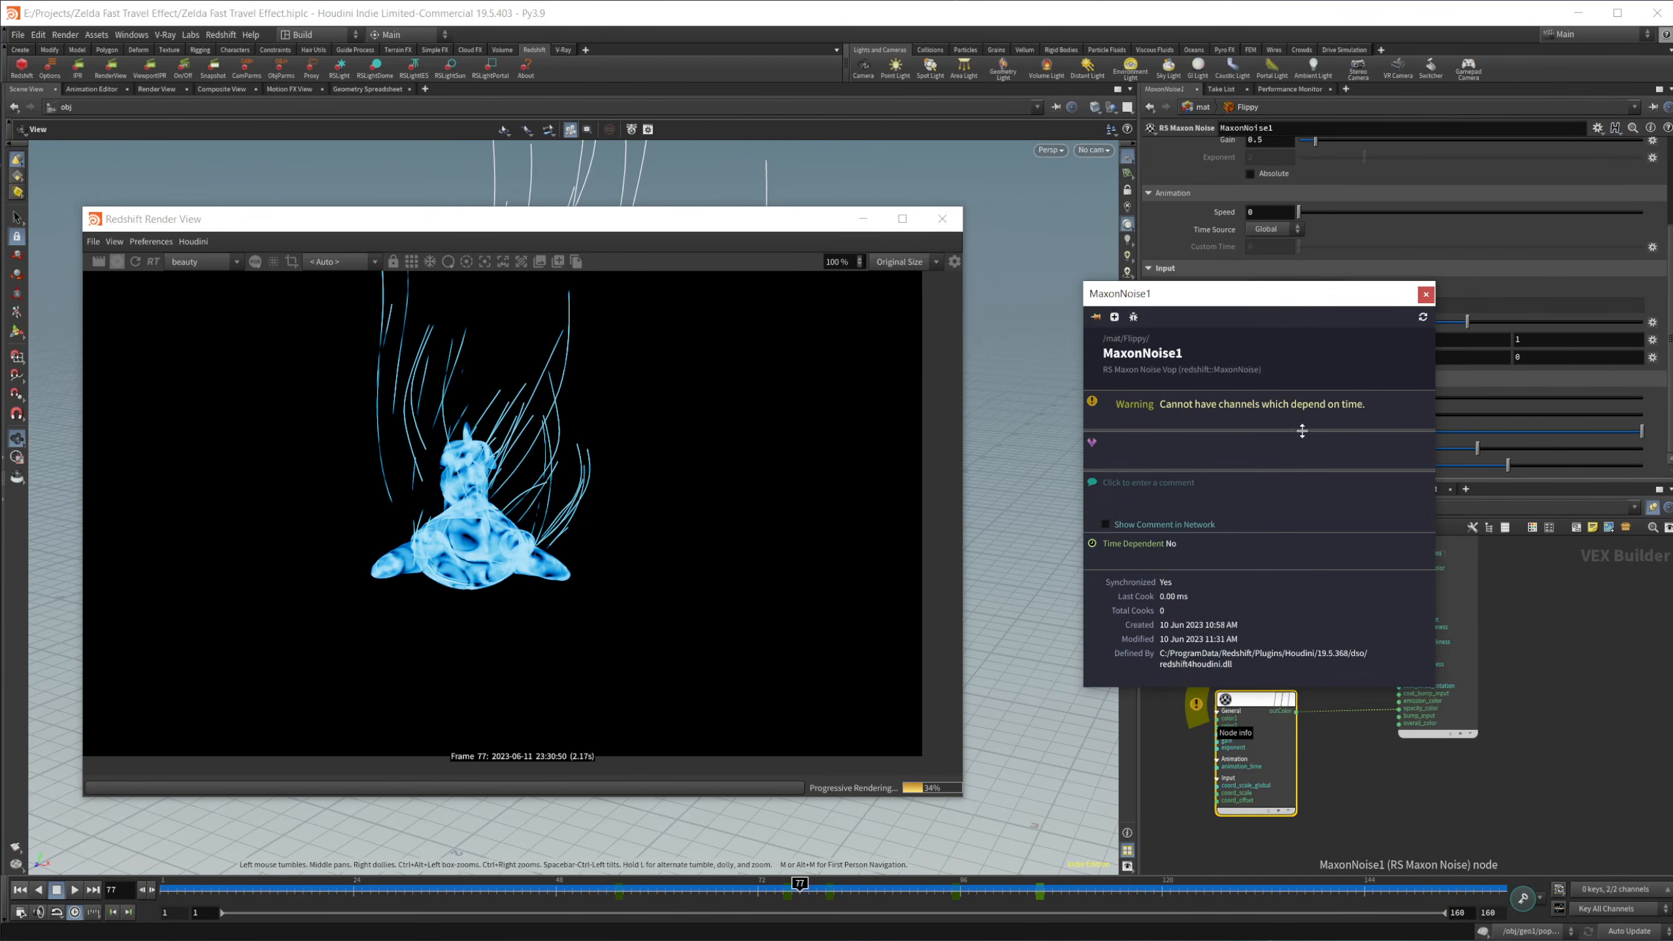
{"action": "left_click", "coordinate": [1425, 295]}
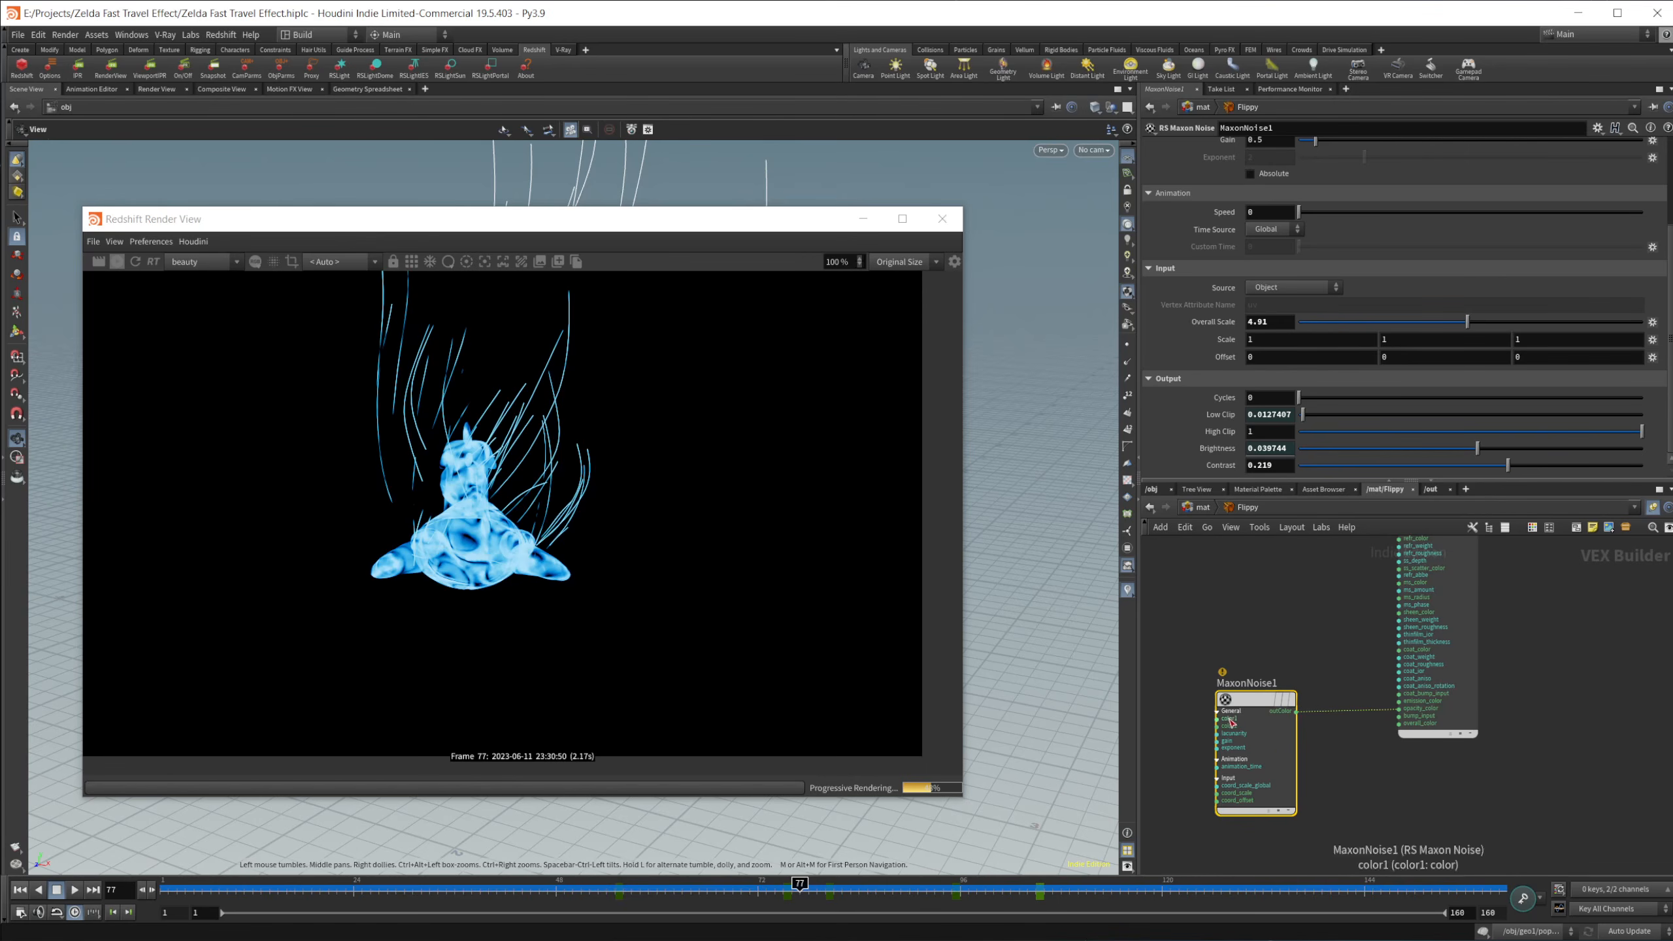
Step: Check the input options for the color1 connector of MaxonNoise1, dismiss them, and look over the node's other inputs
{"action": "middle_click_drag", "start_coordinate": [1270, 642], "coordinate": [1293, 593]}
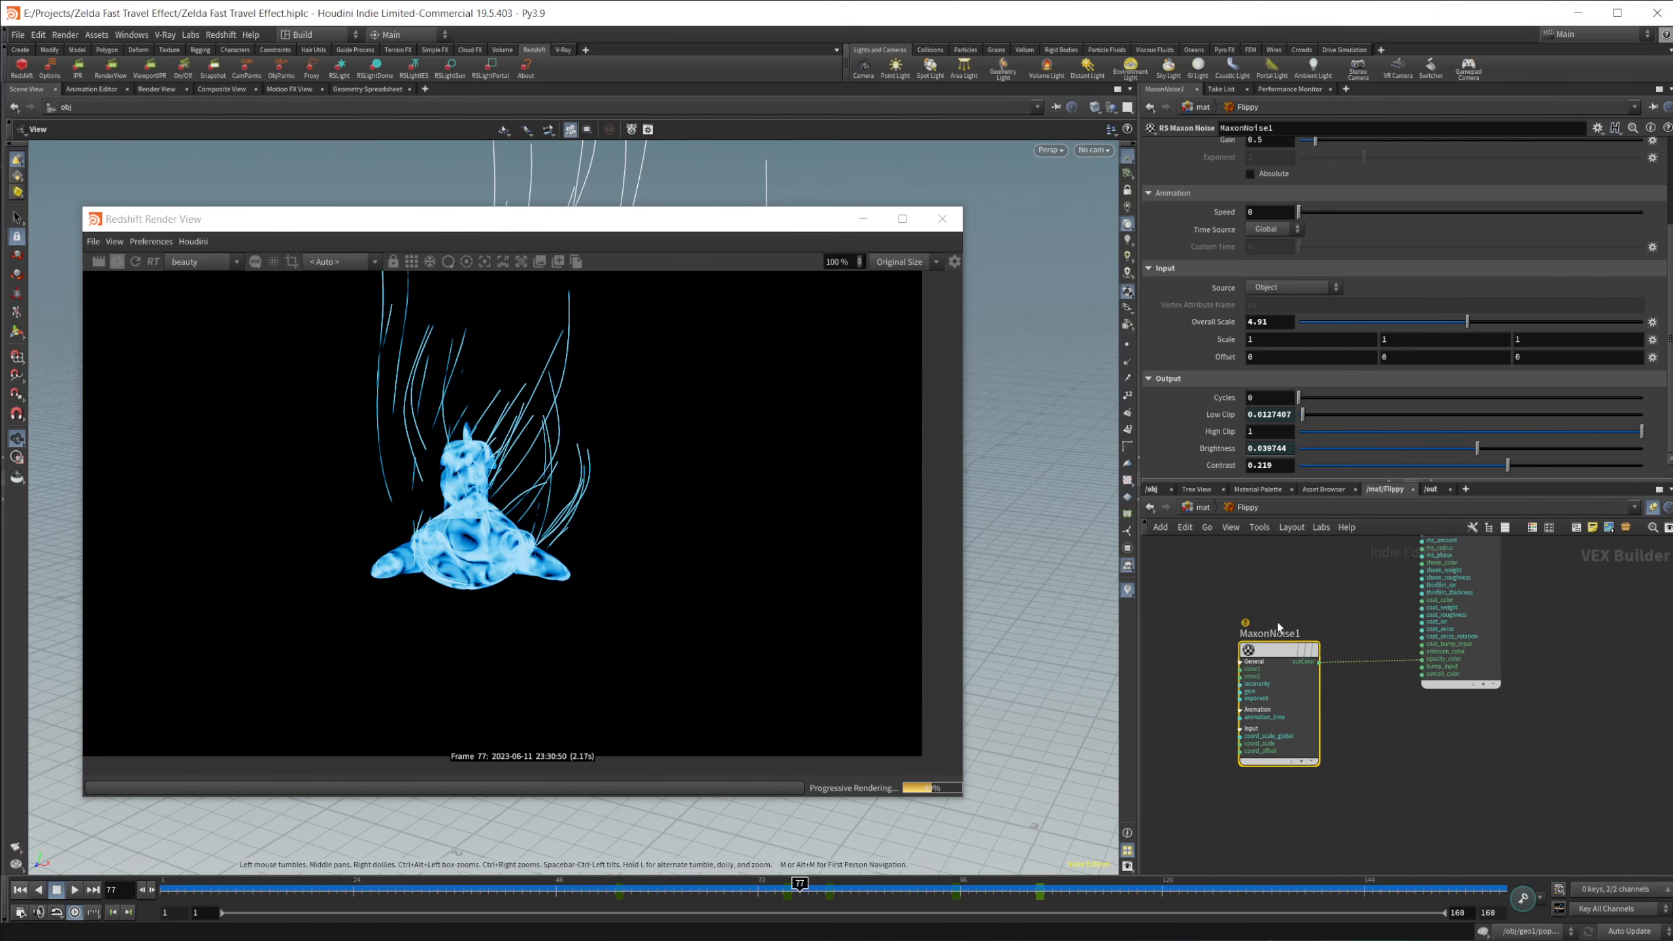
{"action": "right_click", "coordinate": [1247, 670]}
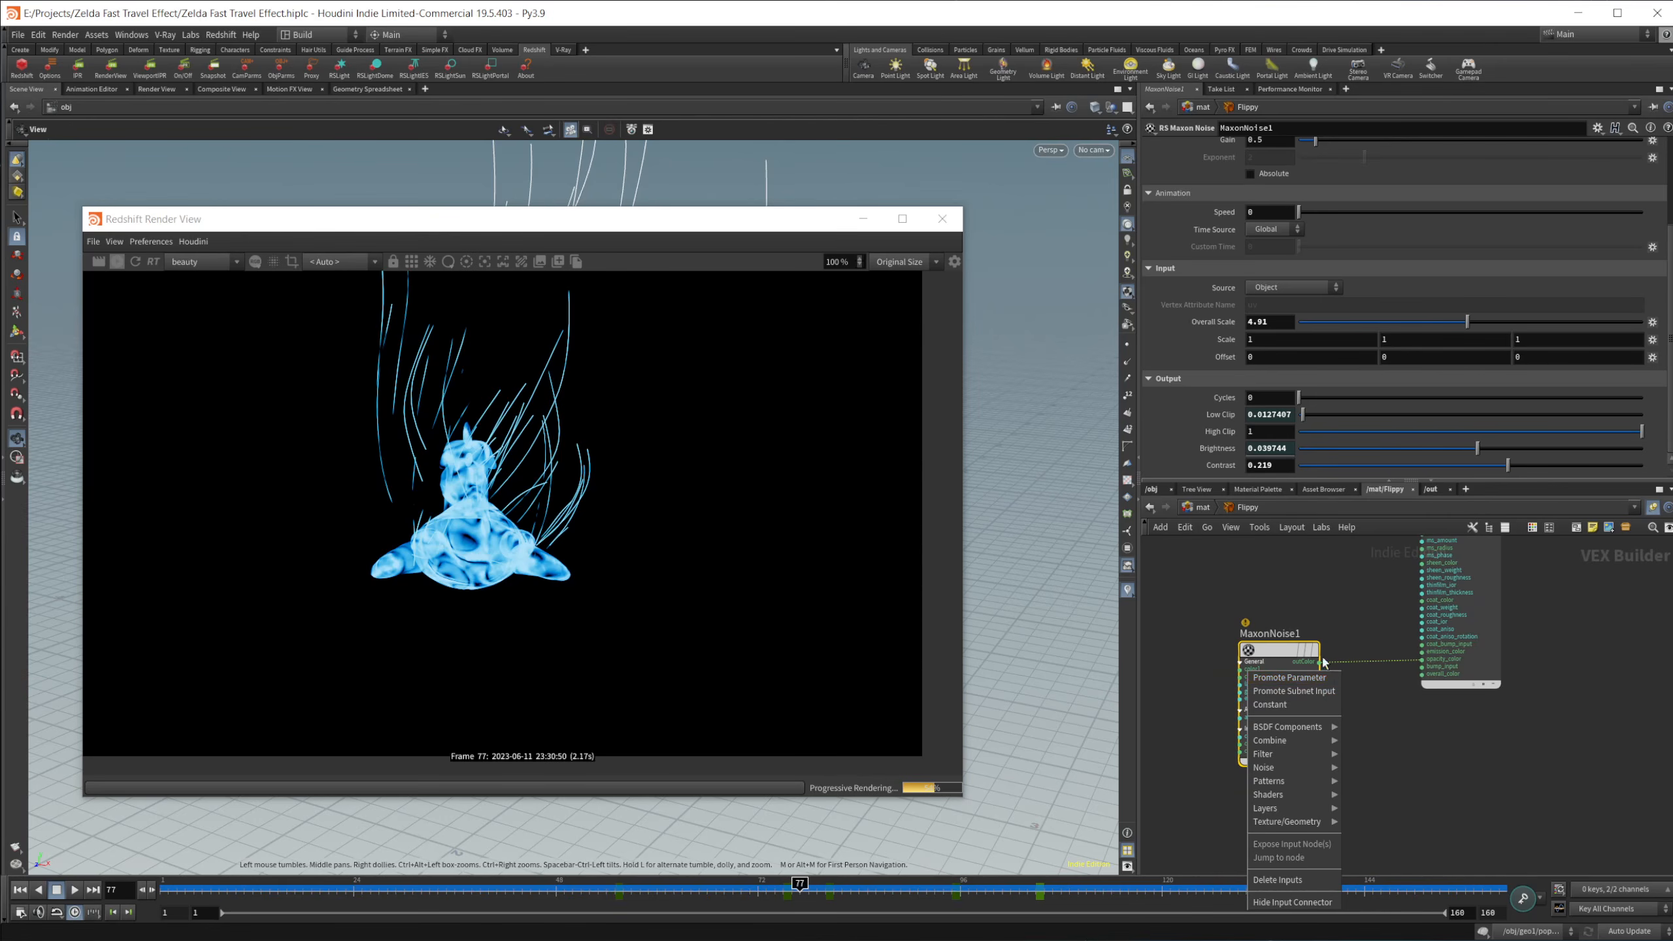
{"action": "left_click", "coordinate": [1216, 592]}
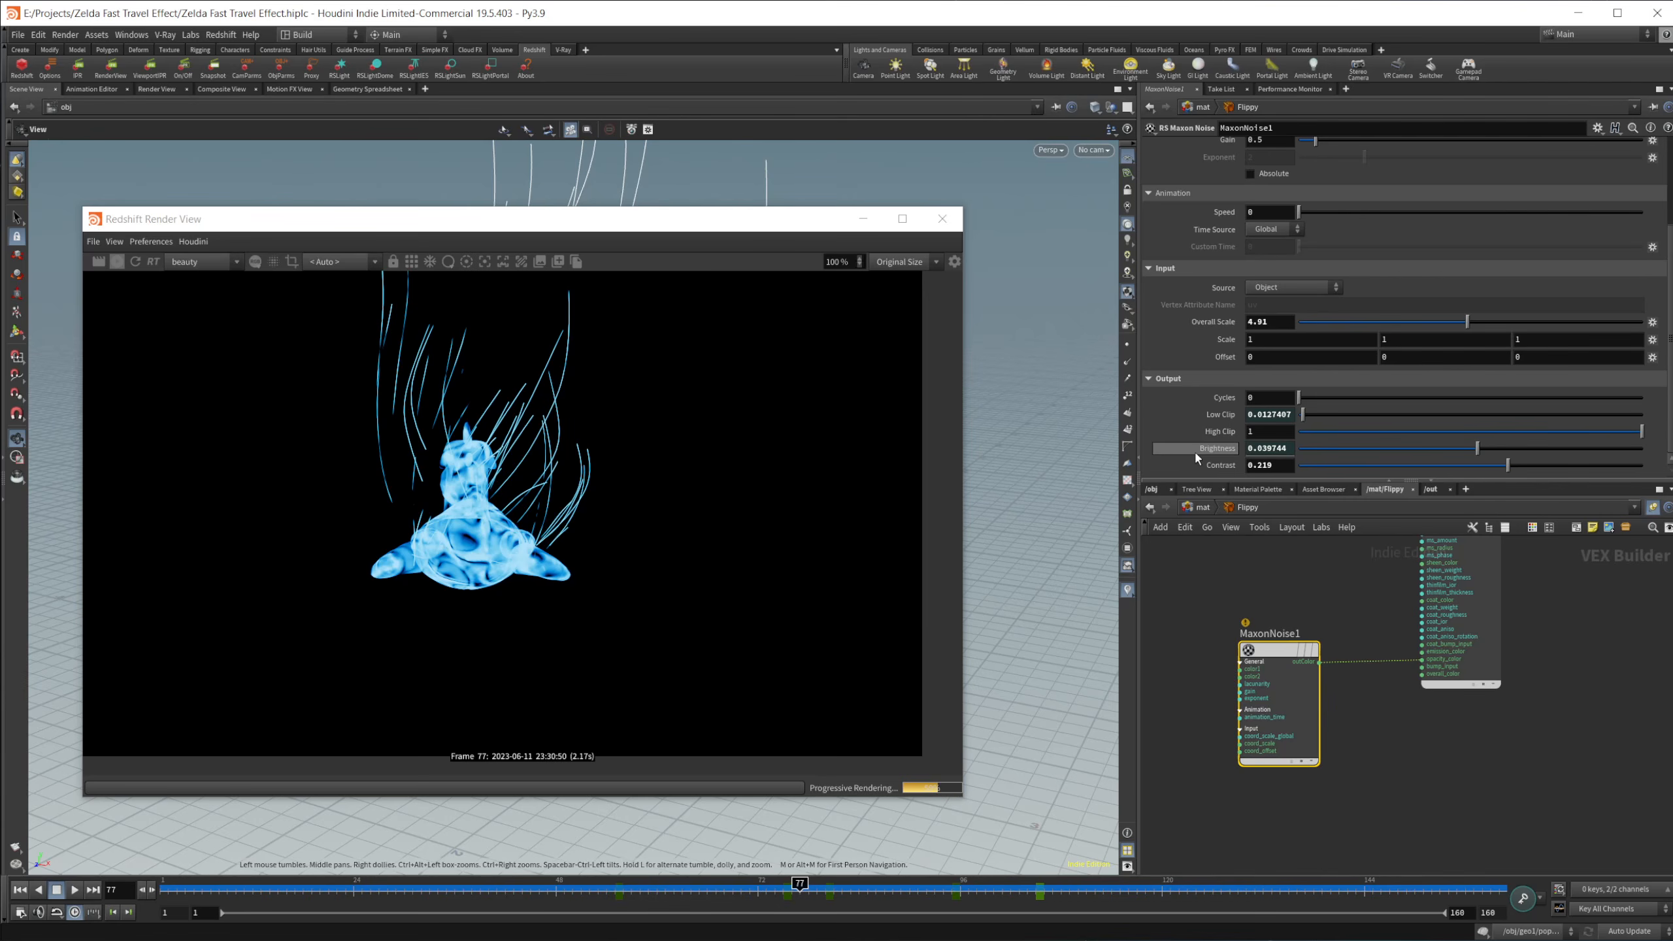
{"action": "scroll", "coordinate": [1239, 775], "scroll_direction": "up", "scroll_amount": 4}
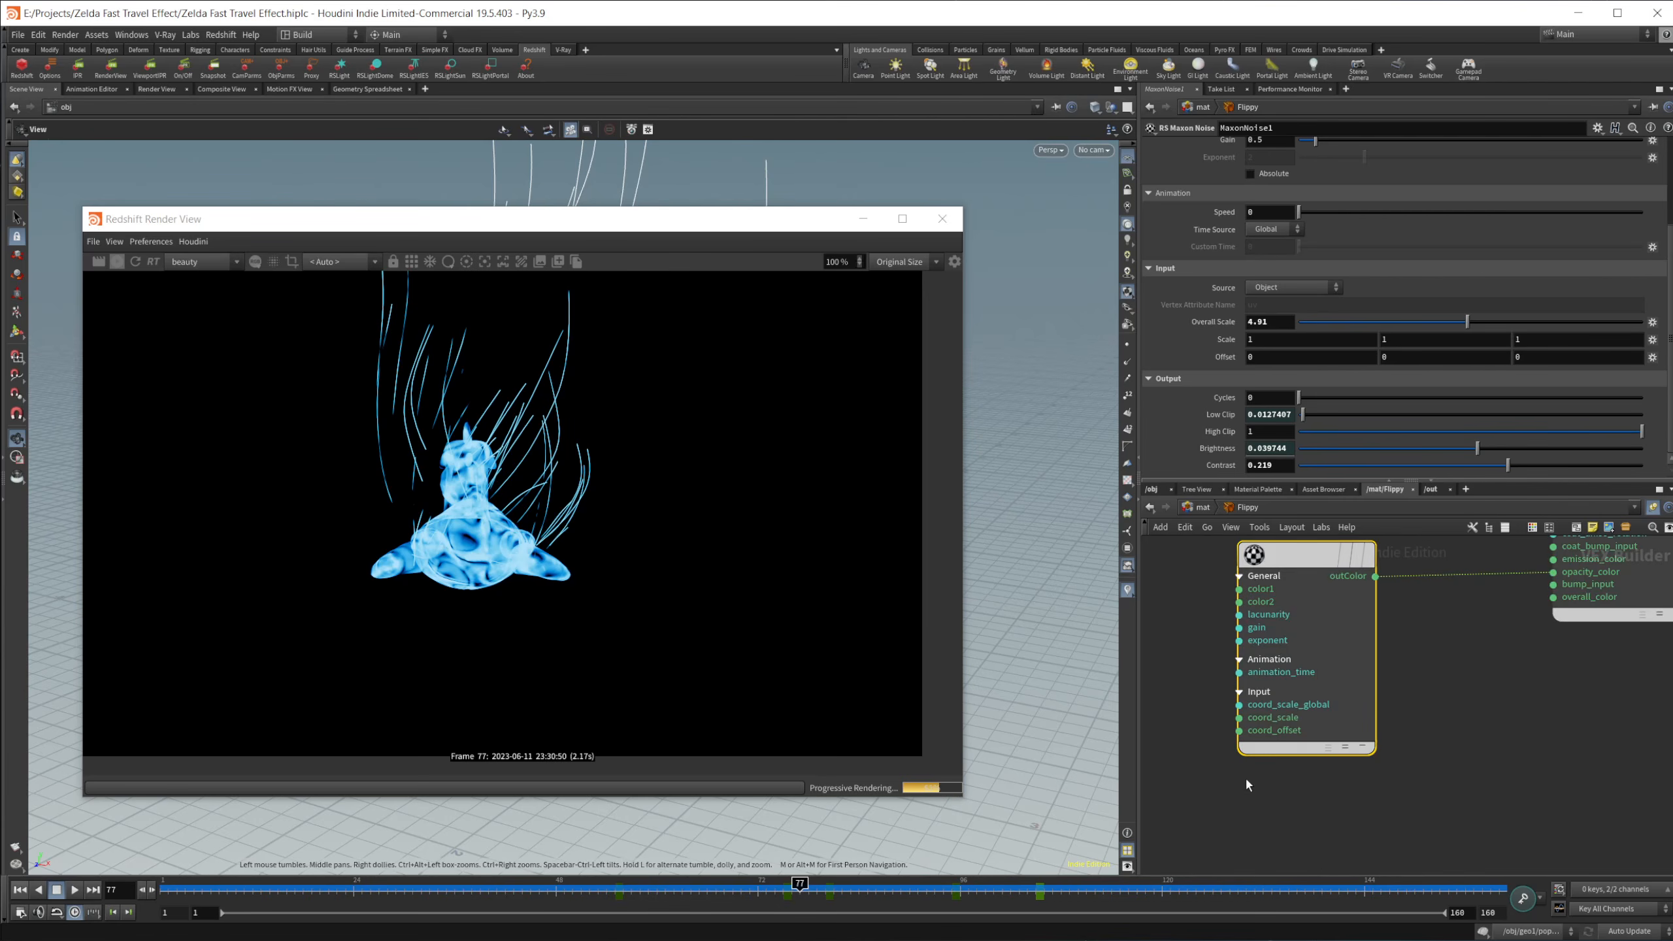
{"action": "middle_click_drag", "start_coordinate": [1411, 645], "coordinate": [1406, 700]}
Step: In the mat network, inspect the Brightness and Low Clip parameters in Flippy's parameter interface editor and cancel without changes
{"action": "left_click", "coordinate": [1208, 509]}
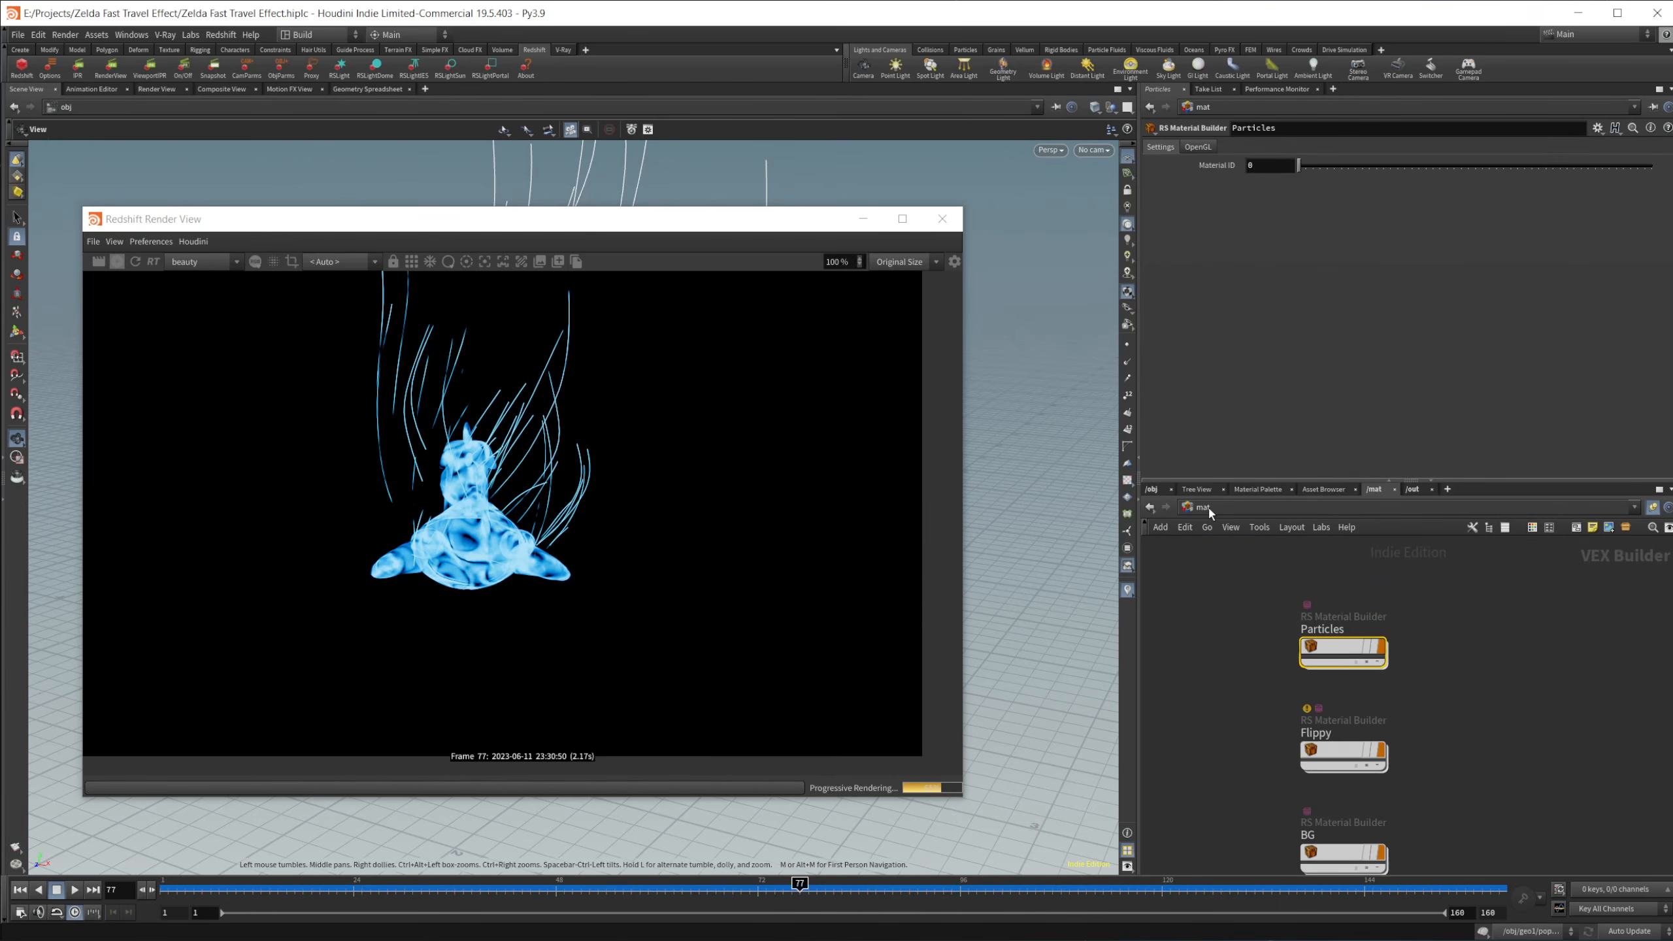
{"action": "left_click", "coordinate": [1341, 753]}
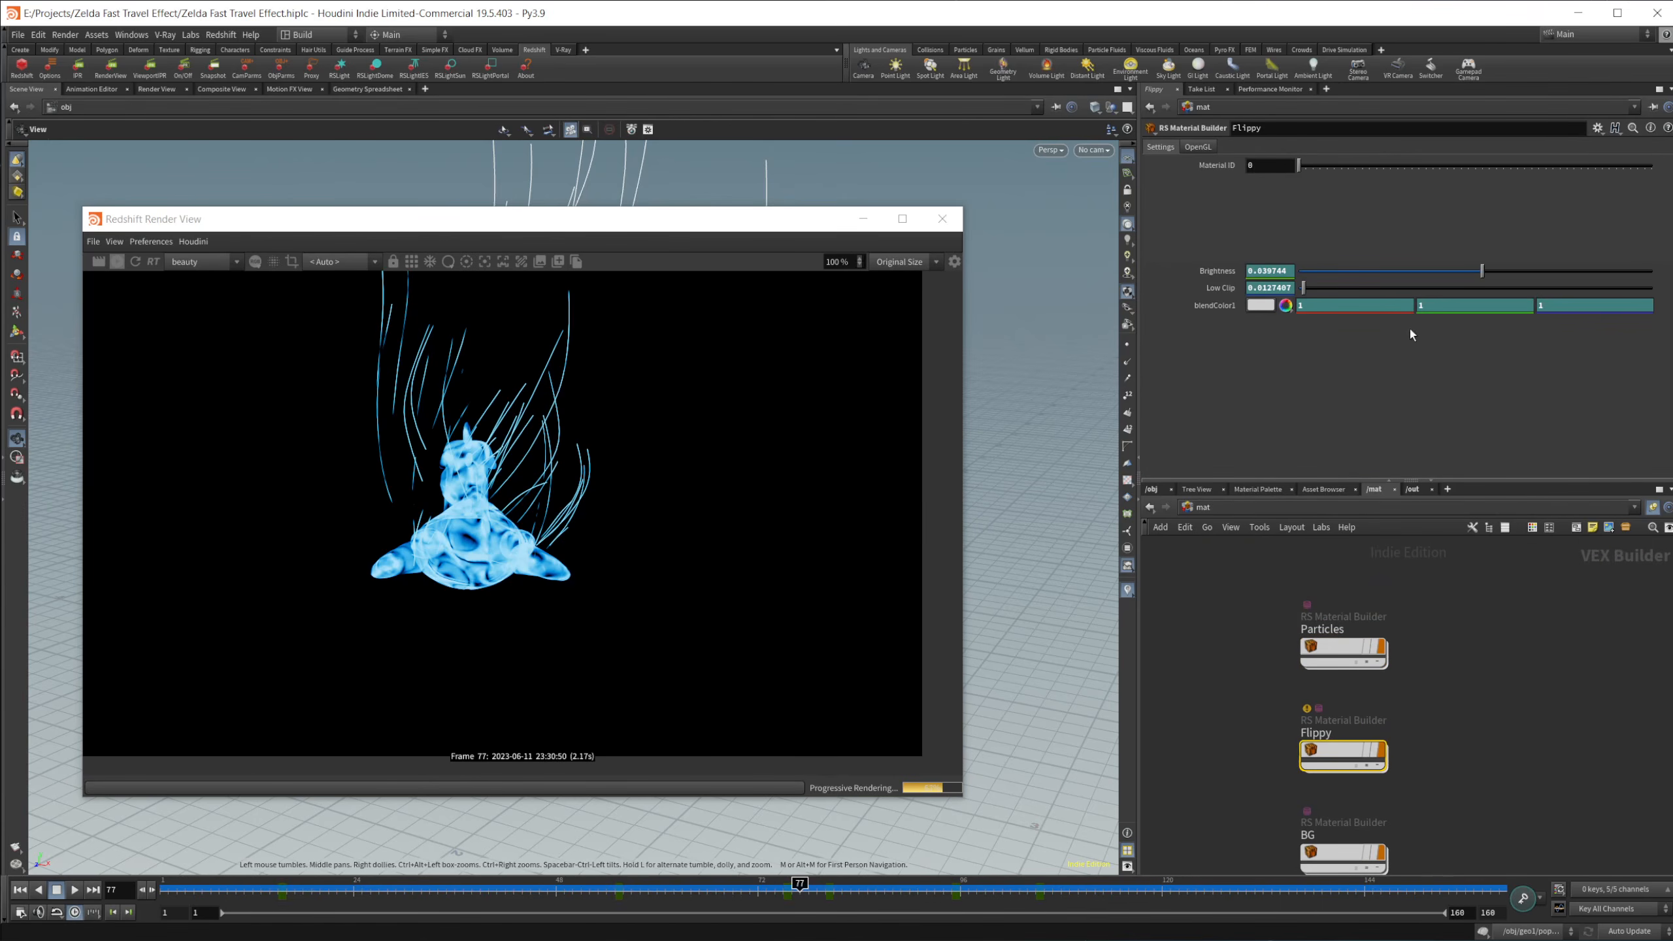
{"action": "left_click", "coordinate": [1598, 128]}
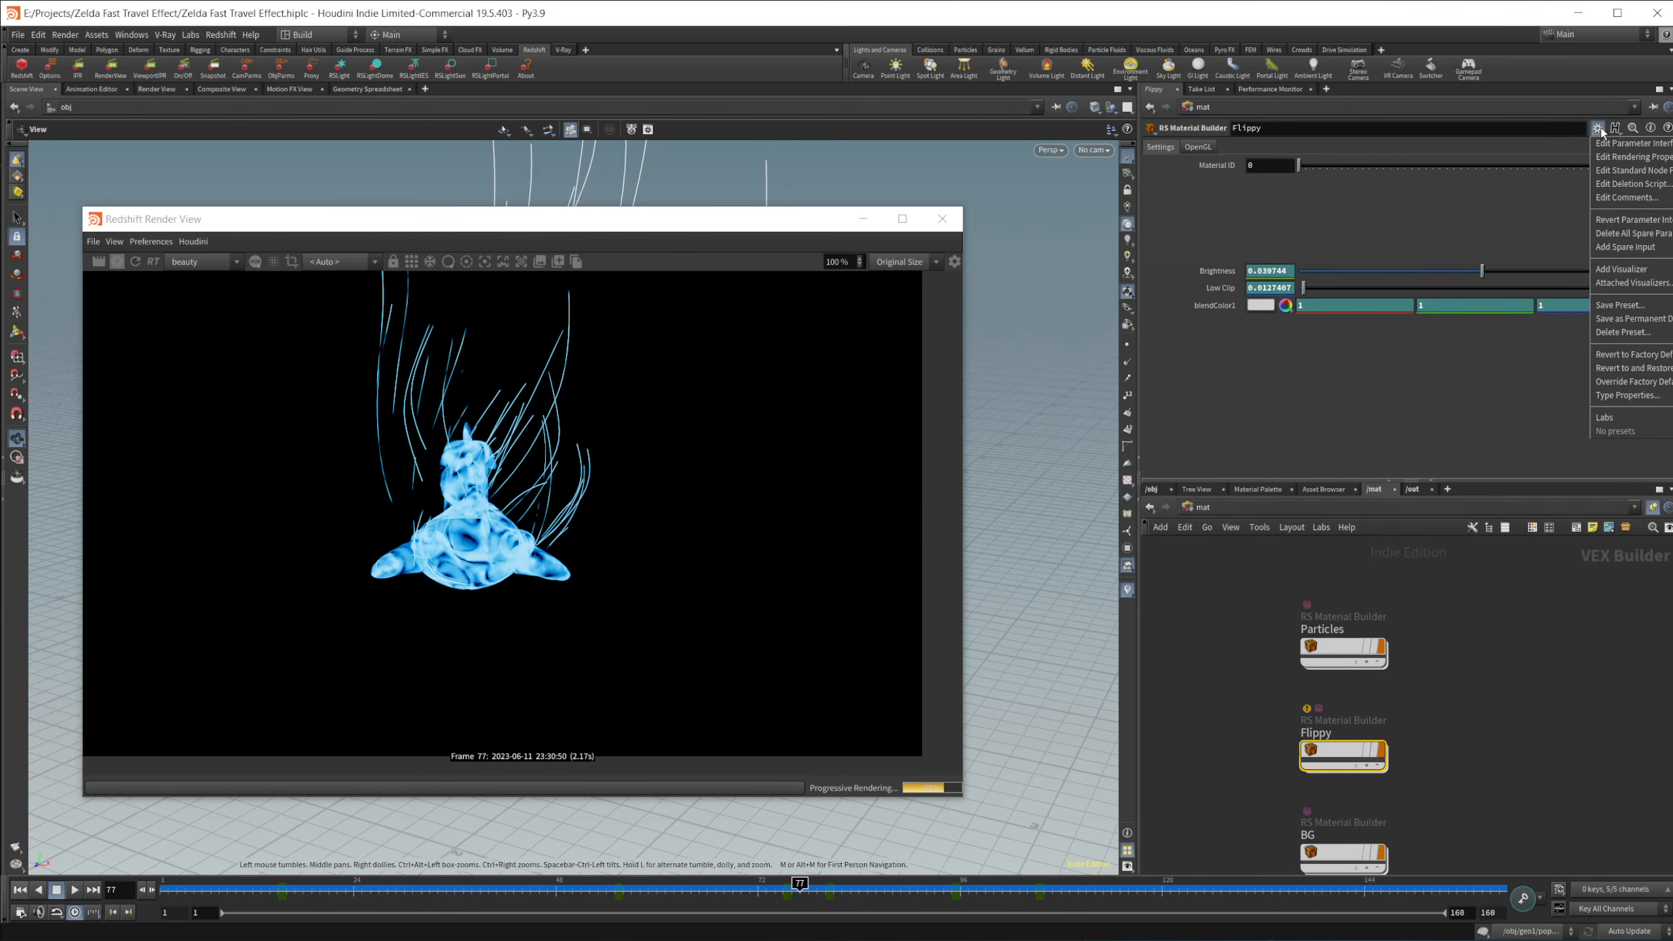
{"action": "left_click", "coordinate": [1627, 150]}
{"action": "left_click_drag", "start_coordinate": [1238, 165], "coordinate": [1347, 132]}
{"action": "left_click", "coordinate": [1259, 327]}
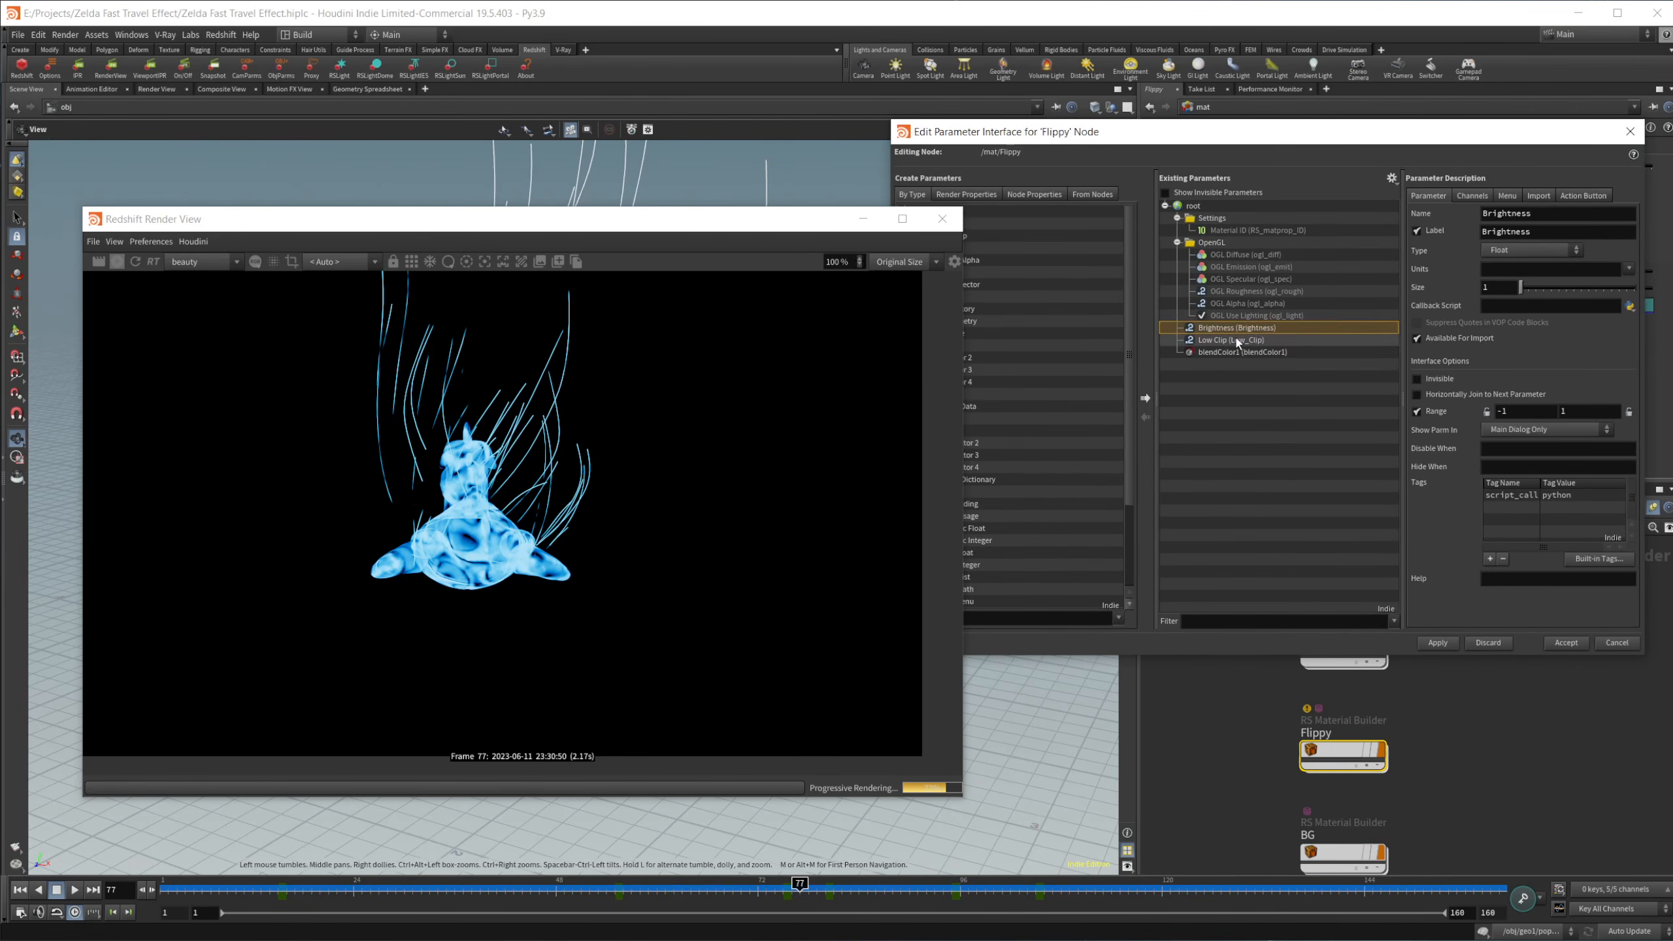
{"action": "left_click", "coordinate": [1242, 340]}
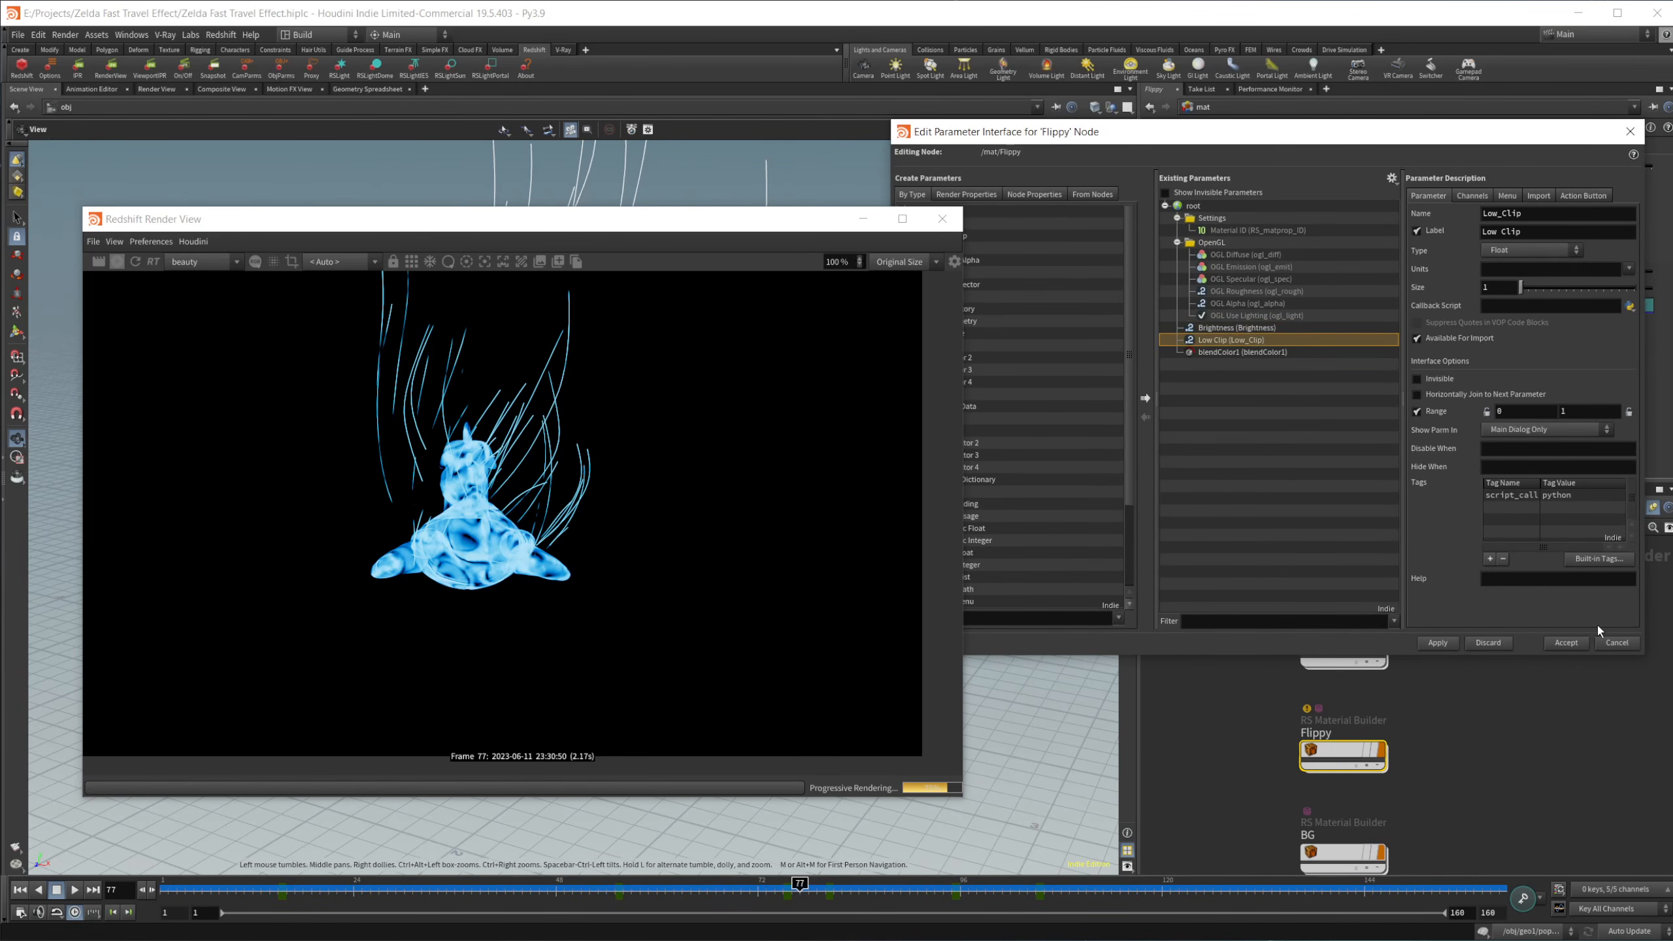
{"action": "left_click", "coordinate": [1617, 643]}
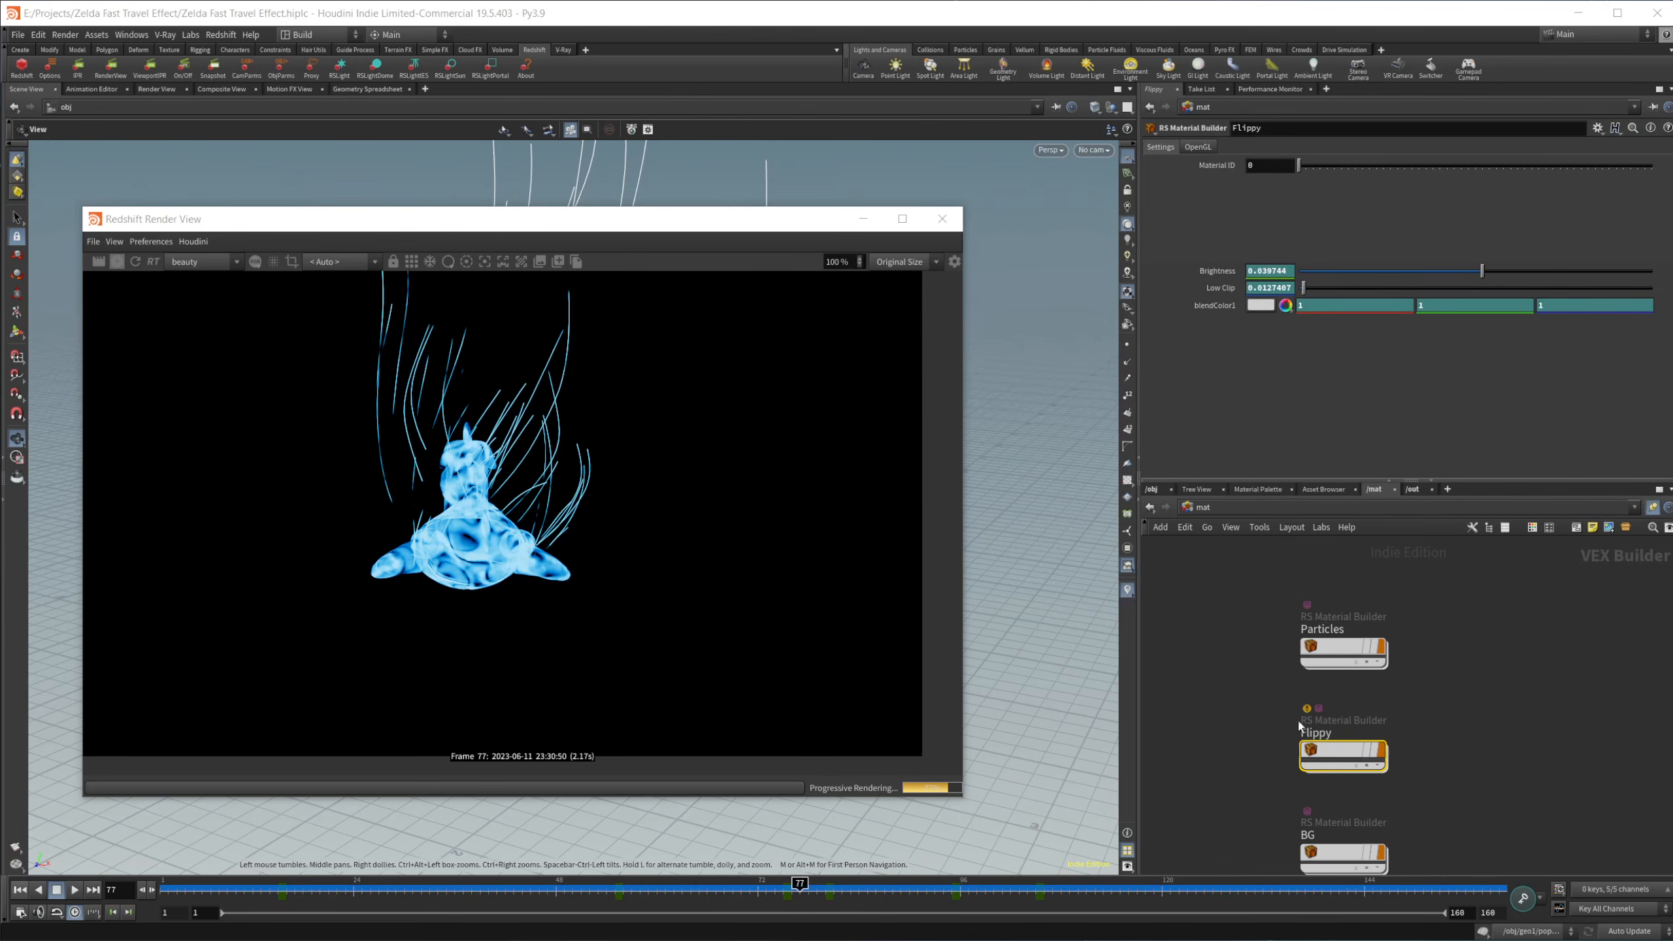
Step: View the available actions for Flippy's Brightness parameter, dismiss them, and go back inside the Flippy material network
{"action": "right_click", "coordinate": [1229, 271]}
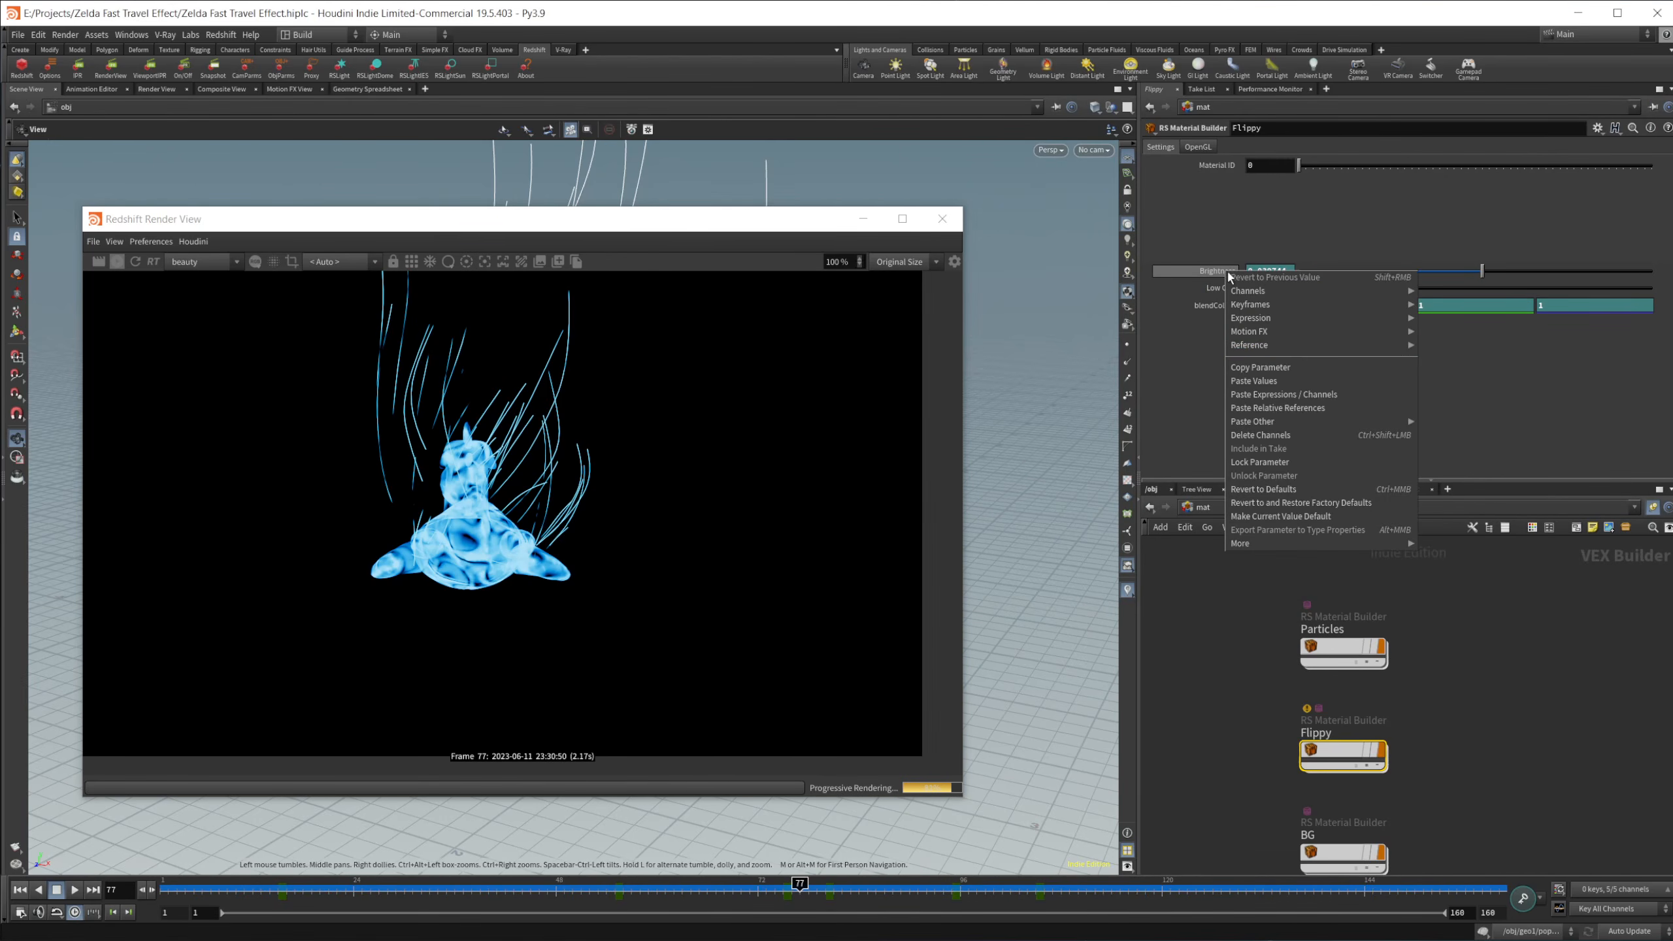
{"action": "left_click", "coordinate": [1449, 687]}
{"action": "double_click", "coordinate": [1327, 761]}
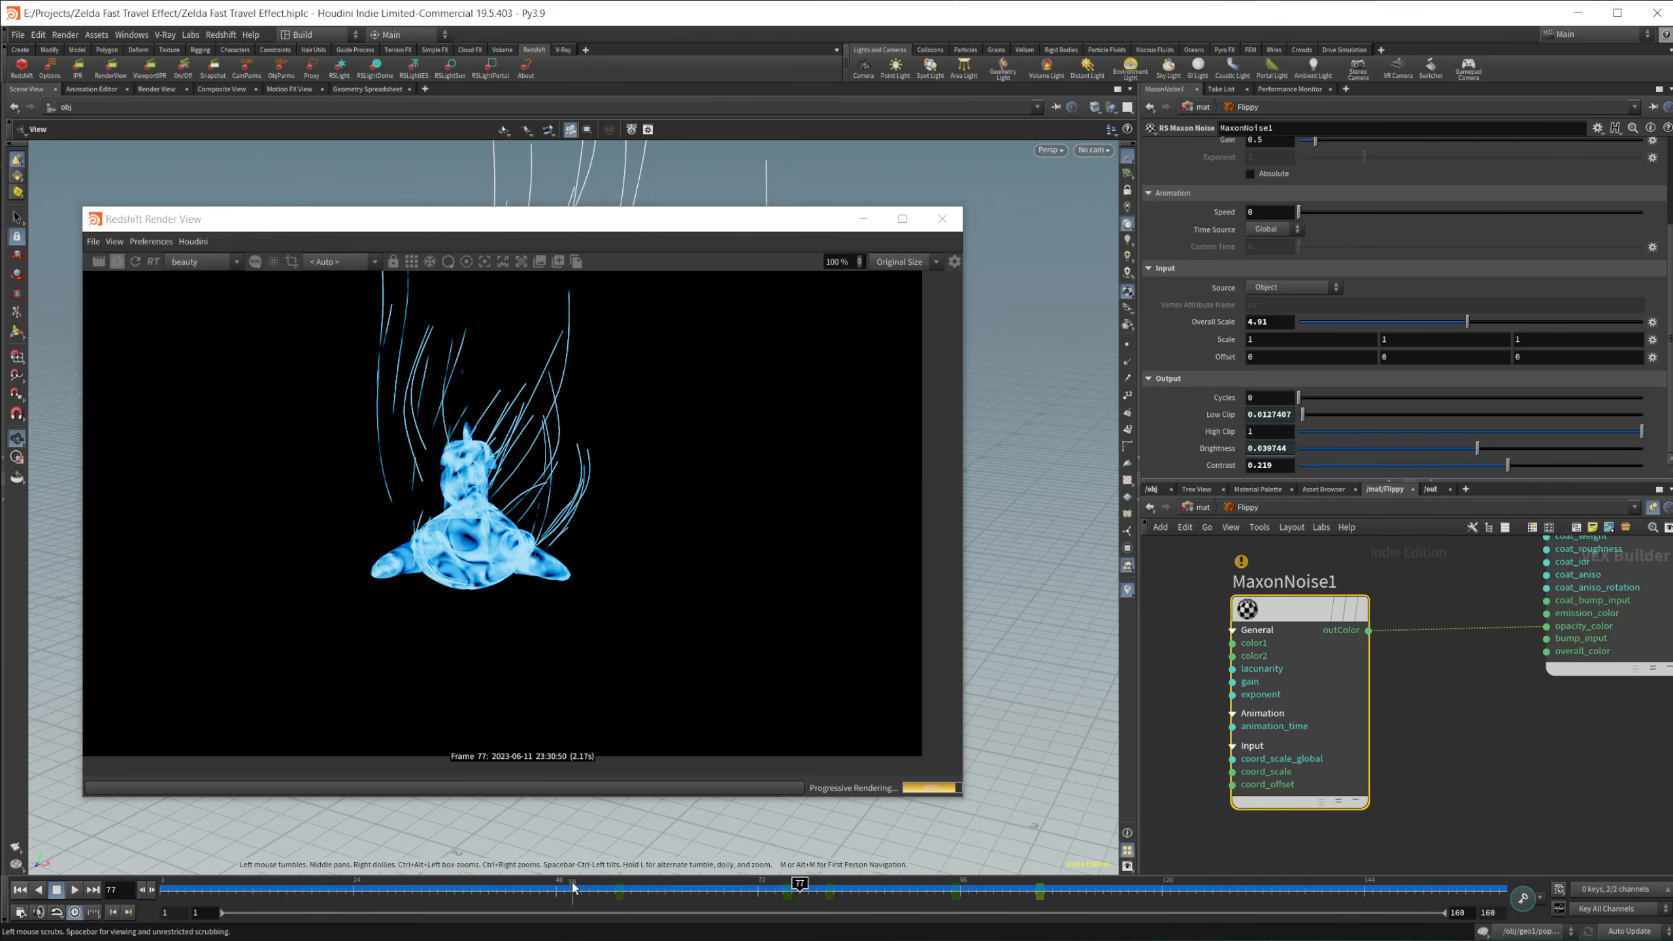
Step: Scrub through the early noise keyframes up to frame 82, previewing the animated opacity dissolve in the render view
{"action": "left_click", "coordinate": [622, 886]}
{"action": "left_click_drag", "start_coordinate": [627, 881], "coordinate": [682, 883]}
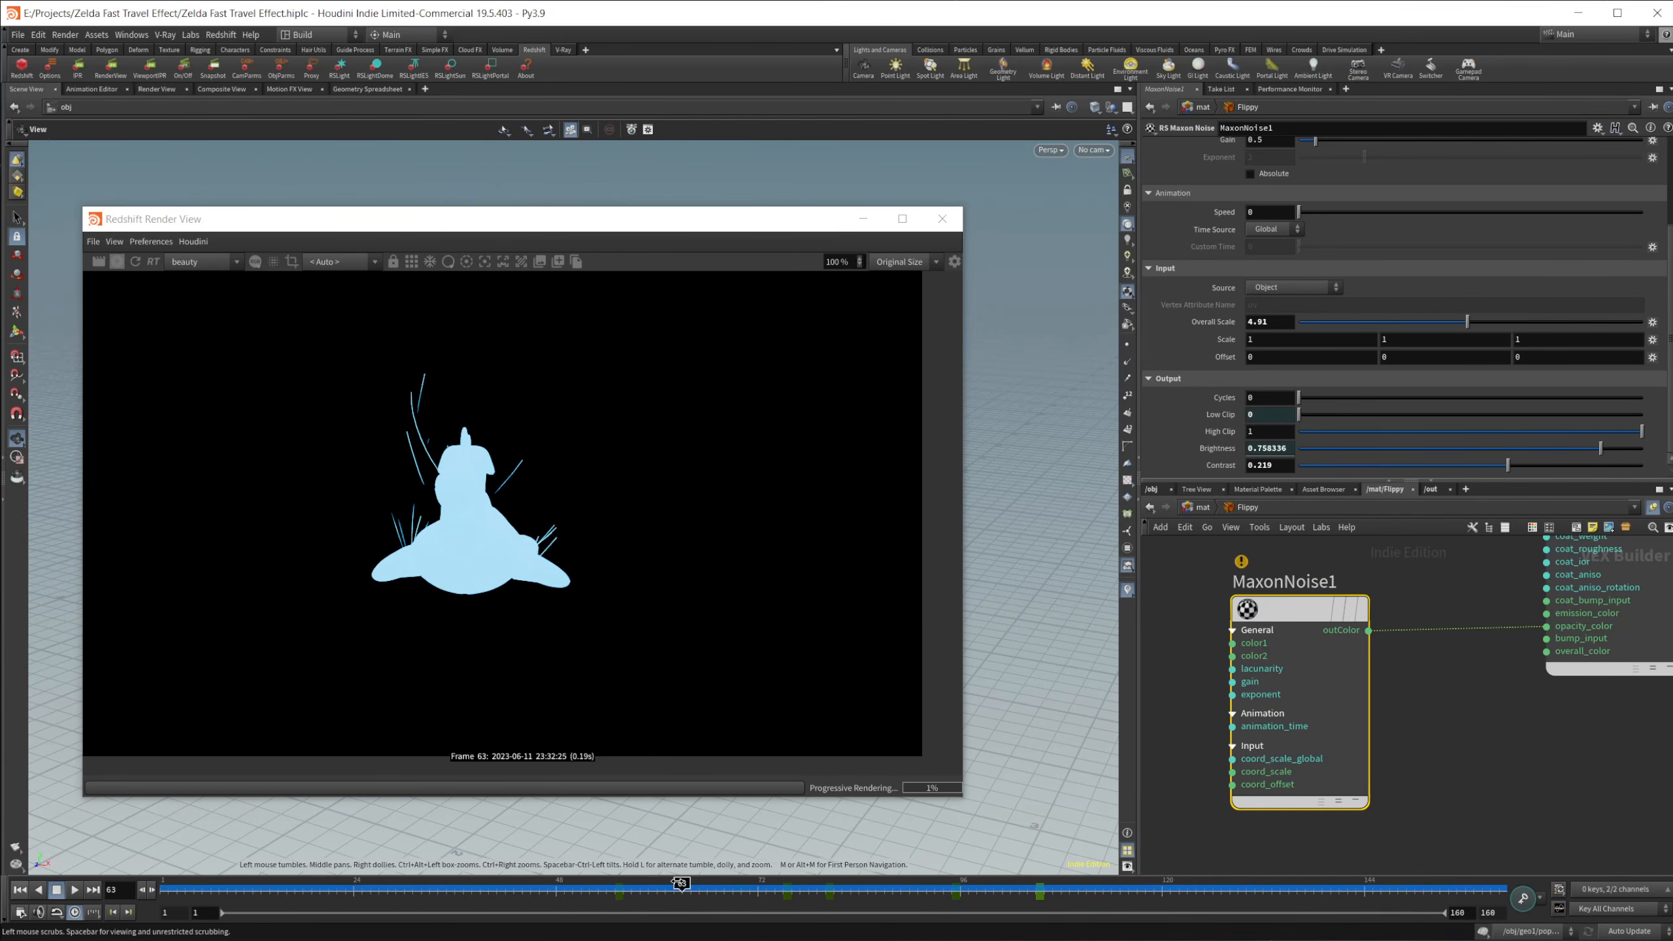
{"action": "left_click", "coordinate": [623, 885]}
{"action": "mouse_move", "coordinate": [623, 888]}
{"action": "left_mouse_down"}
{"action": "mouse_move", "coordinate": [608, 886]}
{"action": "mouse_move", "coordinate": [851, 884]}
{"action": "left_mouse_up"}
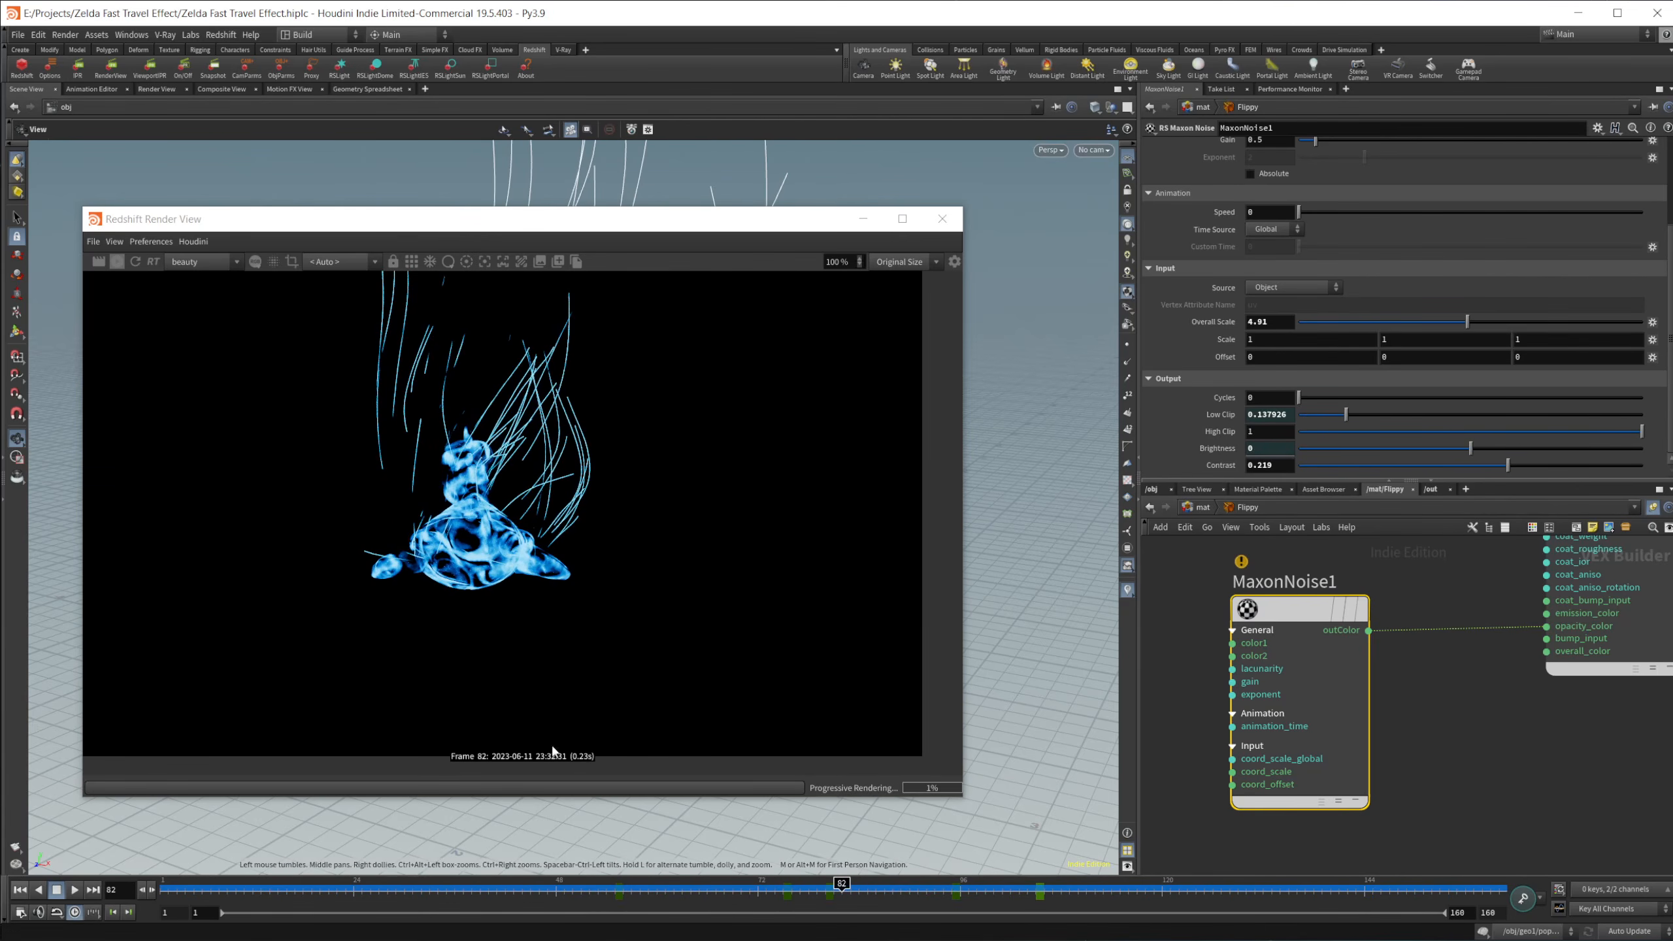
Step: Preview the dissolve at frames 75, 91, 96 and 105, and scrub back to frame 83
{"action": "left_click", "coordinate": [780, 888]}
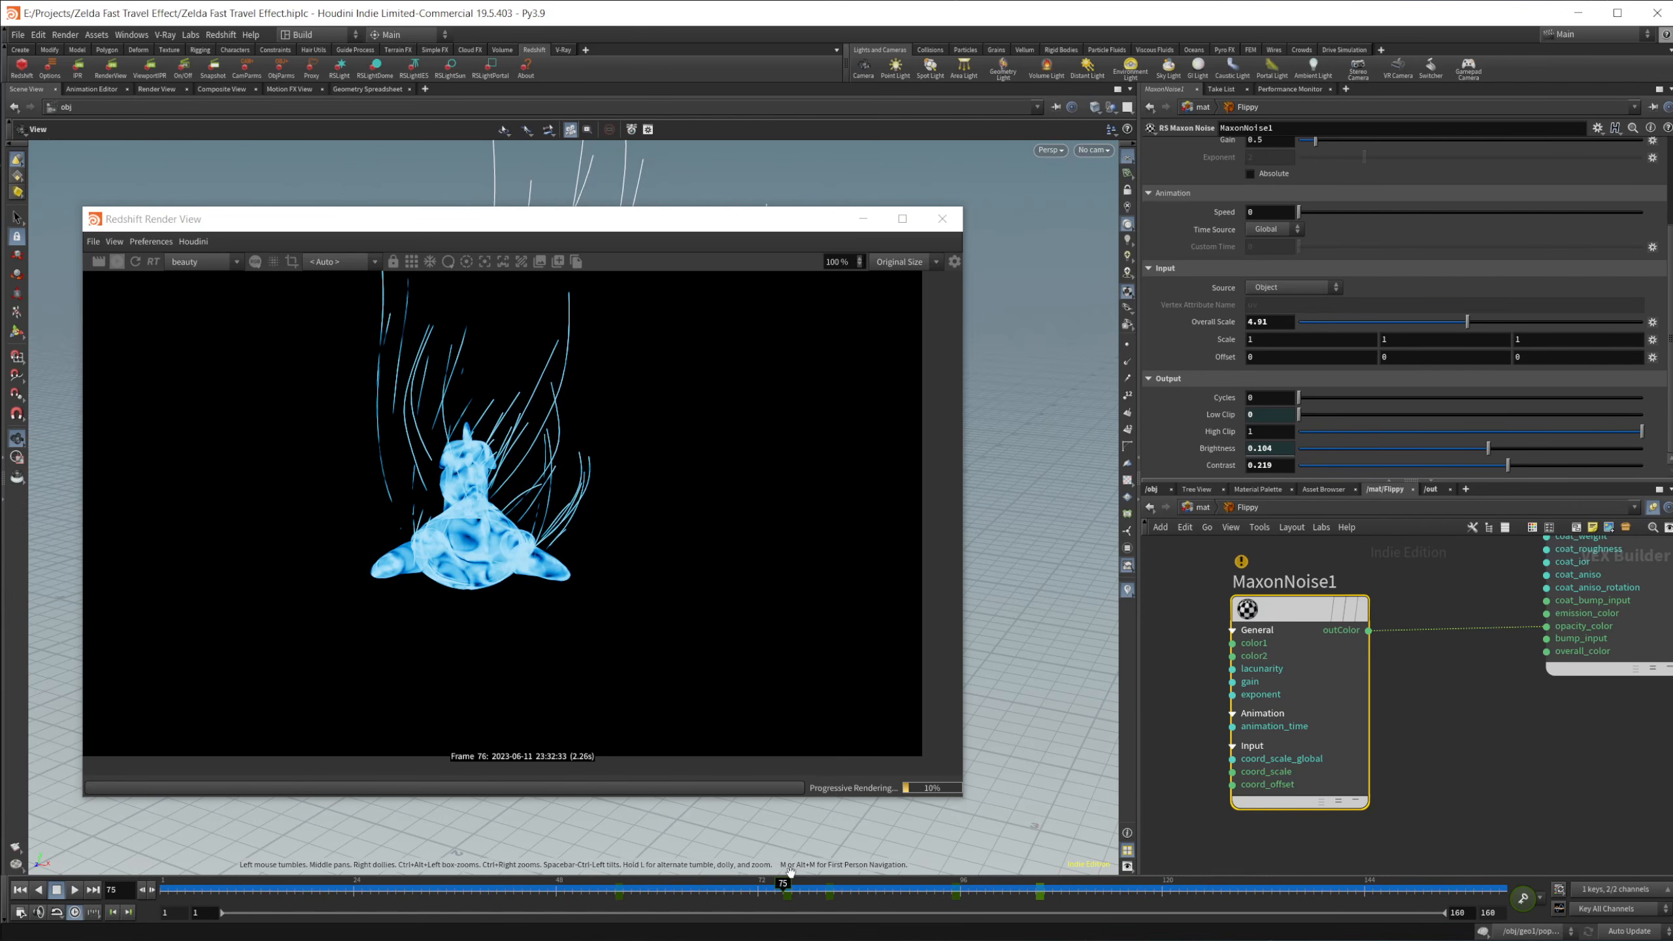
{"action": "left_click", "coordinate": [919, 886]}
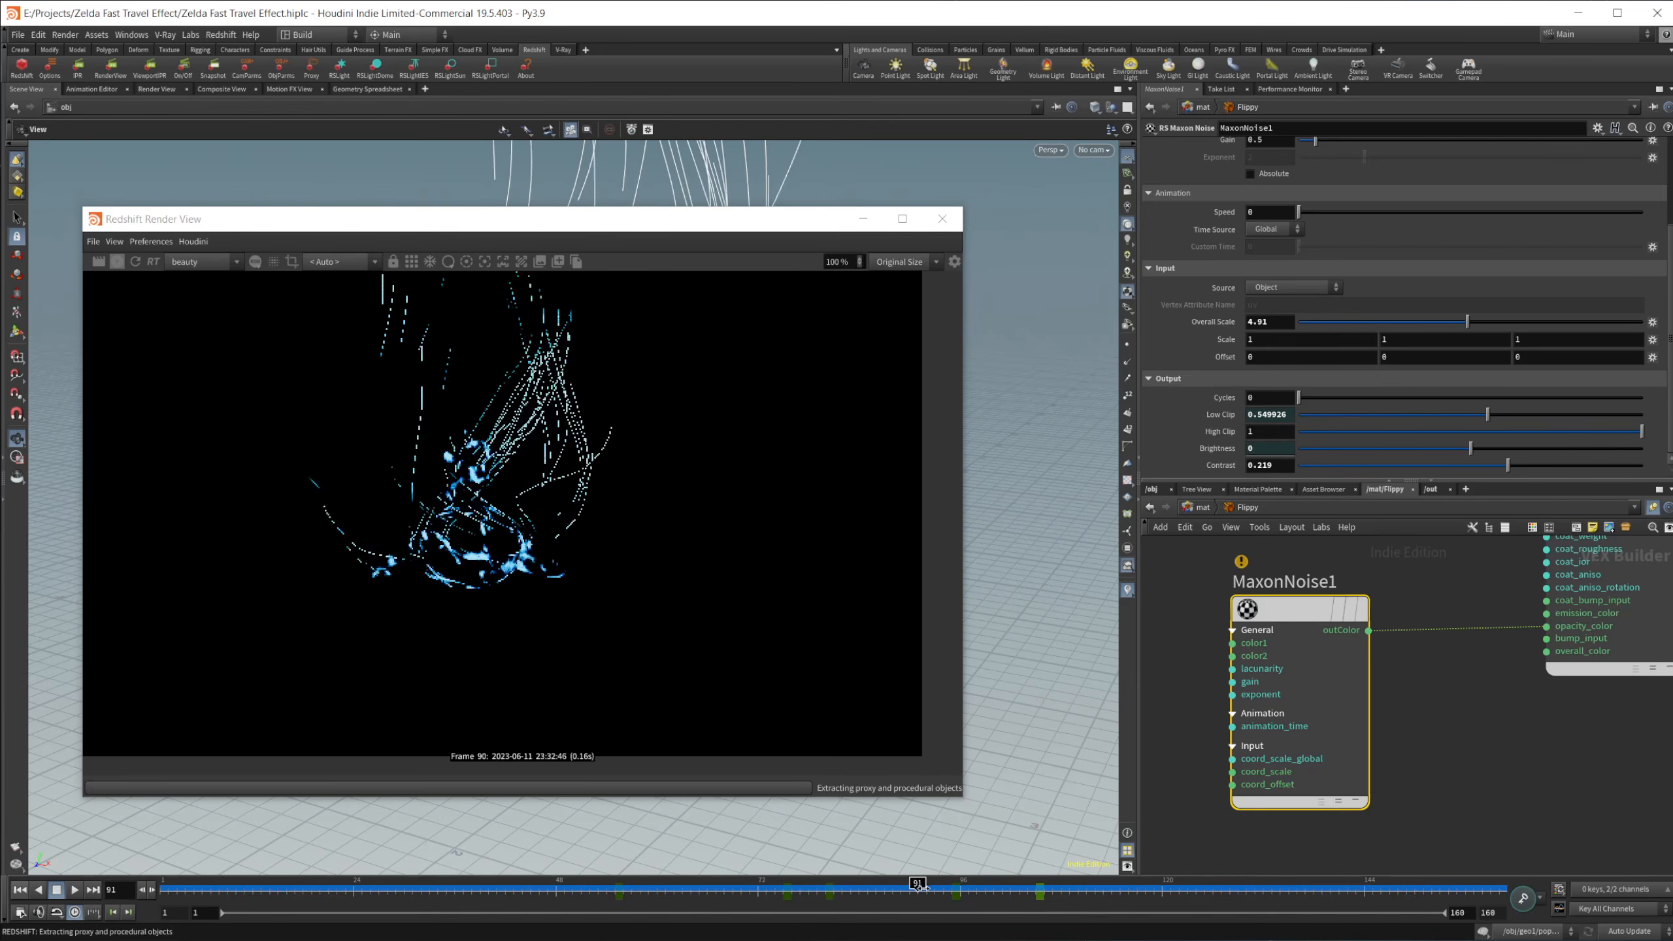
{"action": "left_click", "coordinate": [961, 885]}
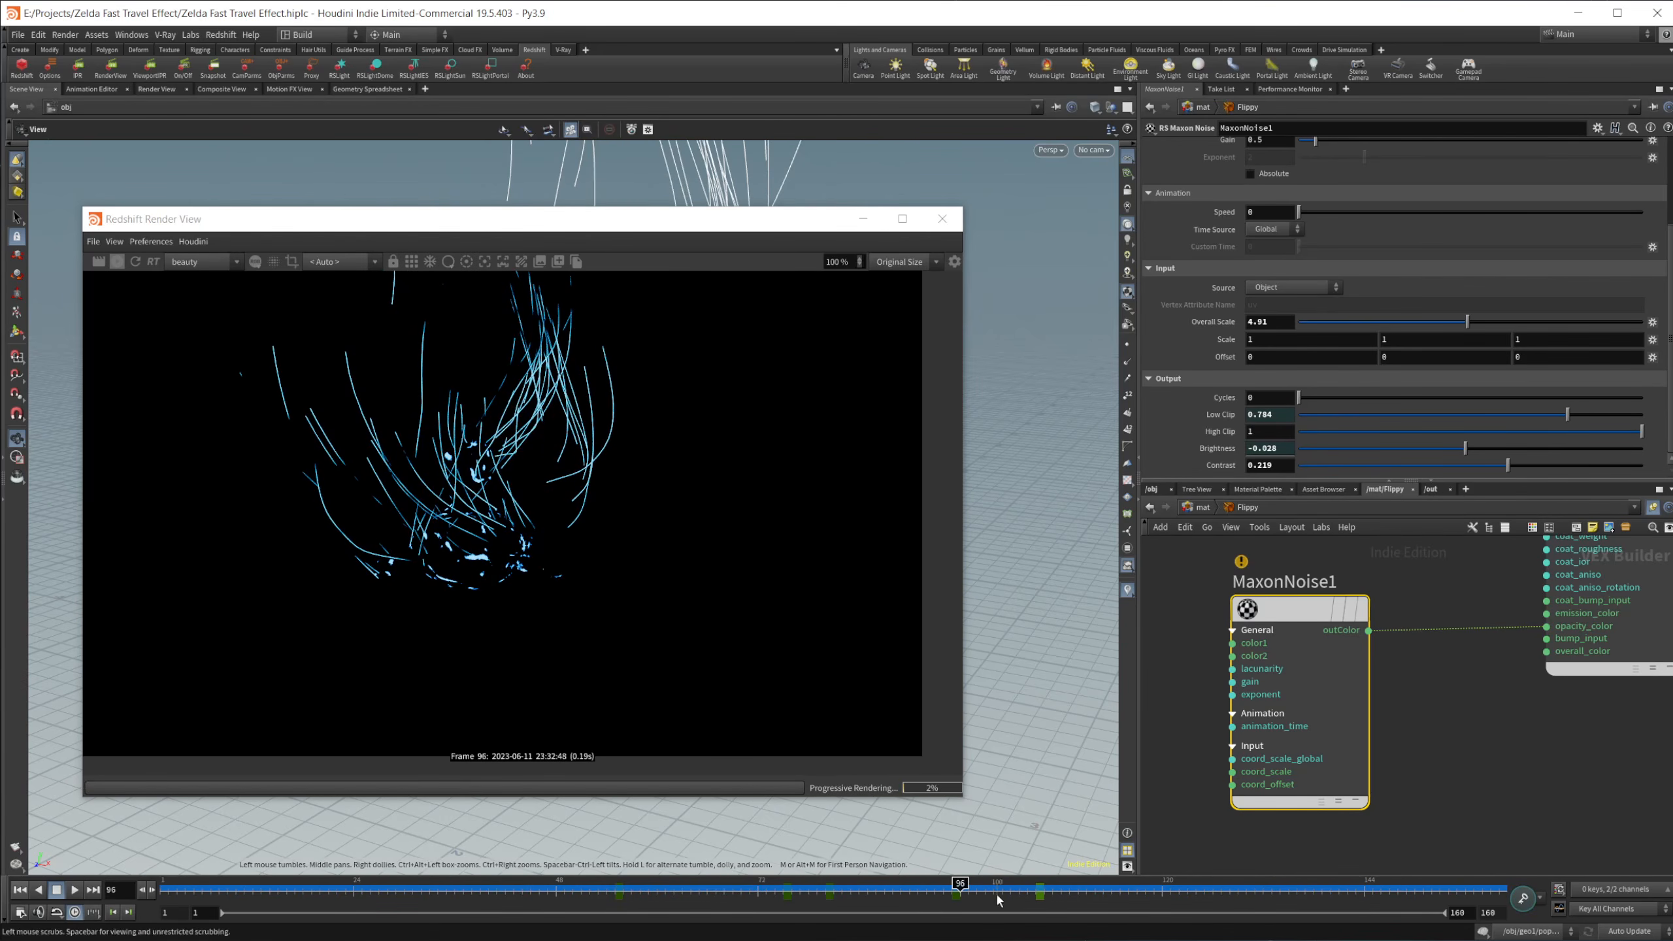
{"action": "left_click", "coordinate": [1036, 885]}
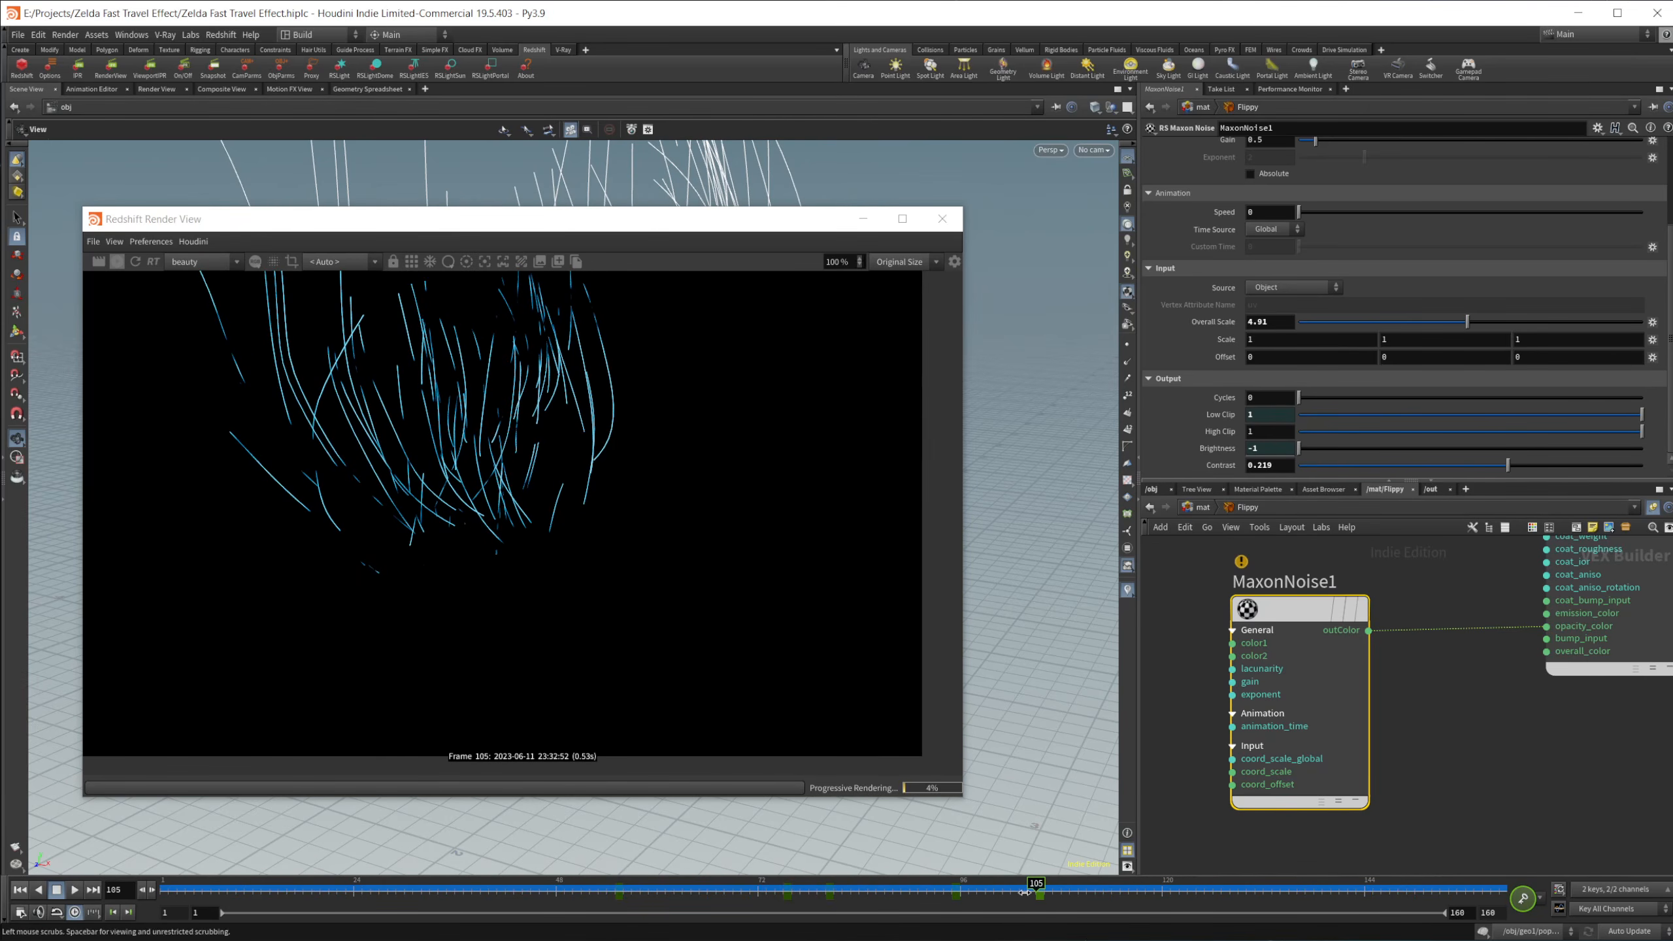
{"action": "left_click", "coordinate": [960, 900]}
{"action": "left_click_drag", "start_coordinate": [960, 900], "coordinate": [927, 878]}
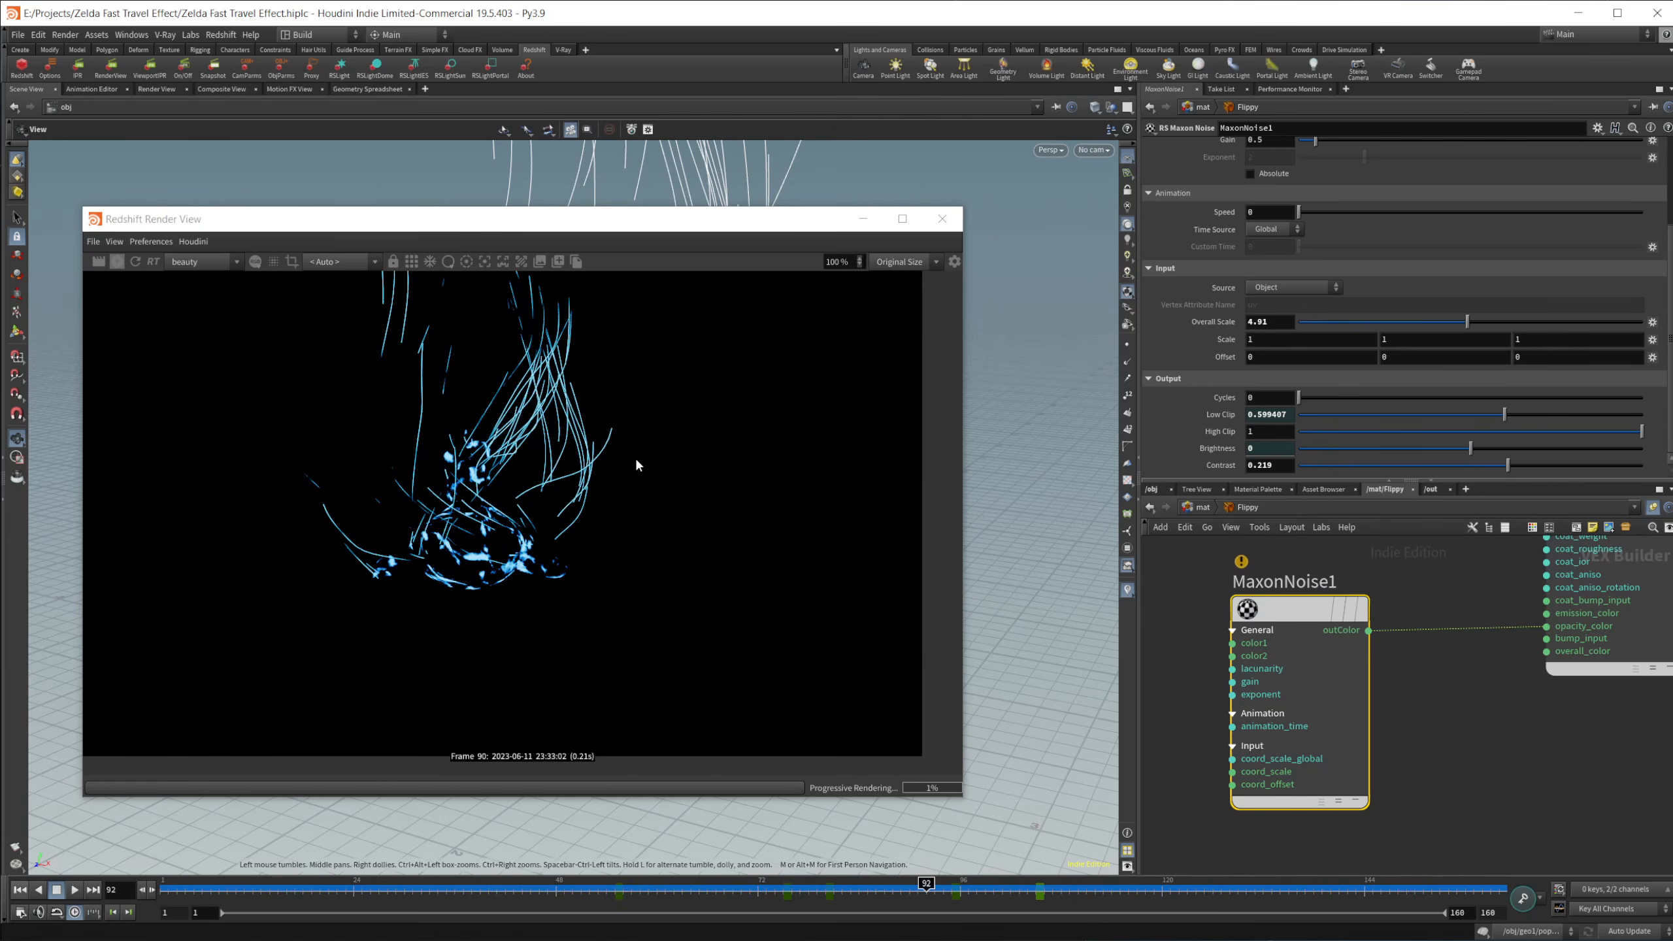
{"action": "left_click_drag", "start_coordinate": [922, 890], "coordinate": [851, 884]}
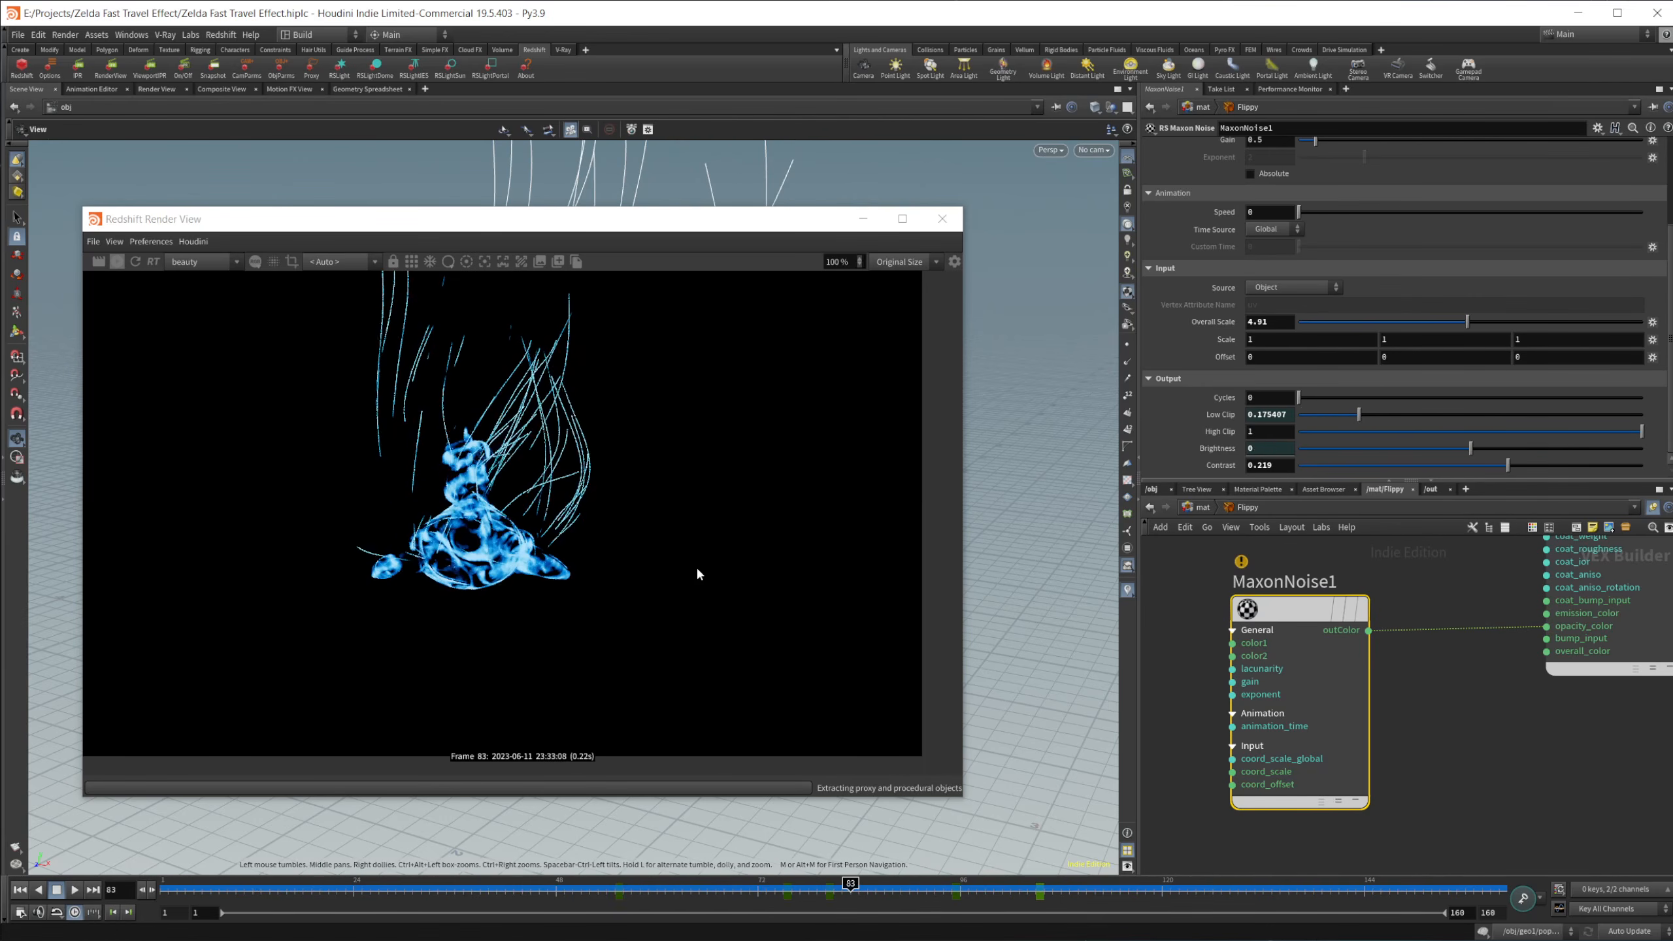
Step: In the out network, select Redshift_ROP1 and examine its IPR settings down to the RS RenderView options
{"action": "left_click", "coordinate": [1430, 491]}
{"action": "left_click", "coordinate": [1315, 651]}
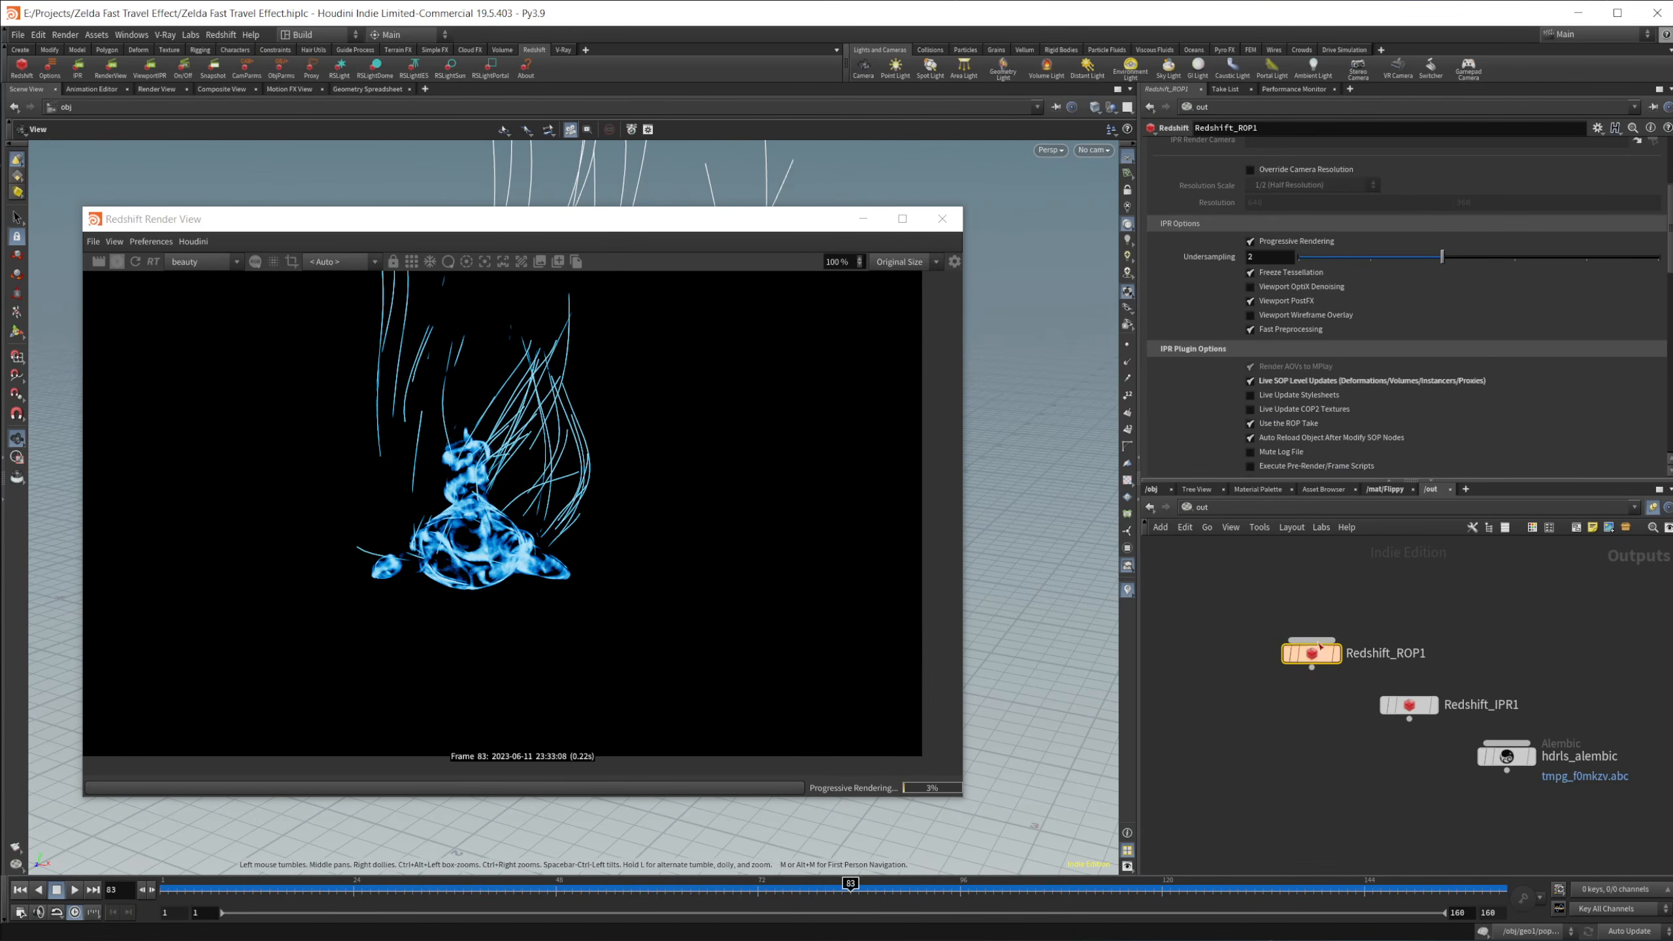
{"action": "scroll", "coordinate": [1281, 369], "scroll_direction": "up", "scroll_amount": 4}
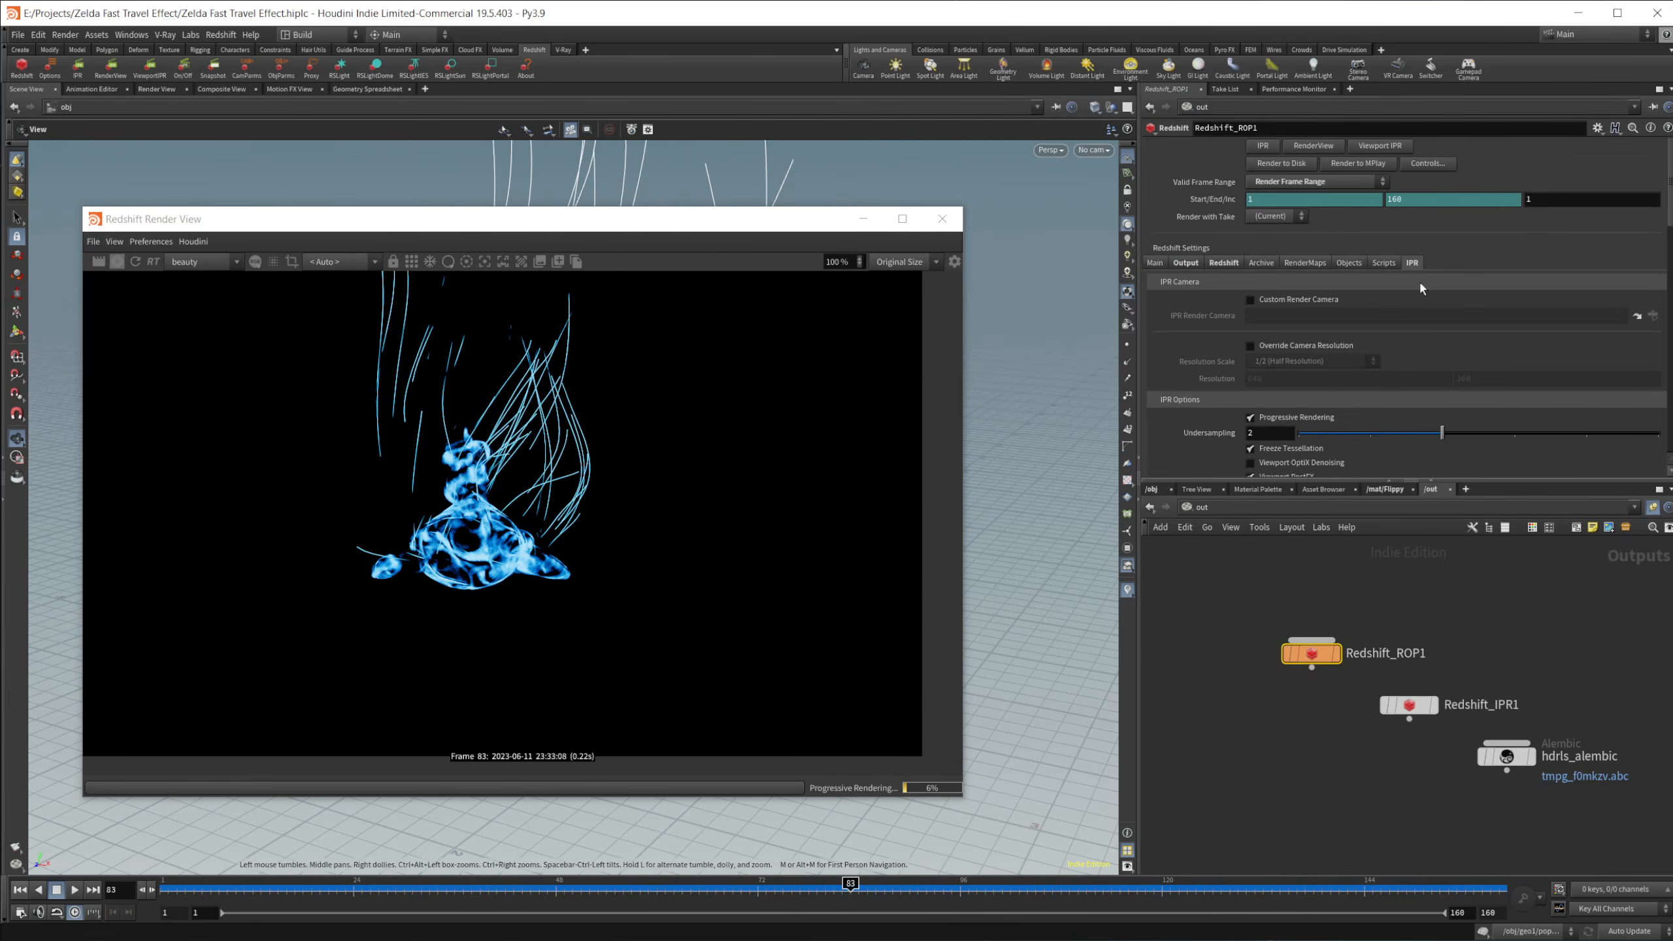
{"action": "scroll", "coordinate": [1161, 353], "scroll_direction": "down", "scroll_amount": 6}
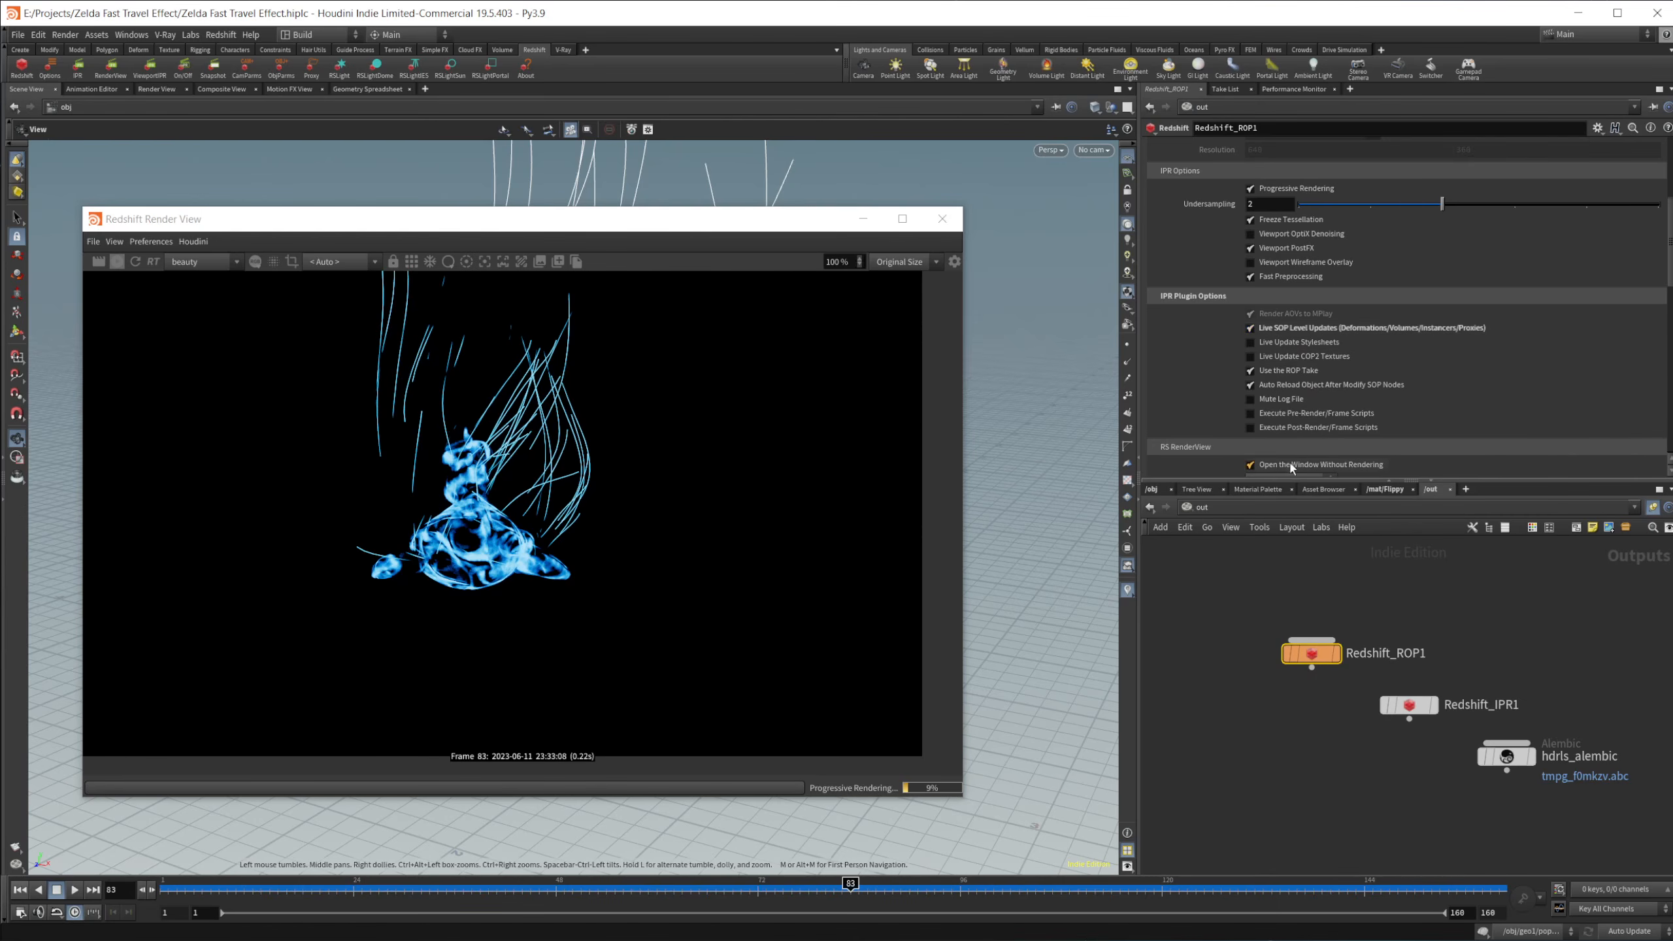
Step: Preview the dissolve at frames 70 and 76, and select MaterialBlender1 in the Flippy material network to view its layers
{"action": "left_click_drag", "start_coordinate": [828, 887], "coordinate": [740, 884]}
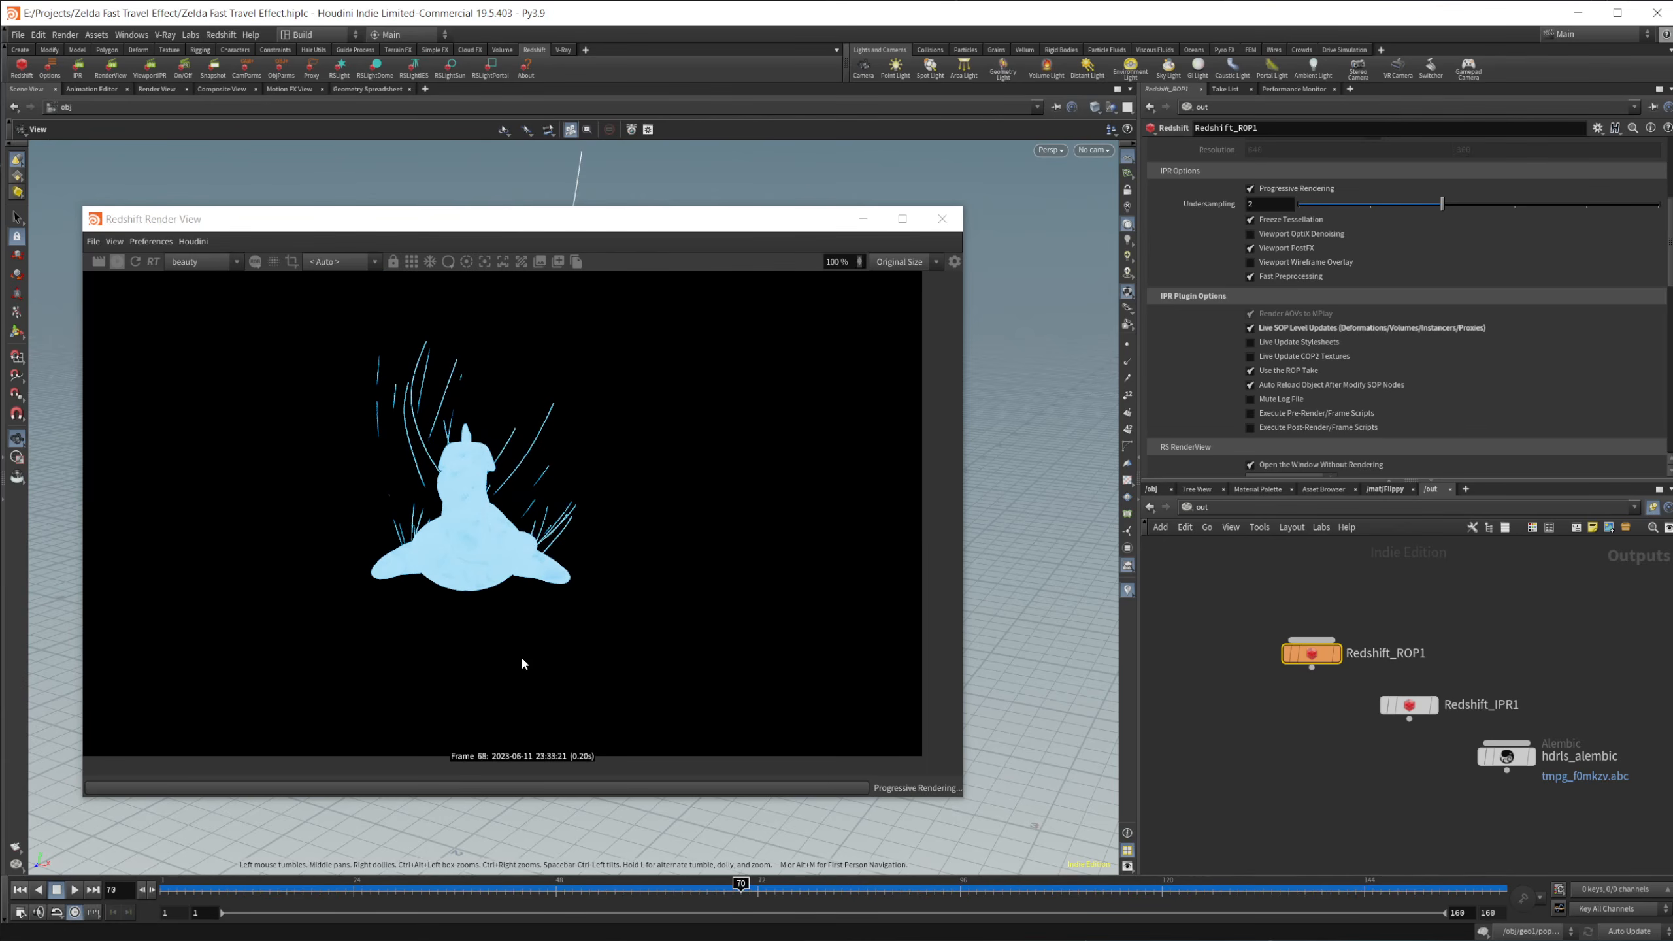
{"action": "left_click_drag", "start_coordinate": [737, 897], "coordinate": [788, 901]}
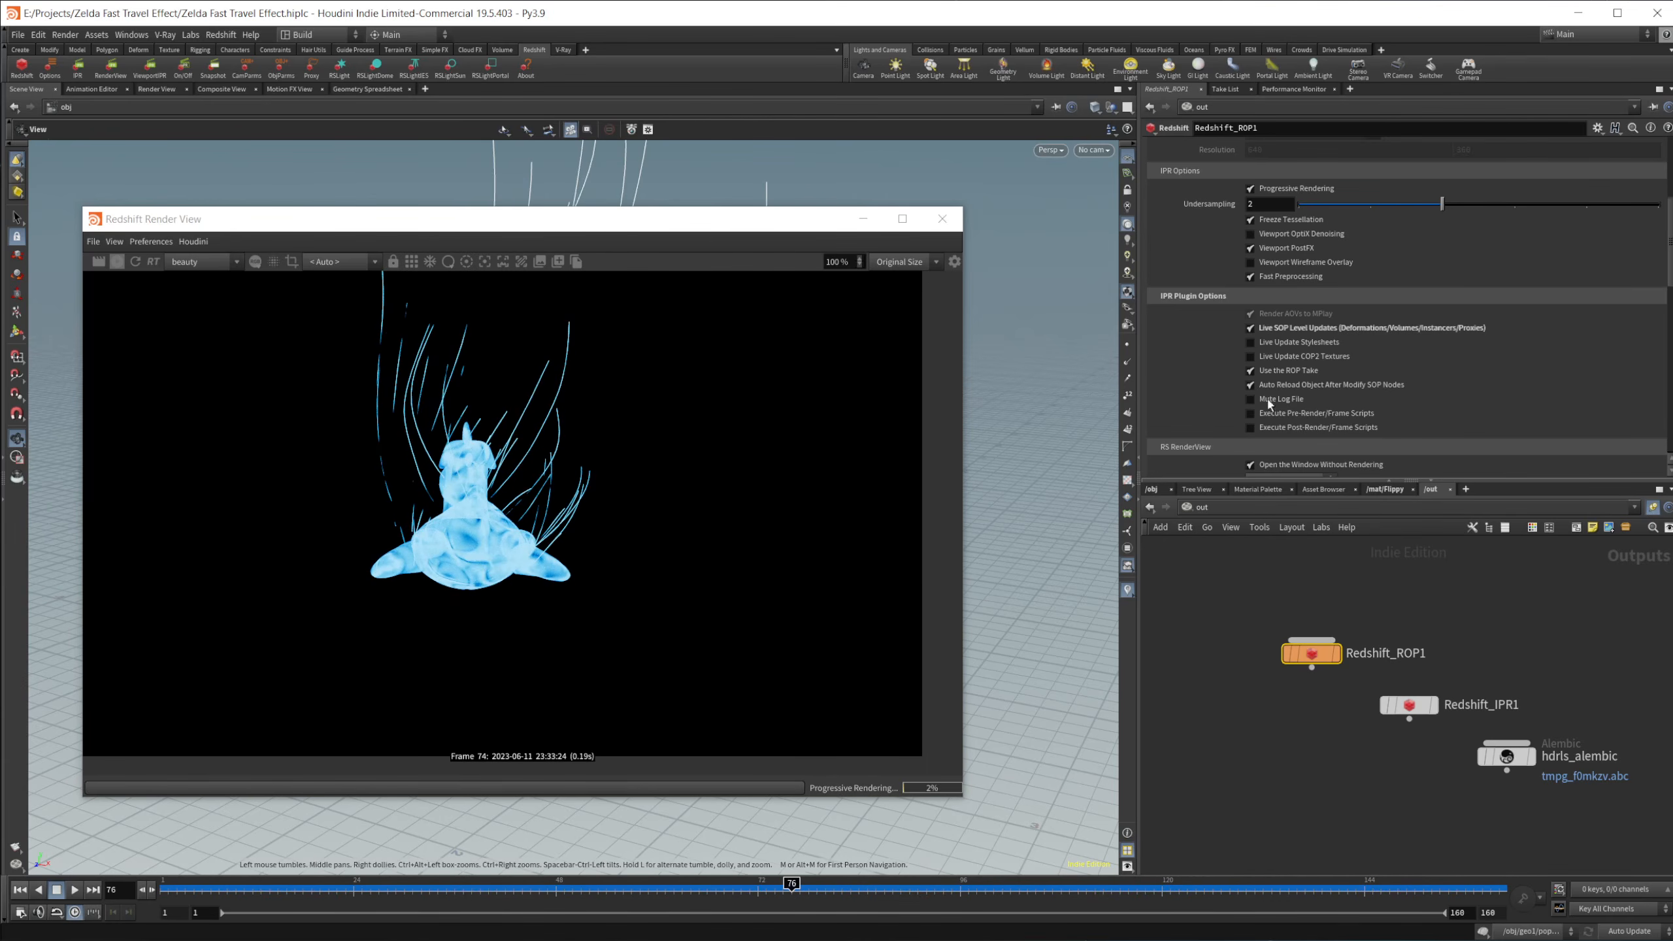
{"action": "left_click", "coordinate": [1391, 490]}
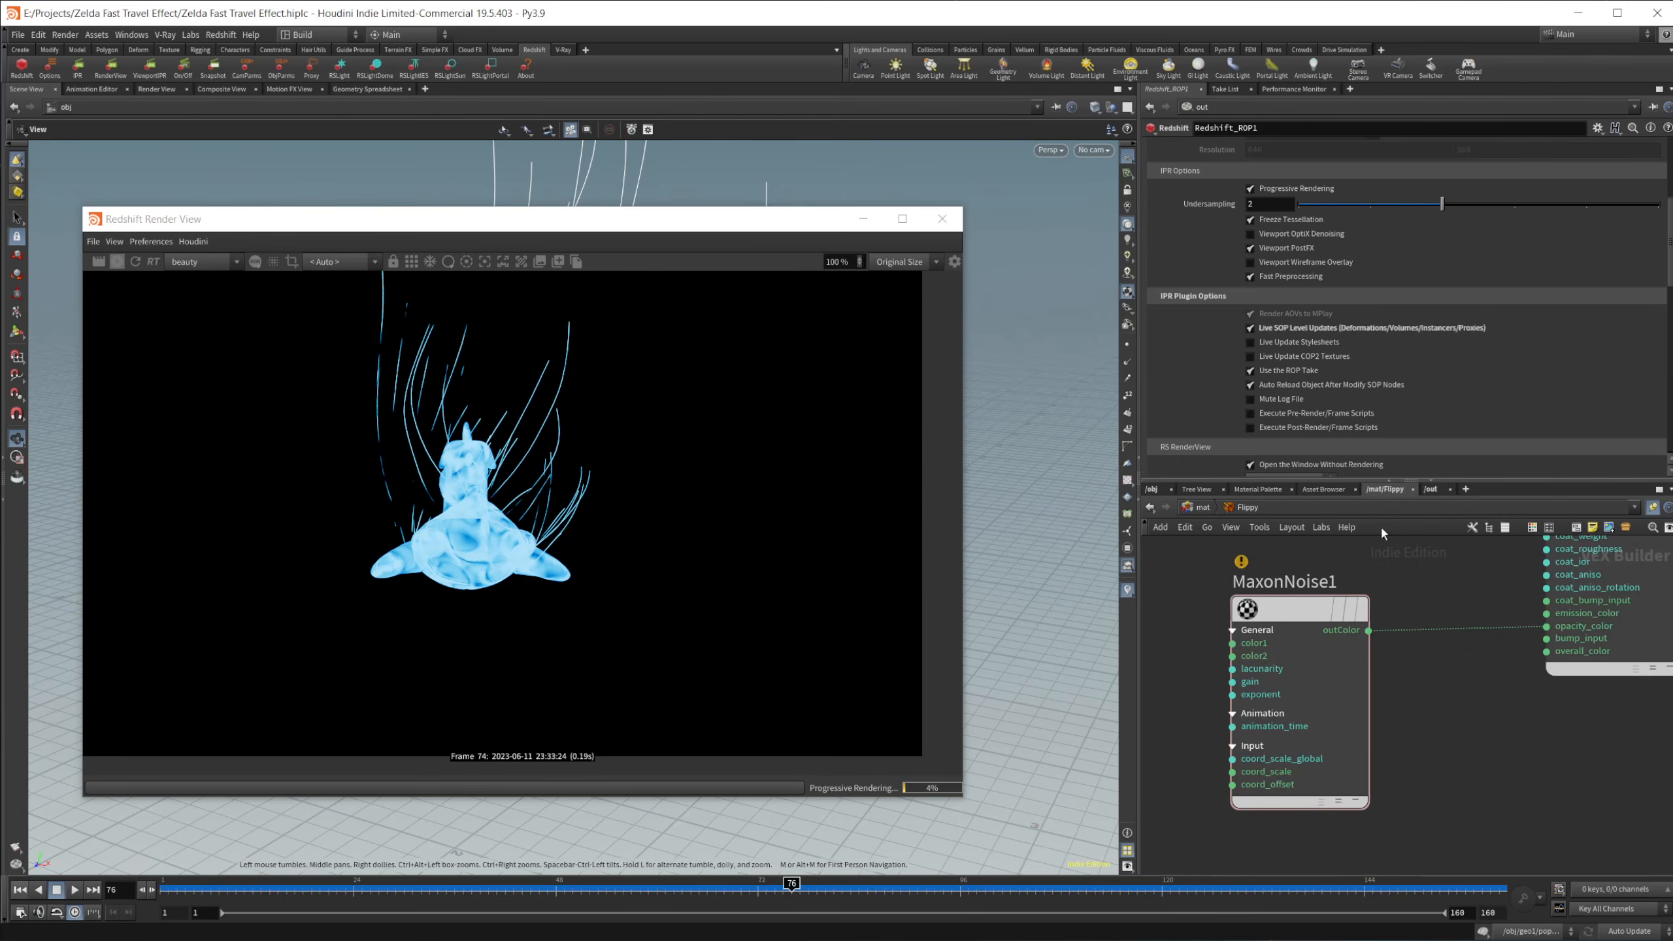
{"action": "scroll", "coordinate": [1450, 610], "scroll_direction": "down", "scroll_amount": 5}
{"action": "middle_click_drag", "start_coordinate": [1450, 609], "coordinate": [1454, 772]}
{"action": "scroll", "coordinate": [1425, 685], "scroll_direction": "up", "scroll_amount": 3}
{"action": "left_click", "coordinate": [1403, 633]}
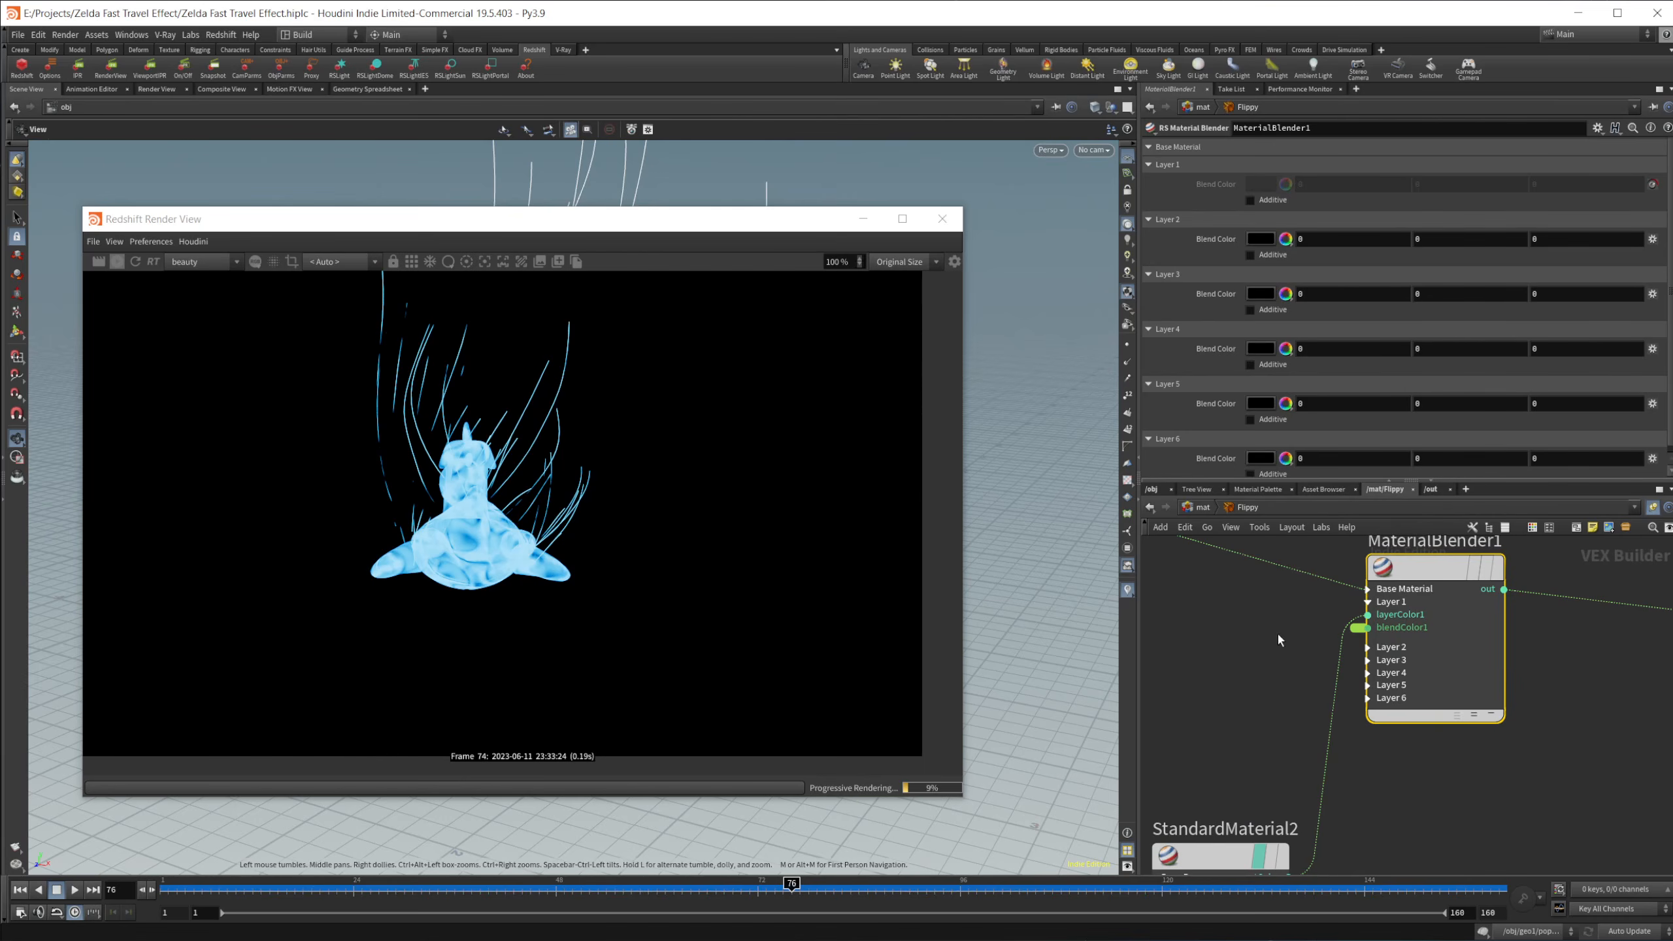
Step: Preview the toy from frame 1 through the opening frames and view the StandardMaterial2 node feeding the blender's first layer
{"action": "left_click_drag", "start_coordinate": [799, 899], "coordinate": [167, 910]}
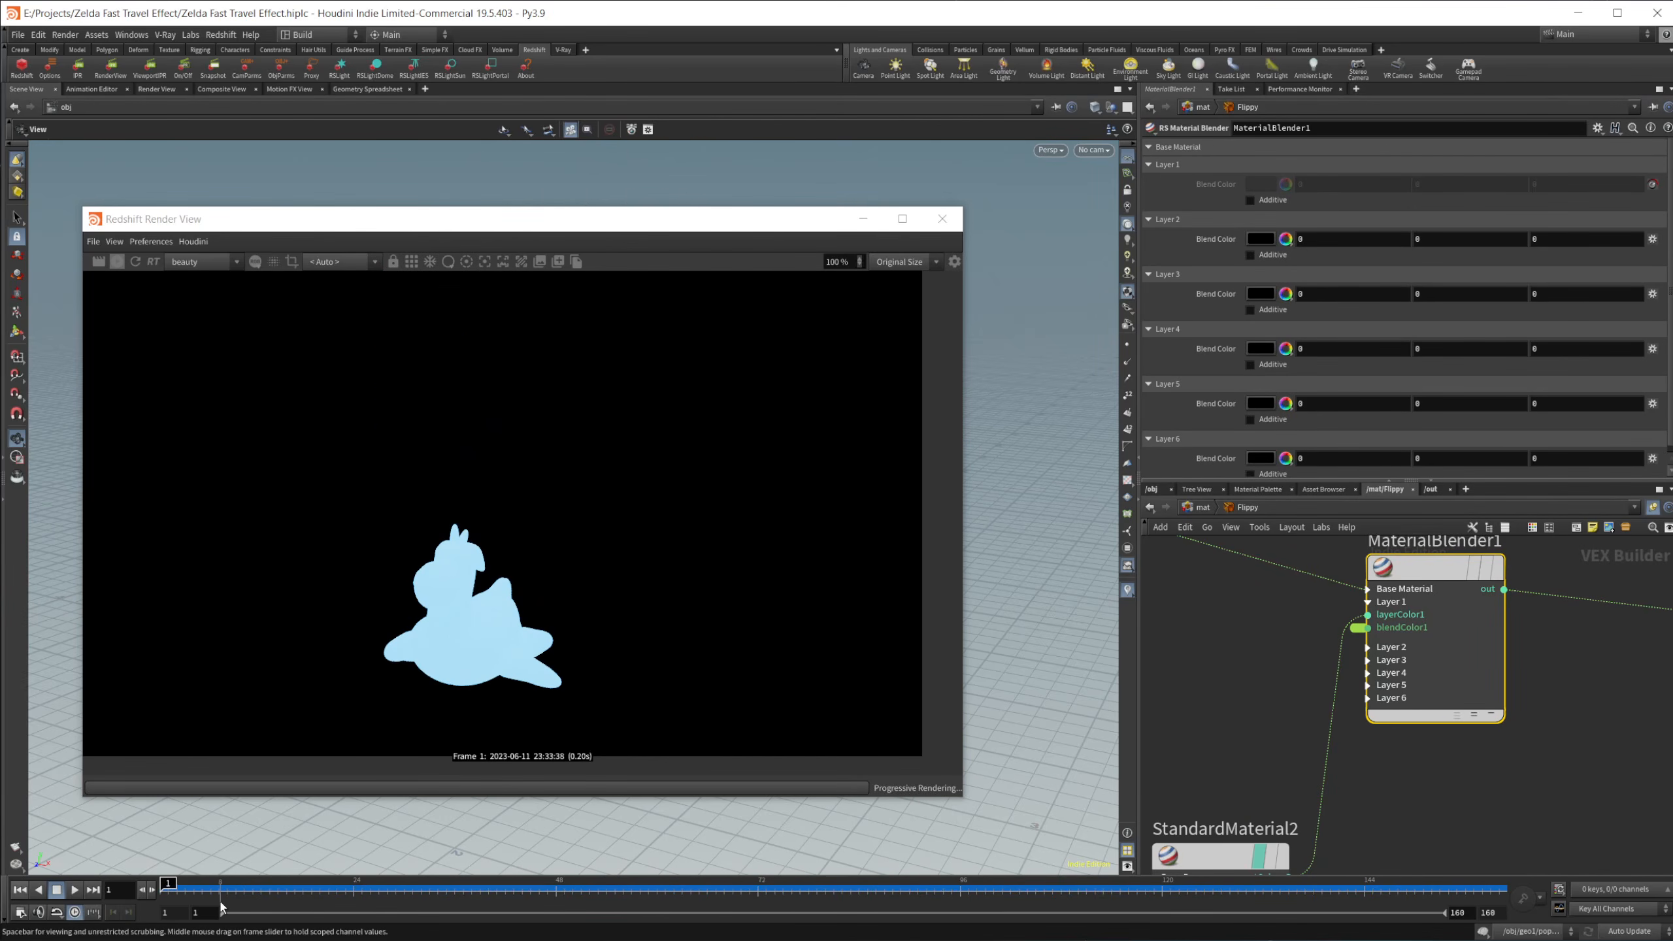
{"action": "middle_click_drag", "start_coordinate": [1306, 617], "coordinate": [1513, 474]}
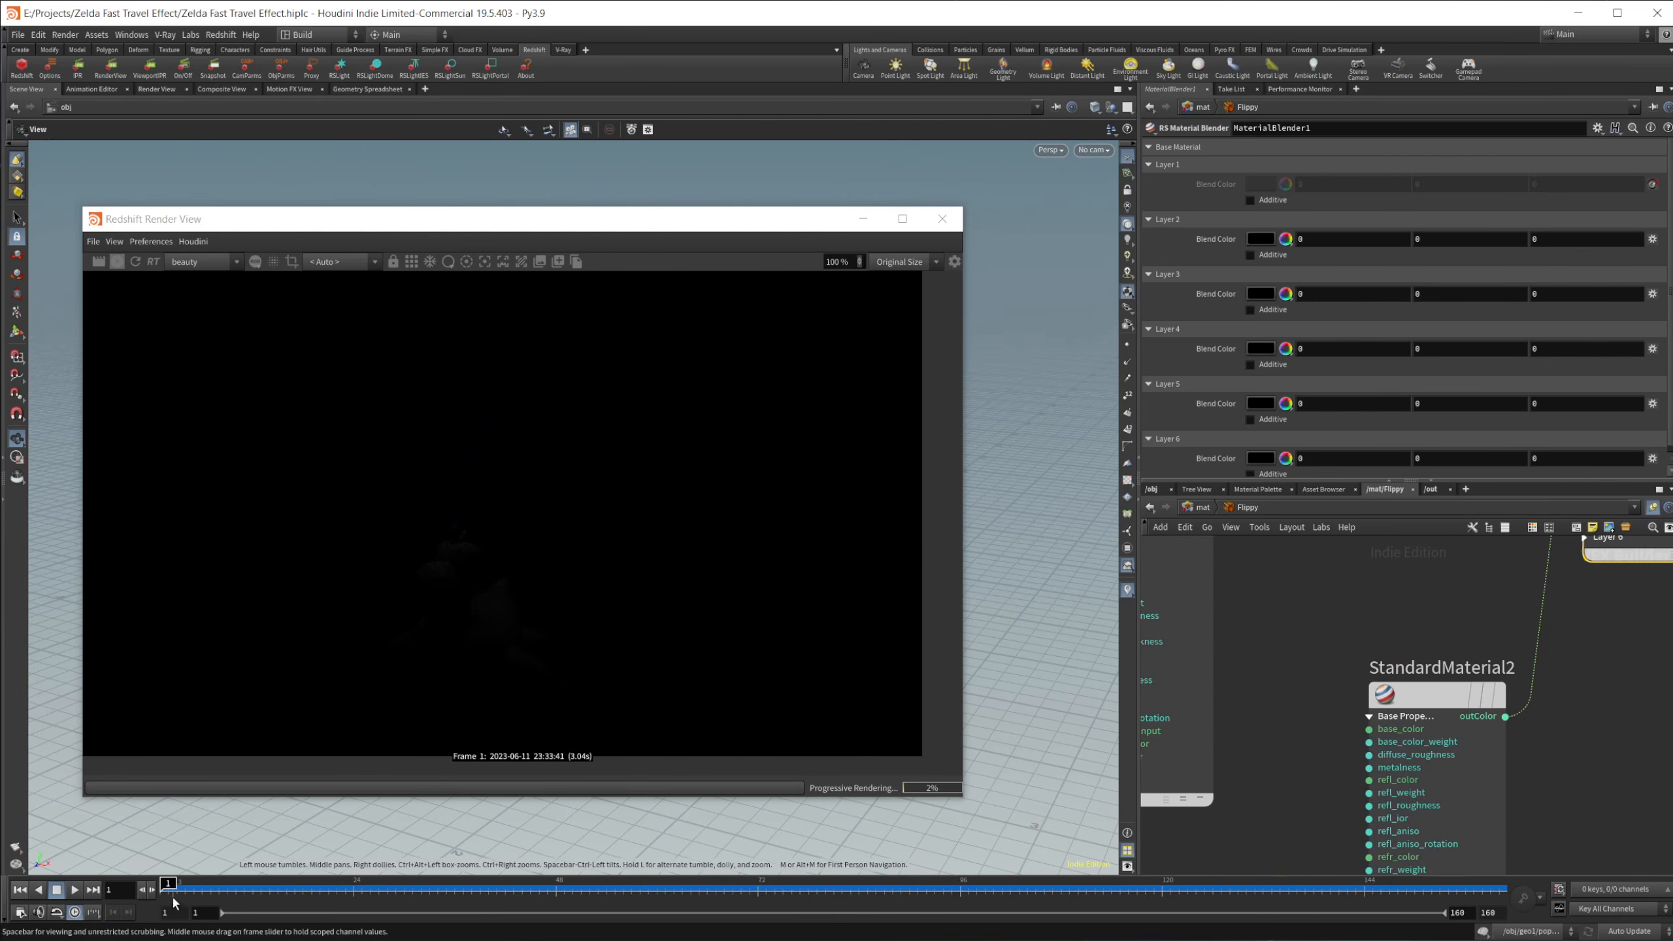
{"action": "left_click_drag", "start_coordinate": [169, 884], "coordinate": [312, 883]}
{"action": "middle_click_drag", "start_coordinate": [1432, 602], "coordinate": [1390, 690]}
Step: Return to the mat network and scrub to frames 61 and 78, previewing Flippy's keyframed blend color, Brightness and Low Clip
{"action": "left_click", "coordinate": [1204, 507]}
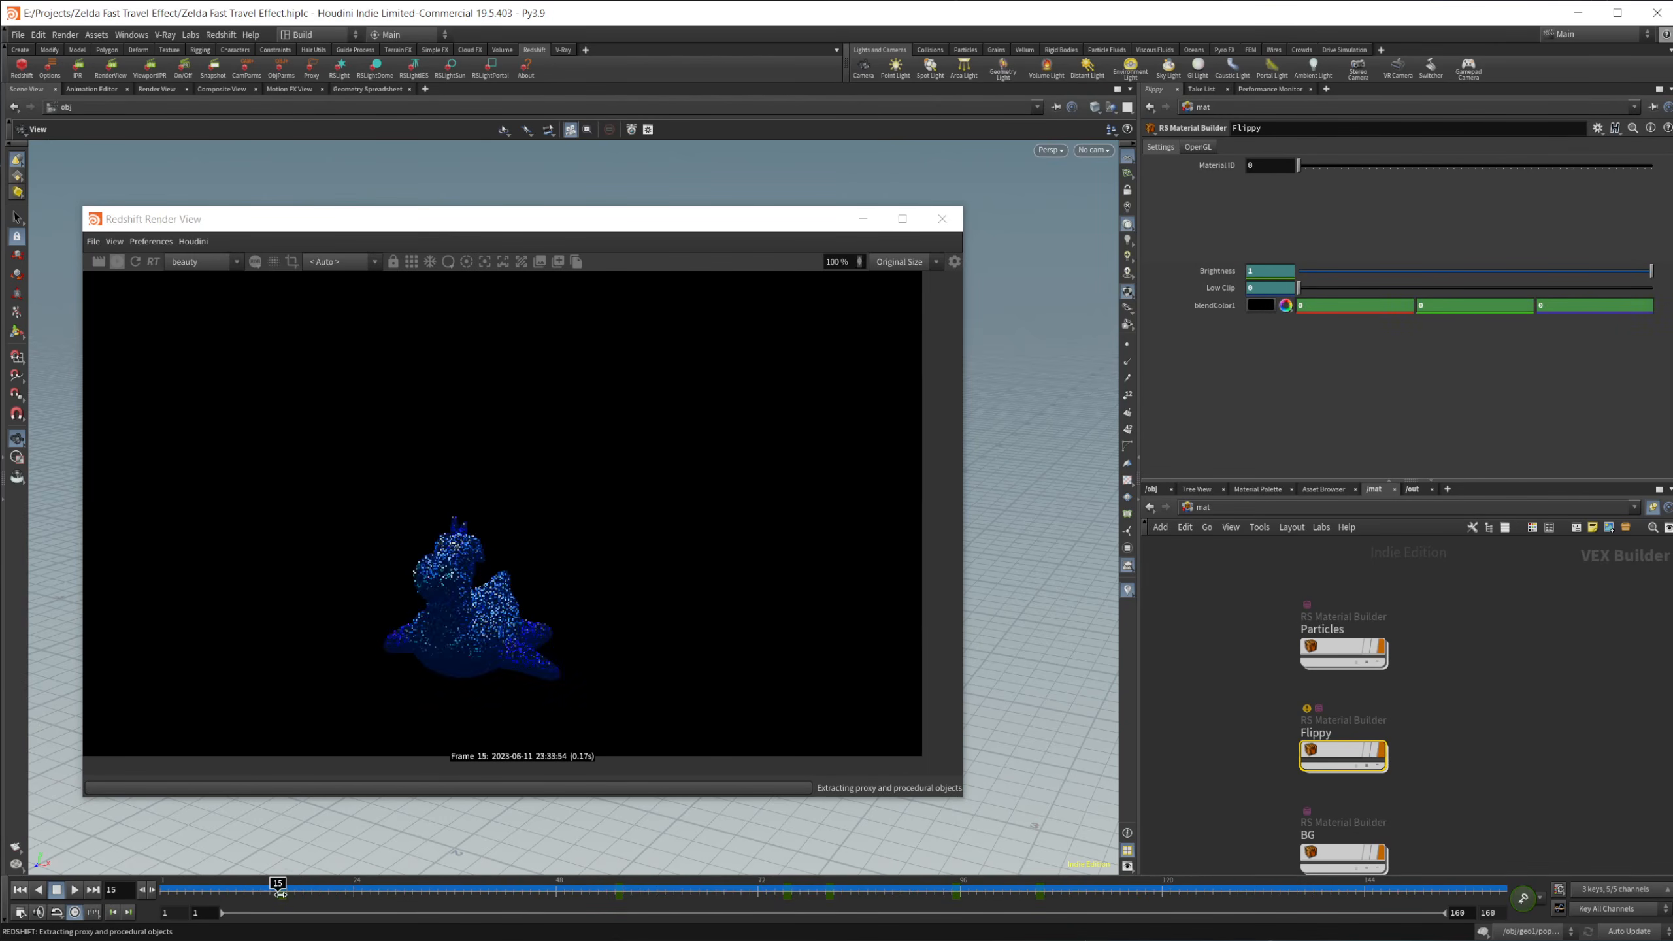
{"action": "left_click_drag", "start_coordinate": [310, 890], "coordinate": [665, 885]}
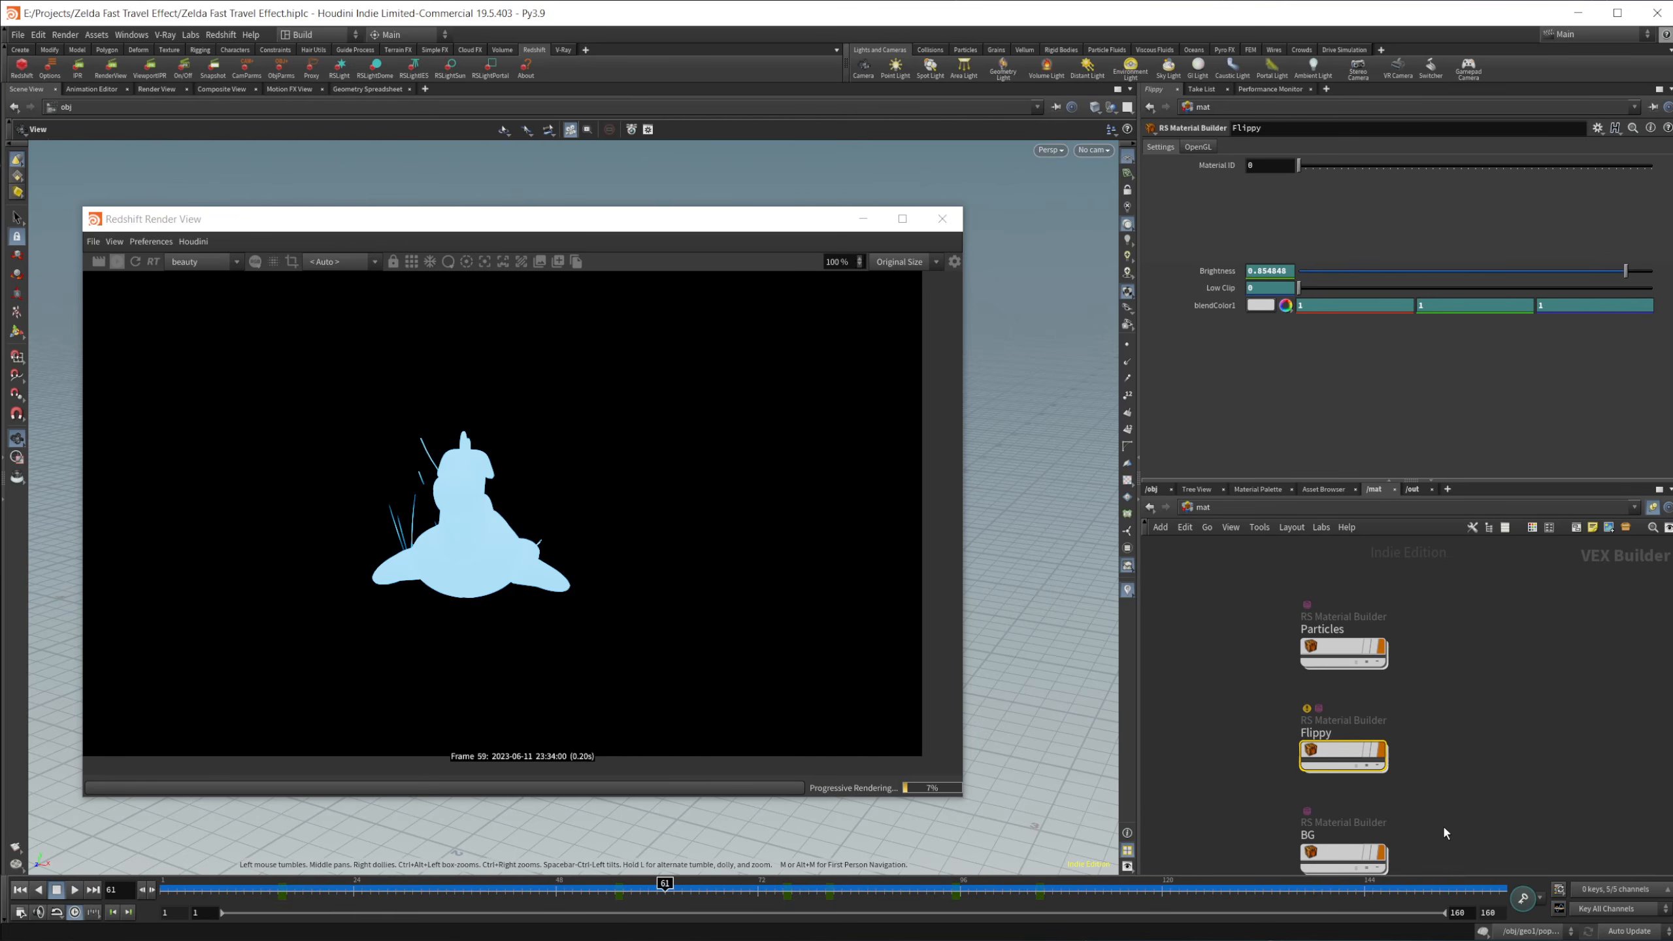
{"action": "left_click_drag", "start_coordinate": [665, 886], "coordinate": [809, 886]}
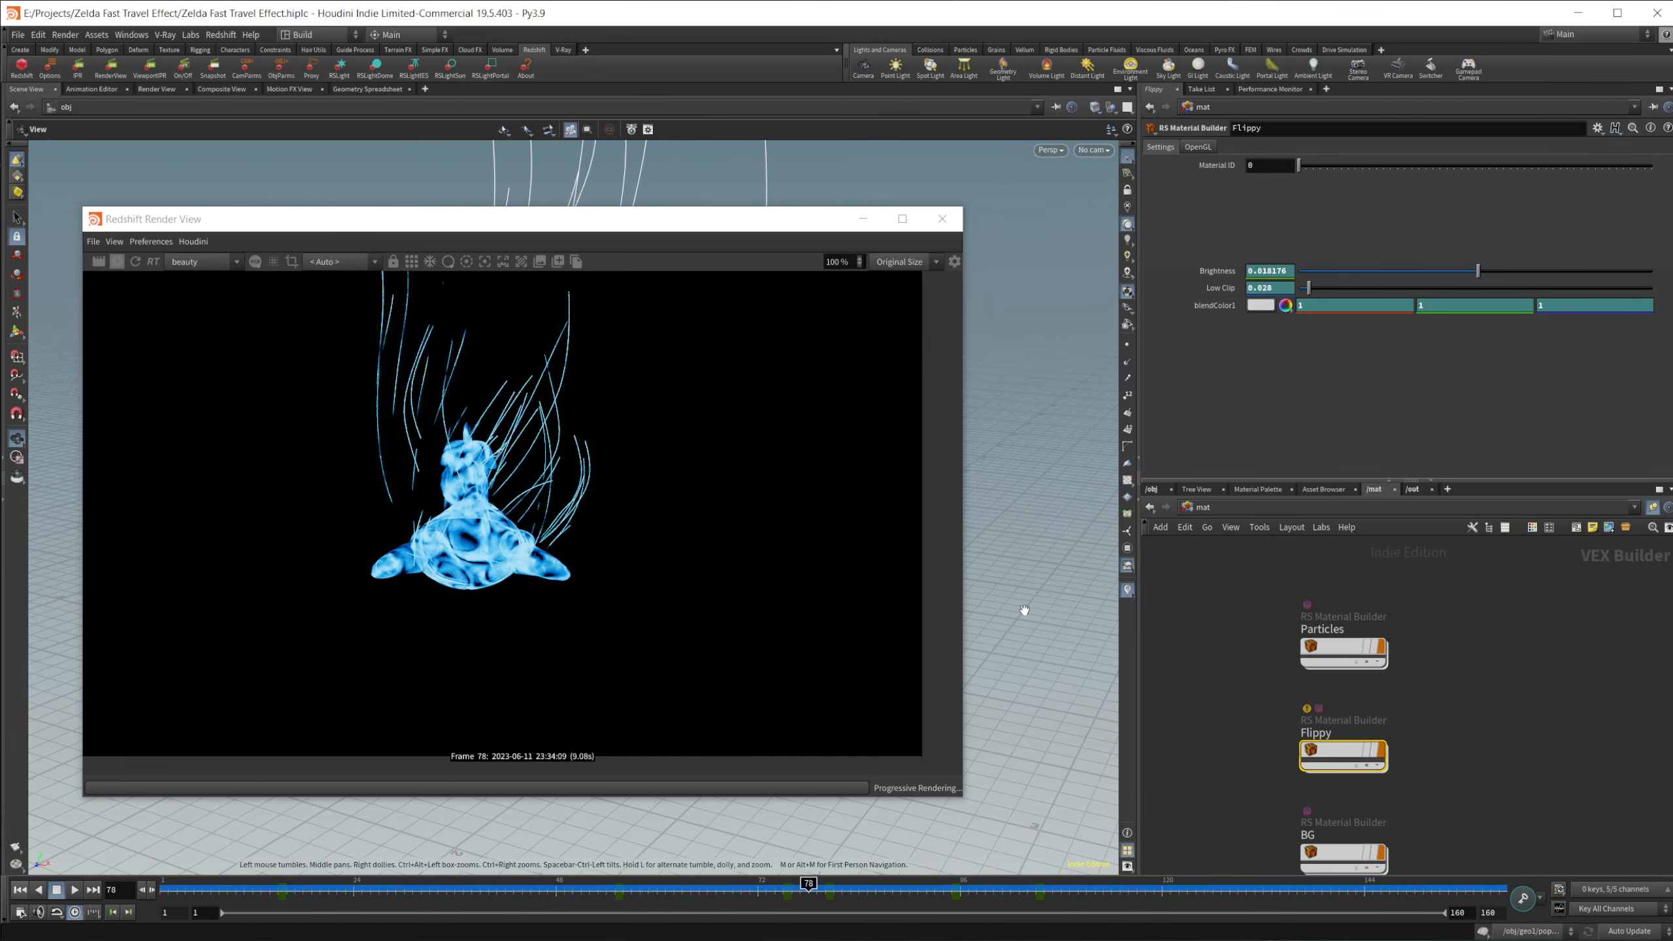